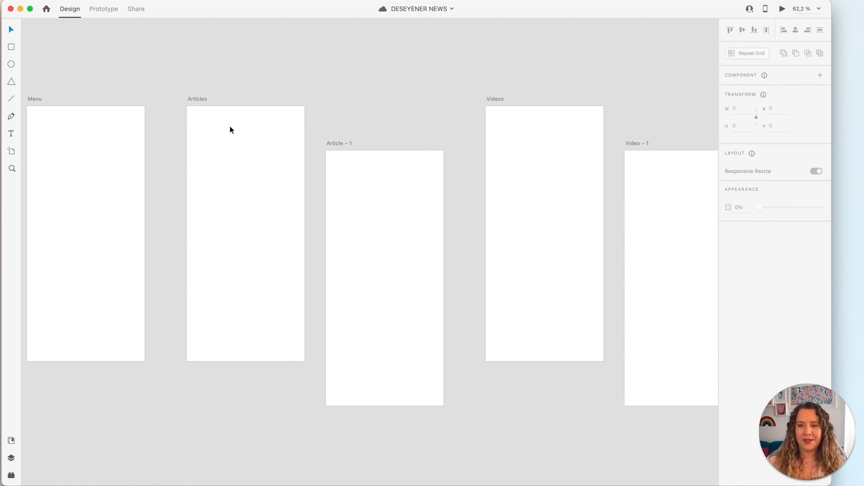
# Draw a full-width header rectangle, 393 by 160, across the top of the Articles artboard.
pyautogui.scroll(5, 229, 128)
pyautogui.moveTo(214, 158); pyautogui.dragTo(315, 149)
pyautogui.scroll(2, 317, 125)
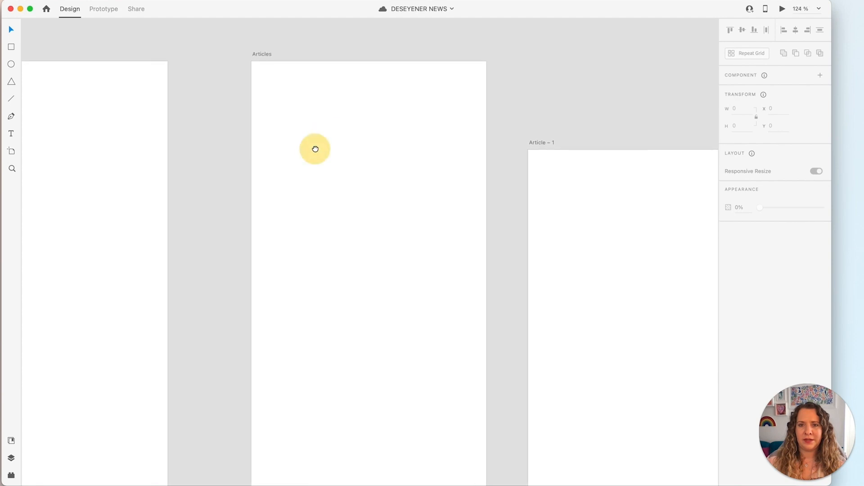
pyautogui.press('r')
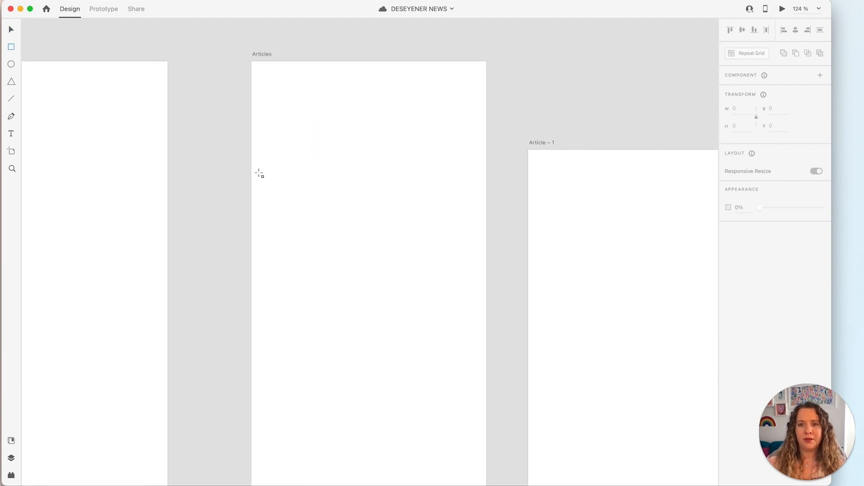
pyautogui.moveTo(252, 61); pyautogui.dragTo(486, 156)
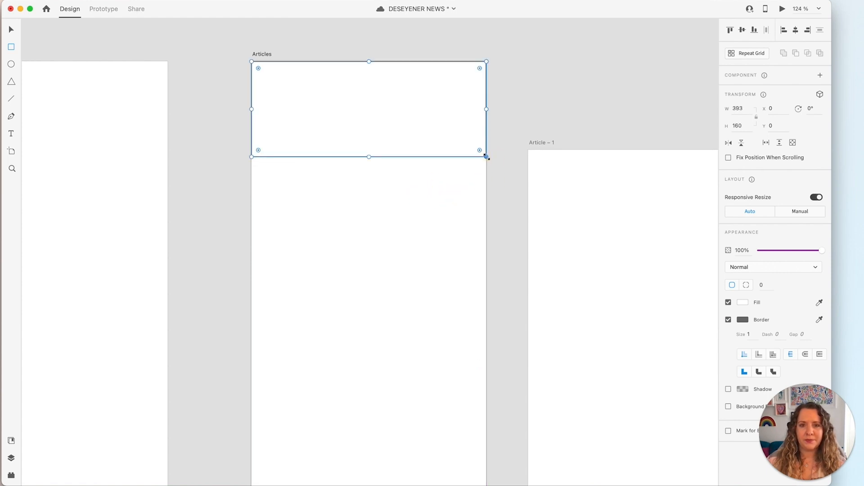
# Remove the header rectangle's border and fill it with the saved teal swatch.
pyautogui.click(728, 320)
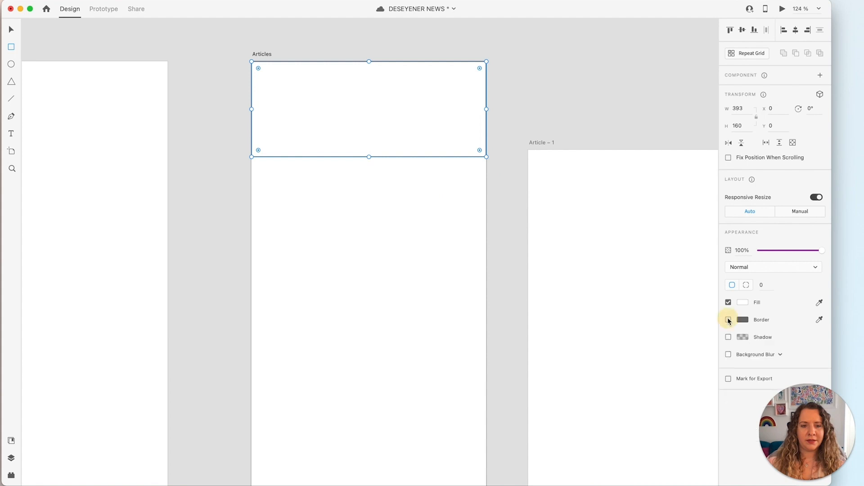
pyautogui.click(742, 303)
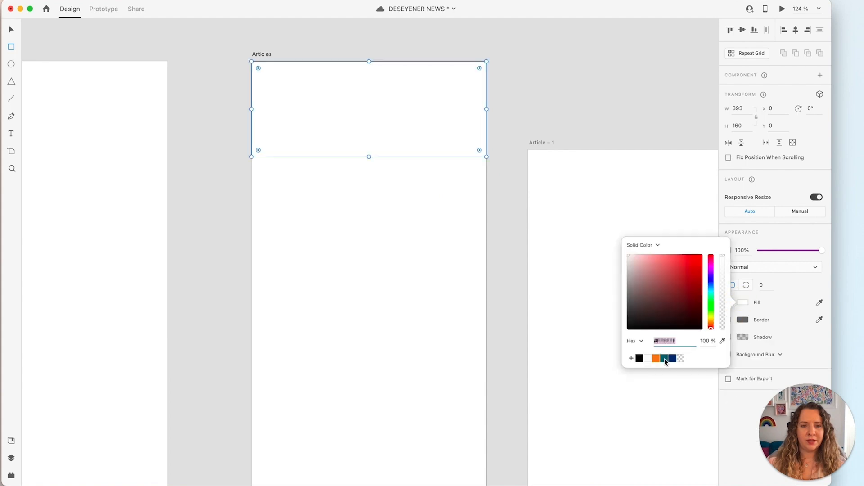
pyautogui.click(665, 358)
pyautogui.write('v')
pyautogui.click(500, 67)
pyautogui.scroll(1, 472, 68)
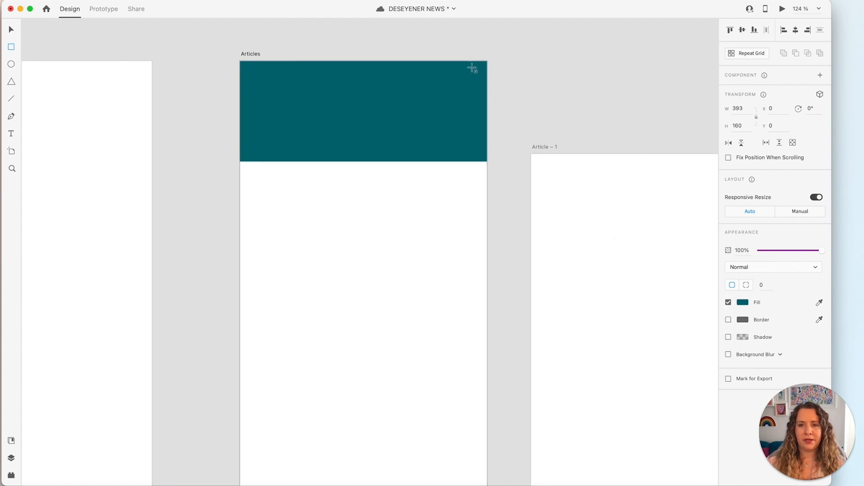
# Draw a small circle near the header's upper-right corner and set its width and height to 8.
pyautogui.scroll(5, 472, 68)
pyautogui.moveTo(416, 46); pyautogui.dragTo(441, 96)
pyautogui.scroll(4, 388, 170)
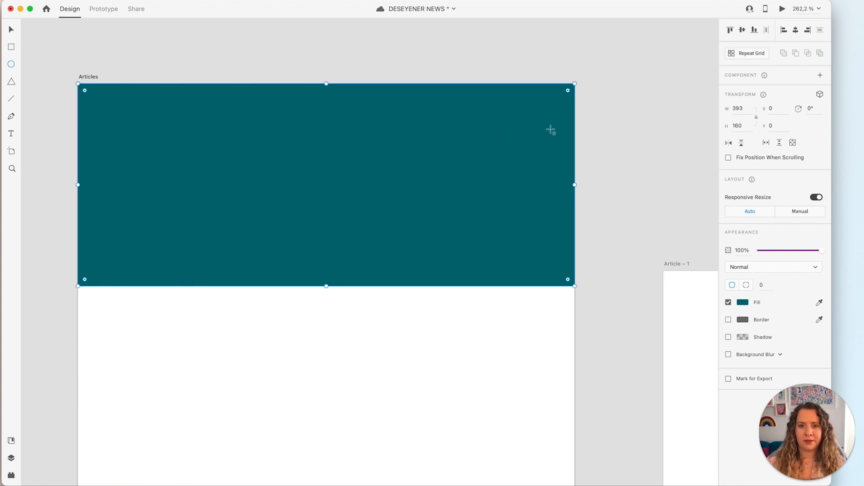
pyautogui.click(577, 120)
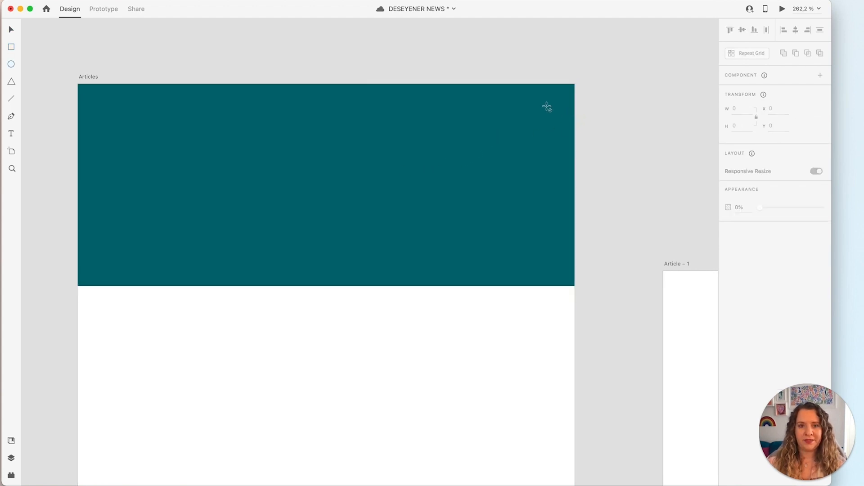
pyautogui.moveTo(554, 105)
pyautogui.mouseDown()
pyautogui.moveTo(540, 119)
pyautogui.moveTo(560, 186)
pyautogui.mouseUp()
pyautogui.click(738, 109)
pyautogui.write('8')
pyautogui.press('Tab')
pyautogui.press('Tab')
pyautogui.write('8')
# Remove the circle's border and duplicate it downward to form an evenly spaced vertical column of three dots.
pyautogui.click(729, 303)
pyautogui.scroll(10, 540, 106)
pyautogui.moveTo(561, 185); pyautogui.dragTo(562, 252)
# Draw a 45 by 45 square over the three dots against the artboard's right edge, without border or fill.
pyautogui.moveTo(656, 78)
pyautogui.mouseDown()
pyautogui.moveTo(452, 312)
pyautogui.moveTo(464, 304)
pyautogui.mouseUp()
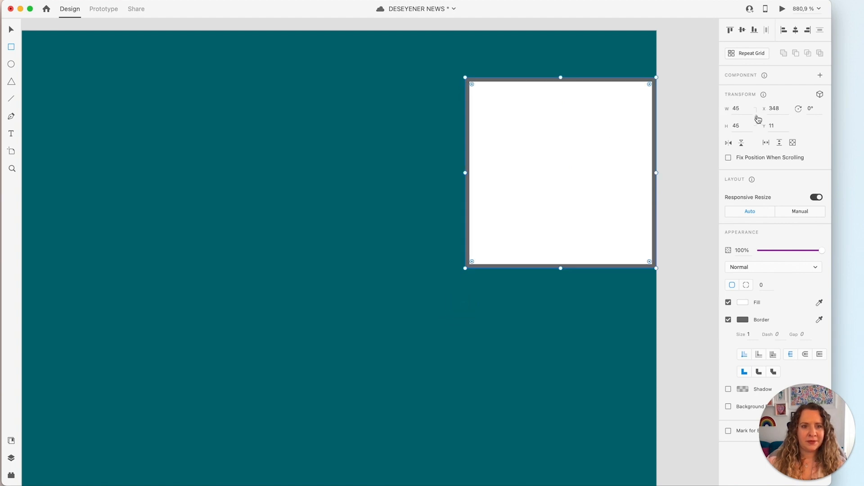
pyautogui.click(729, 319)
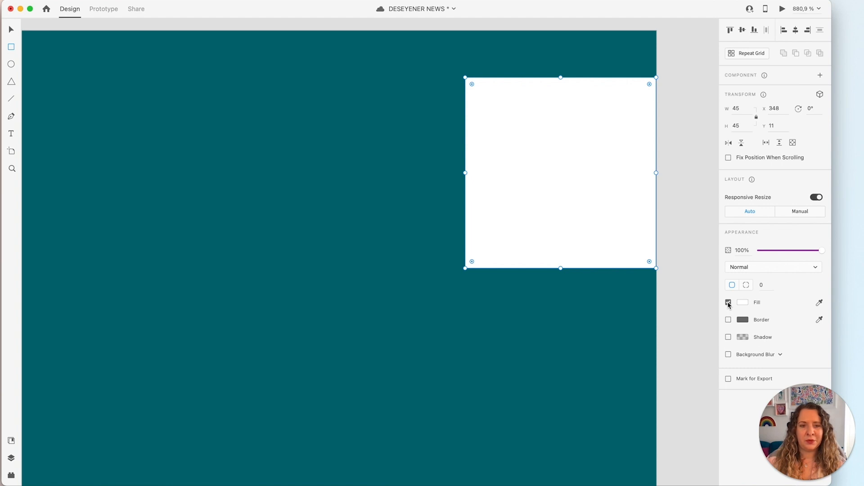
pyautogui.click(728, 303)
# Move the square's layer below the three ellipses and align all four objects to their horizontal centre.
pyautogui.press('super+y')
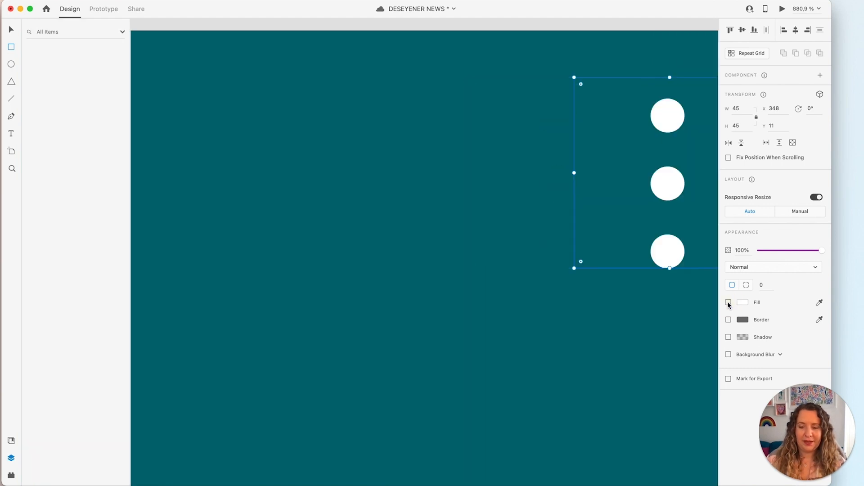
pyautogui.moveTo(515, 129); pyautogui.dragTo(370, 134)
pyautogui.moveTo(62, 69); pyautogui.dragTo(59, 102)
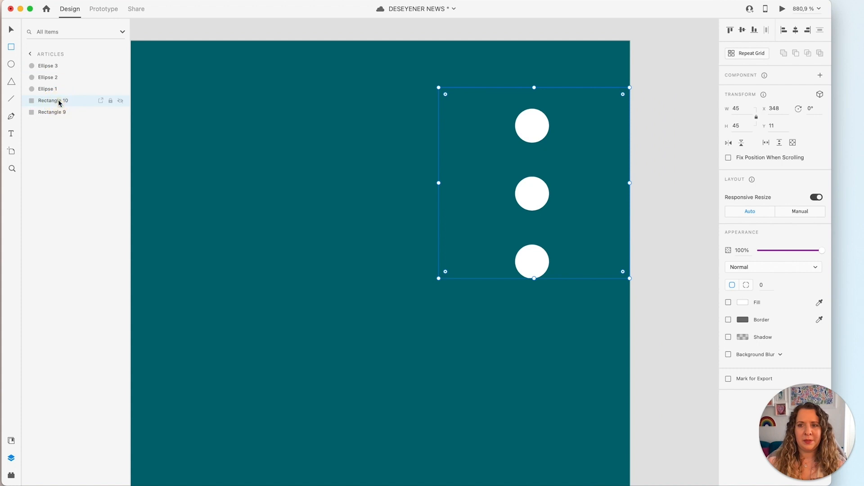
pyautogui.keyDown('shift'); pyautogui.click(57, 66); pyautogui.keyUp('shift')
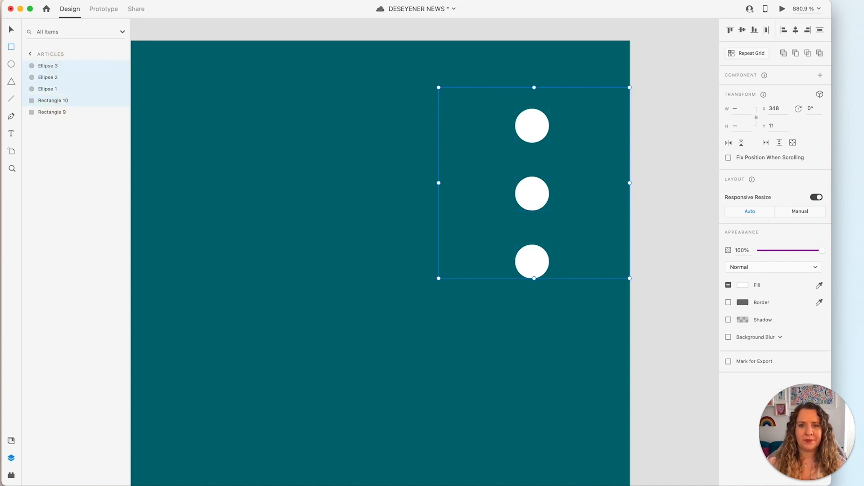
pyautogui.click(795, 31)
# Nudge only the transparent square down to Y 14 so that it surrounds the three dots evenly.
pyautogui.click(42, 101)
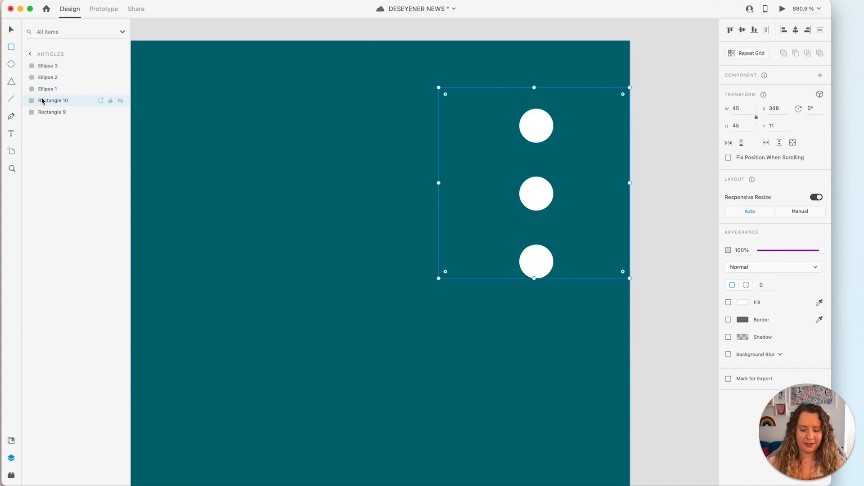
pyautogui.press('Down')
pyautogui.press('Down')
pyautogui.press('Up')
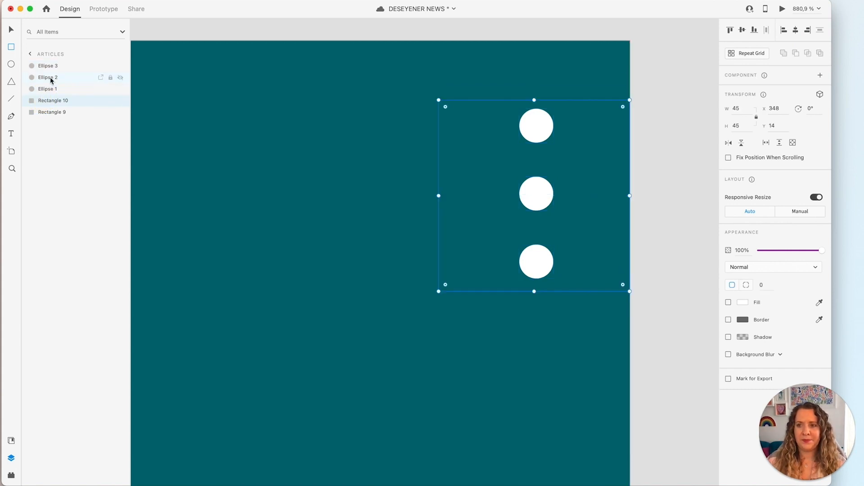
# Group the transparent square with the three ellipses and name the group "menu button".
pyautogui.keyDown('shift'); pyautogui.click(52, 69); pyautogui.keyUp('shift')
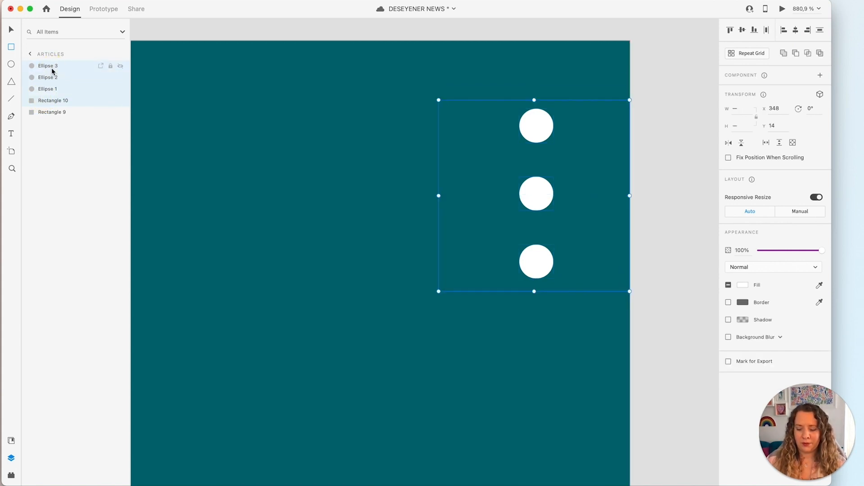
pyautogui.press('super+g')
pyautogui.doubleClick(50, 66)
pyautogui.write('menu button')
pyautogui.press('Return')
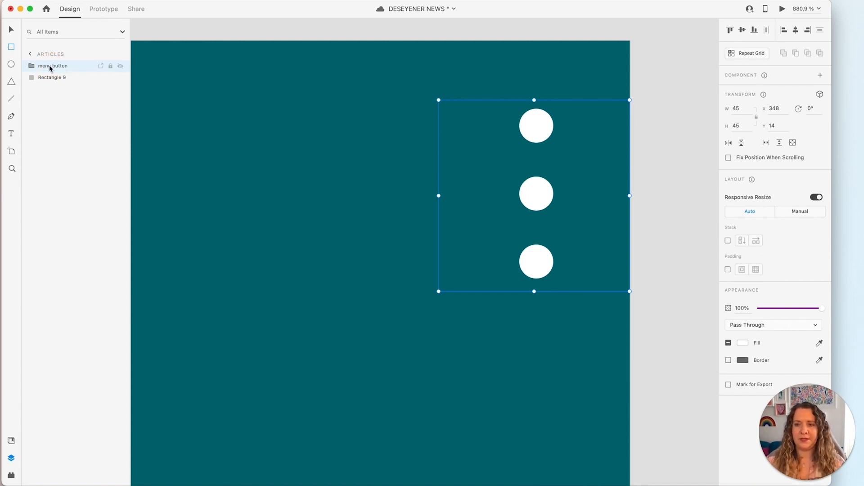
# Rename the transparent square inside the menu button group as "area".
pyautogui.click(30, 66)
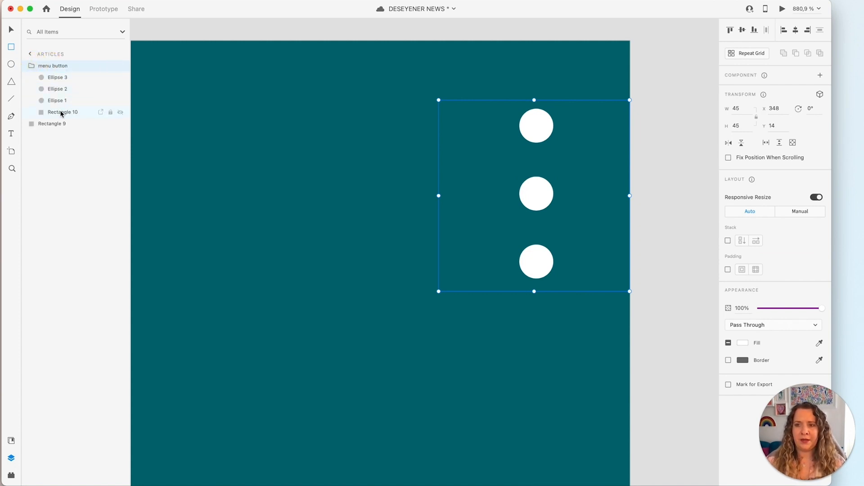
pyautogui.doubleClick(61, 112)
pyautogui.write('area')
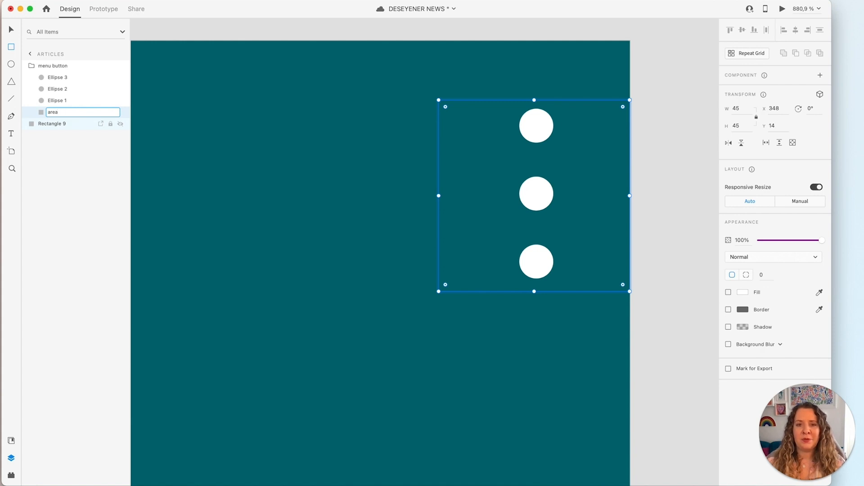
pyautogui.press('Return')
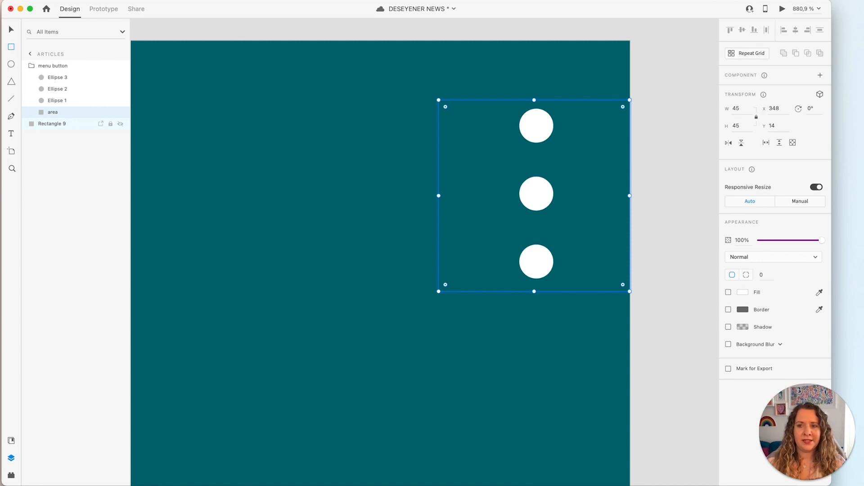
# Collapse the menu button group and rename the teal header rectangle as "bg col".
pyautogui.click(31, 67)
pyautogui.doubleClick(50, 78)
pyautogui.write('bg col')
pyautogui.press('Return')
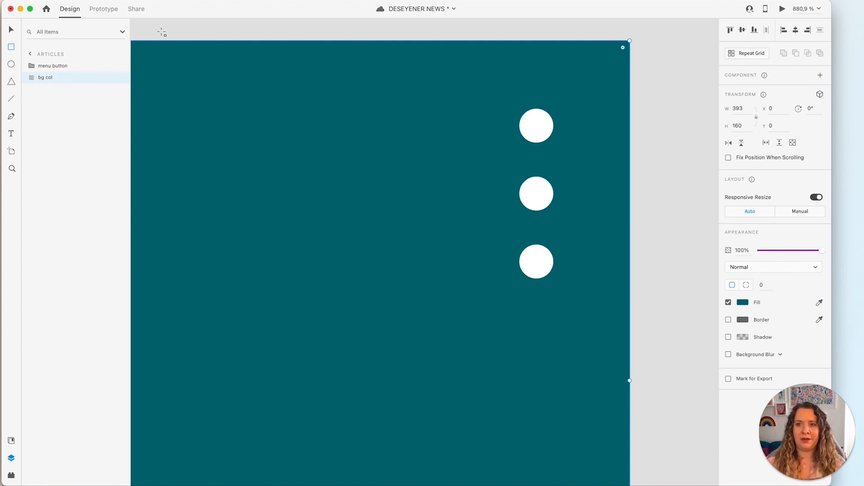
pyautogui.press('v')
pyautogui.click(648, 178)
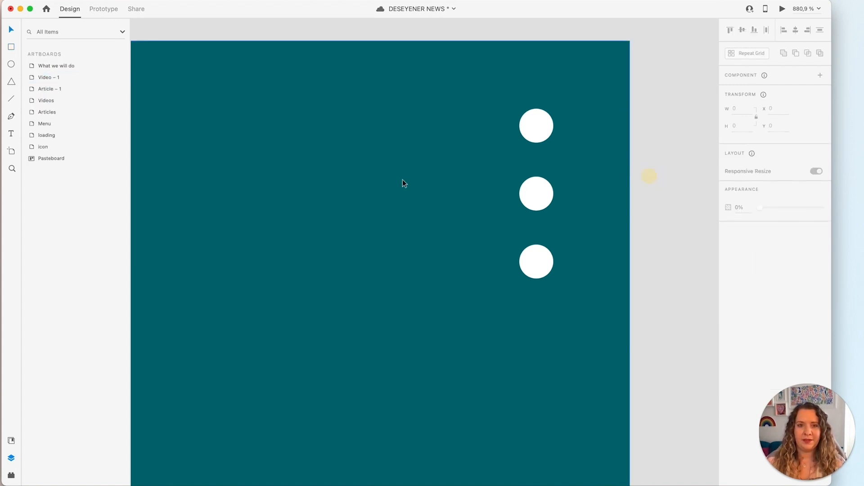
# Add the text "Exclusive Articles" on the Articles artboard at the header's lower edge.
pyautogui.scroll(-3, 403, 179)
pyautogui.moveTo(310, 210); pyautogui.dragTo(447, 177)
pyautogui.scroll(-5, 447, 177)
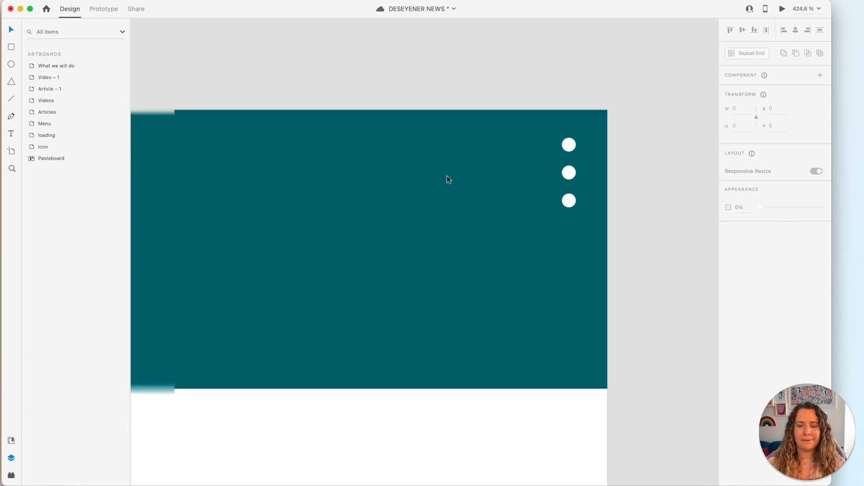
pyautogui.moveTo(361, 178); pyautogui.dragTo(438, 145)
pyautogui.click(402, 298)
pyautogui.press('t')
pyautogui.click(286, 315)
pyautogui.write('E')
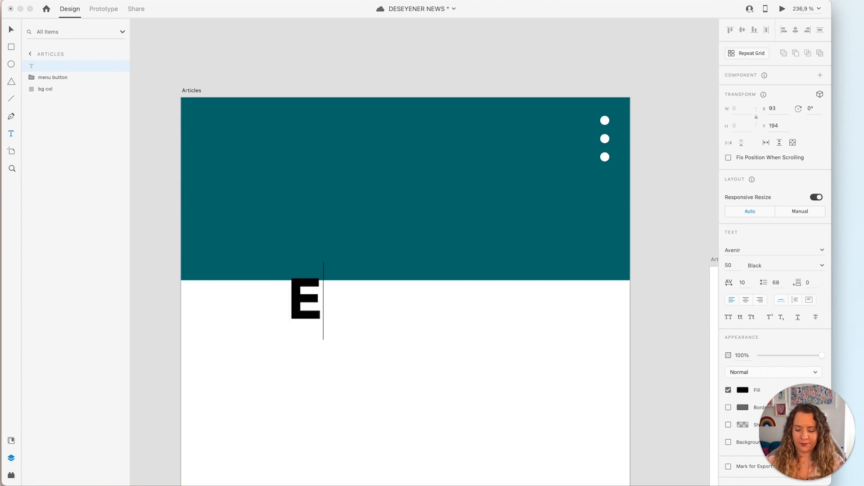
pyautogui.write('xclusive Articles')
pyautogui.press('Escape')
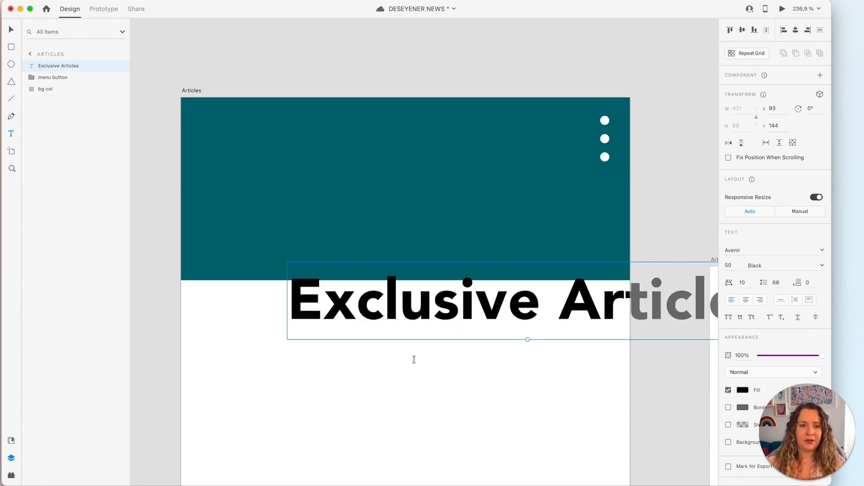
# Change the "Exclusive Articles" text colour to white, #FFFFFF.
pyautogui.click(740, 390)
pyautogui.moveTo(657, 369); pyautogui.dragTo(608, 318)
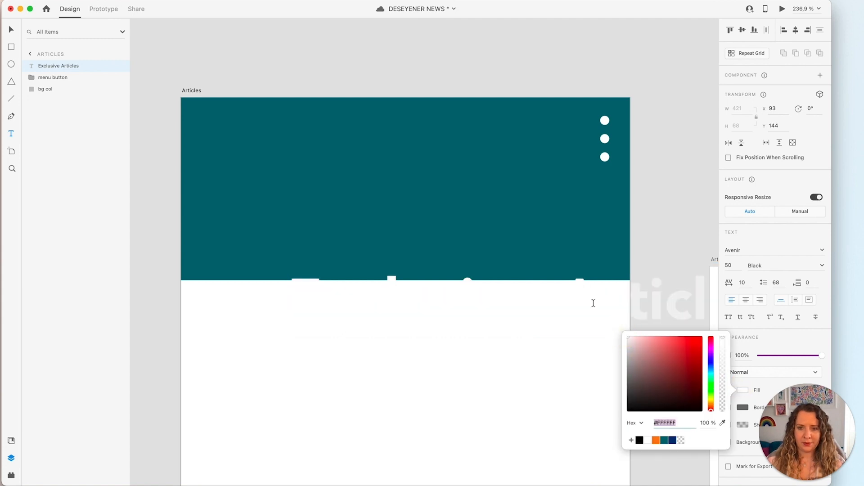
pyautogui.press('Escape')
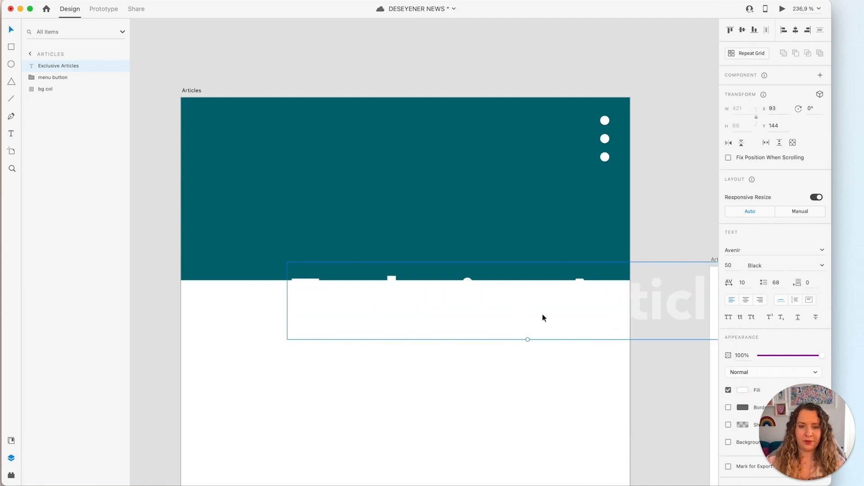
# Scale the title to size 20, show the layout grid, and place the title at the first column's left edge, X 21, Y 122.
pyautogui.moveTo(528, 340); pyautogui.dragTo(330, 253)
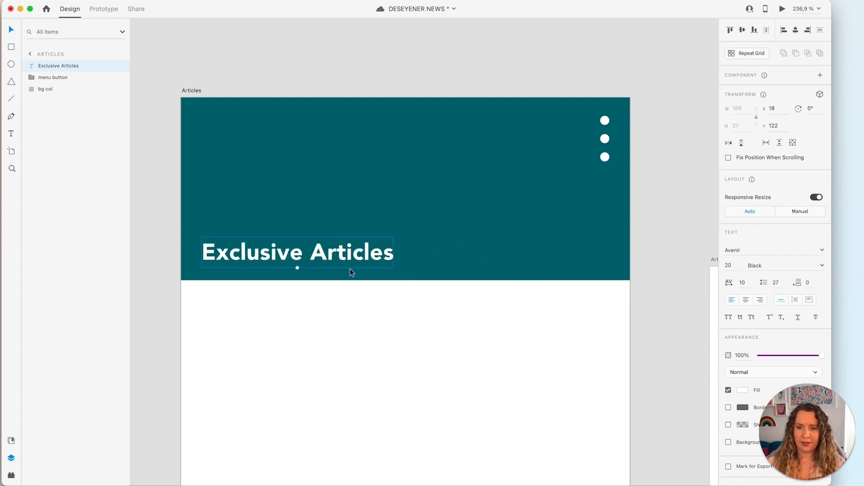
pyautogui.press('super+shift+apostrophe')
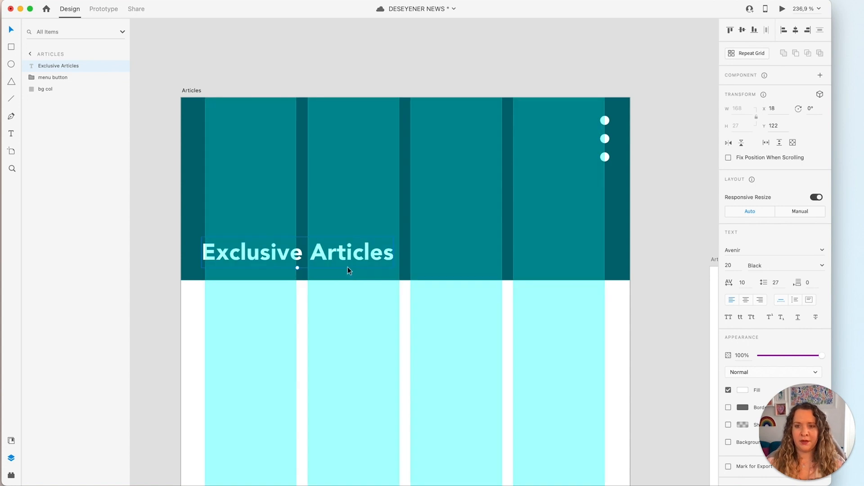
pyautogui.moveTo(333, 256); pyautogui.dragTo(337, 257)
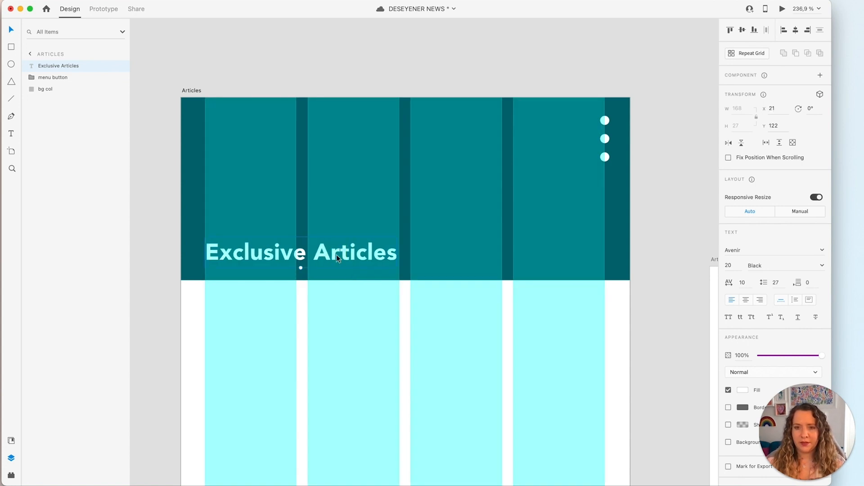
pyautogui.click(674, 309)
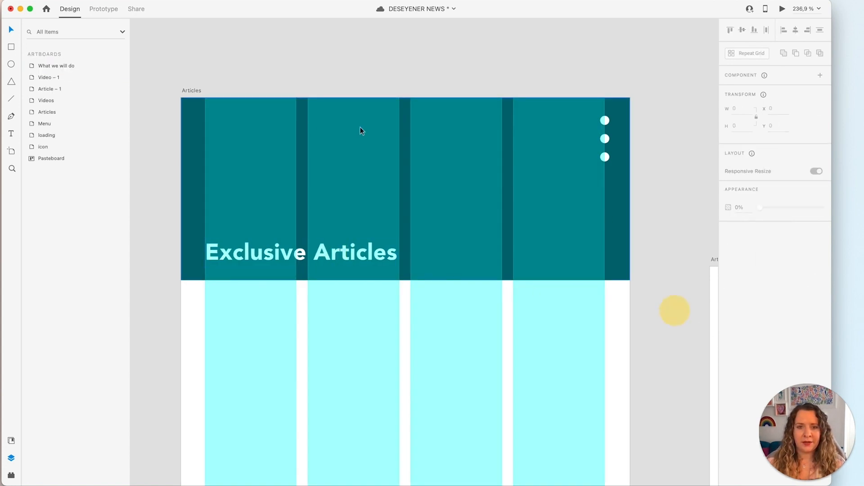
# Examine the Articles artboard's column grid settings and the available grid types.
pyautogui.click(189, 91)
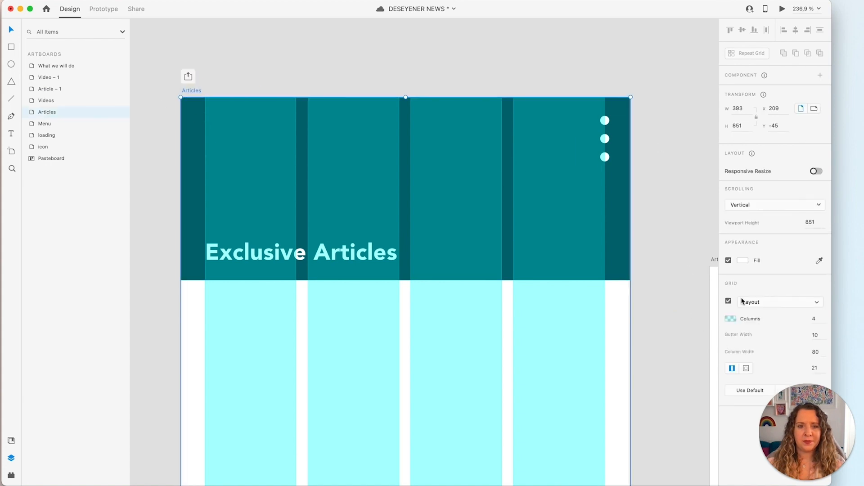
pyautogui.click(774, 302)
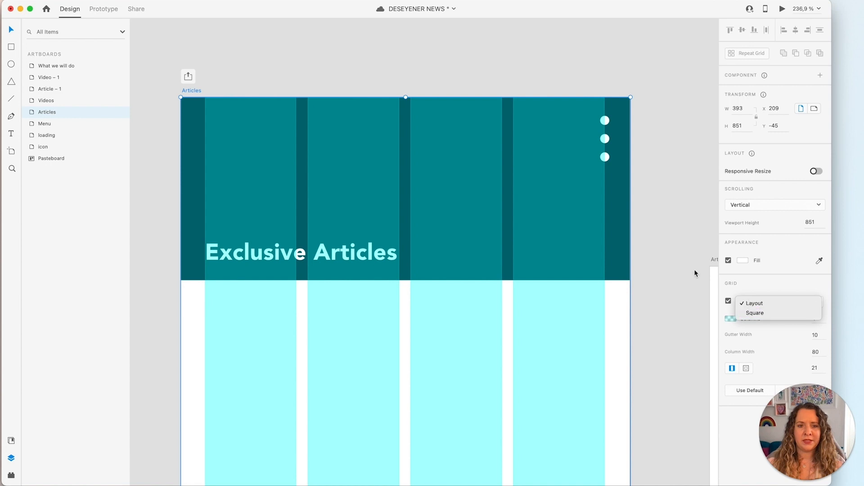
pyautogui.click(673, 255)
pyautogui.click(667, 269)
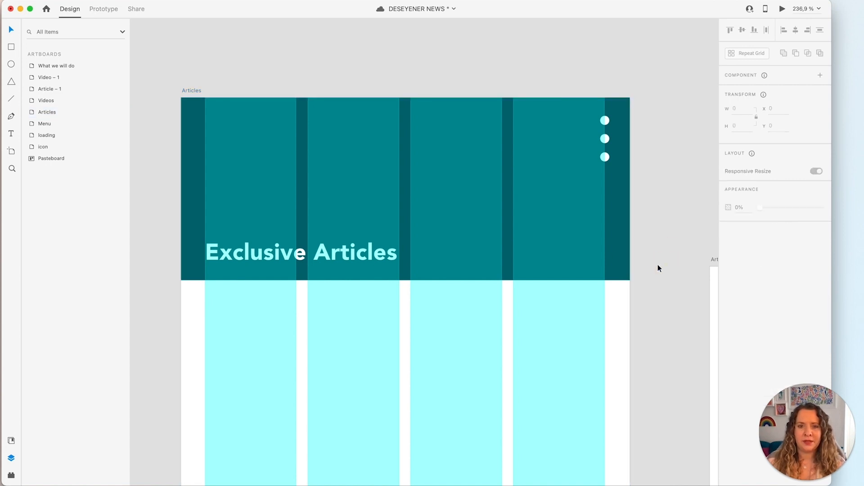
# Move the "Exclusive Articles" title up within the header to Y 118.
pyautogui.click(309, 257)
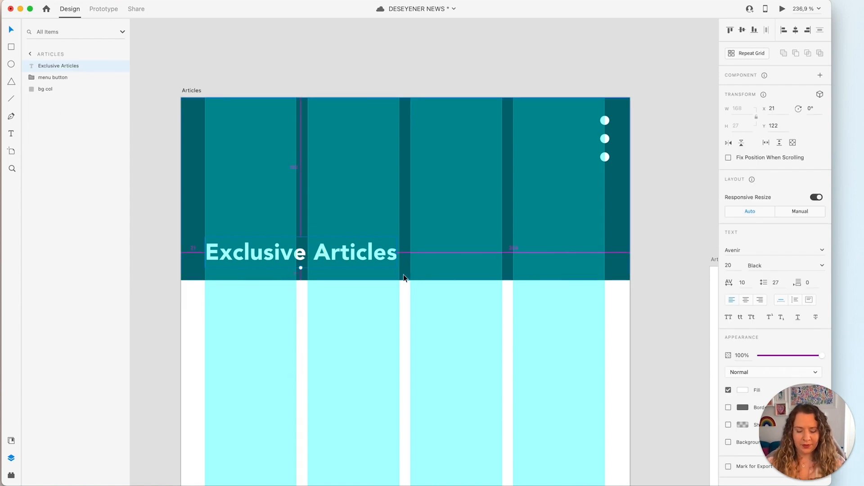
pyautogui.press('Down')
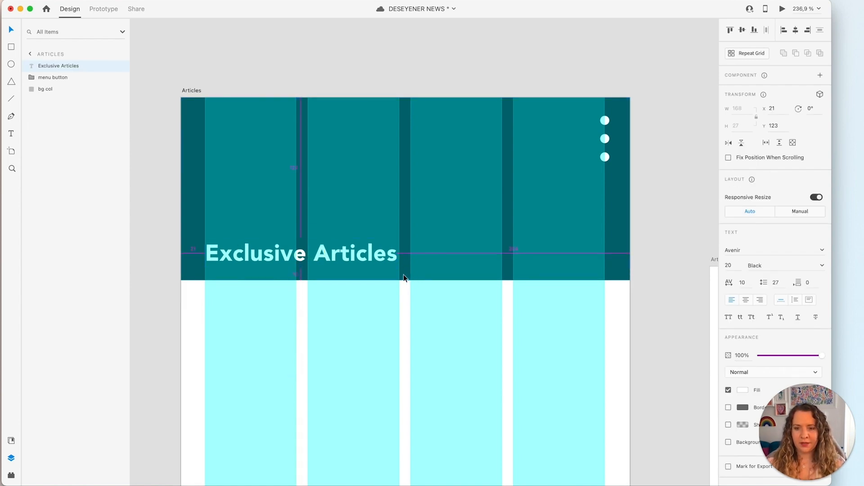
pyautogui.press('Up')
pyautogui.press('Up')
pyautogui.press('Up')
pyautogui.press('Up')
pyautogui.press('Up')
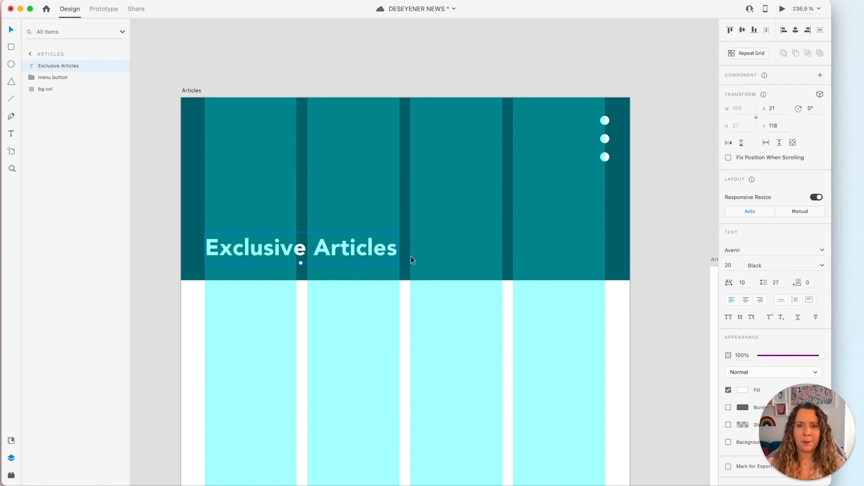
# Set the character spacing of the "Exclusive Articles" title to 0.
pyautogui.click(749, 283)
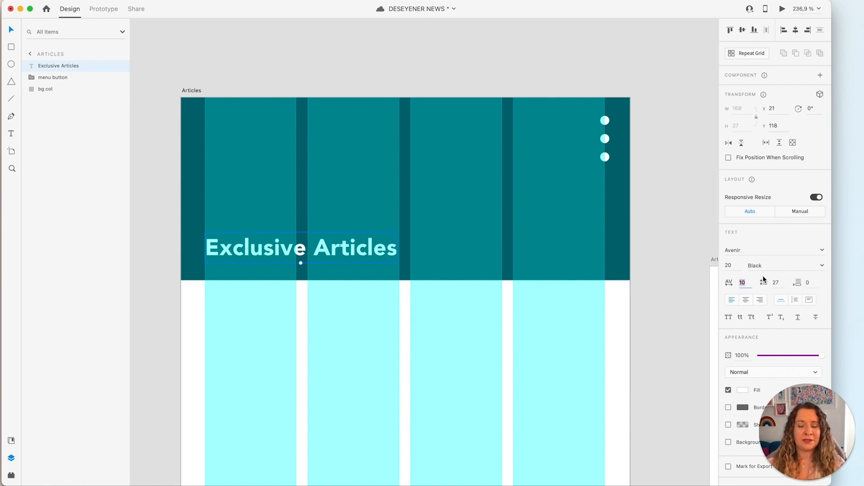
pyautogui.write('0')
pyautogui.press('Return')
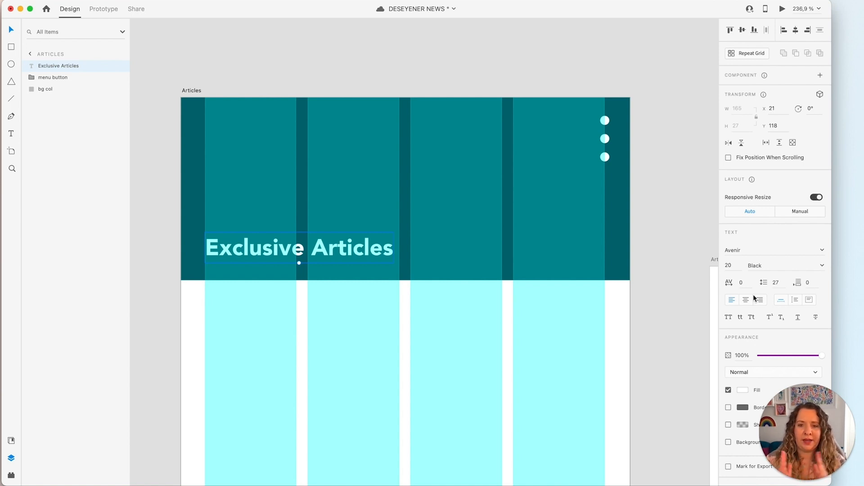
pyautogui.click(746, 284)
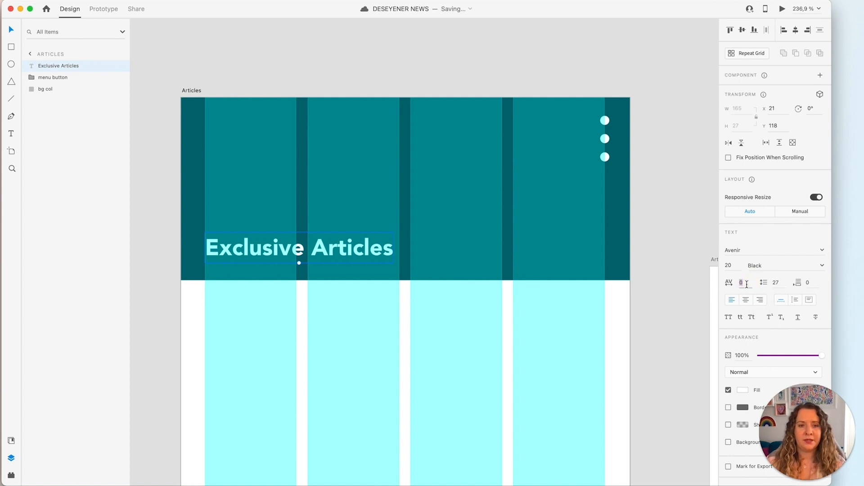
pyautogui.click(784, 282)
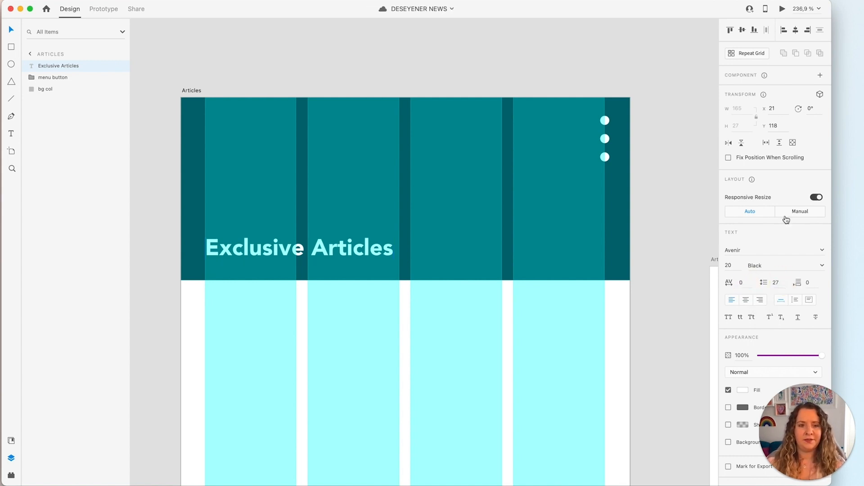
# Change the font of the "Exclusive Articles" title to PT Sans.
pyautogui.click(646, 234)
pyautogui.click(315, 248)
pyautogui.click(750, 249)
pyautogui.doubleClick(749, 249)
pyautogui.write('P')
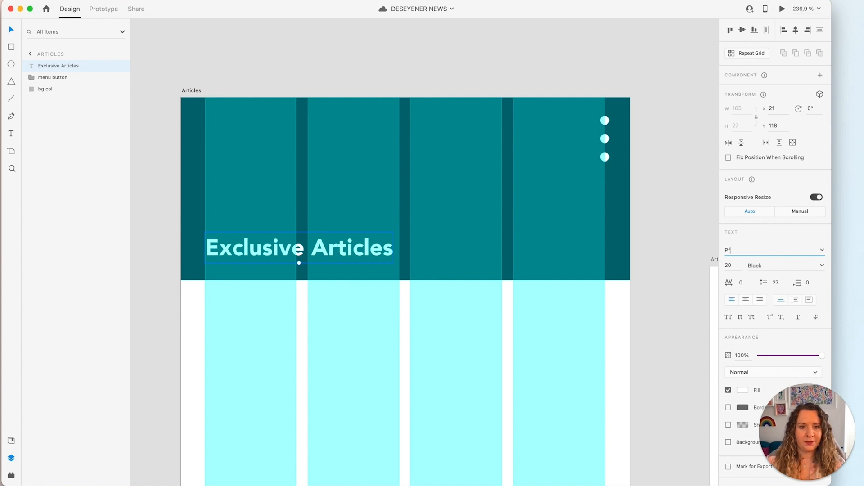
pyautogui.write('T Sans')
pyautogui.press('Return')
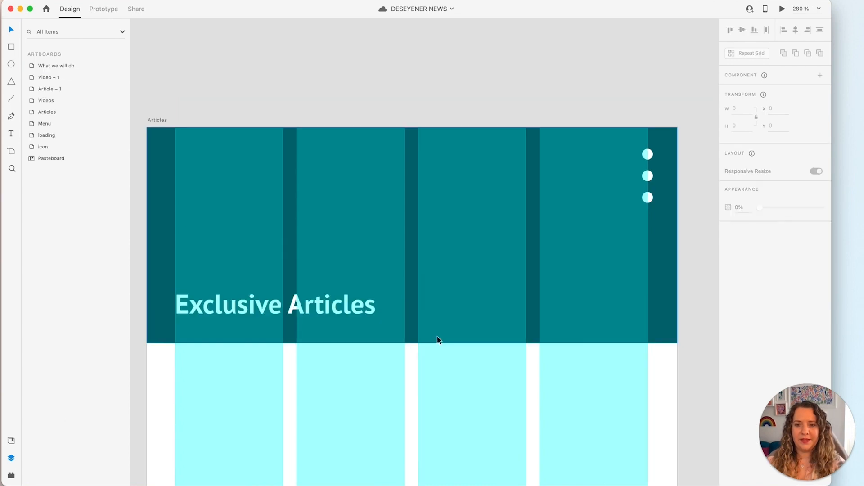
# Examine the branding references beside the Menu artboard and open the document's saved colours, character styles and components.
pyautogui.scroll(-2, 437, 336)
pyautogui.hscroll(-2, 437, 336)
pyautogui.scroll(-5, 436, 340)
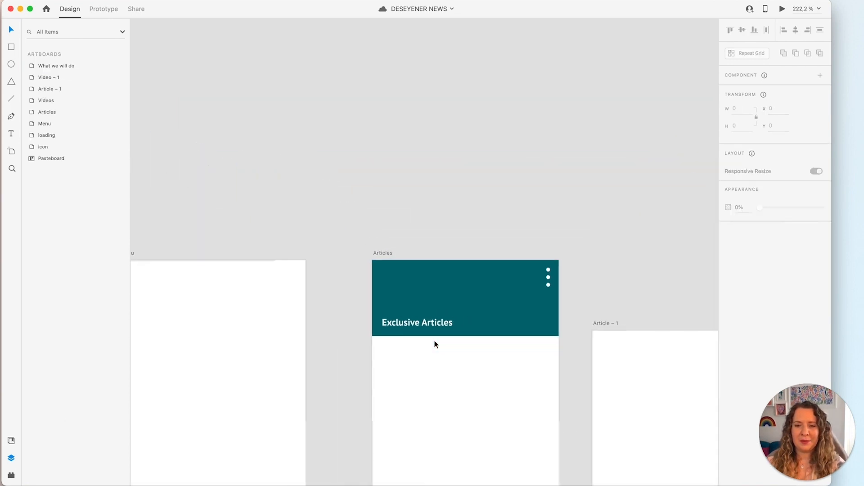
pyautogui.scroll(-3, 435, 345)
pyautogui.hscroll(-5, 435, 344)
pyautogui.scroll(-3, 436, 344)
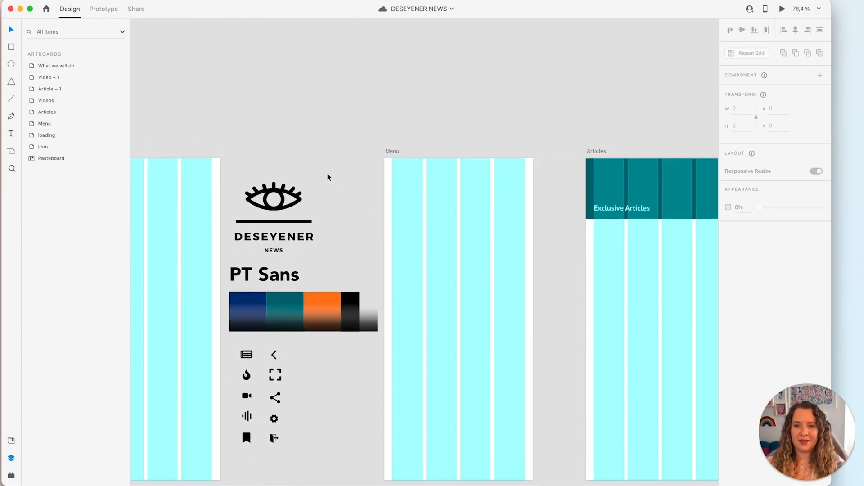
pyautogui.scroll(2, 306, 461)
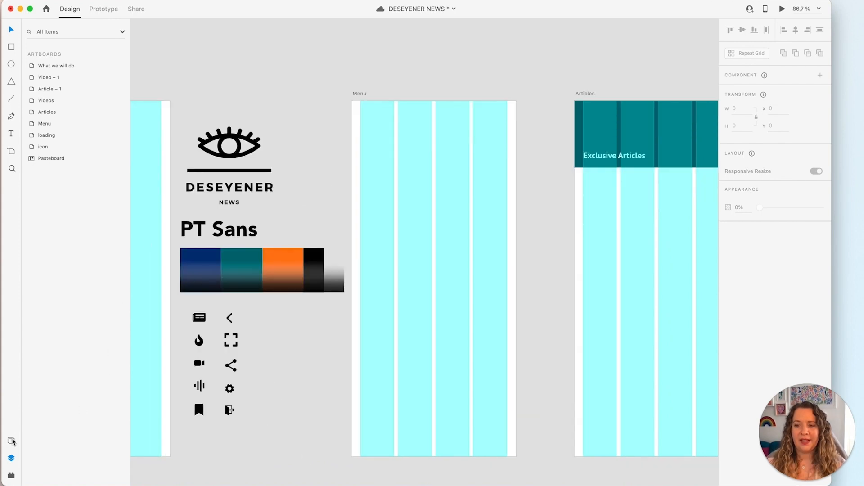
pyautogui.click(11, 441)
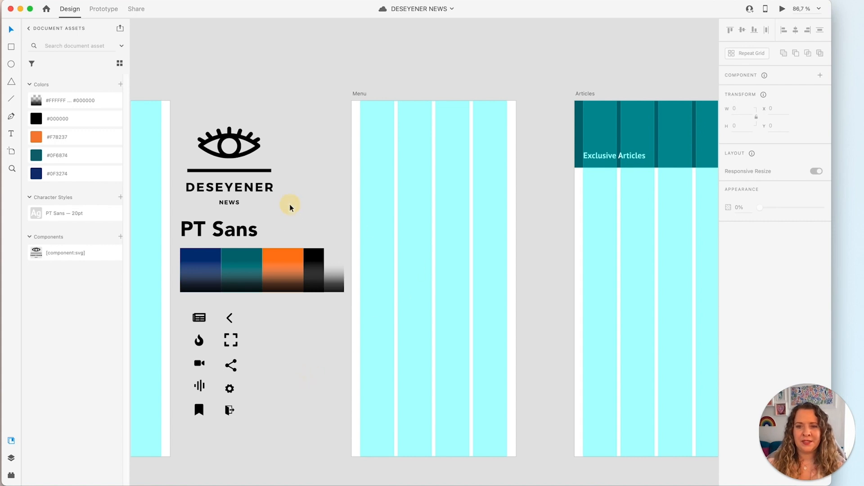
# Copy the DESEYENER wordmark group from inside the logo beside the Menu artboard.
pyautogui.scroll(4, 241, 171)
pyautogui.scroll(2, 241, 171)
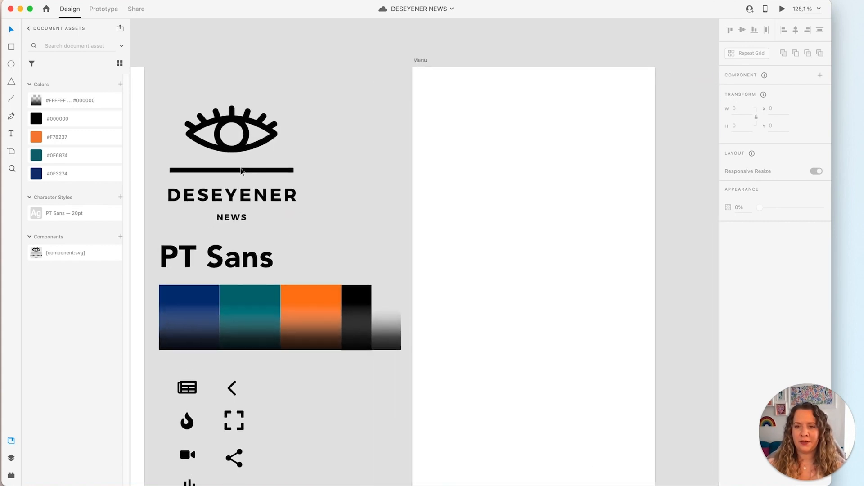
pyautogui.moveTo(241, 171); pyautogui.dragTo(280, 171)
pyautogui.click(280, 171)
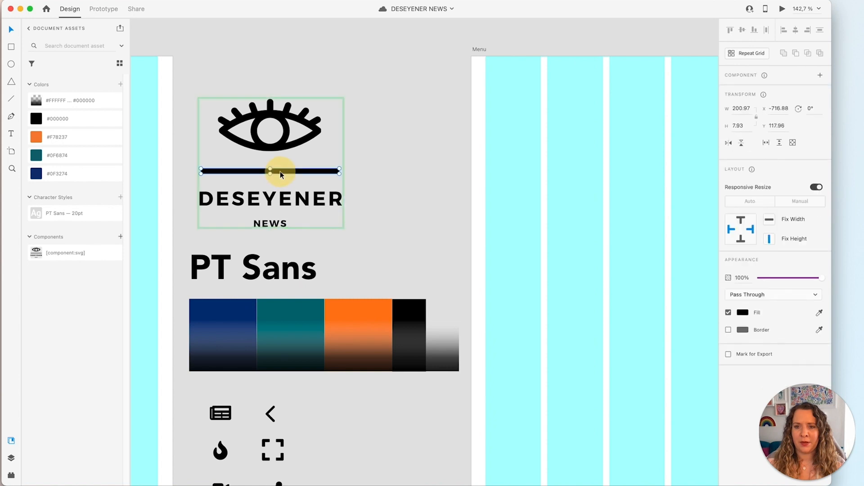
pyautogui.doubleClick(338, 200)
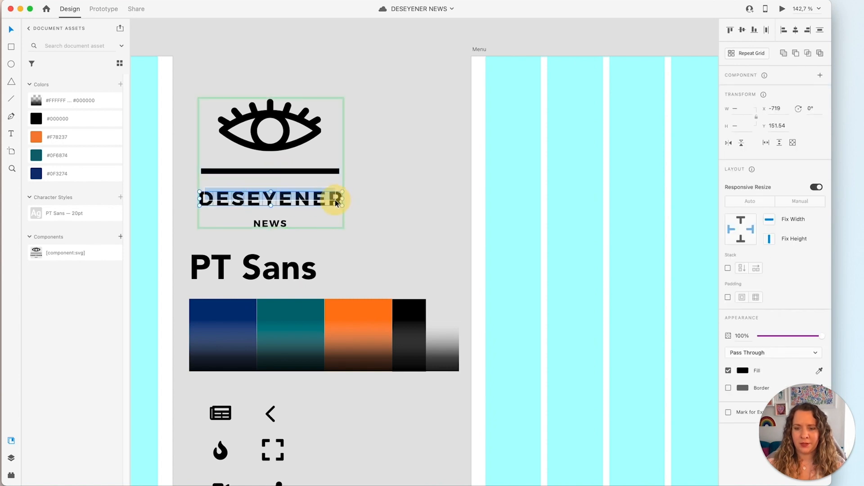
pyautogui.press('Escape')
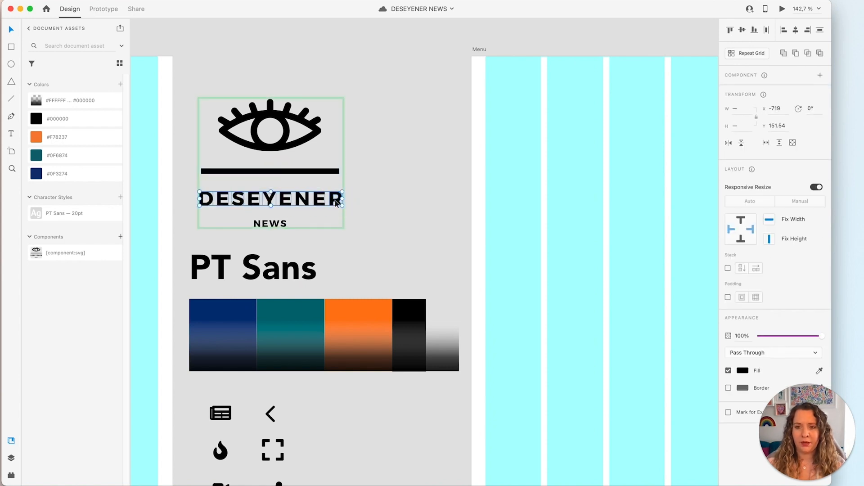
pyautogui.click(376, 196)
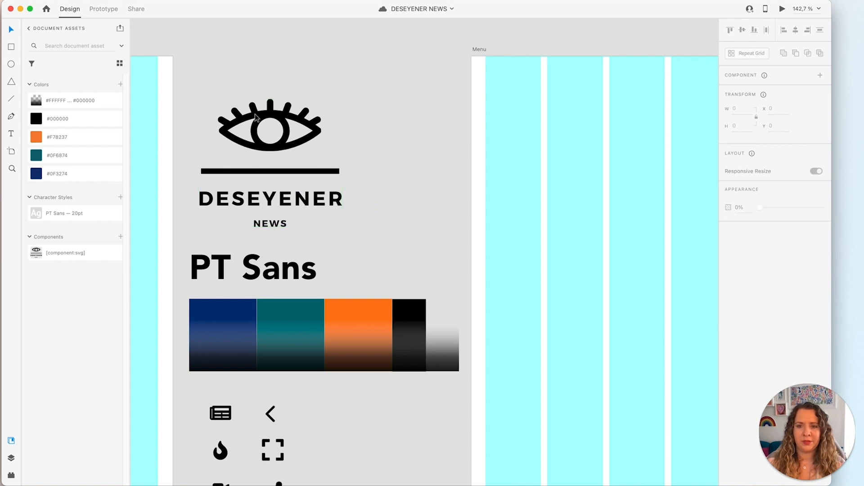
# Paste the DESEYENER wordmark onto the Articles artboard and place it in the header at X 21, Y 26.17.
pyautogui.moveTo(564, 165); pyautogui.dragTo(247, 187)
pyautogui.moveTo(576, 181); pyautogui.dragTo(401, 233)
pyautogui.moveTo(555, 148); pyautogui.dragTo(490, 164)
pyautogui.scroll(4, 463, 172)
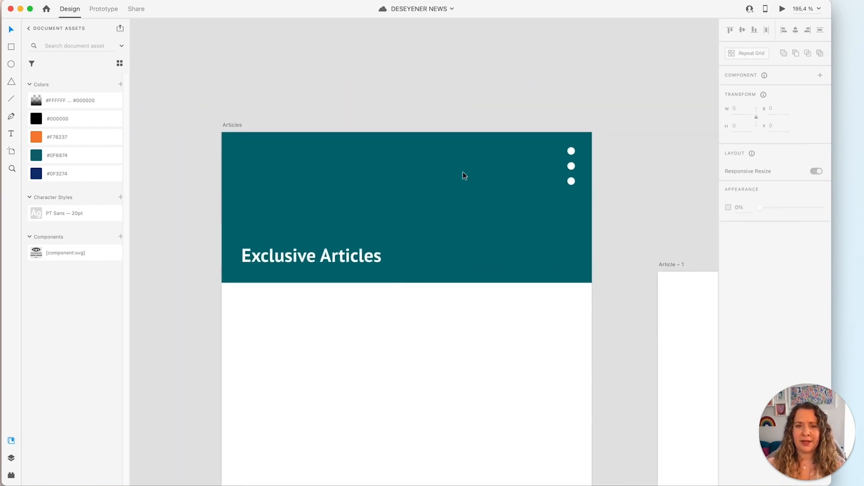
pyautogui.press('super+v')
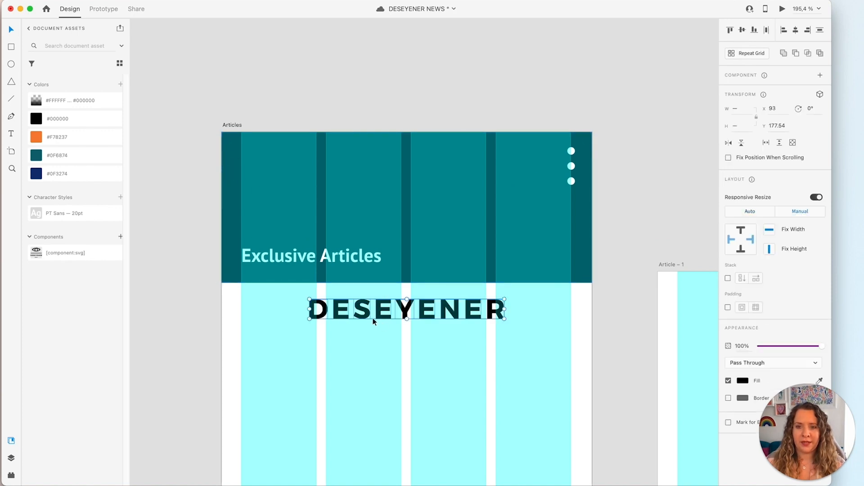
pyautogui.moveTo(367, 312); pyautogui.dragTo(299, 170)
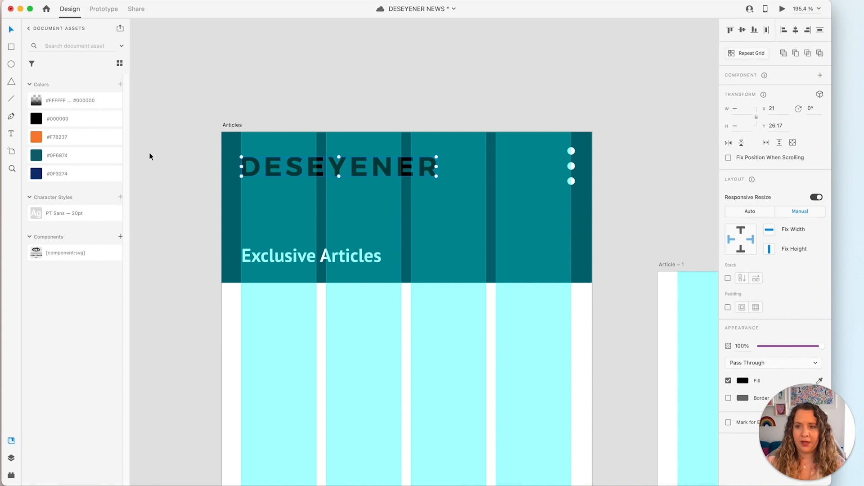
# Rename the DESEYENER wordmark's layer group on the Articles artboard as [continer:svg].
pyautogui.click(11, 459)
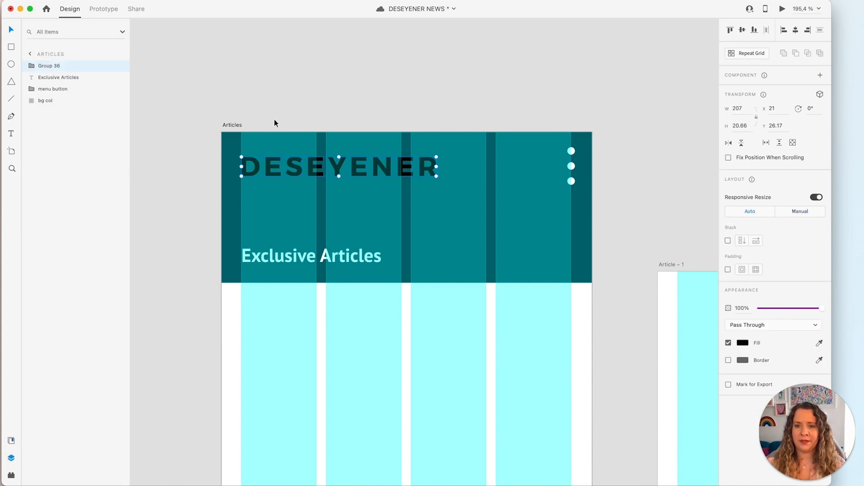
pyautogui.scroll(2, 269, 175)
pyautogui.click(30, 66)
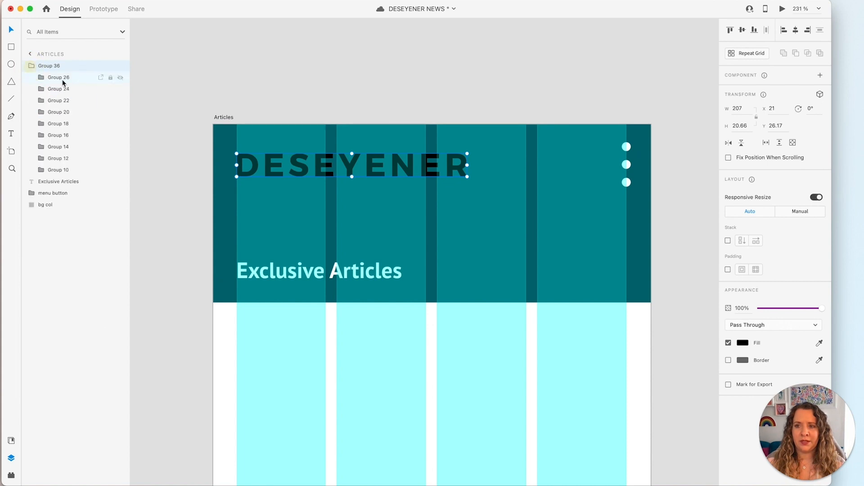
pyautogui.click(40, 78)
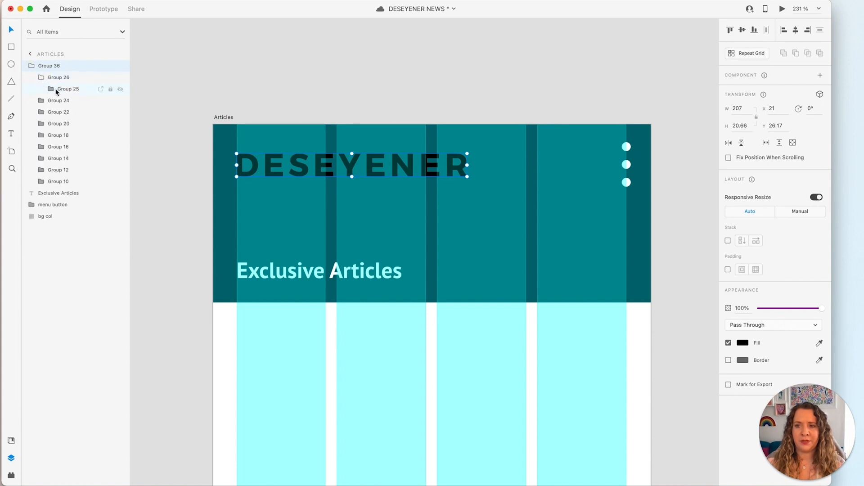
pyautogui.click(32, 66)
pyautogui.click(53, 63)
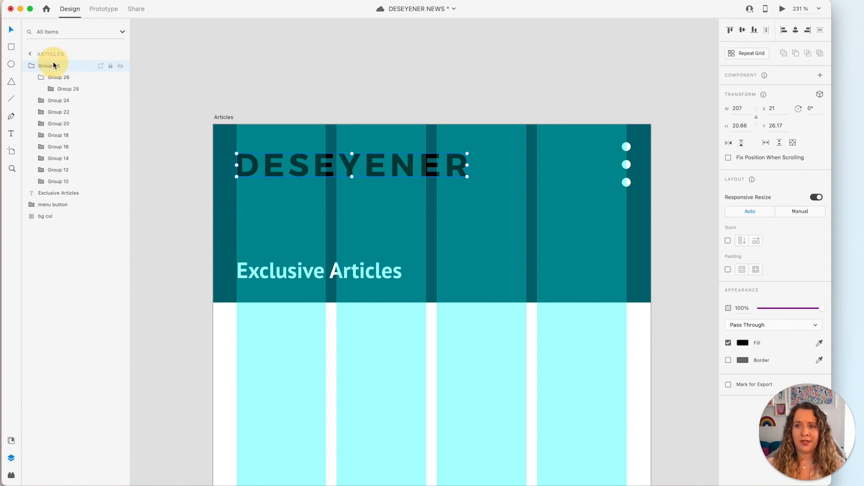
pyautogui.doubleClick(53, 65)
pyautogui.click(31, 65)
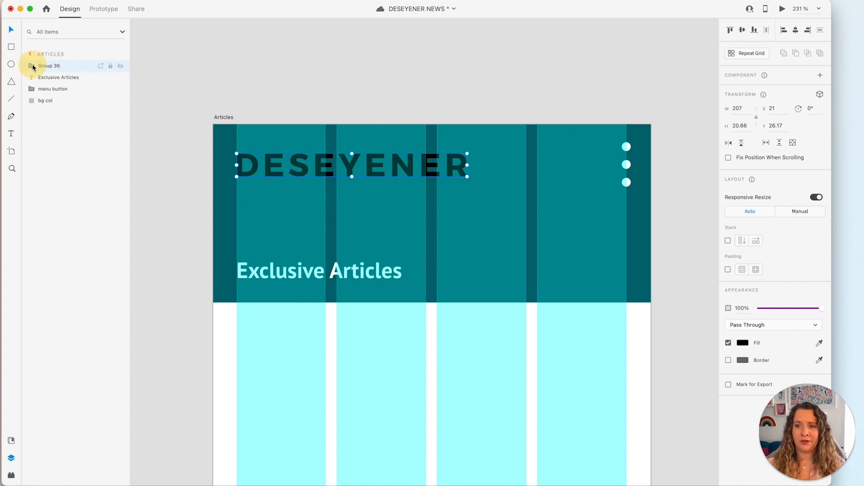
pyautogui.press('BackSpace')
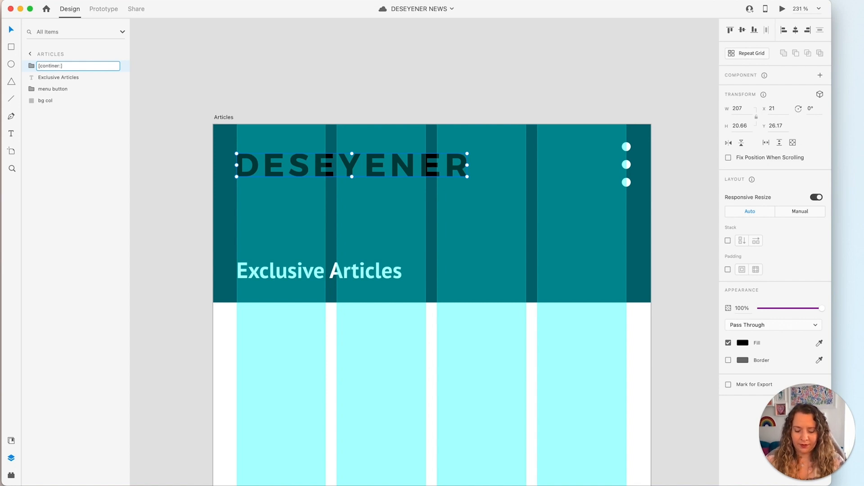
pyautogui.press('Return')
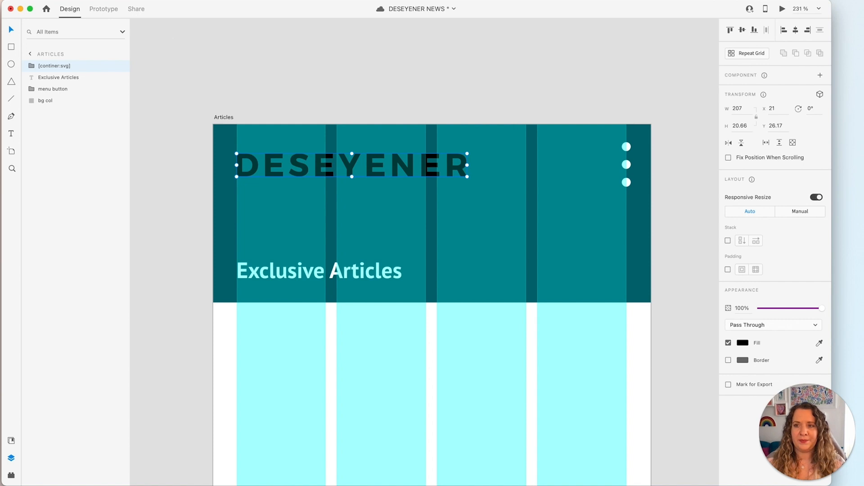
# Select all the header elements on the Articles artboard, including the wordmark, title, menu button and background.
pyautogui.click(61, 89)
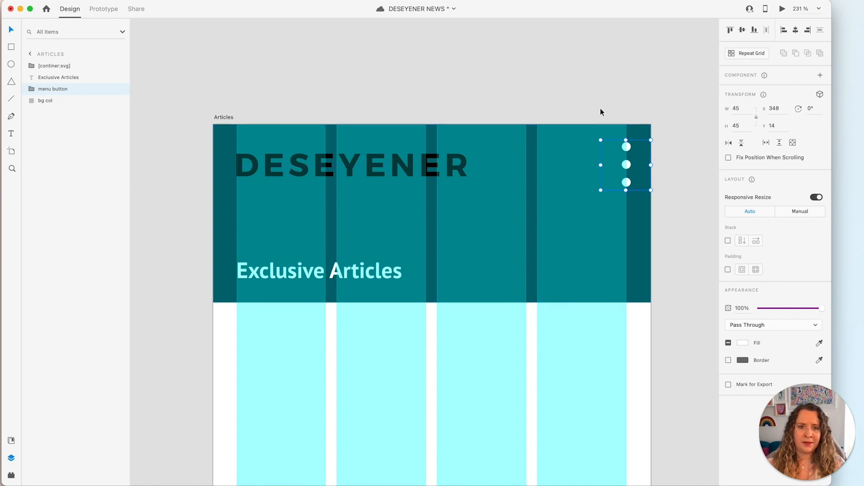
pyautogui.click(330, 101)
pyautogui.moveTo(192, 122); pyautogui.dragTo(680, 333)
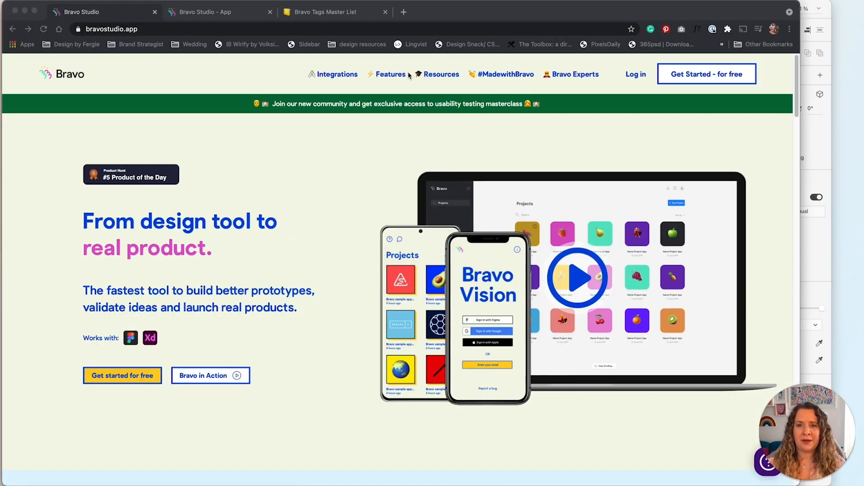
# Switch to the browser and look up the "Containers, topbar, slider" tags in the Bravo Tags Master List.
pyautogui.click(391, 78)
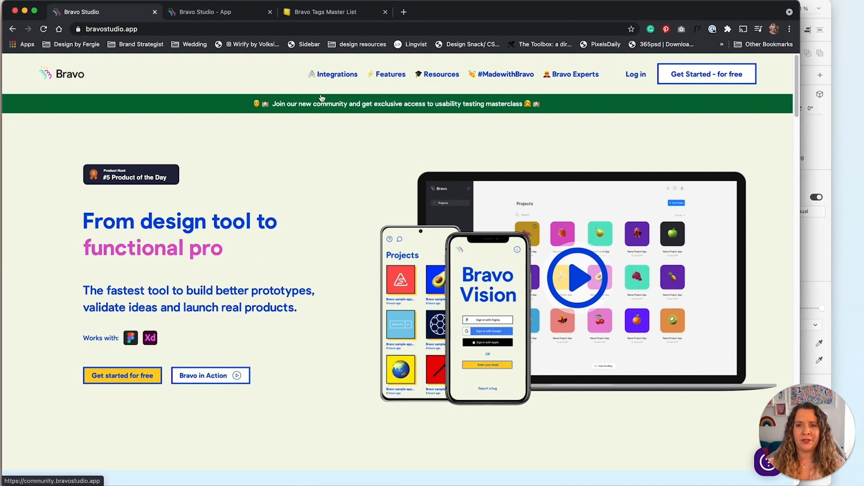
pyautogui.click(226, 12)
pyautogui.scroll(-10, 145, 318)
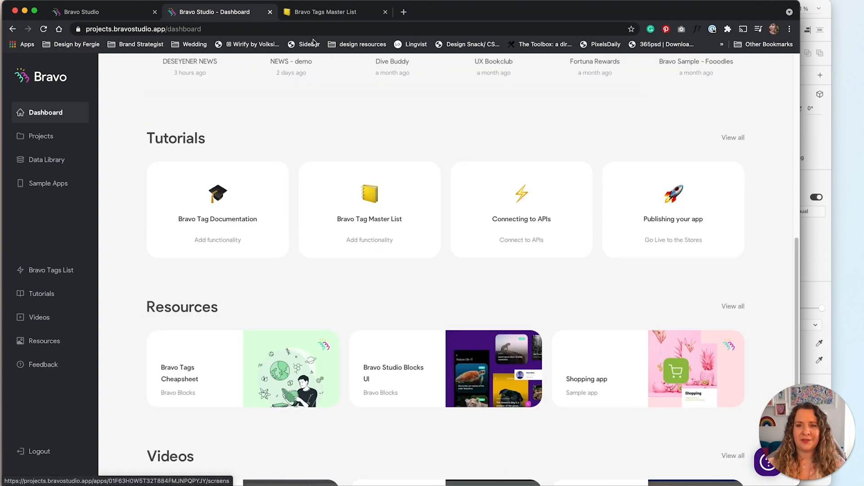
pyautogui.click(331, 11)
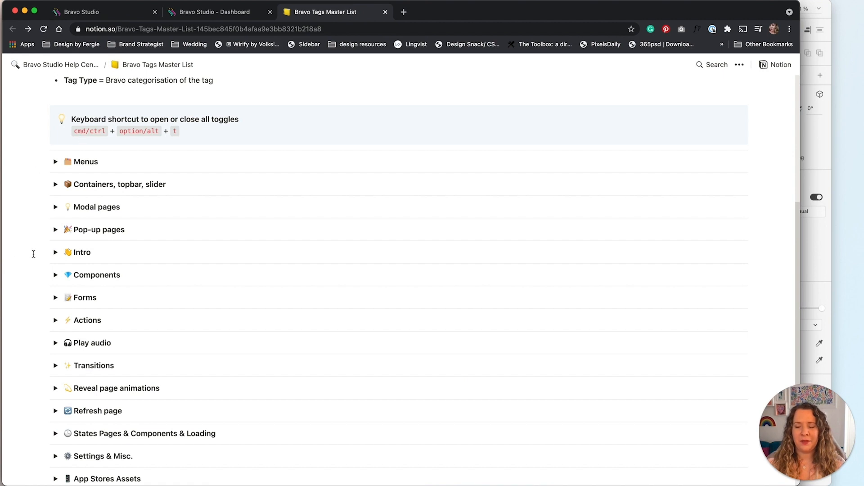
pyautogui.scroll(-3, 33, 253)
pyautogui.scroll(1, 33, 253)
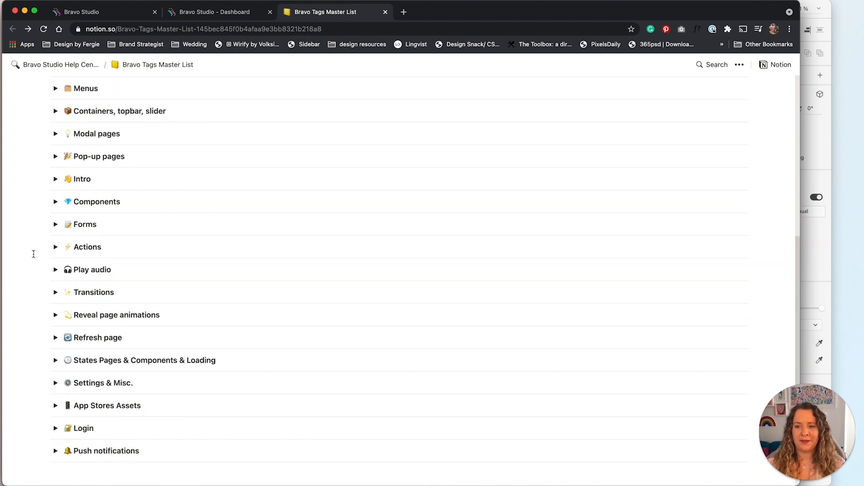
pyautogui.click(55, 111)
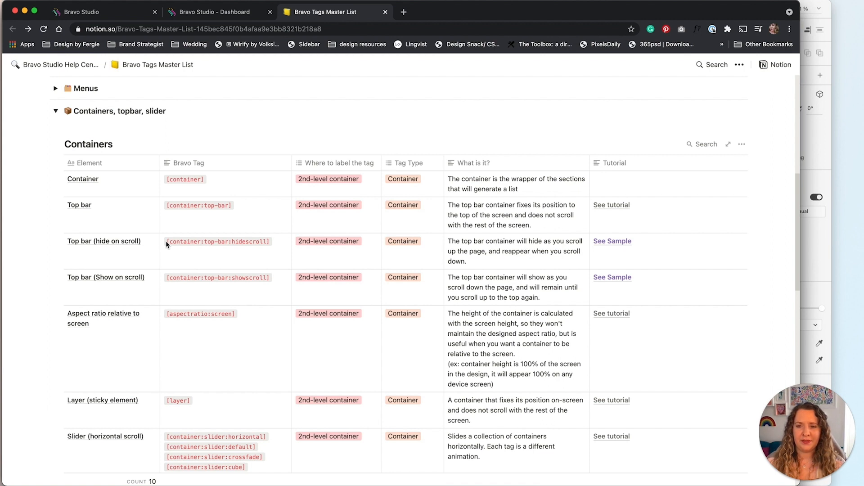
# Copy the [container:top-bar:hidescroll] tag from the Containers table of the Bravo Tags Master List.
pyautogui.click(178, 241)
pyautogui.click(213, 241)
pyautogui.tripleClick(213, 241)
pyautogui.press('super+c')
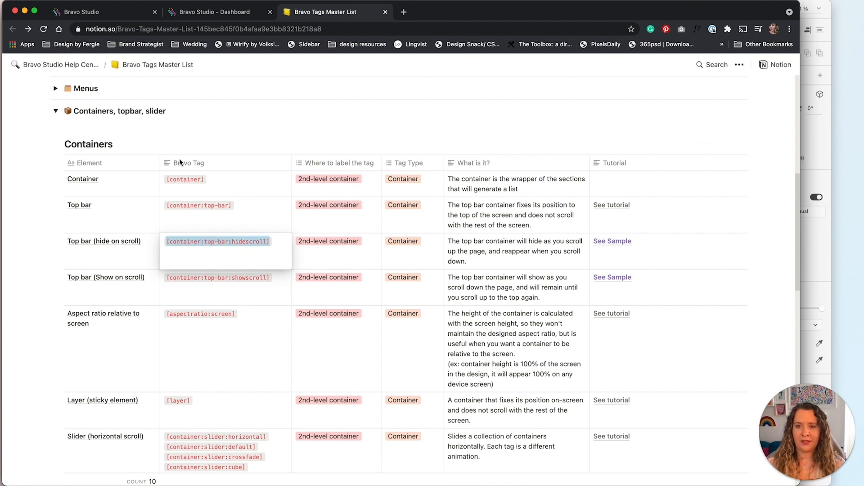
# Switch back to Adobe XD and rename the header group on the Articles artboard as [container:top-bar:hidescroll].
pyautogui.press('super+Tab')
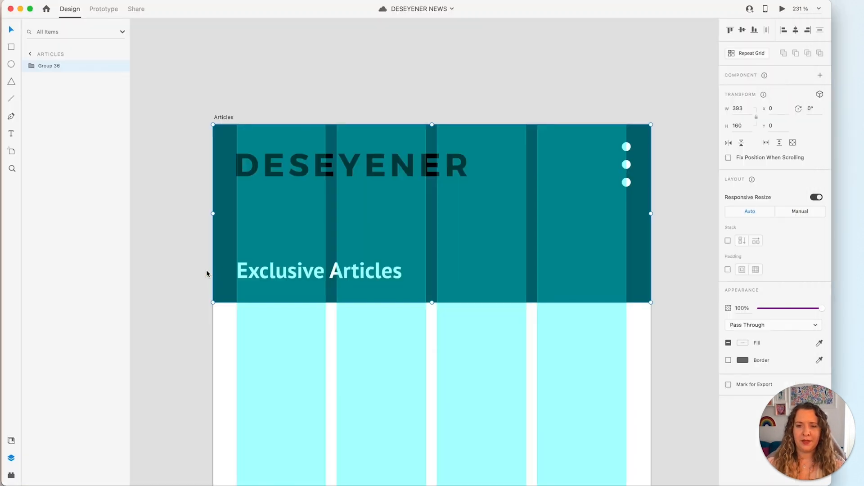
pyautogui.doubleClick(46, 65)
pyautogui.press('super+v')
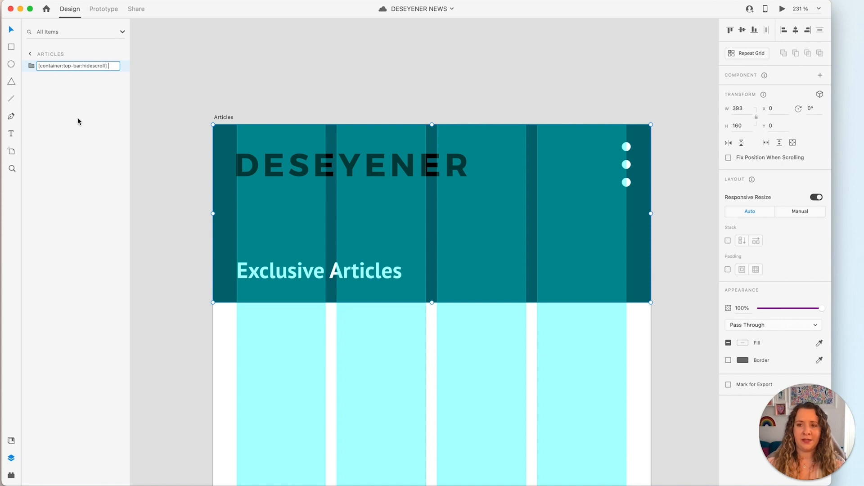
pyautogui.press('Return')
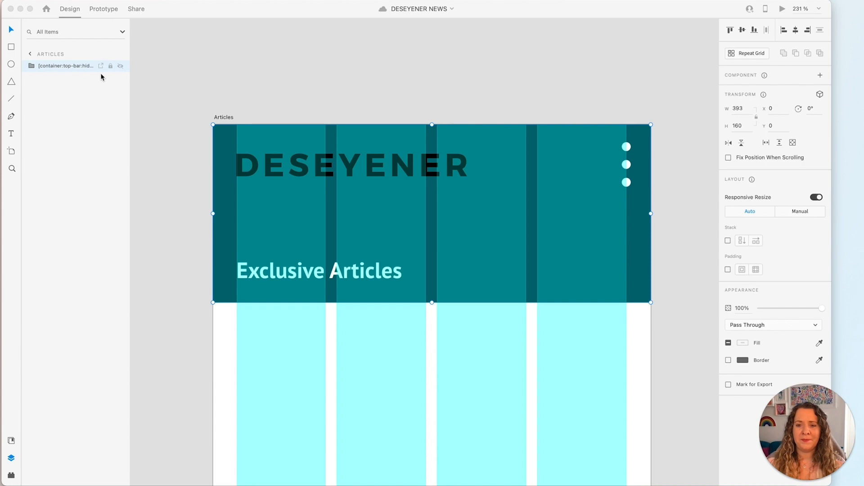
# Switch to the browser and look up the Menus tags in the Bravo Tags Master List.
pyautogui.press('super+Tab')
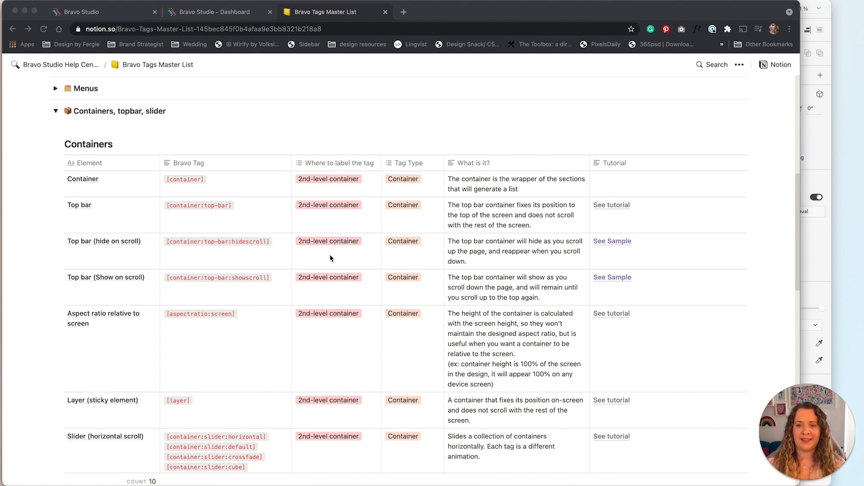
pyautogui.scroll(5, 330, 257)
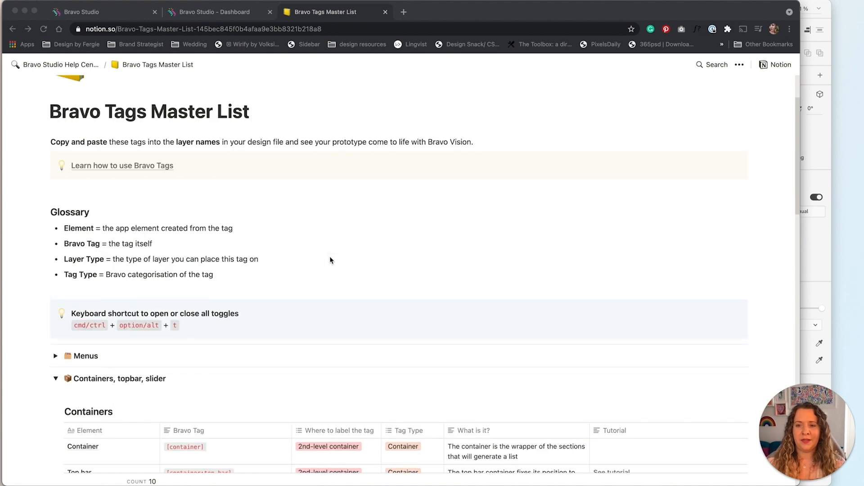
pyautogui.scroll(-1, 55, 338)
pyautogui.click(56, 311)
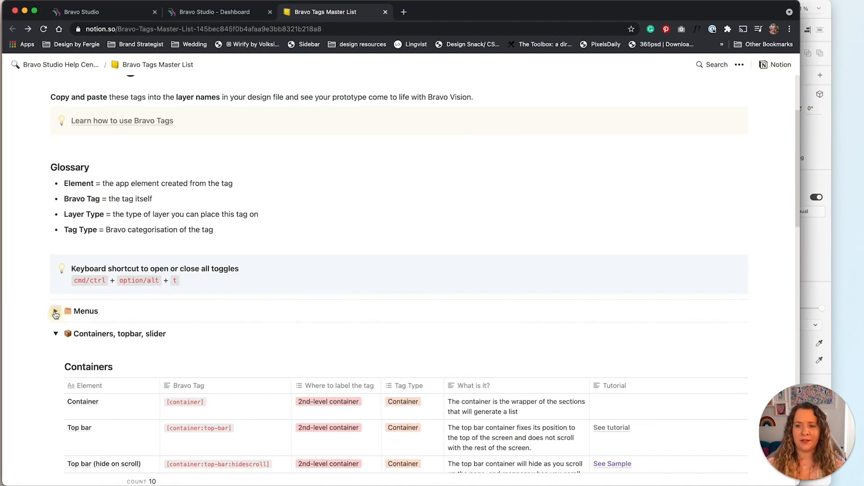
pyautogui.click(56, 311)
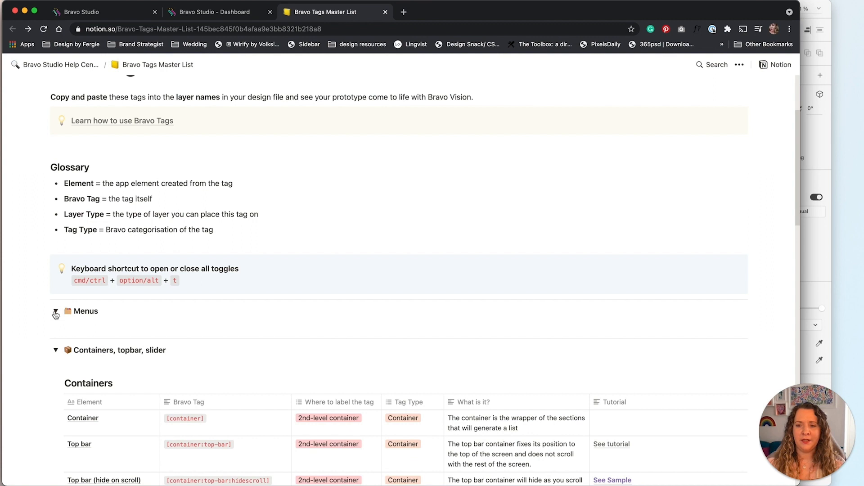
pyautogui.scroll(-3, 243, 274)
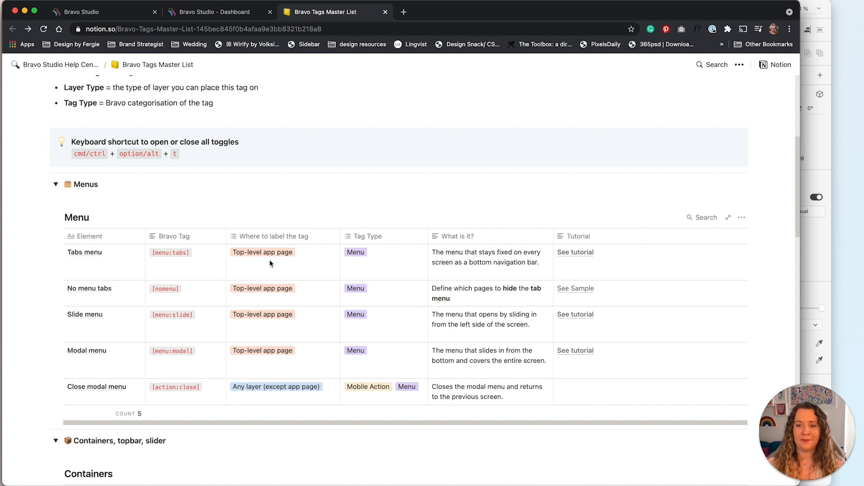
# Return to Adobe XD and review the wordmark, title, menu button and background layers inside the [container:top-bar:hidescroll] group.
pyautogui.press('super+Tab')
pyautogui.click(182, 205)
pyautogui.click(281, 214)
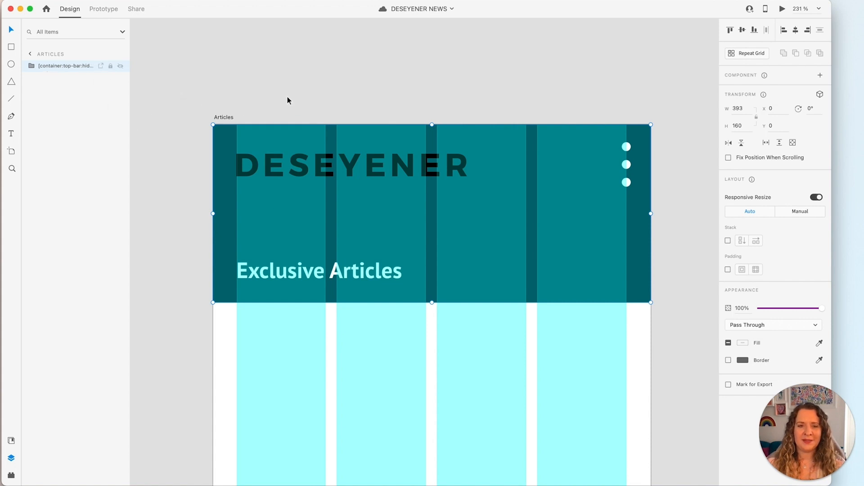
pyautogui.click(31, 66)
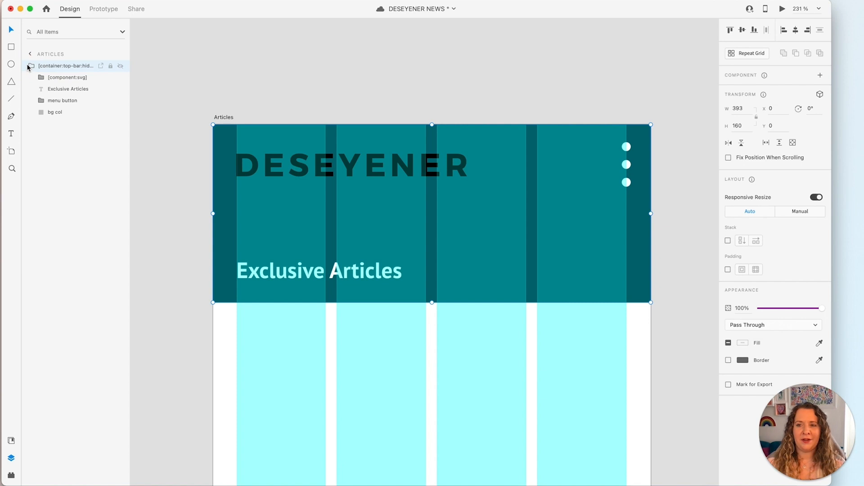
pyautogui.click(70, 82)
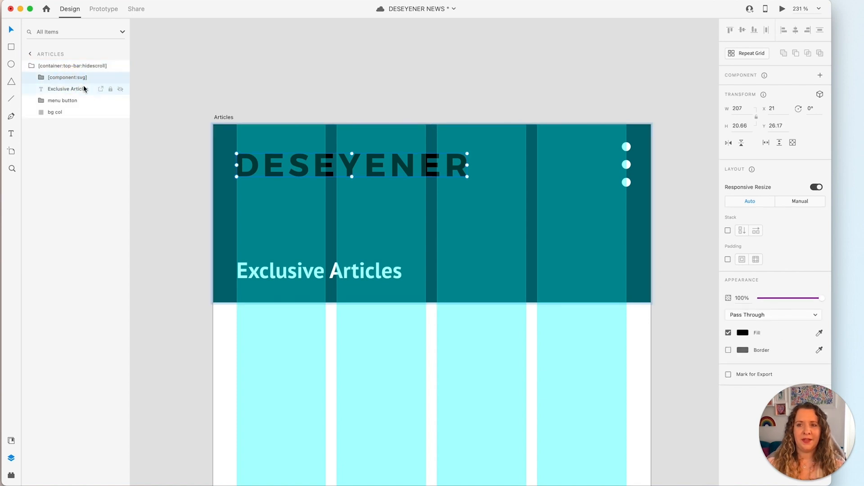
pyautogui.click(83, 89)
pyautogui.click(82, 101)
pyautogui.click(80, 112)
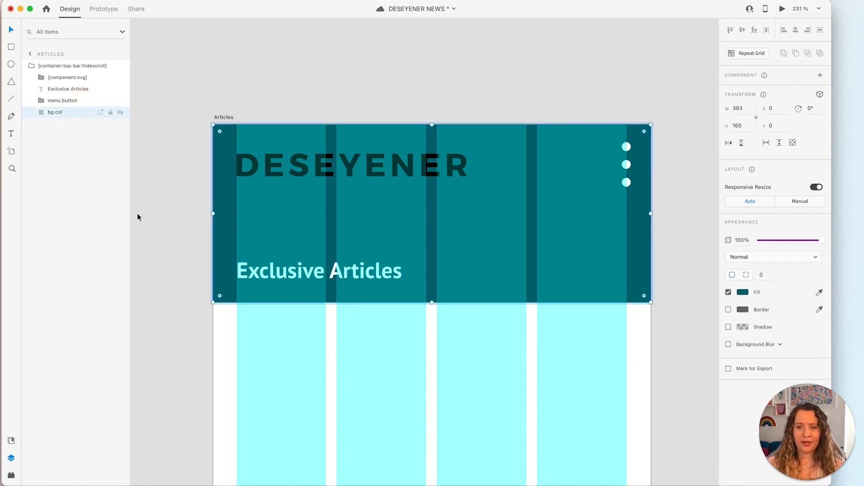
# Draw a 393-wide rectangle along the header's bottom edge, set its height to 5 and place it at Y 160.
pyautogui.press('r')
pyautogui.moveTo(213, 300)
pyautogui.mouseDown()
pyautogui.moveTo(670, 315)
pyautogui.moveTo(650, 311)
pyautogui.mouseUp()
pyautogui.click(746, 126)
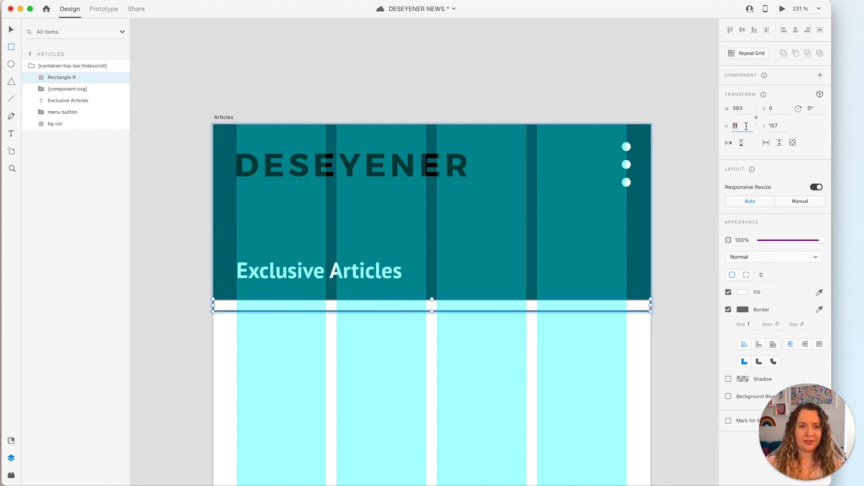
pyautogui.write('5')
pyautogui.press('Return')
pyautogui.press('v')
pyautogui.moveTo(535, 306); pyautogui.dragTo(534, 309)
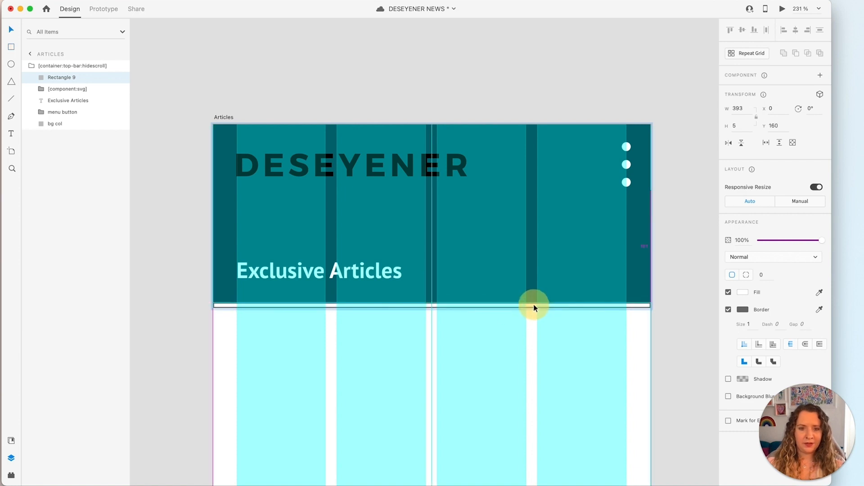
# Remove the thin header strip's border and fill it with the saved orange swatch.
pyautogui.click(728, 310)
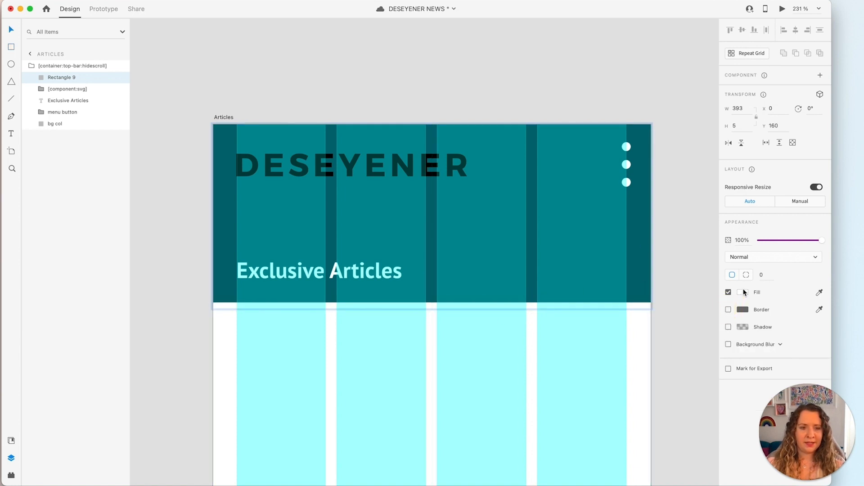
pyautogui.click(743, 292)
pyautogui.click(656, 348)
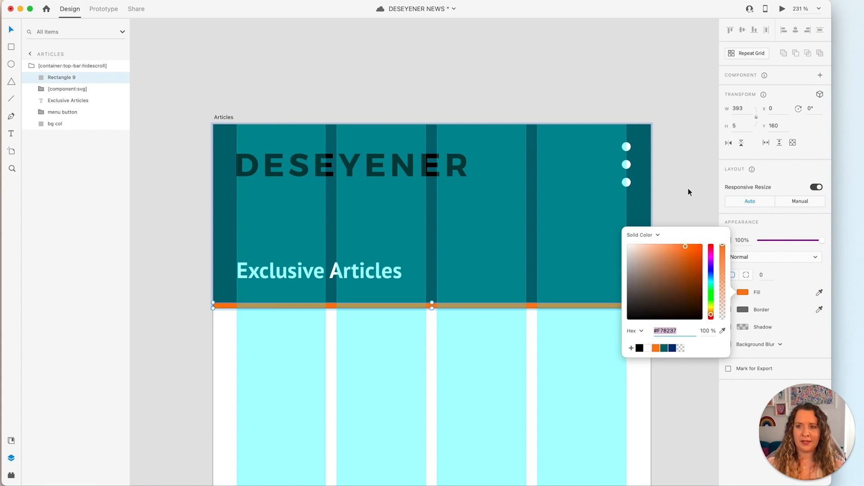
pyautogui.click(182, 108)
pyautogui.click(226, 188)
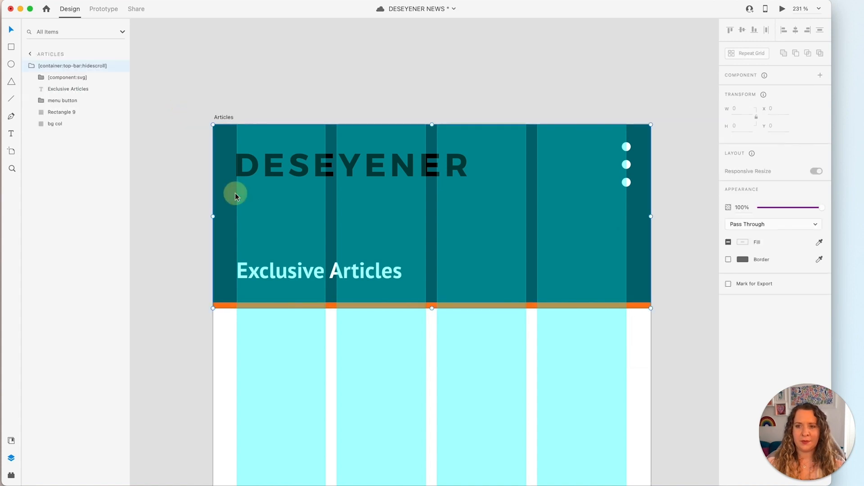
# Draw a 350-wide rectangle below the header at X 21, Y 193 on the Articles artboard and set its height to 200.
pyautogui.click(199, 218)
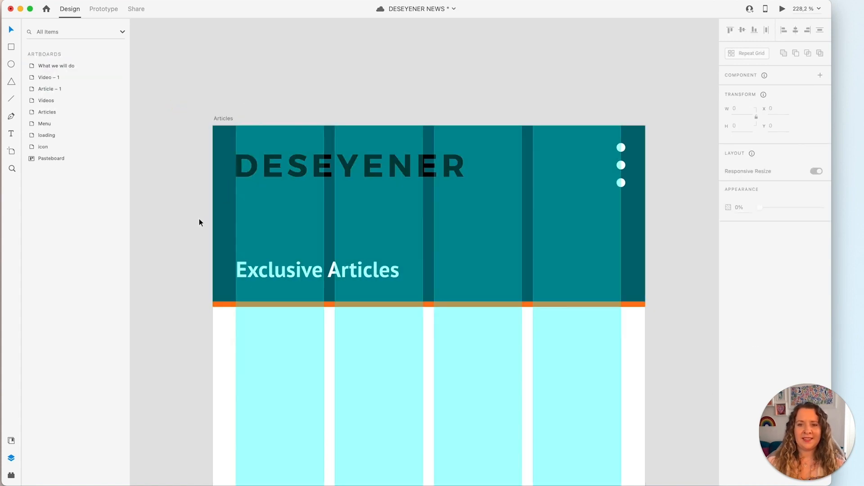
pyautogui.scroll(2, 211, 194)
pyautogui.scroll(-2, 218, 167)
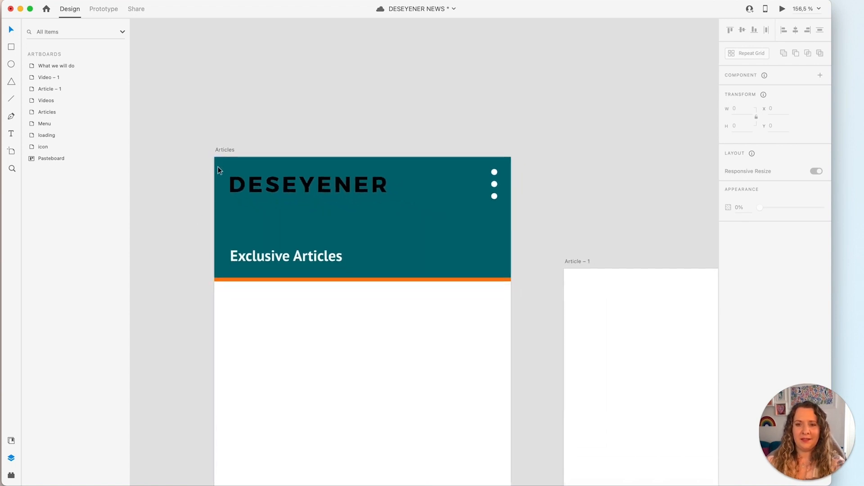
pyautogui.scroll(-5, 218, 166)
pyautogui.scroll(-4, 218, 166)
pyautogui.scroll(-1, 218, 168)
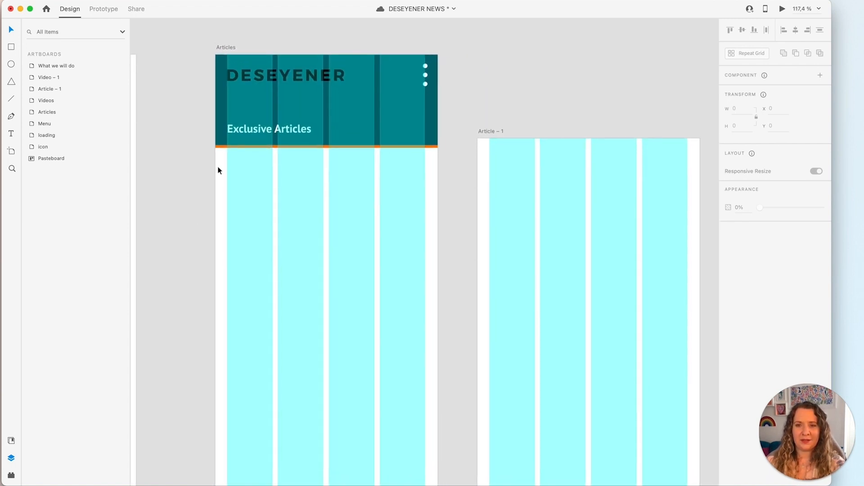
pyautogui.press('r')
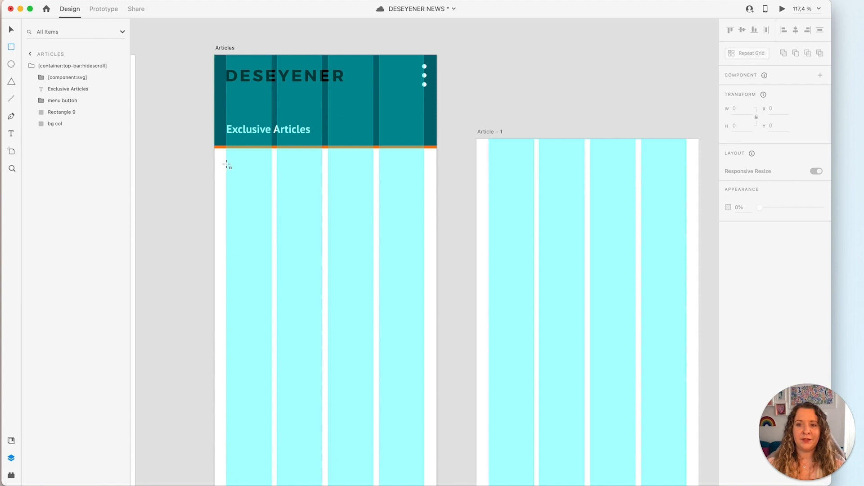
pyautogui.moveTo(226, 165)
pyautogui.mouseDown()
pyautogui.moveTo(270, 193)
pyautogui.moveTo(394, 224)
pyautogui.moveTo(425, 251)
pyautogui.mouseUp()
pyautogui.click(749, 126)
pyautogui.write('200')
pyautogui.press('Return')
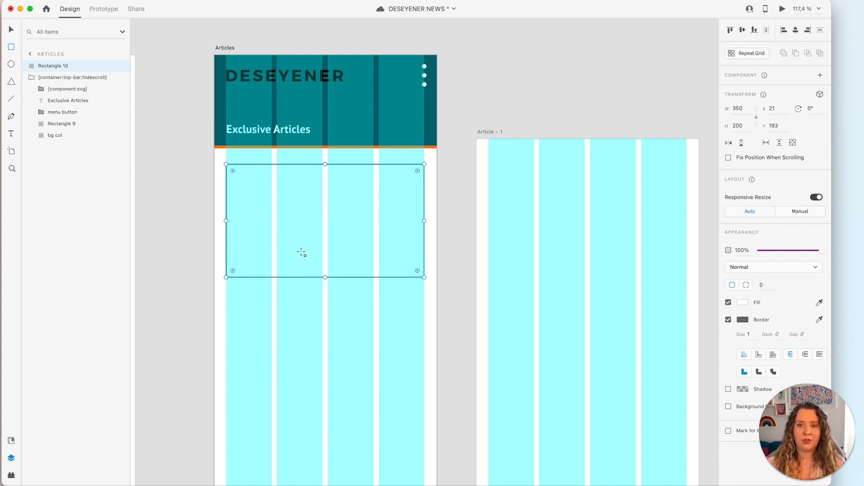
# Duplicate the 350 × 200 rectangle in place, give the copy a linear gradient fill and remove its border.
pyautogui.press('super+d')
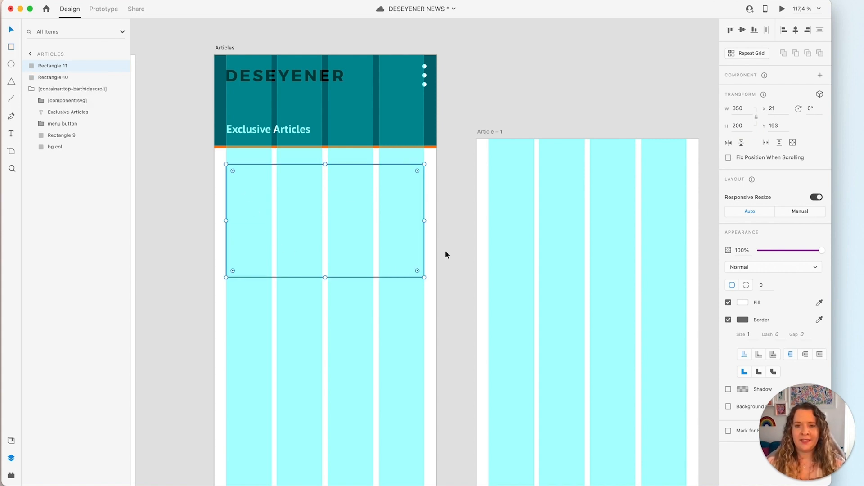
pyautogui.click(743, 303)
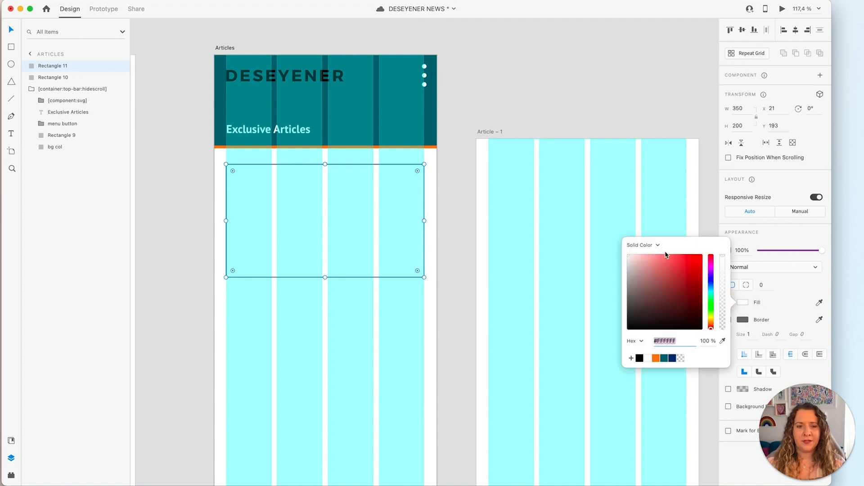
pyautogui.click(654, 246)
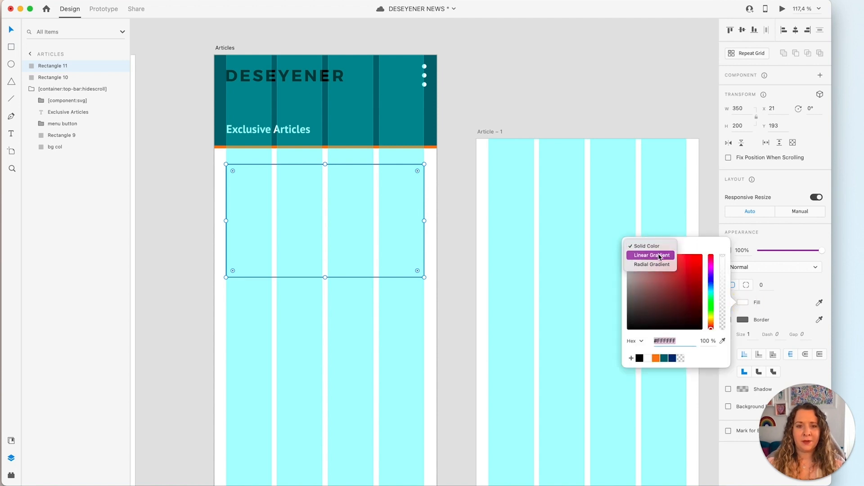
pyautogui.click(656, 255)
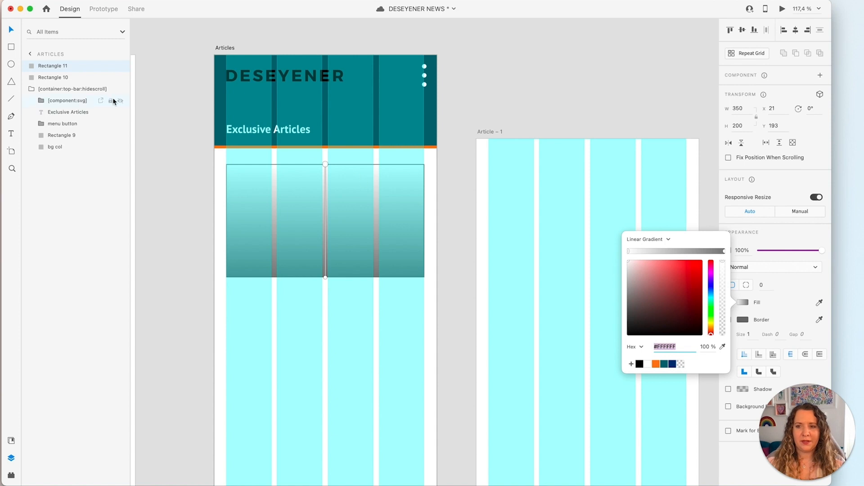
pyautogui.click(70, 66)
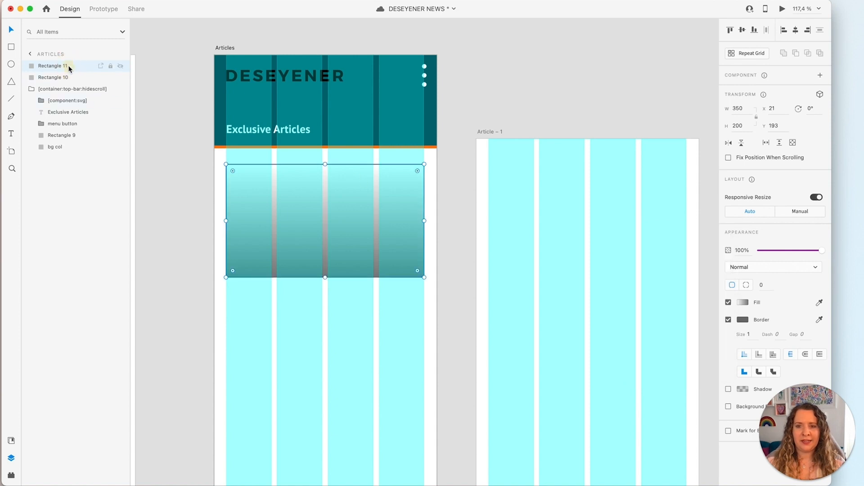
pyautogui.click(728, 321)
# Add a #DBDBDB middle stop to the copy's gradient, reduce the white stop's opacity to 2% and shift the middle stop towards the dark end.
pyautogui.click(745, 303)
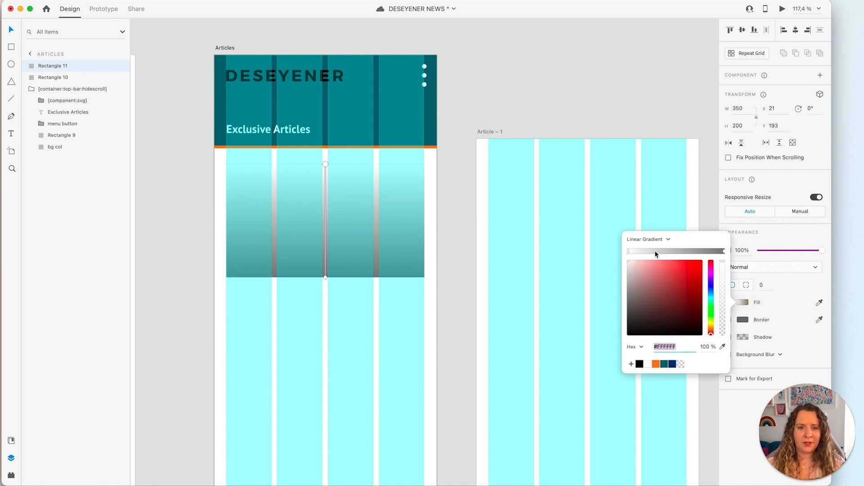
pyautogui.click(629, 251)
pyautogui.click(654, 251)
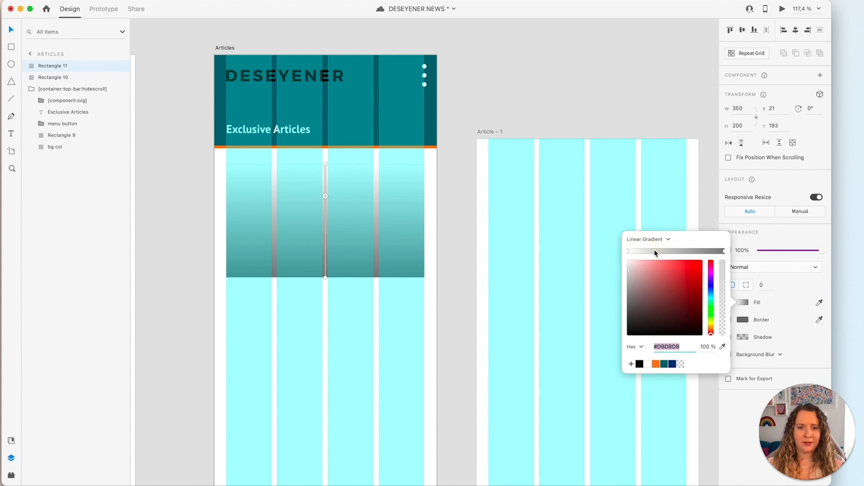
pyautogui.click(629, 251)
pyautogui.moveTo(723, 269); pyautogui.dragTo(720, 335)
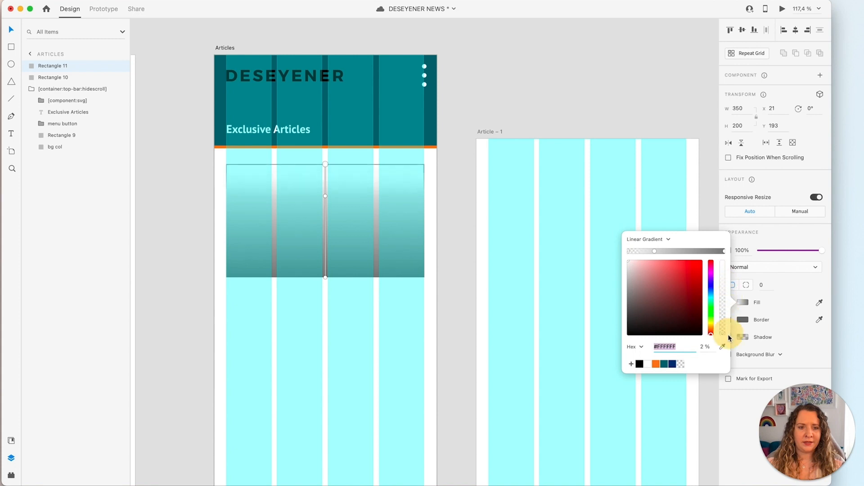
pyautogui.moveTo(654, 251); pyautogui.dragTo(687, 256)
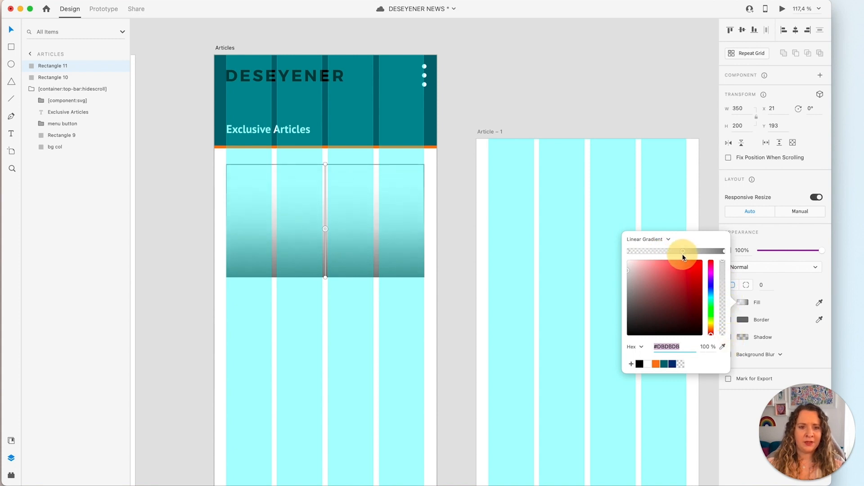
# Add the fixed-size text "Heading goes over 2 lines" and place it over the gradient rectangle at X 34, Y 335.
pyautogui.press('t')
pyautogui.click(304, 309)
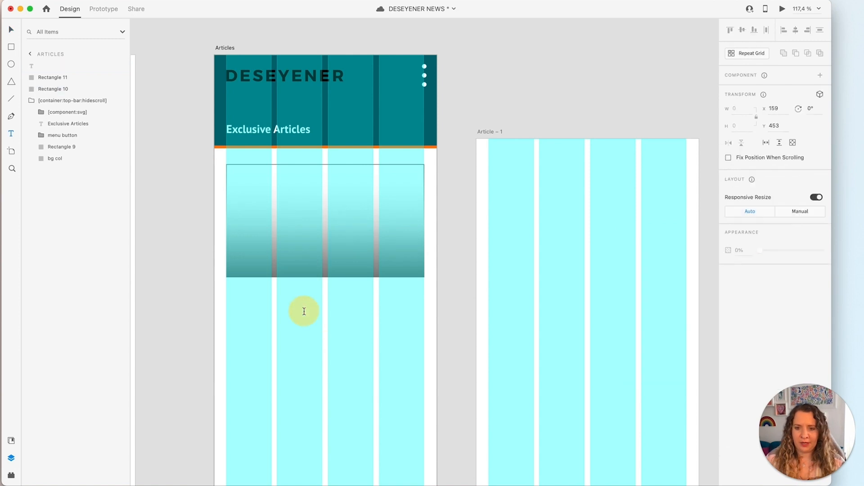
pyautogui.write('Heading Goes')
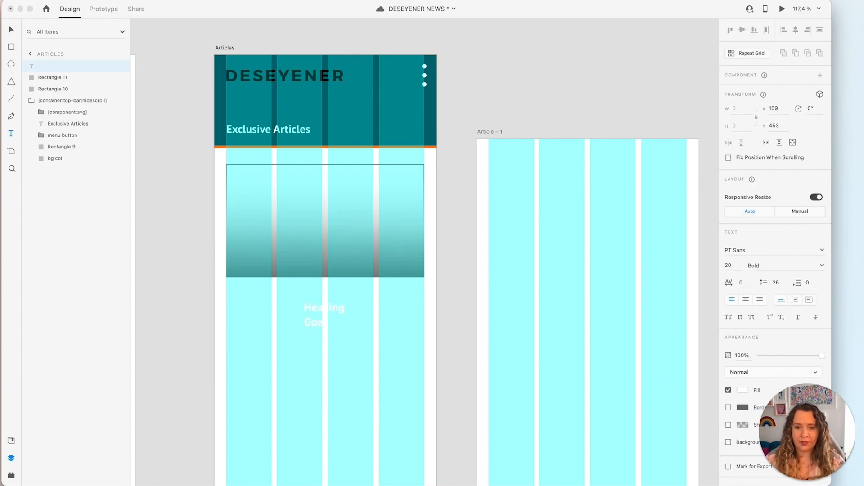
pyautogui.press('super+a')
pyautogui.click(809, 300)
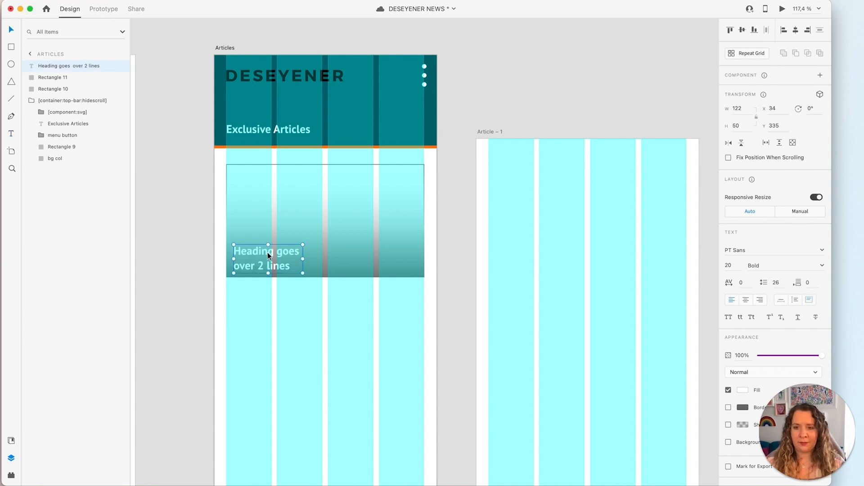
# Move the heading text box to X 21 and widen it to 260, then widen both card rectangles symmetrically to 384 at X 4.
pyautogui.moveTo(267, 252); pyautogui.dragTo(375, 265)
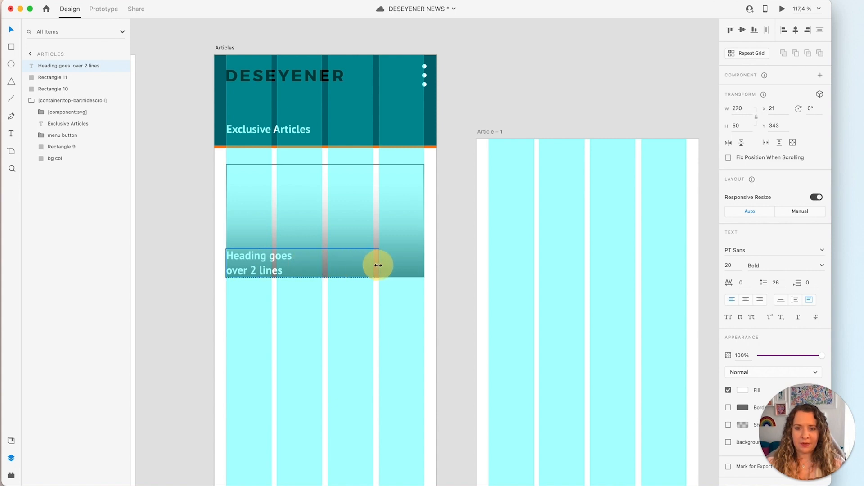
pyautogui.moveTo(193, 166); pyautogui.dragTo(234, 215)
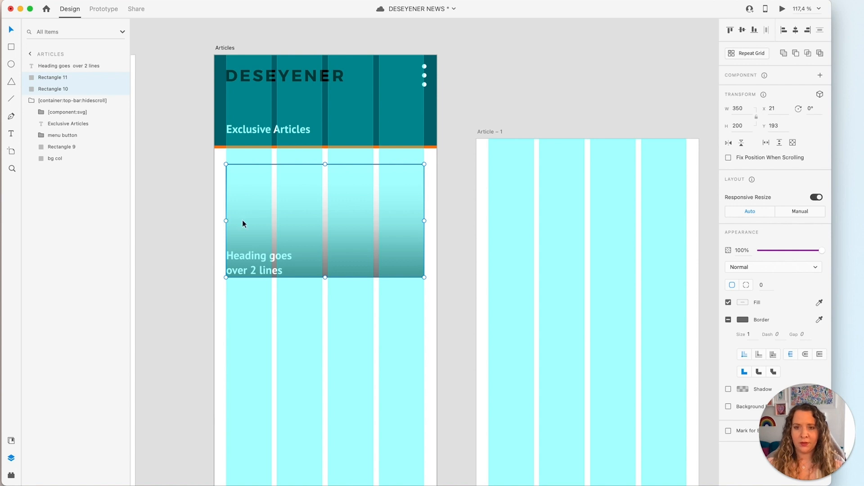
pyautogui.scroll(5, 223, 221)
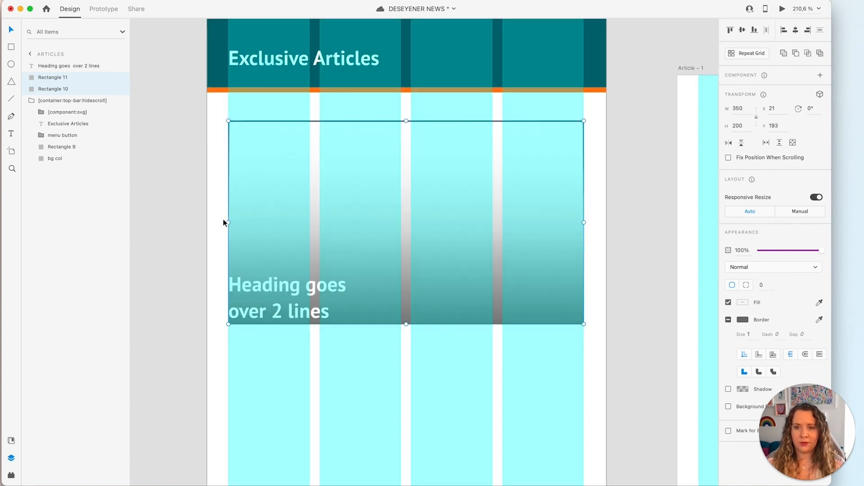
pyautogui.moveTo(228, 222); pyautogui.dragTo(210, 222)
# Move both card rectangles and the heading up so the card starts at Y 170, and remove the border from Rectangle 10.
pyautogui.moveTo(176, 281); pyautogui.dragTo(314, 177)
pyautogui.press('alt')
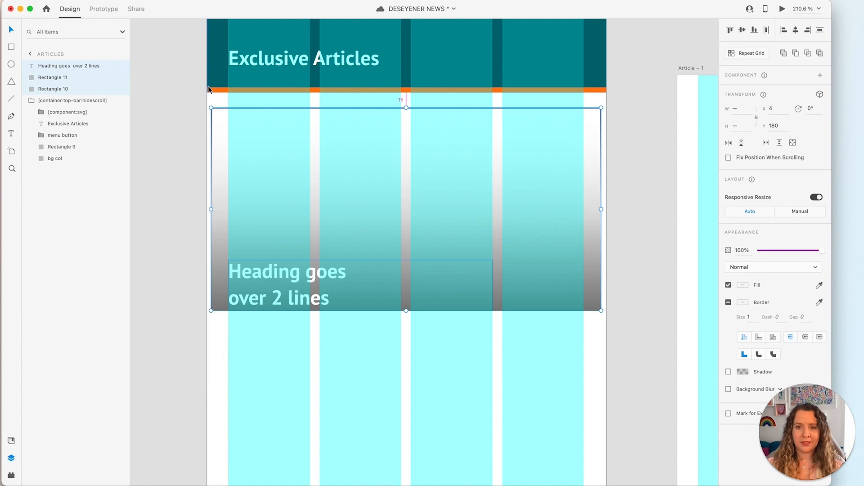
pyautogui.scroll(-3, 204, 85)
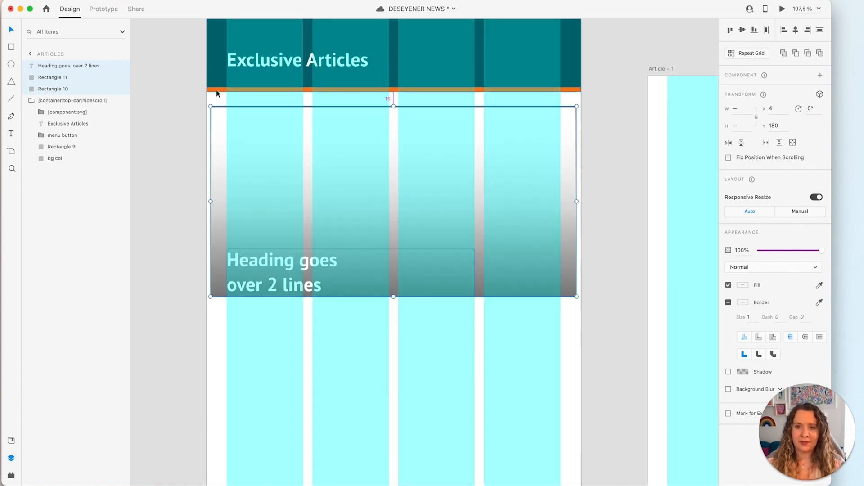
pyautogui.hotkey('shift', 'Up')
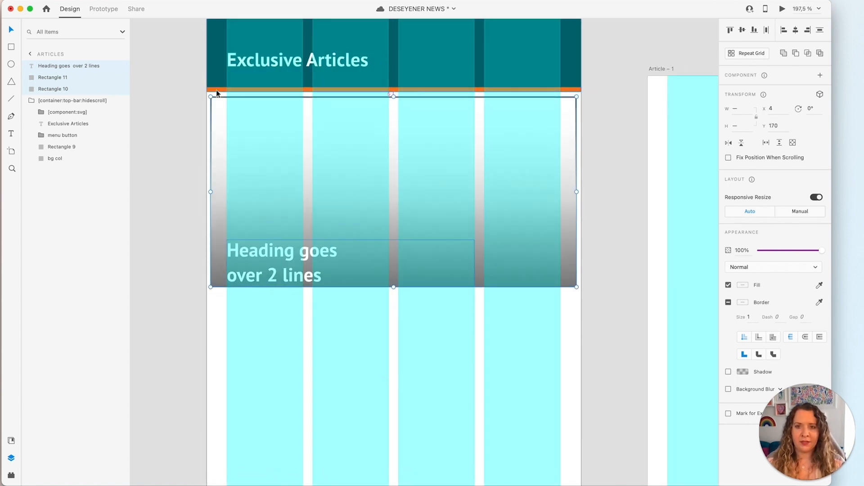
pyautogui.click(63, 89)
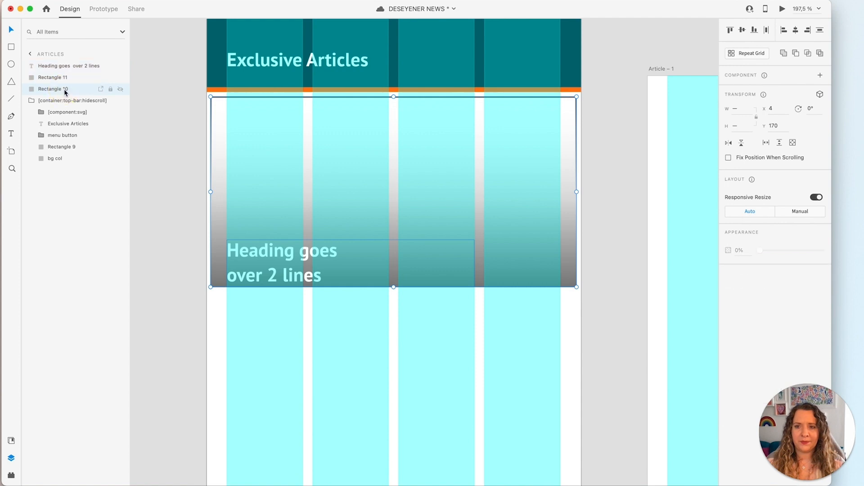
pyautogui.click(728, 320)
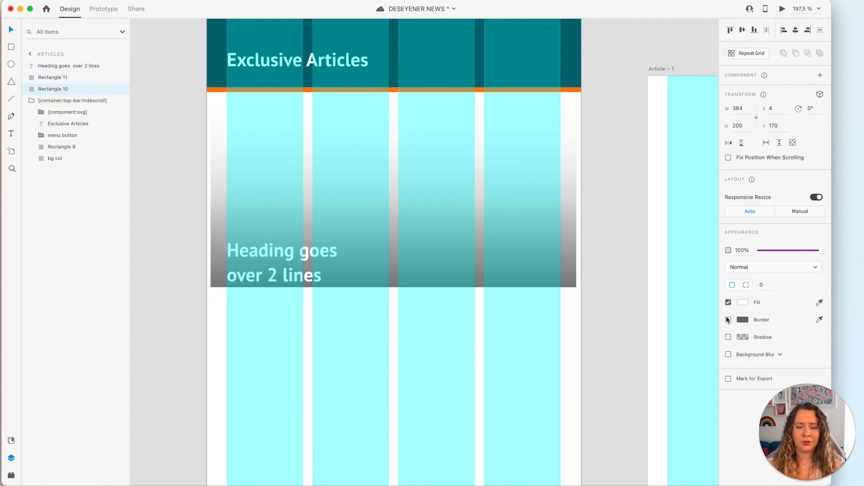
# Shorten the gradient rectangle from its upper edge to a height of 161 and extend the heading text box upward to a height of 69.
pyautogui.moveTo(394, 96); pyautogui.dragTo(391, 133)
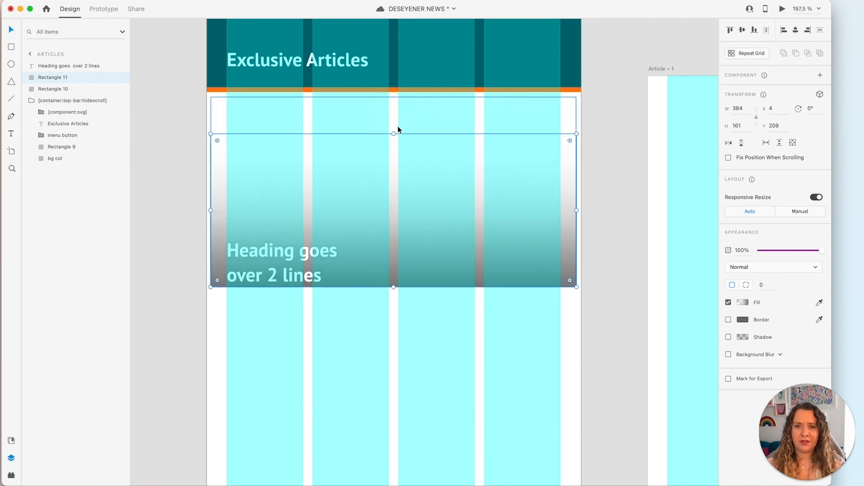
pyautogui.click(335, 256)
pyautogui.moveTo(351, 240); pyautogui.dragTo(351, 222)
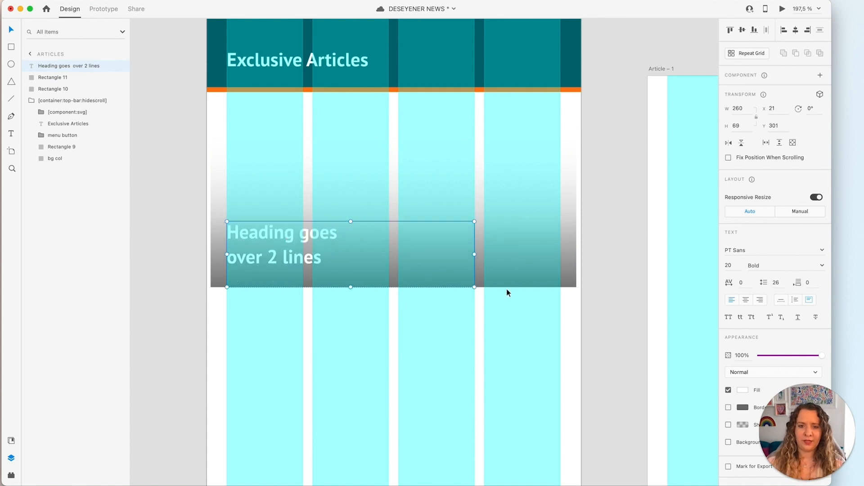
# Add the text "10 min" and place it over the gradient near the card's lower right corner.
pyautogui.press('t')
pyautogui.click(502, 332)
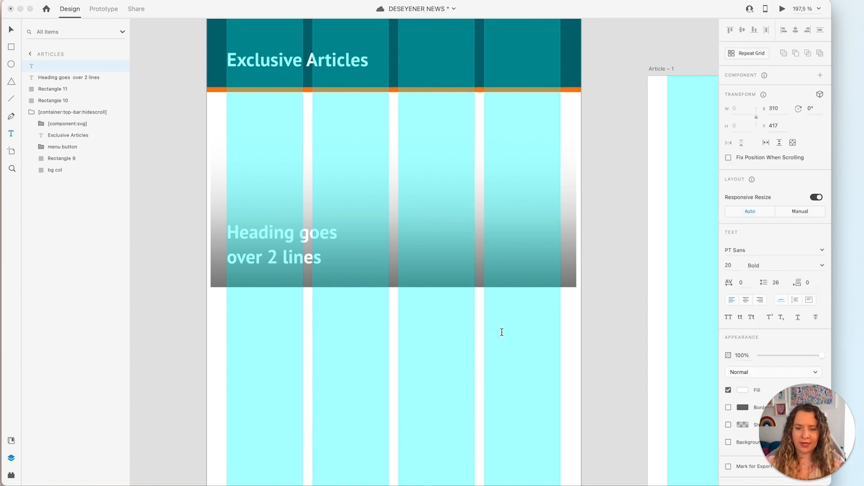
pyautogui.write('10 min')
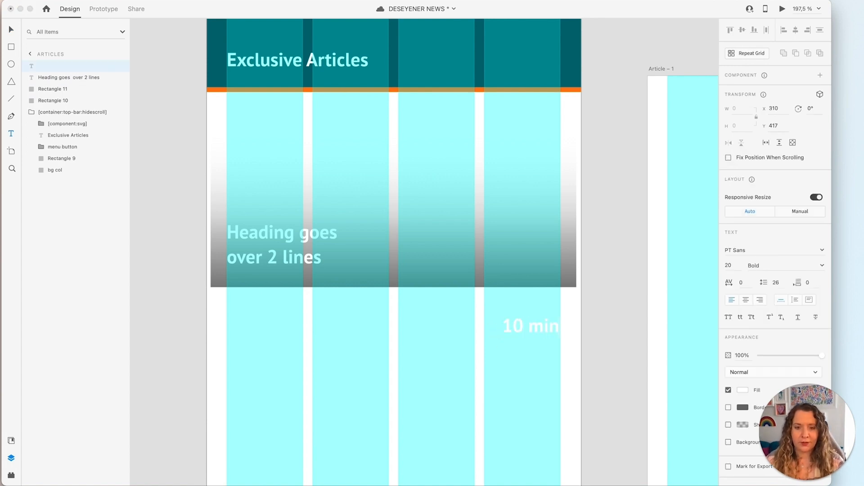
pyautogui.press('Escape')
pyautogui.press('v')
pyautogui.moveTo(542, 322); pyautogui.dragTo(541, 271)
# Reduce the heading text box to a height of 56 at Y 314 and set the "10 min" text to Regular weight.
pyautogui.click(314, 261)
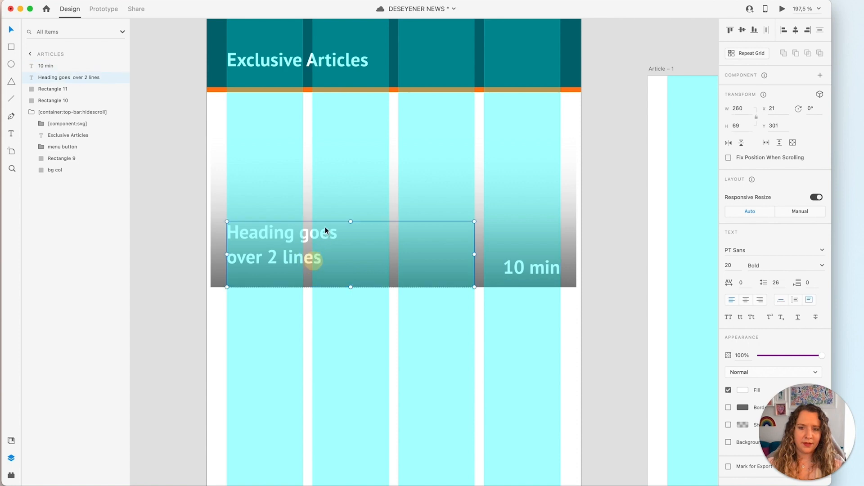
pyautogui.moveTo(350, 222); pyautogui.dragTo(352, 234)
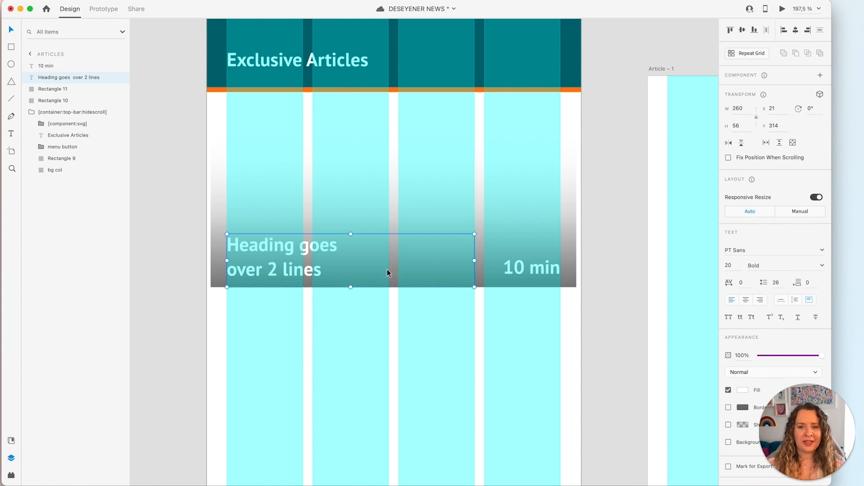
pyautogui.click(541, 274)
pyautogui.click(820, 265)
pyautogui.click(817, 274)
# Set the font size of both the card heading and the "10 min" text to 16.
pyautogui.keyDown('shift'); pyautogui.click(264, 249); pyautogui.keyUp('shift')
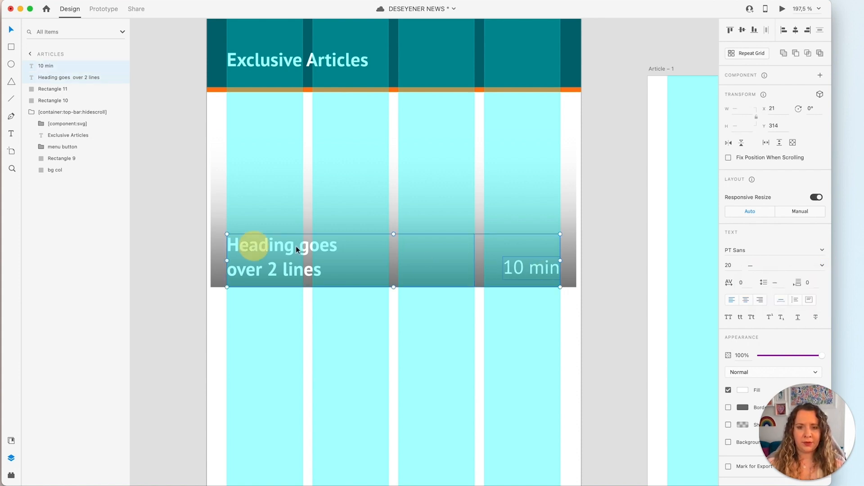
pyautogui.click(728, 264)
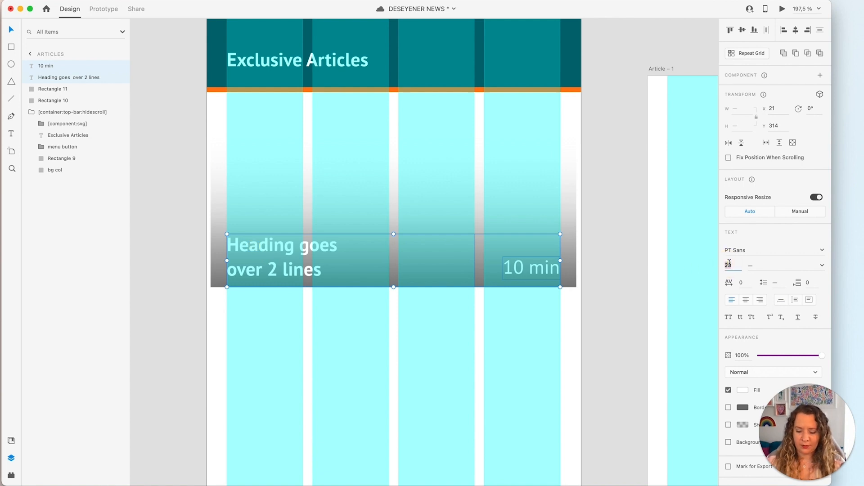
pyautogui.write('16')
pyautogui.press('Return')
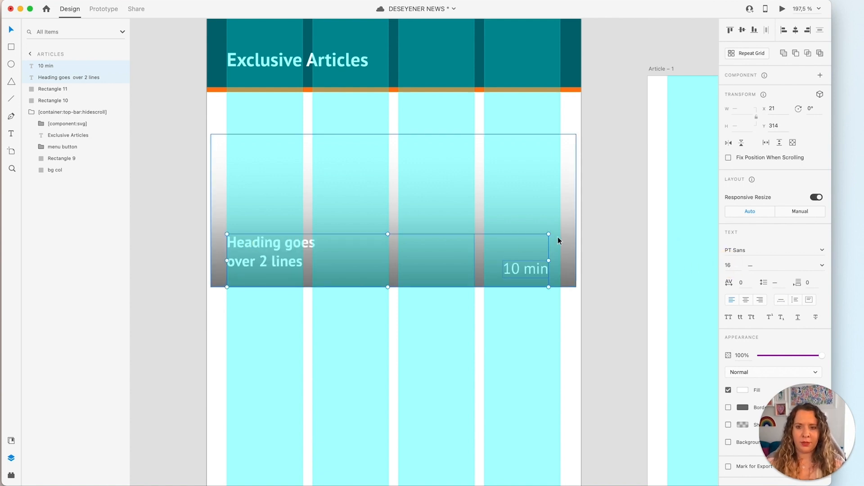
pyautogui.click(539, 311)
# Shift the "10 min" text right until it lines up with the right edge of the last layout column.
pyautogui.click(299, 237)
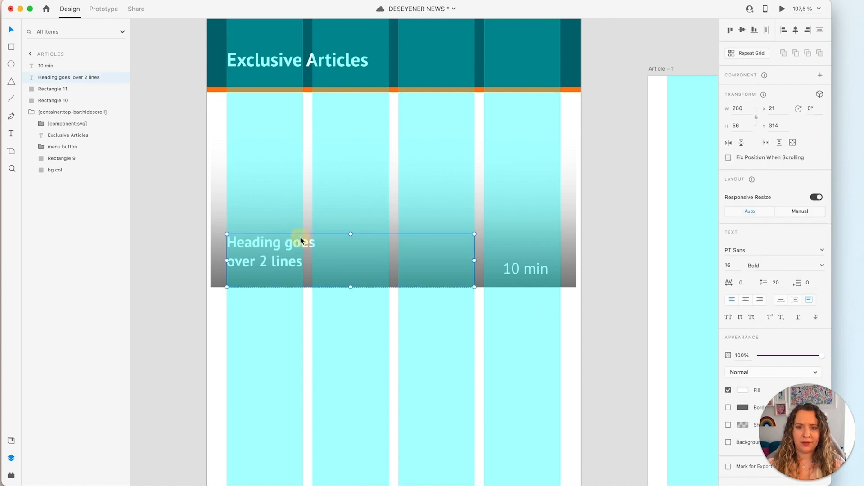
pyautogui.click(524, 269)
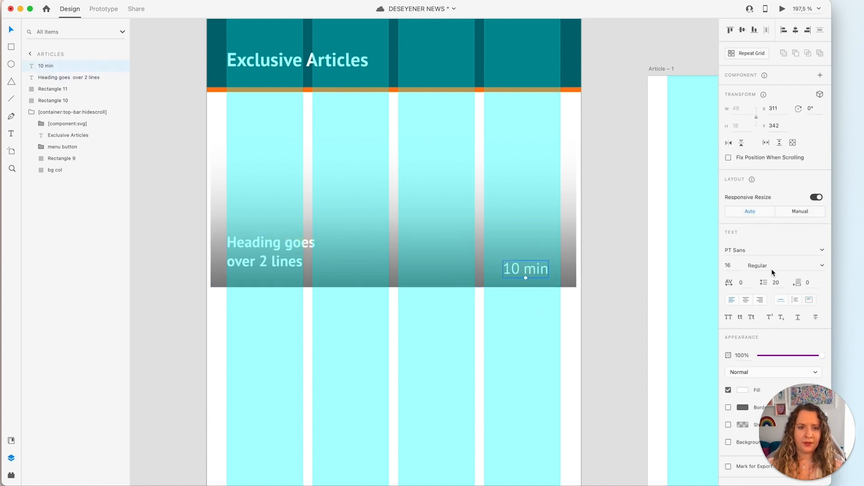
pyautogui.moveTo(539, 270); pyautogui.dragTo(541, 270)
pyautogui.click(607, 270)
# Set the font size of the "Exclusive Articles" title in the header to 22.
pyautogui.click(301, 66)
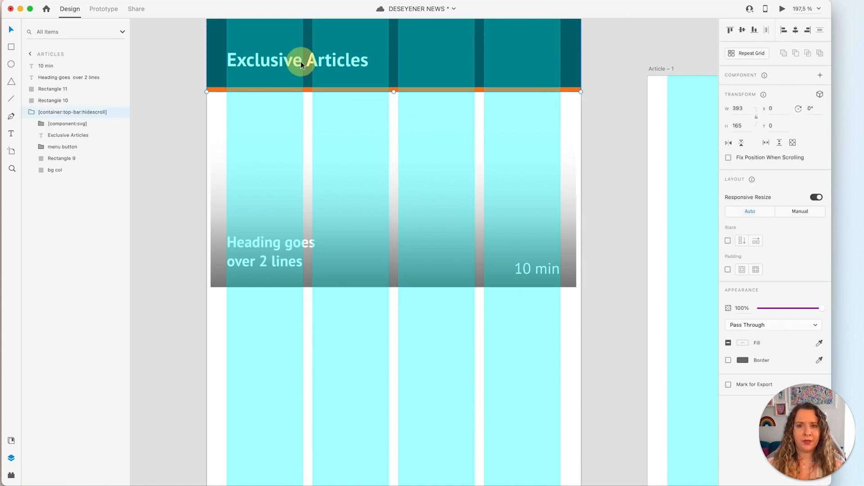
pyautogui.doubleClick(309, 64)
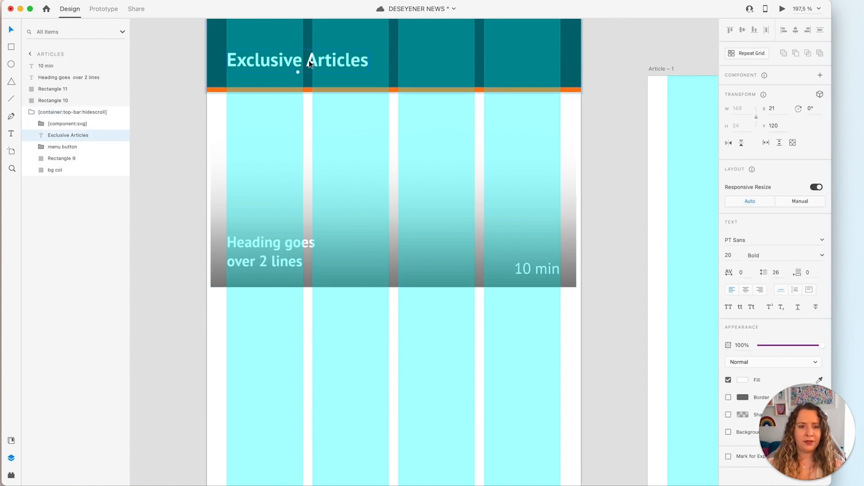
pyautogui.click(605, 121)
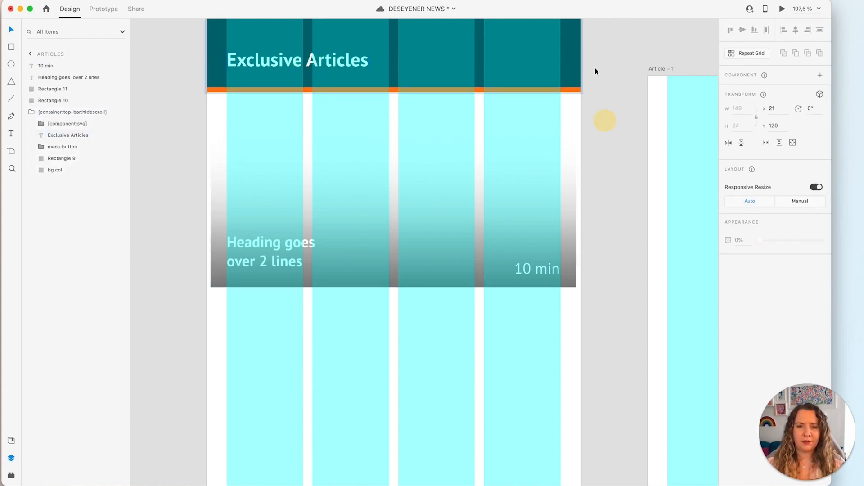
pyautogui.moveTo(595, 69); pyautogui.dragTo(596, 187)
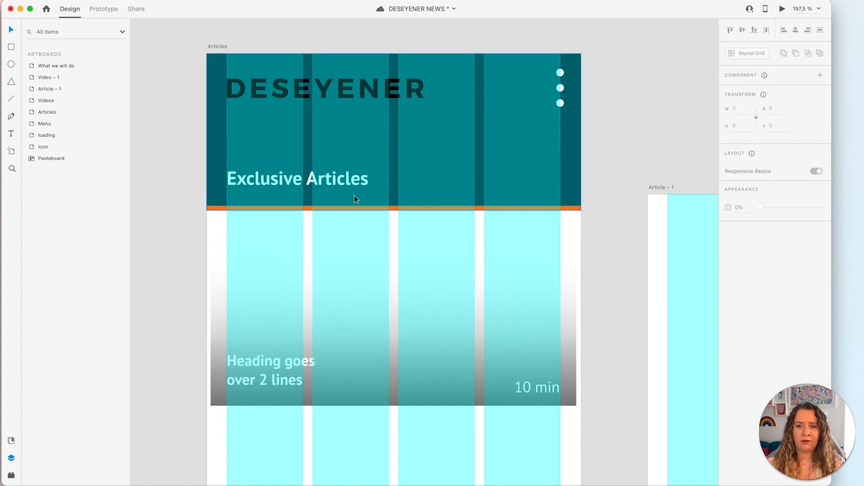
pyautogui.doubleClick(350, 180)
pyautogui.click(738, 254)
pyautogui.press('Up')
pyautogui.press('Up')
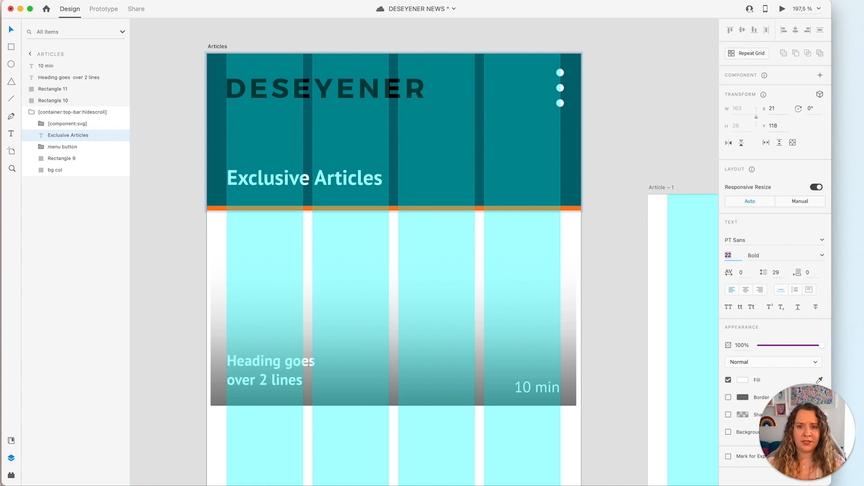
pyautogui.click(633, 204)
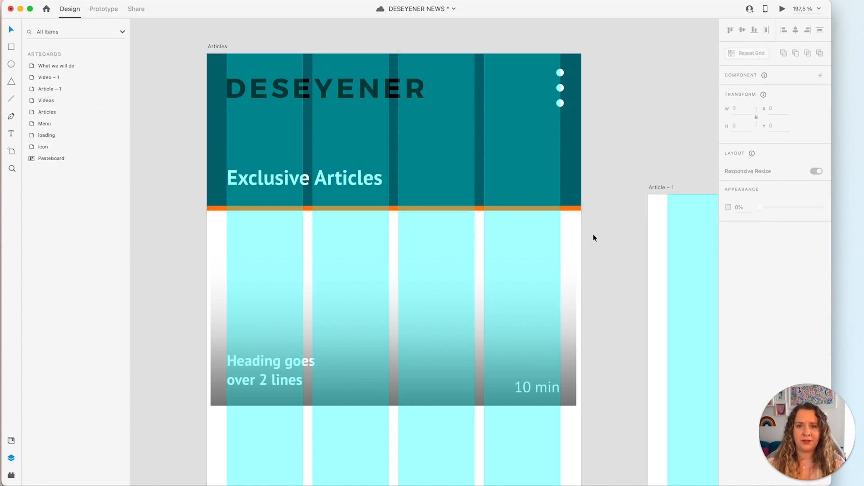
# Change the fill of the DESEYENER logo in the header to white #FFFFFF.
pyautogui.click(242, 88)
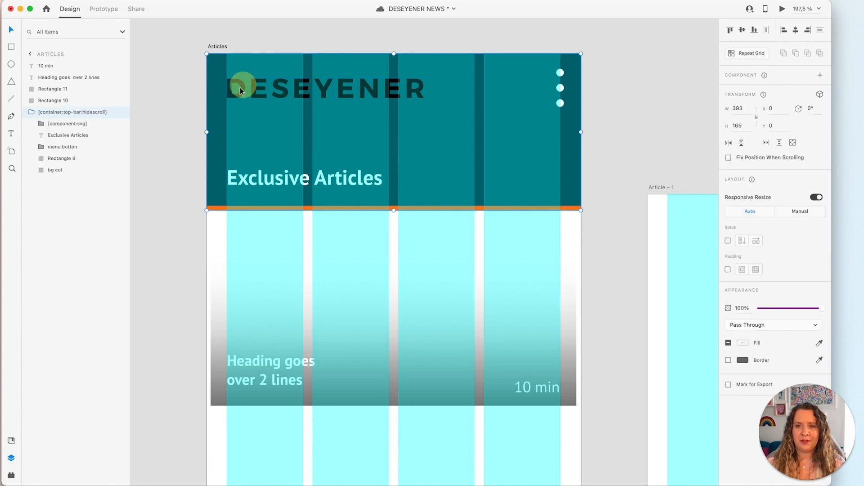
pyautogui.click(70, 124)
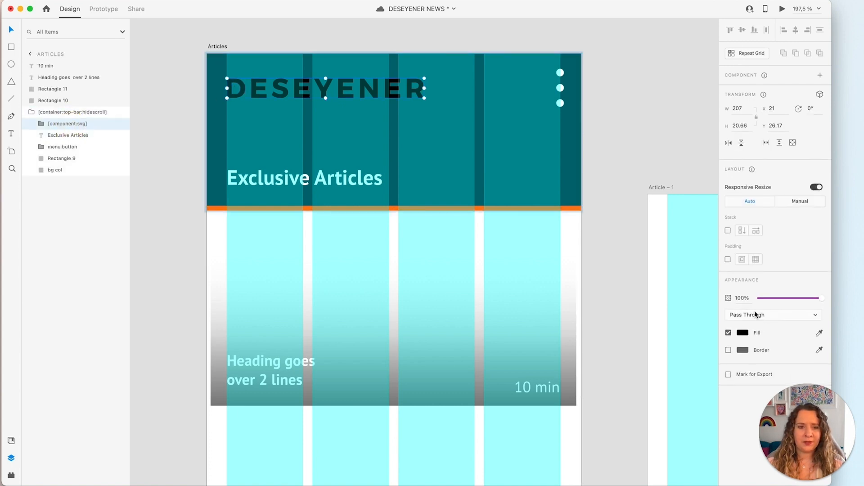
pyautogui.click(742, 334)
pyautogui.moveTo(652, 308); pyautogui.dragTo(602, 270)
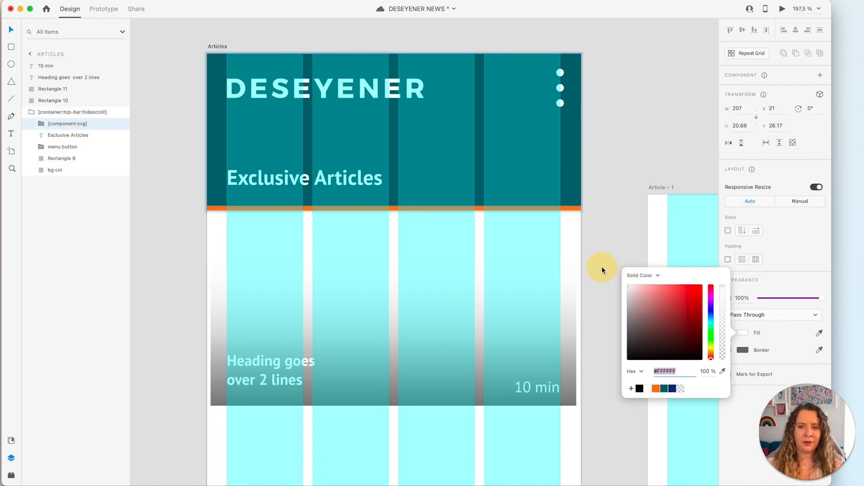
pyautogui.click(603, 141)
# Group the two card rectangles, the heading and the "10 min" text, and name the group "article preview".
pyautogui.scroll(-5, 643, 280)
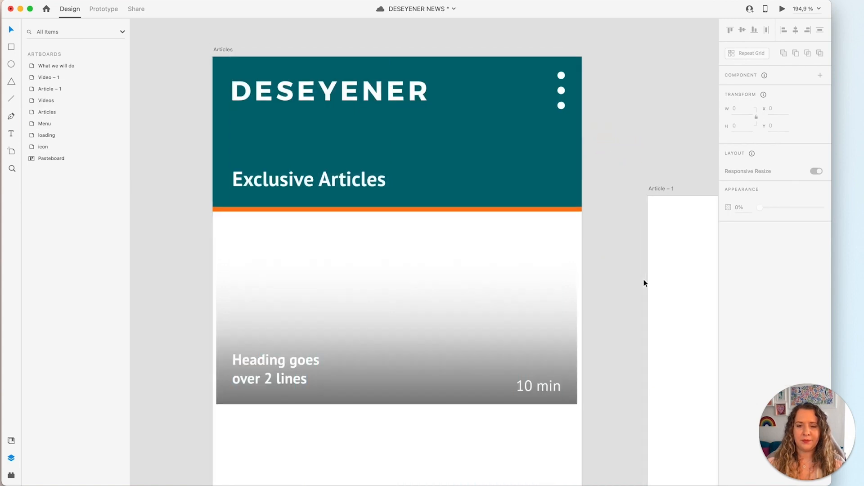
pyautogui.moveTo(627, 291); pyautogui.dragTo(581, 244)
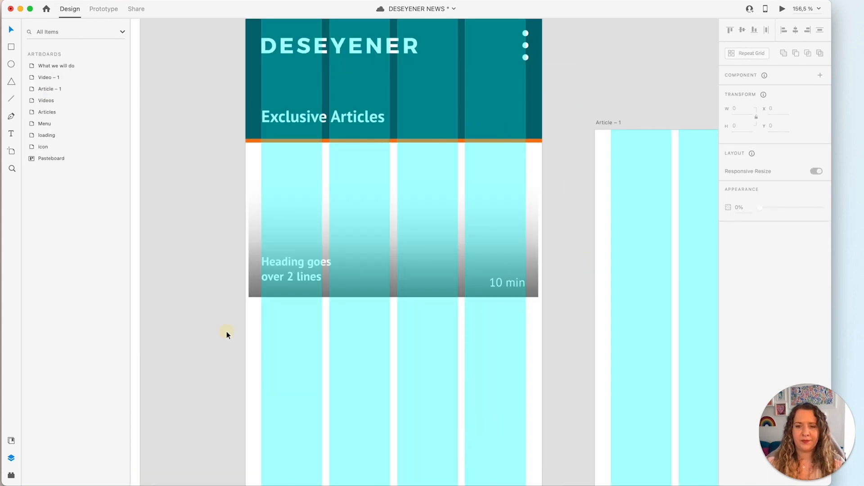
pyautogui.moveTo(226, 332); pyautogui.dragTo(558, 201)
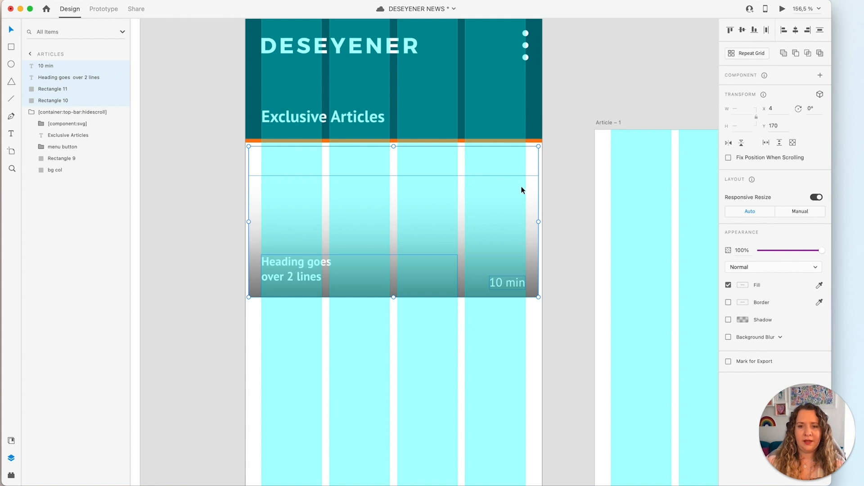
pyautogui.press('super+g')
pyautogui.doubleClick(50, 65)
pyautogui.write('article preview')
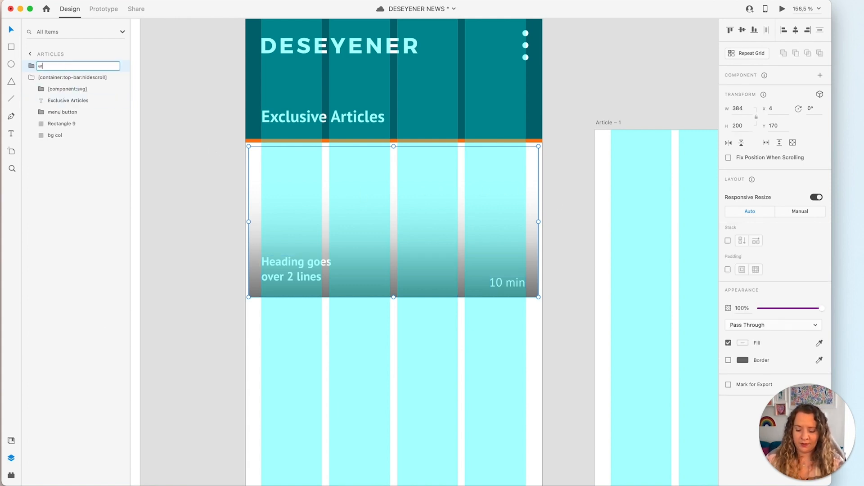
pyautogui.press('Return')
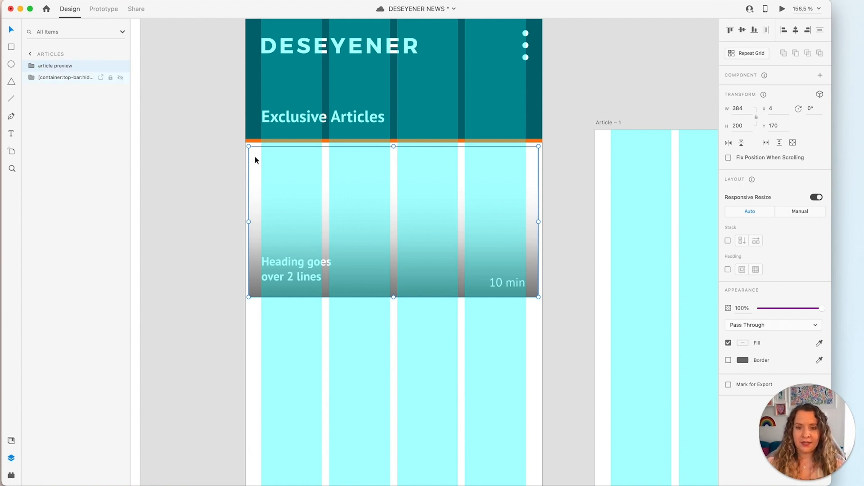
# Convert the "article preview" group into a Repeat Grid.
pyautogui.click(752, 56)
pyautogui.scroll(-3, 563, 270)
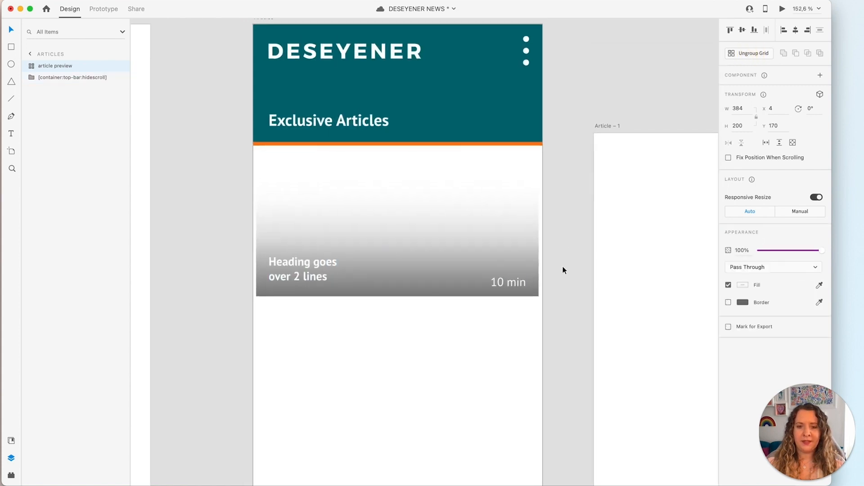
pyautogui.scroll(-3, 563, 270)
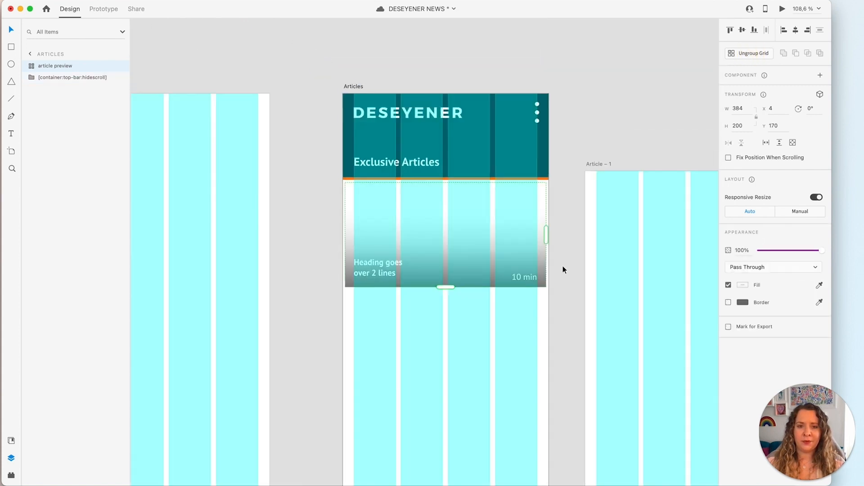
# Hide the layout grid and extend the article preview Repeat Grid downward to seven cards, about 1531 high.
pyautogui.press('super+shift+apostrophe')
pyautogui.press('space')
pyautogui.moveTo(560, 350); pyautogui.dragTo(554, 148)
pyautogui.moveTo(436, 86); pyautogui.dragTo(459, 471)
pyautogui.press('space')
pyautogui.moveTo(566, 431); pyautogui.dragTo(546, 124)
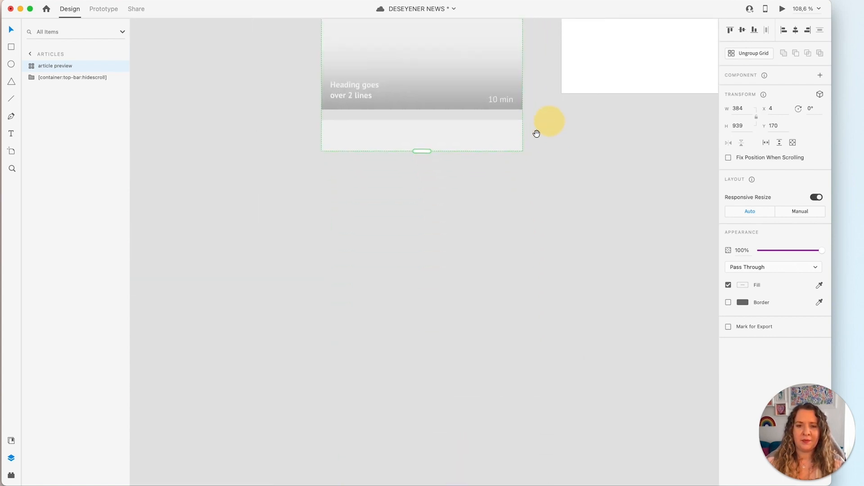
pyautogui.moveTo(419, 149); pyautogui.dragTo(435, 460)
pyautogui.click(542, 359)
# Extend the Articles artboard downward to a height of about 1703 so it holds all the preview cards.
pyautogui.press('space')
pyautogui.moveTo(520, 301); pyautogui.dragTo(519, 288)
pyautogui.scroll(10, 519, 288)
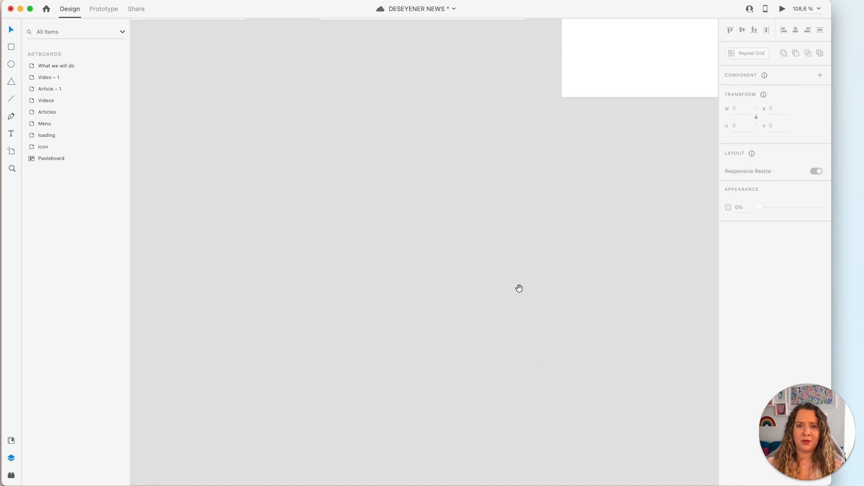
pyautogui.doubleClick(524, 240)
pyautogui.moveTo(423, 254); pyautogui.dragTo(430, 309)
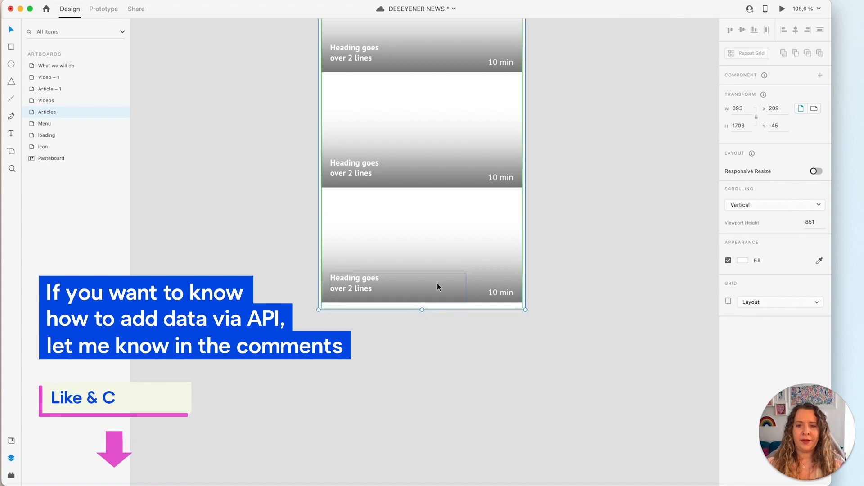
# Reduce the vertical spacing between the cards in the article preview Repeat Grid to 10.
pyautogui.scroll(6, 458, 200)
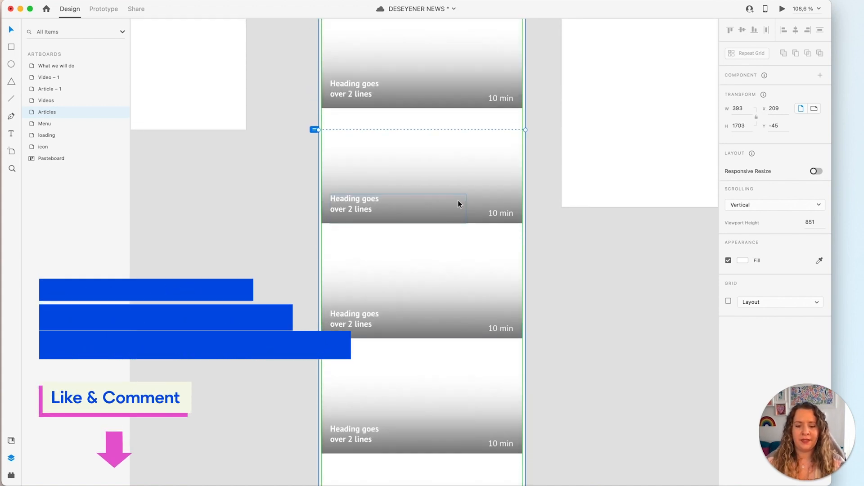
pyautogui.scroll(-5, 457, 205)
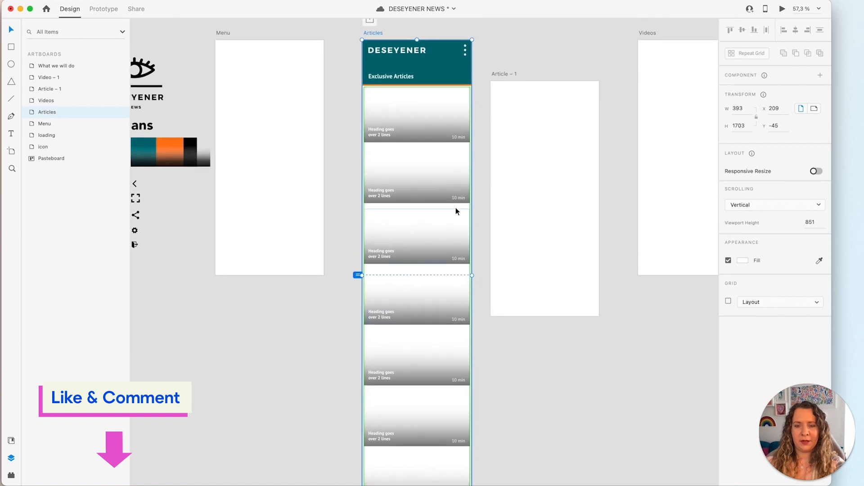
pyautogui.scroll(5, 439, 151)
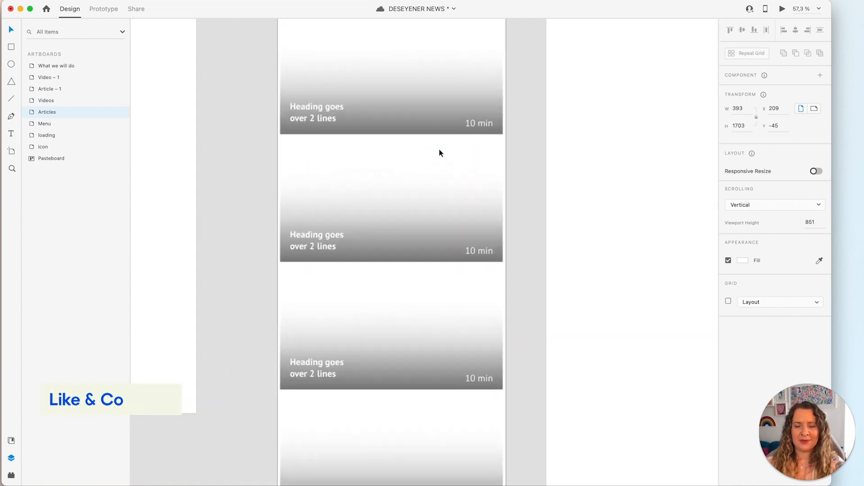
pyautogui.scroll(5, 439, 153)
pyautogui.doubleClick(425, 154)
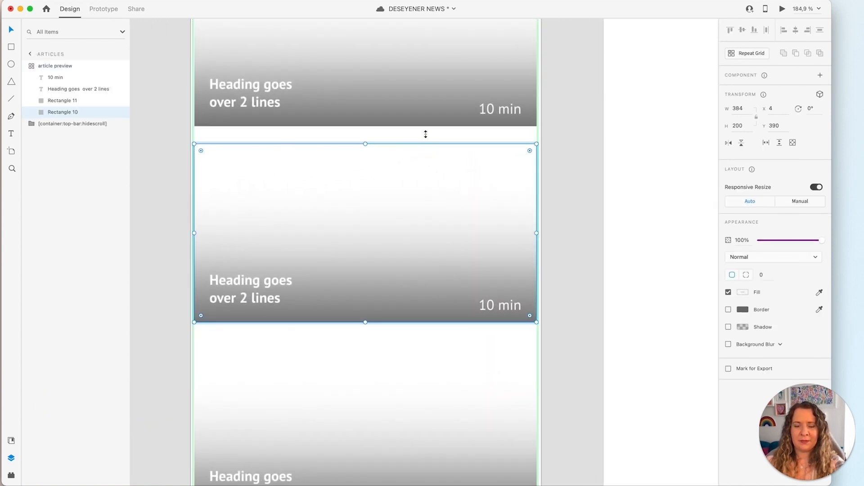
pyautogui.press('Escape')
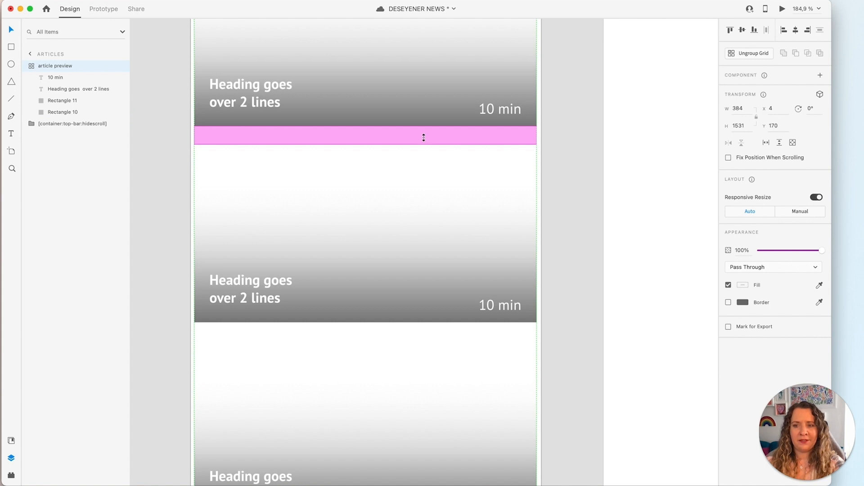
pyautogui.click(423, 137)
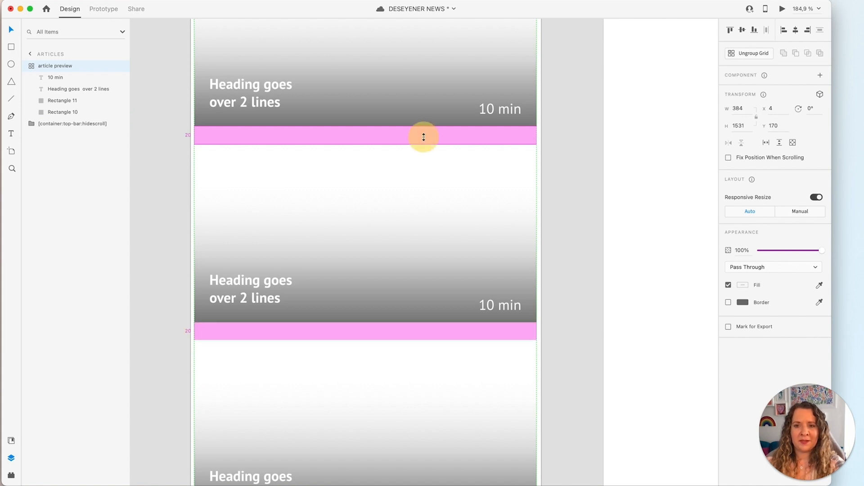
pyautogui.moveTo(423, 136); pyautogui.dragTo(424, 129)
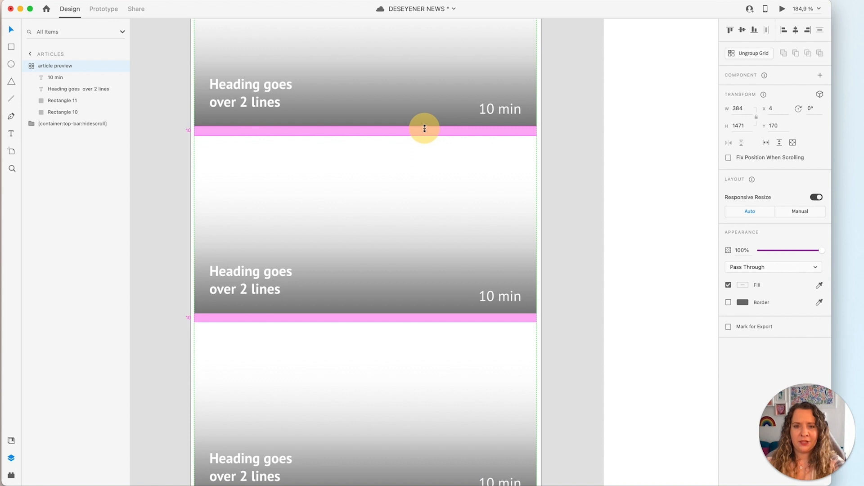
pyautogui.moveTo(424, 128); pyautogui.dragTo(424, 128)
pyautogui.scroll(-2, 580, 114)
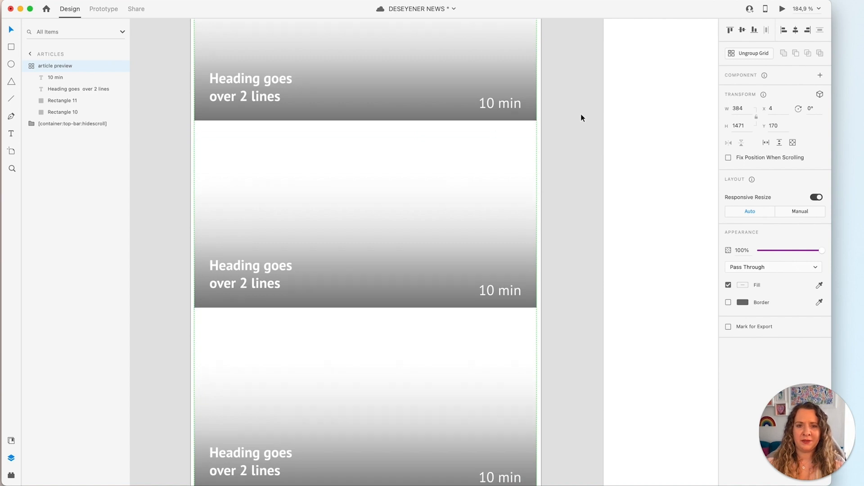
pyautogui.click(577, 120)
# Switch to Finder and open the Articles folder inside TED design, placing its window beside the first preview card.
pyautogui.moveTo(478, 85); pyautogui.dragTo(565, 255)
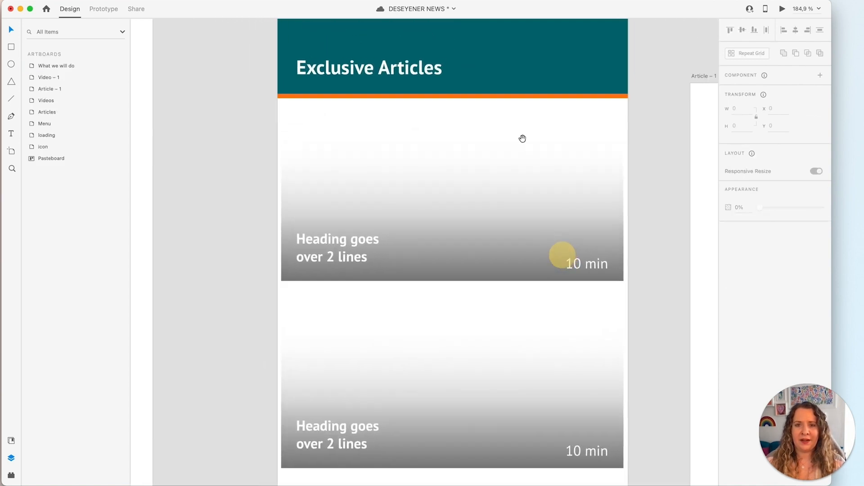
pyautogui.moveTo(523, 140); pyautogui.dragTo(455, 176)
pyautogui.scroll(-2, 455, 177)
pyautogui.scroll(1, 455, 178)
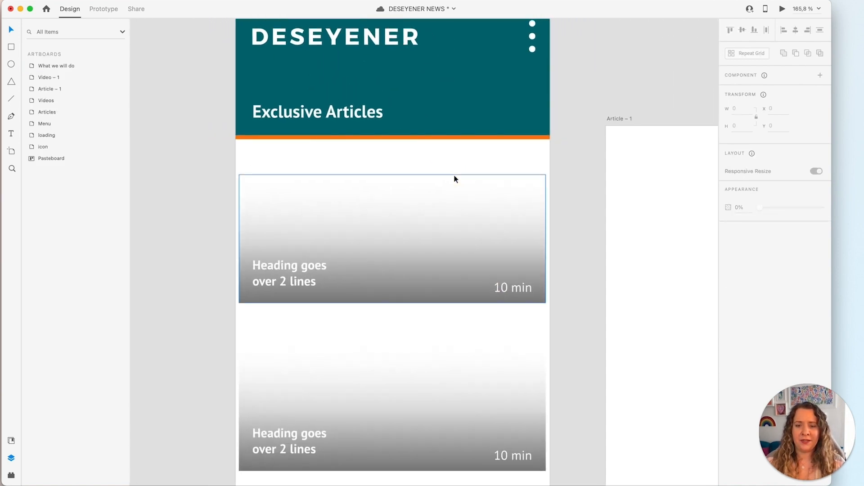
pyautogui.scroll(-2, 454, 178)
pyautogui.moveTo(174, 144); pyautogui.dragTo(152, 286)
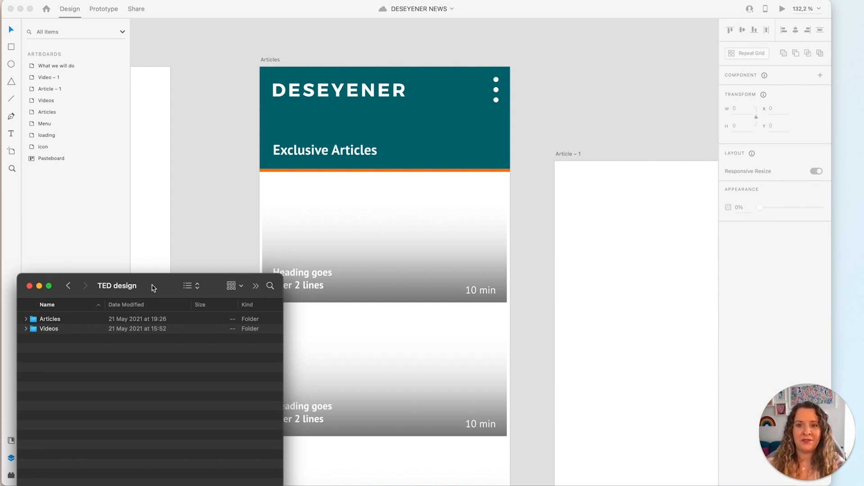
pyautogui.doubleClick(34, 319)
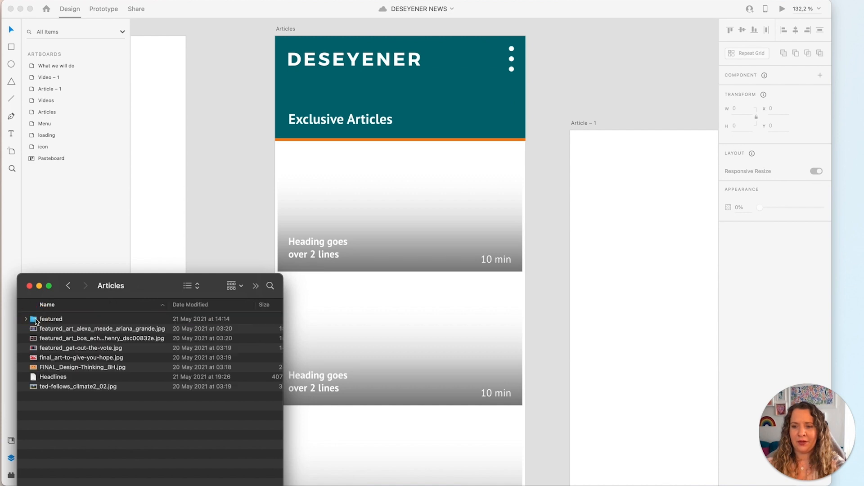
# Select the six JPG images in the Articles folder and drop them onto the first card's image rectangle in the Repeat Grid.
pyautogui.click(110, 388)
pyautogui.keyDown('super'); pyautogui.click(112, 367); pyautogui.keyUp('super')
pyautogui.keyDown('super'); pyautogui.click(115, 358); pyautogui.keyUp('super')
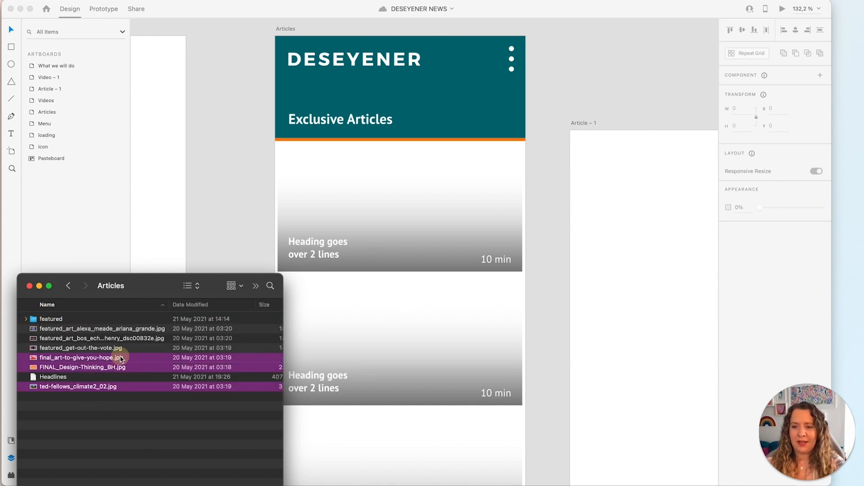
pyautogui.keyDown('super'); pyautogui.click(119, 348); pyautogui.keyUp('super')
pyautogui.keyDown('super'); pyautogui.click(144, 339); pyautogui.keyUp('super')
pyautogui.keyDown('super'); pyautogui.click(151, 330); pyautogui.keyUp('super')
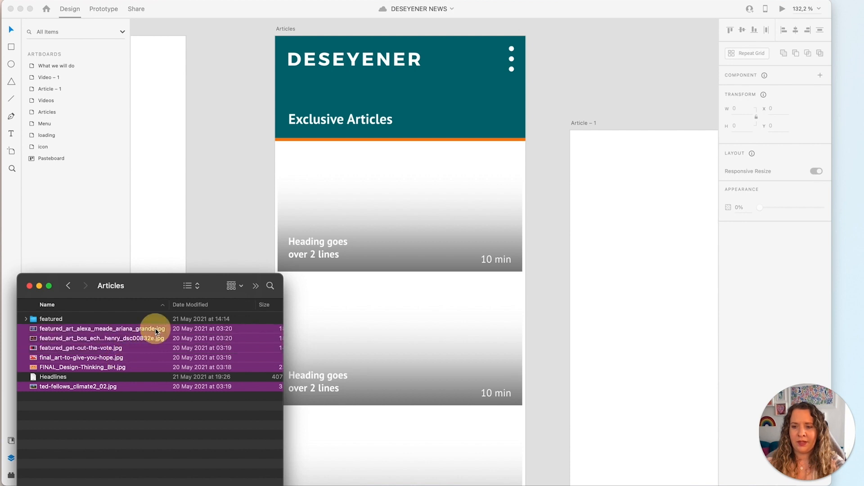
pyautogui.moveTo(34, 332); pyautogui.dragTo(396, 160)
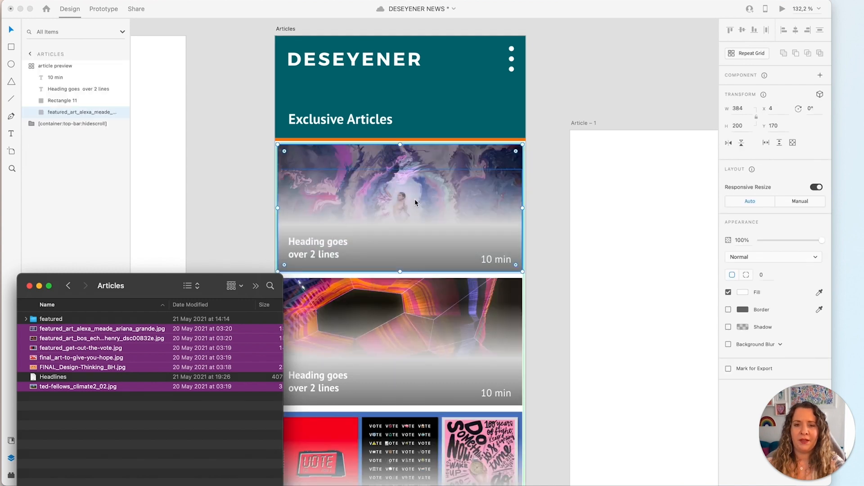
pyautogui.click(411, 202)
# Shorten the article preview Repeat Grid to six cards, removing the seventh card with the repeated image.
pyautogui.scroll(-10, 412, 202)
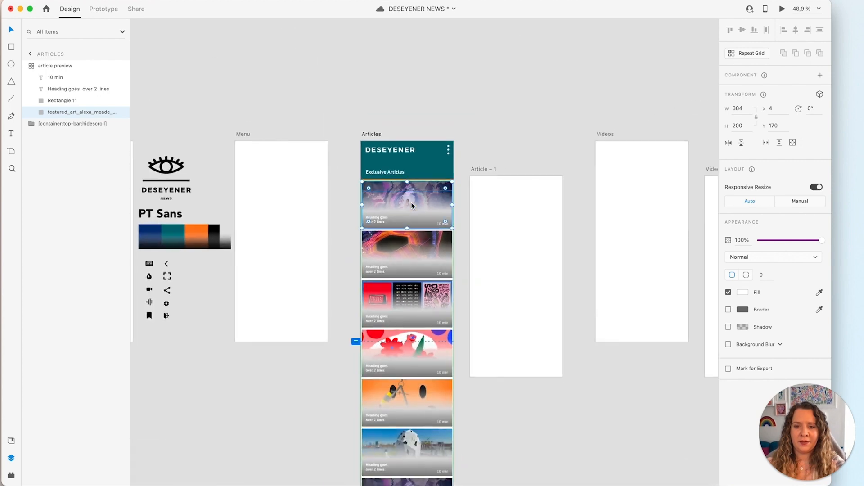
pyautogui.scroll(-3, 411, 203)
pyautogui.scroll(-2, 412, 204)
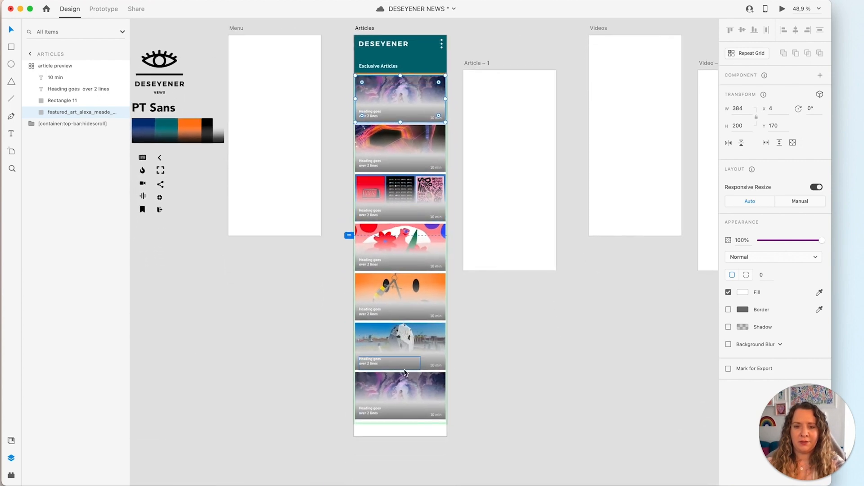
pyautogui.click(474, 387)
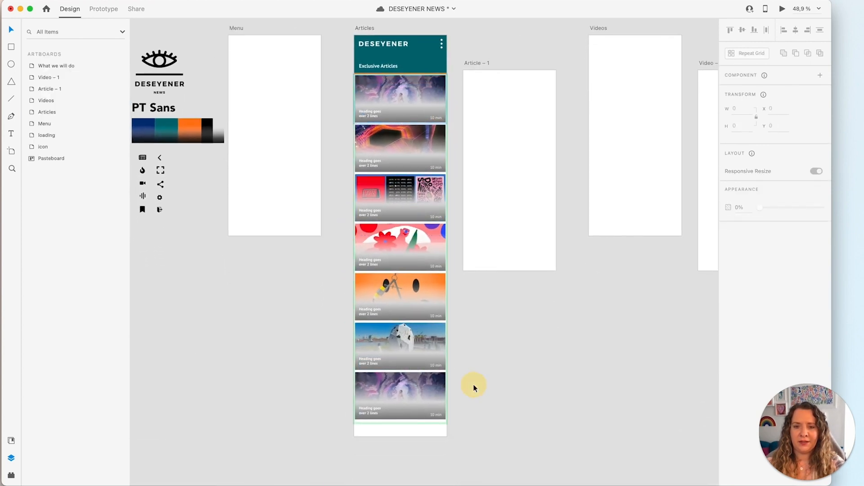
pyautogui.click(430, 392)
pyautogui.moveTo(403, 418); pyautogui.dragTo(421, 372)
pyautogui.click(473, 406)
# Trim the Repeat Grid's lower edge close to the last card and shorten the Articles artboard to a height of about 1428.
pyautogui.click(428, 410)
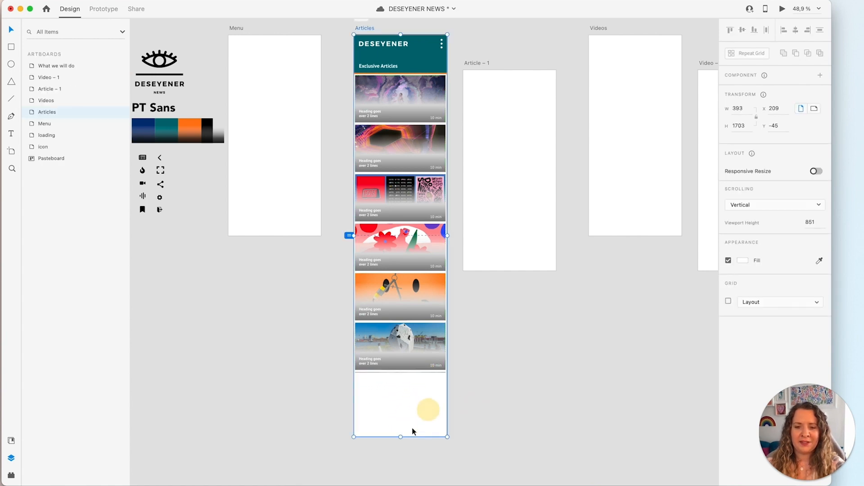
pyautogui.moveTo(400, 437); pyautogui.dragTo(405, 396)
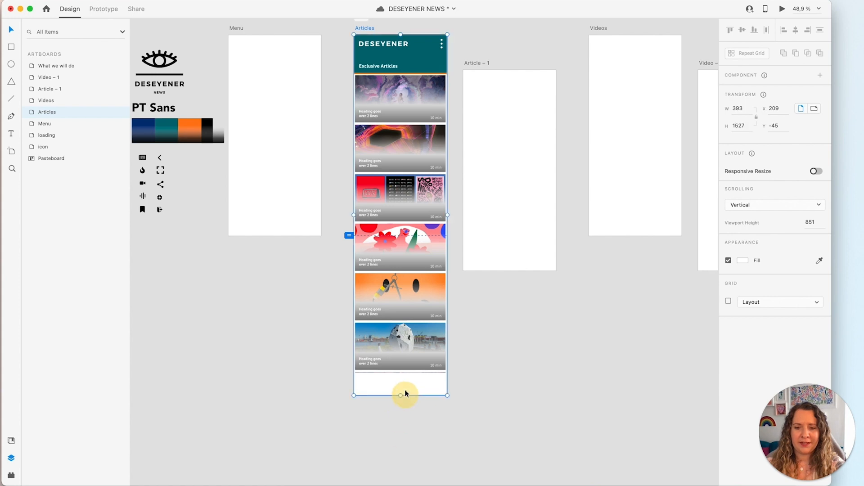
pyautogui.scroll(5, 404, 380)
pyautogui.click(411, 338)
pyautogui.moveTo(398, 350); pyautogui.dragTo(398, 347)
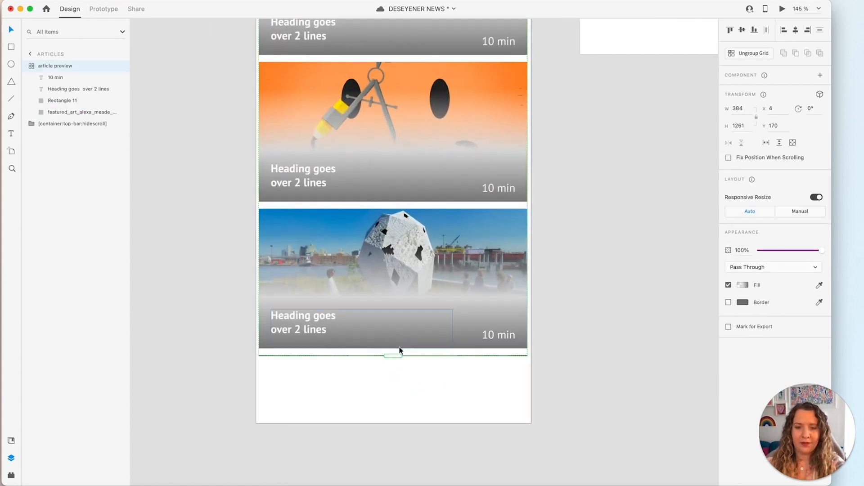
pyautogui.click(387, 396)
pyautogui.moveTo(393, 423); pyautogui.dragTo(402, 355)
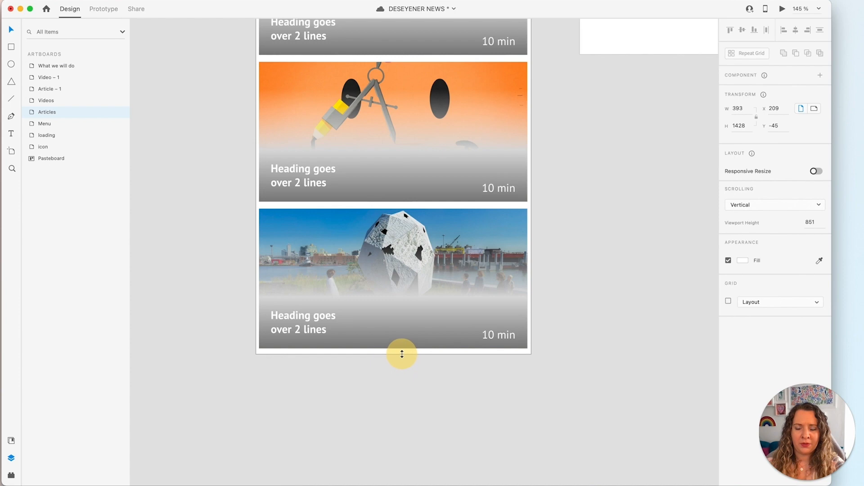
pyautogui.click(396, 379)
# Fill the card headings by dropping the Headlines file from Finder's Articles folder onto the first card's heading.
pyautogui.scroll(-3, 396, 380)
pyautogui.scroll(10, 396, 381)
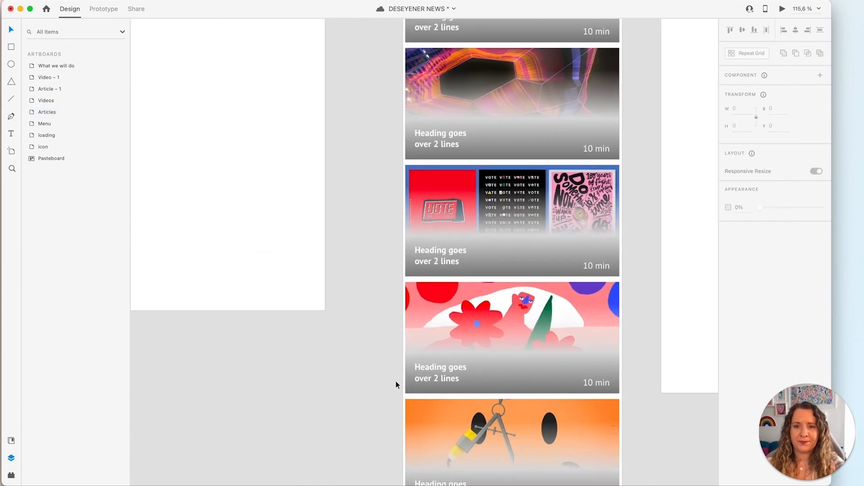
pyautogui.scroll(2, 396, 380)
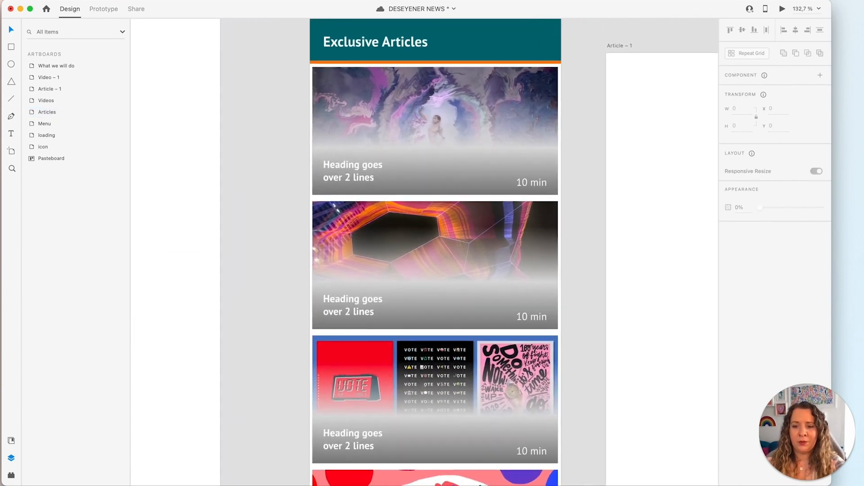
pyautogui.click(218, 484)
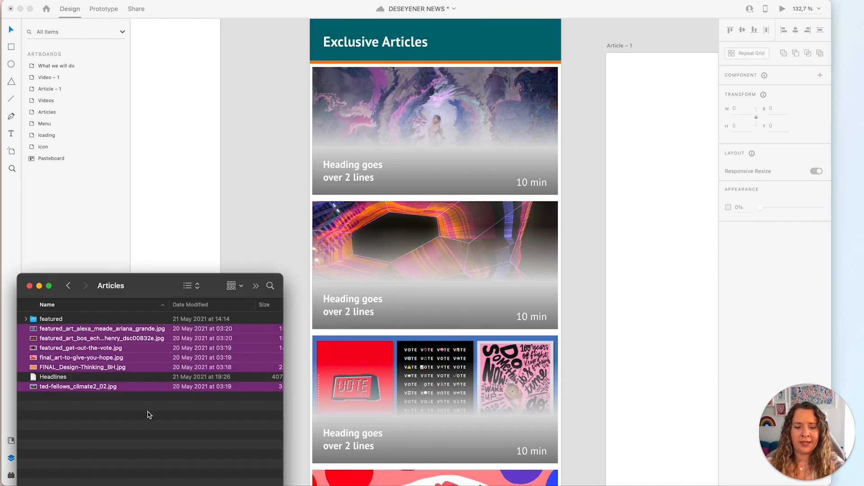
pyautogui.click(120, 381)
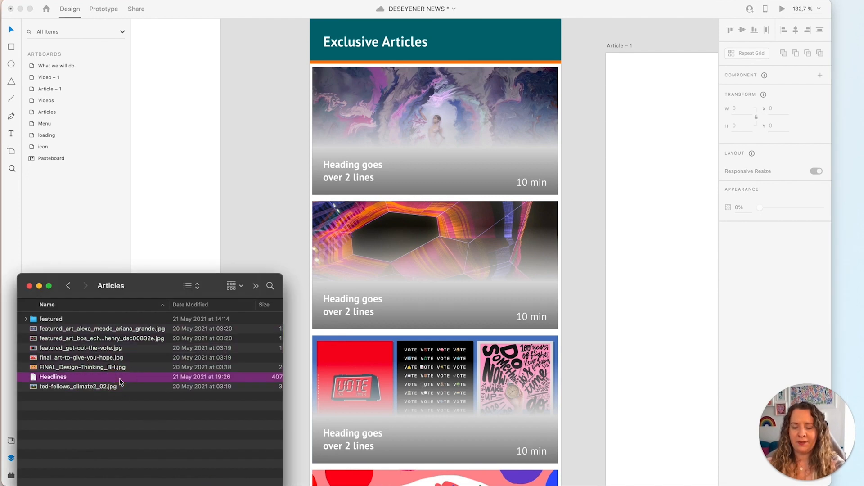
pyautogui.press('space')
pyautogui.press('space')
pyautogui.moveTo(121, 381); pyautogui.dragTo(364, 177)
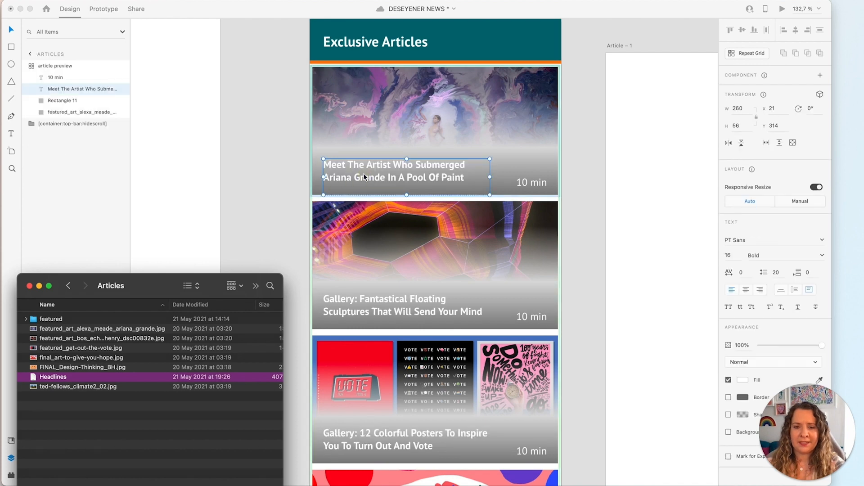
pyautogui.click(212, 239)
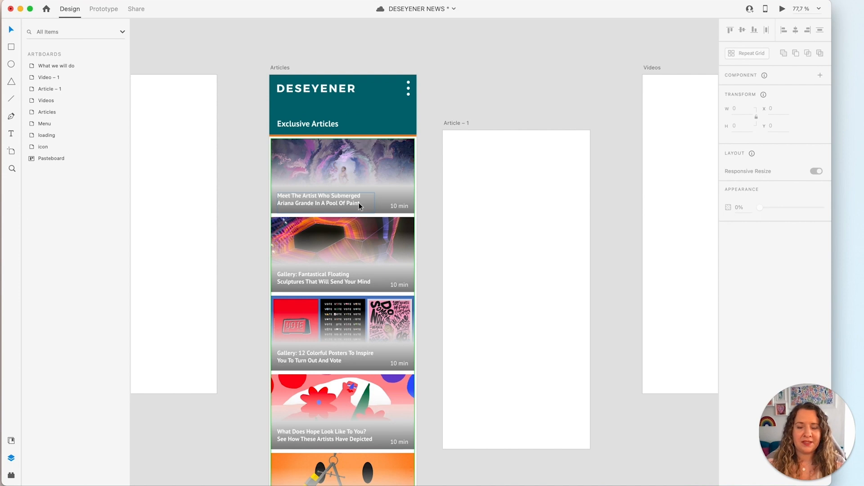
# Ungroup the article preview Repeat Grid into separate card groups.
pyautogui.scroll(2, 358, 204)
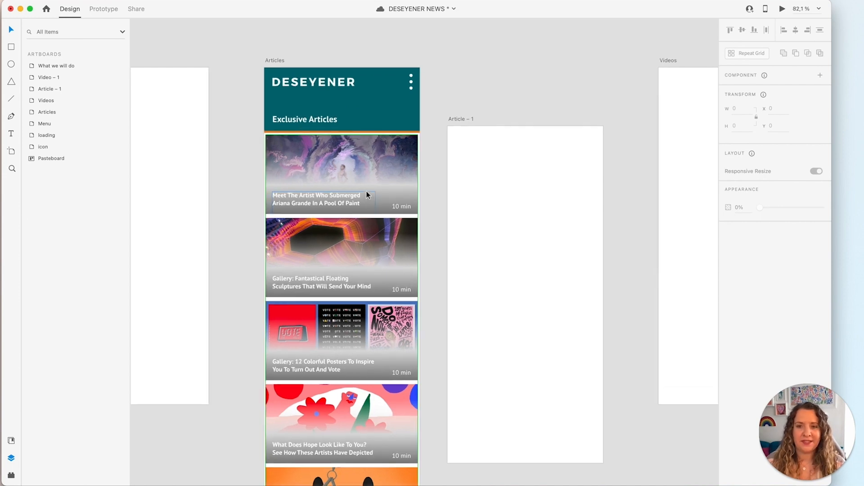
pyautogui.click(370, 184)
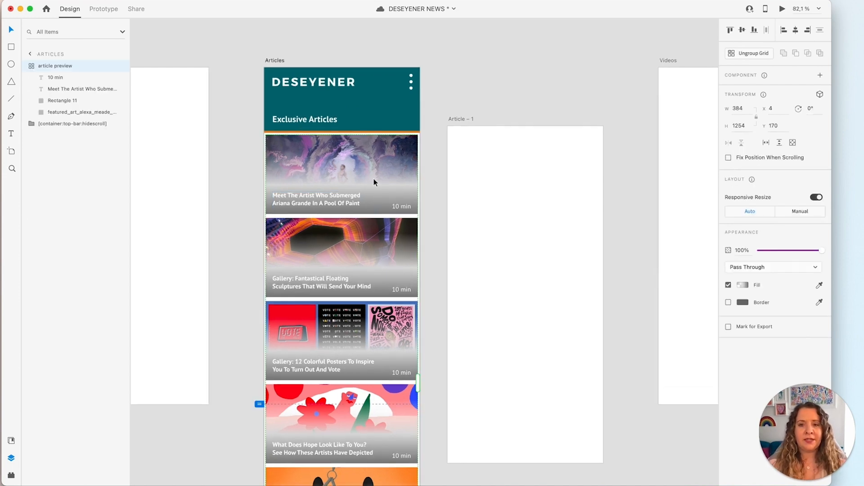
pyautogui.click(752, 60)
# Group all six article previews on the Articles artboard and name the group [container].
pyautogui.moveTo(229, 258); pyautogui.dragTo(242, 172)
pyautogui.click(66, 124)
pyautogui.keyDown('shift'); pyautogui.click(67, 67); pyautogui.keyUp('shift')
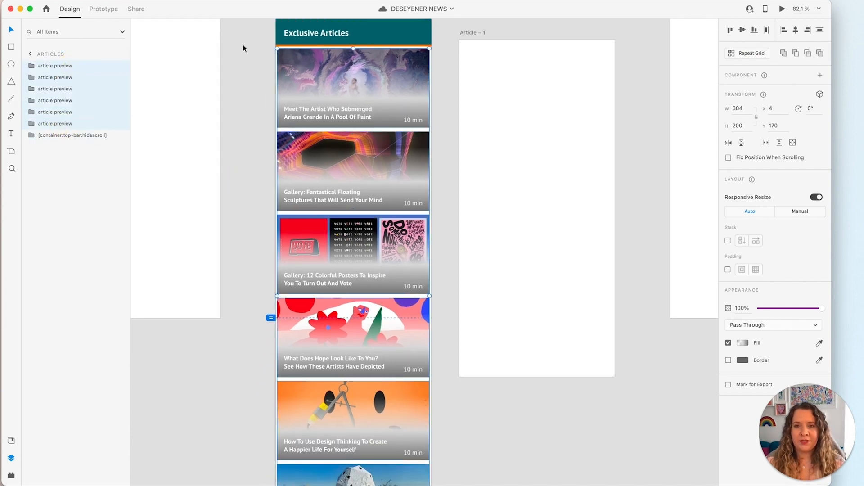
pyautogui.press('super+g')
pyautogui.doubleClick(56, 66)
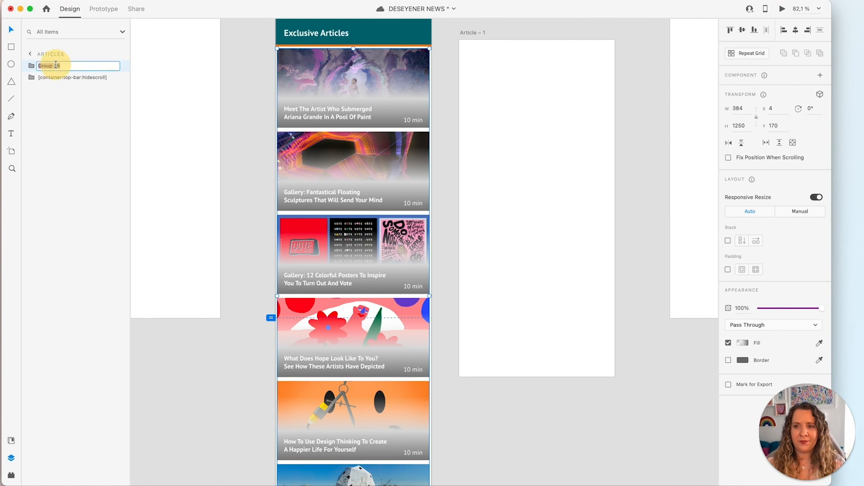
pyautogui.press('BackSpace')
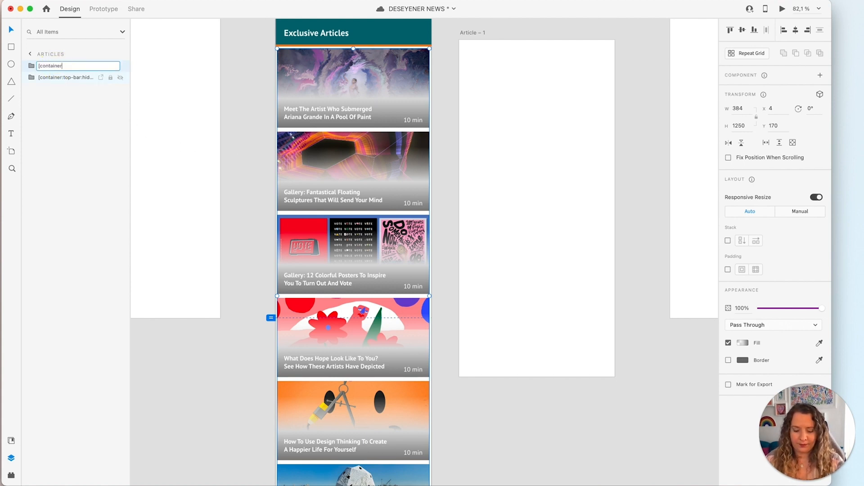
pyautogui.press('Return')
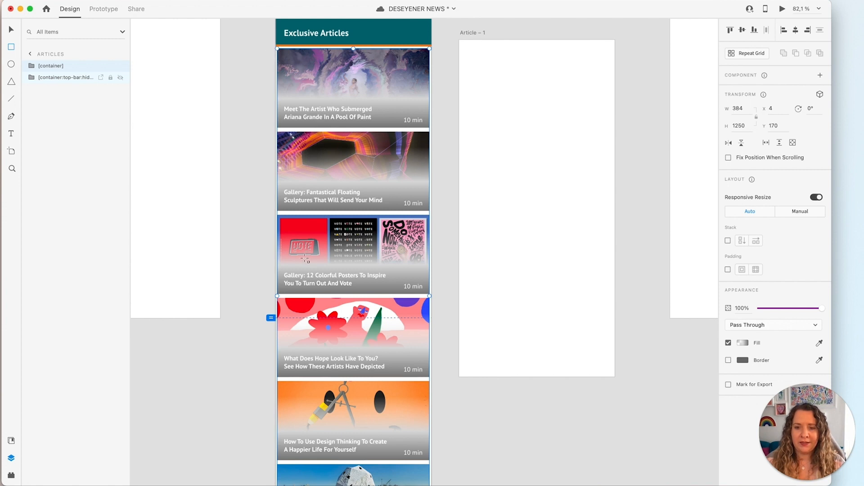
# Draw a rectangle covering the whole card list on the Articles artboard, about 393 × 1263, starting just below the header.
pyautogui.moveTo(269, 213); pyautogui.dragTo(431, 305)
pyautogui.moveTo(336, 156); pyautogui.dragTo(347, 240)
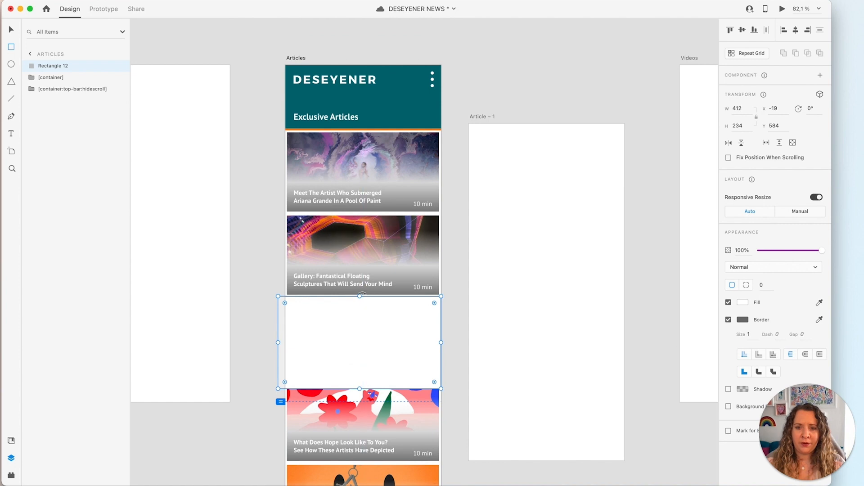
pyautogui.moveTo(359, 296); pyautogui.dragTo(367, 131)
pyautogui.moveTo(278, 258); pyautogui.dragTo(284, 259)
pyautogui.moveTo(367, 324); pyautogui.dragTo(353, 42)
pyautogui.moveTo(349, 104); pyautogui.dragTo(353, 345)
pyautogui.press('v')
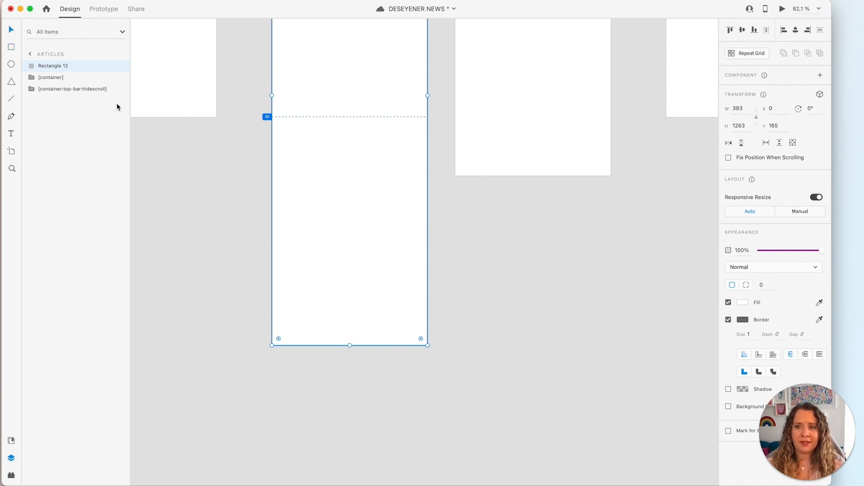
# Rename the new rectangle covering the card list as area.
pyautogui.doubleClick(56, 66)
pyautogui.write('are')
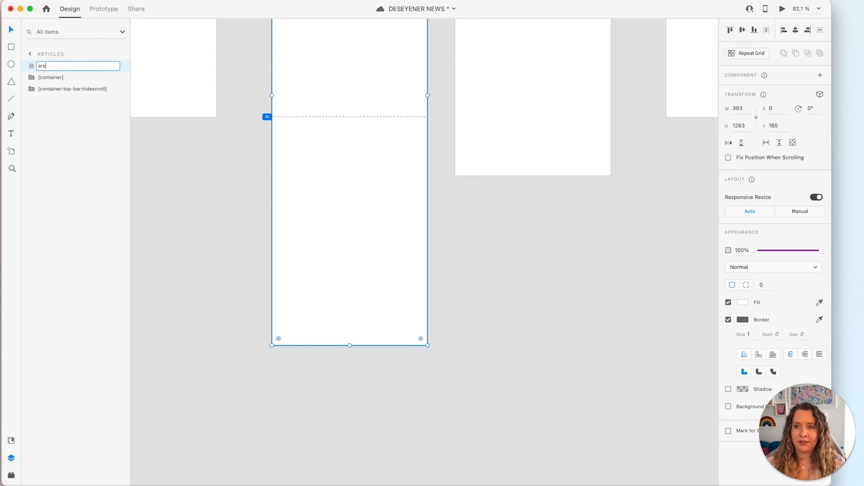
pyautogui.write('a')
pyautogui.press('Return')
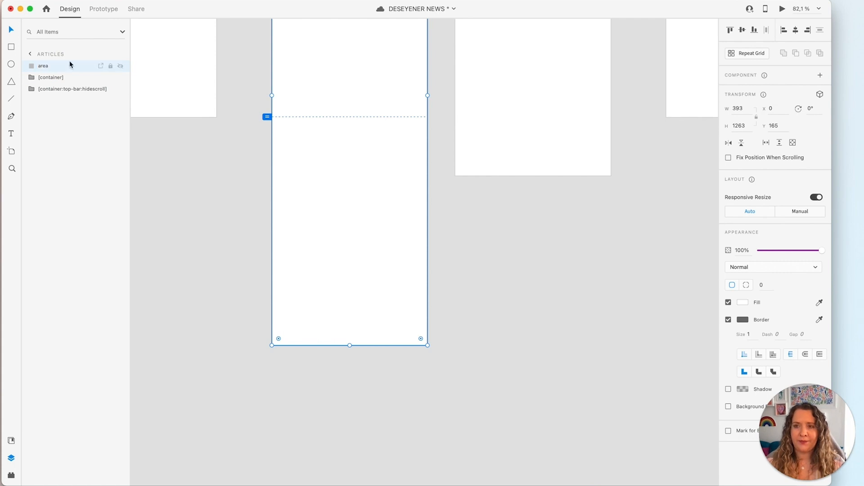
# Turn off the area rectangle's border and fill and place it beneath the article previews inside the [container] group.
pyautogui.click(729, 319)
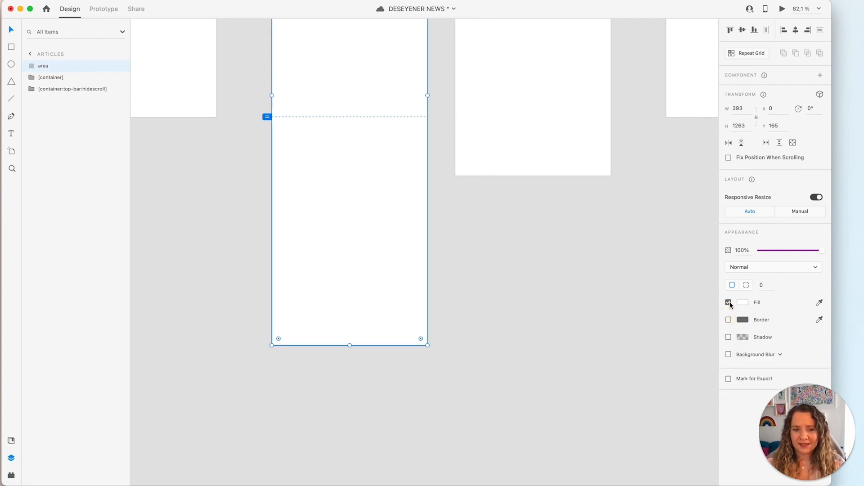
pyautogui.click(728, 302)
pyautogui.click(29, 79)
pyautogui.moveTo(43, 68); pyautogui.dragTo(42, 151)
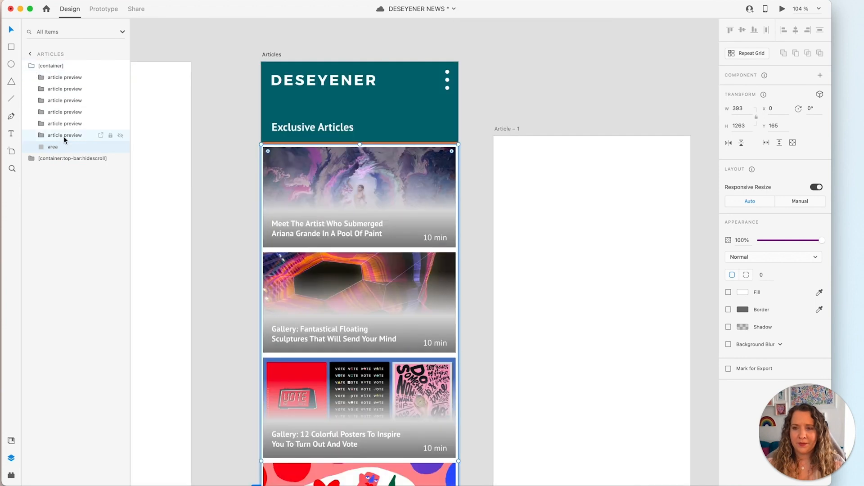
# Recolour the first card's gradient overlay to black and shift the gradient's middle stop slightly lower.
pyautogui.click(63, 135)
pyautogui.doubleClick(428, 222)
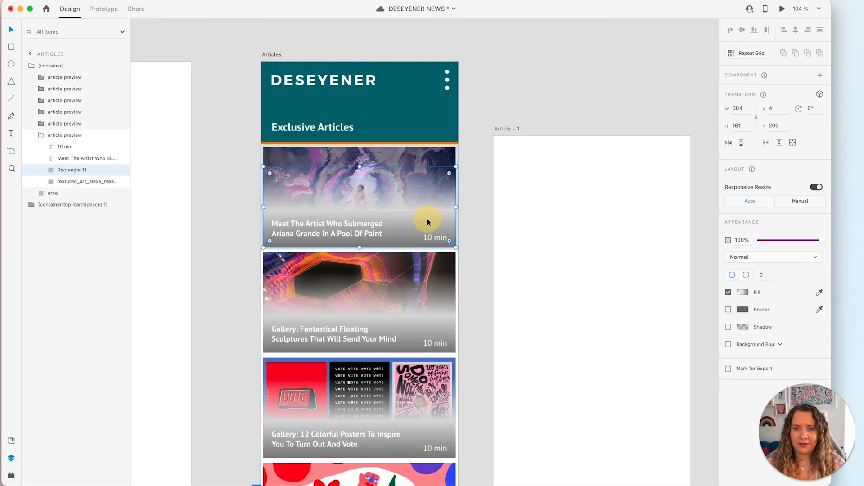
pyautogui.scroll(3, 427, 222)
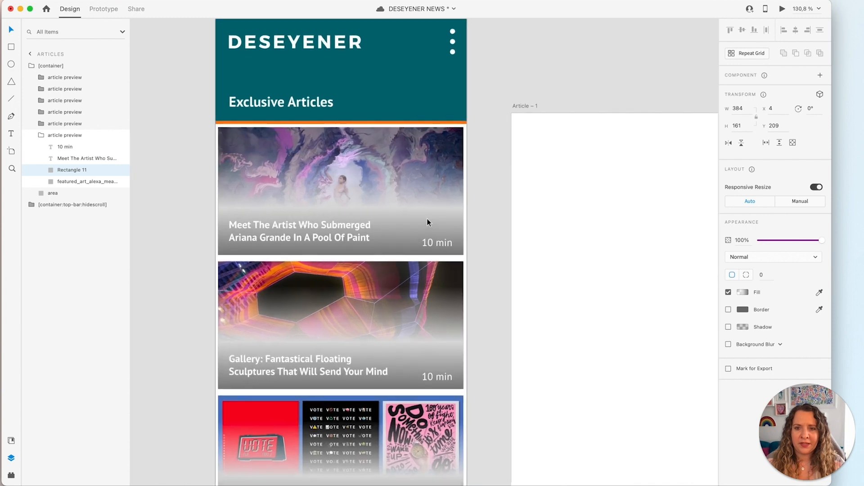
pyautogui.moveTo(428, 221); pyautogui.dragTo(477, 118)
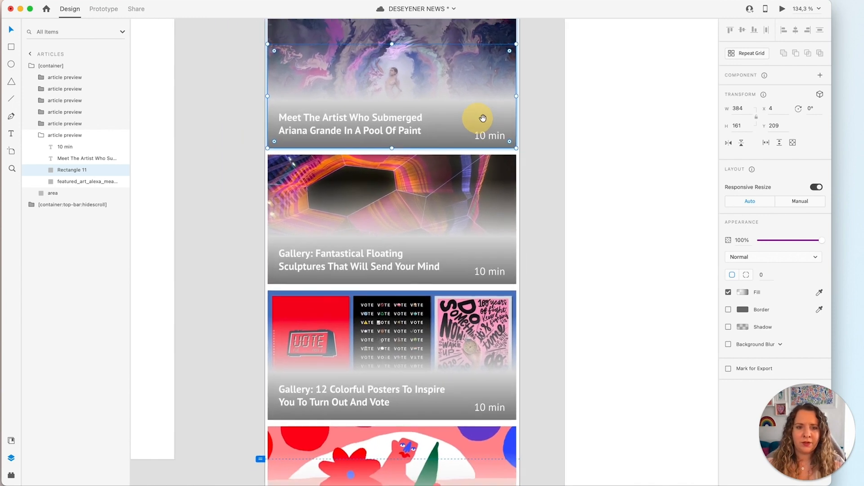
pyautogui.click(741, 293)
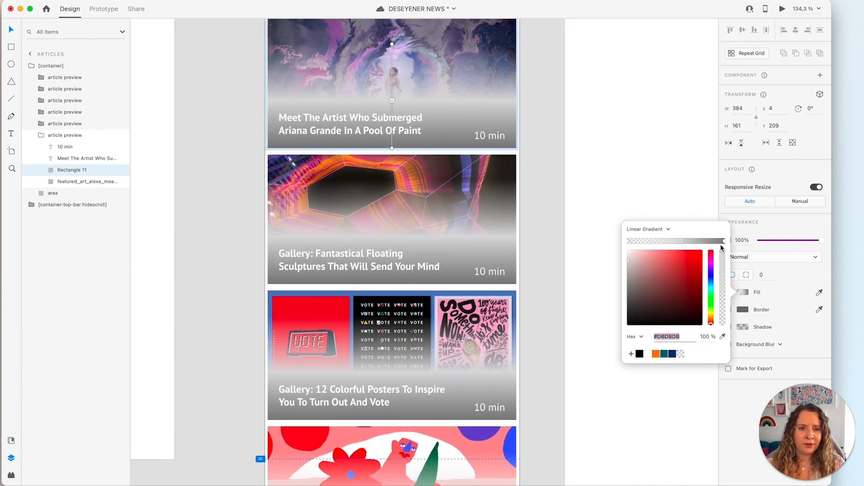
pyautogui.click(725, 242)
pyautogui.write('0')
pyautogui.click(680, 243)
pyautogui.write('0')
pyautogui.click(628, 241)
pyautogui.moveTo(392, 100); pyautogui.dragTo(391, 118)
pyautogui.moveTo(722, 252); pyautogui.dragTo(722, 259)
pyautogui.click(539, 91)
# Copy the first card's gradient overlay and paste its appearance onto the overlays of the other article cards.
pyautogui.scroll(2, 539, 91)
pyautogui.doubleClick(490, 118)
pyautogui.press('super+c')
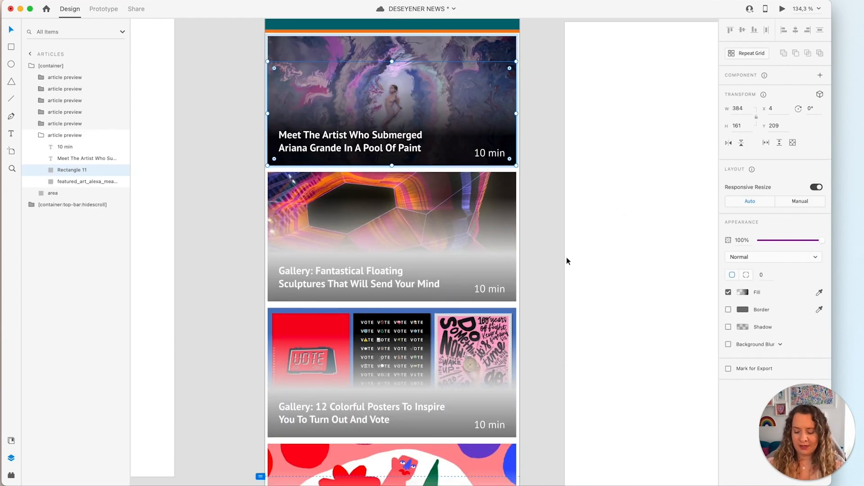
pyautogui.doubleClick(500, 261)
pyautogui.rightClick(501, 262)
pyautogui.click(527, 311)
pyautogui.scroll(-6, 525, 307)
pyautogui.doubleClick(508, 131)
pyautogui.press('alt+super+v')
pyautogui.doubleClick(513, 265)
pyautogui.press('alt+super+v')
pyautogui.scroll(-3, 527, 252)
# Collapse the expanded [container] layer group of the Articles artboard.
pyautogui.click(559, 119)
pyautogui.scroll(10, 516, 242)
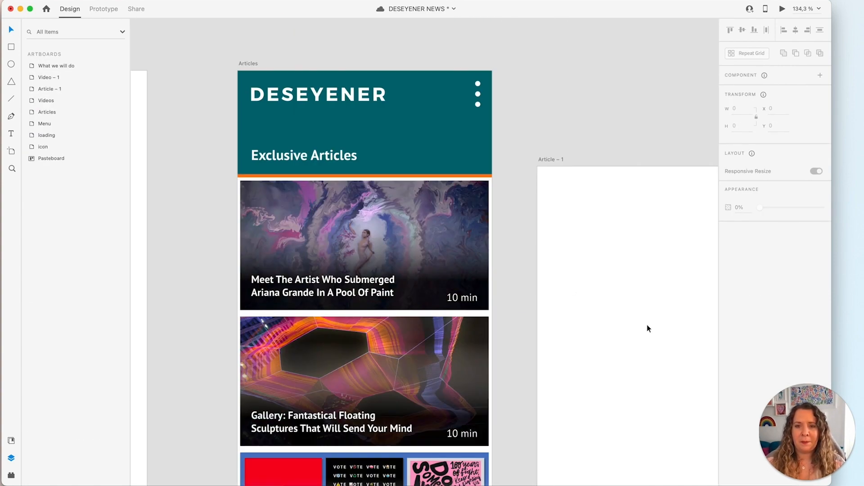
pyautogui.click(409, 236)
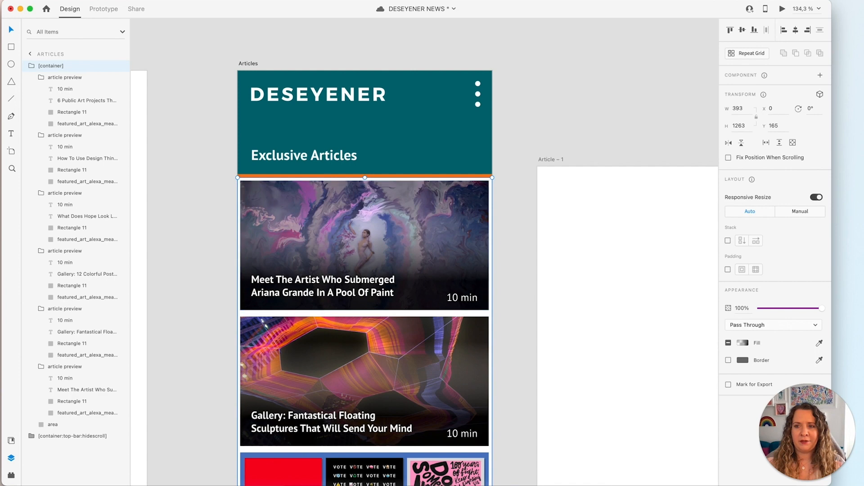
pyautogui.click(32, 66)
# Draw a borderless full-width rectangle about 393 × 300 at the top edge of the Article – 1 artboard.
pyautogui.click(577, 282)
pyautogui.moveTo(642, 289); pyautogui.dragTo(558, 266)
pyautogui.click(567, 311)
pyautogui.scroll(-1, 571, 313)
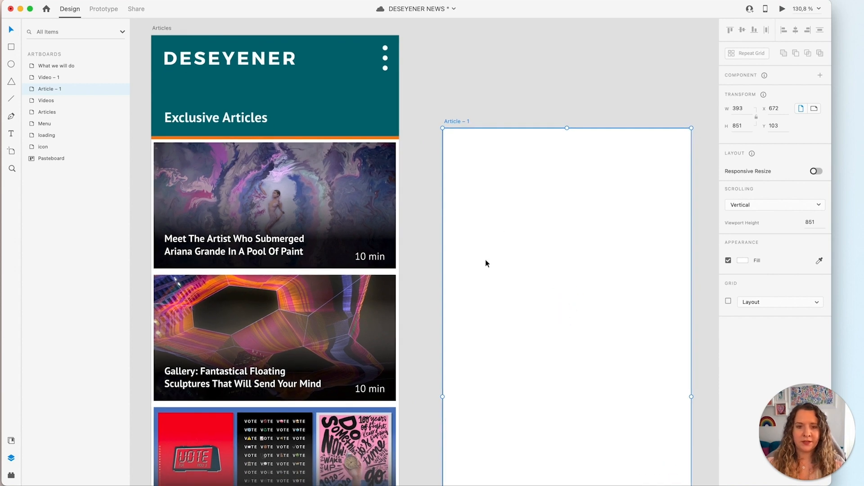
pyautogui.moveTo(443, 318); pyautogui.dragTo(693, 130)
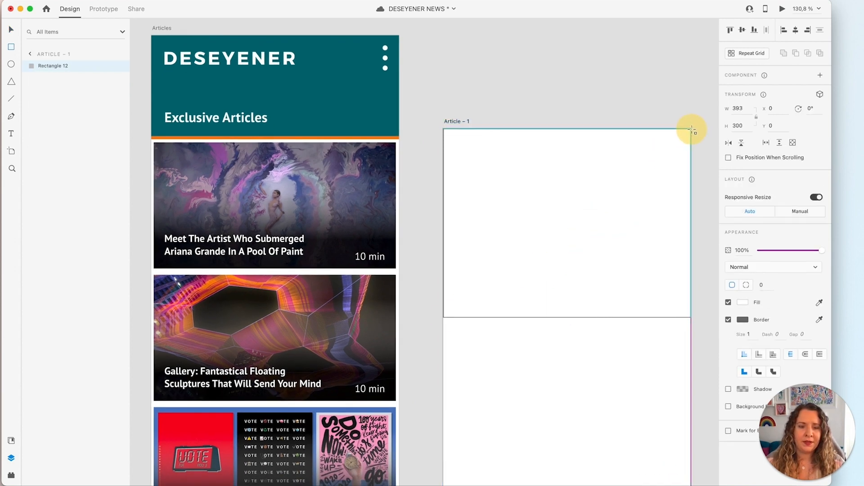
pyautogui.click(728, 320)
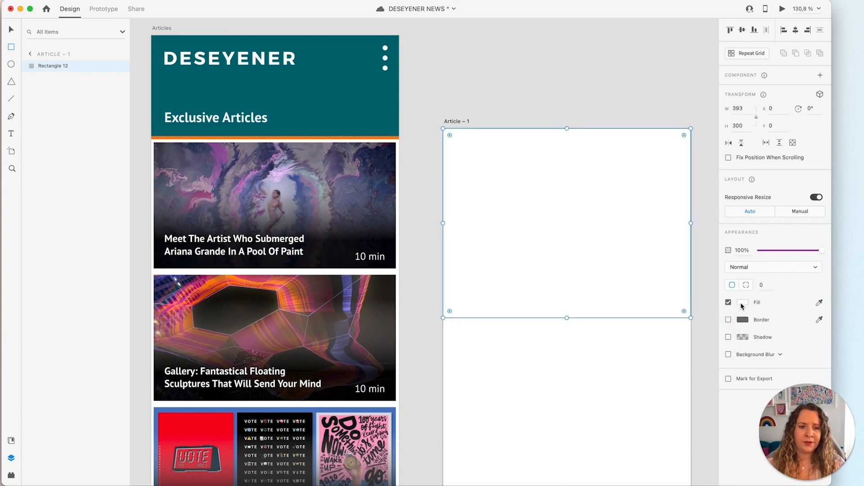
# Fill the Article – 1 rectangle with light grey and set its height to 450.
pyautogui.click(743, 303)
pyautogui.click(631, 264)
pyautogui.moveTo(631, 266); pyautogui.dragTo(625, 261)
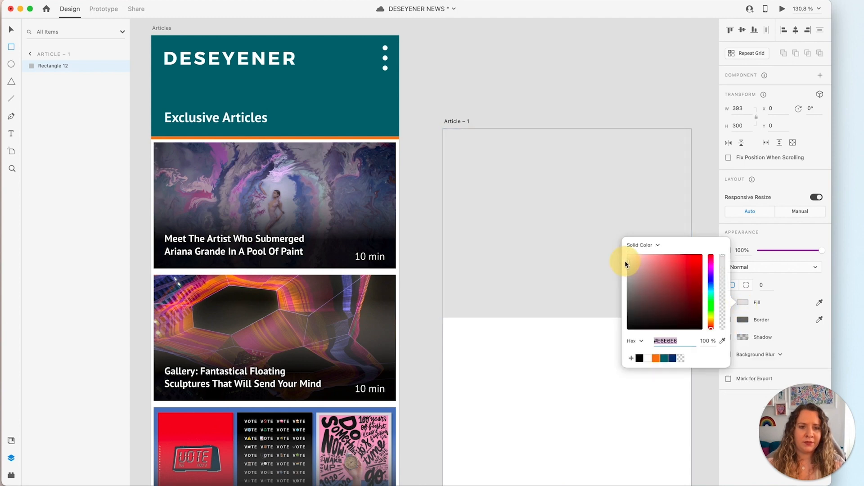
pyautogui.click(742, 125)
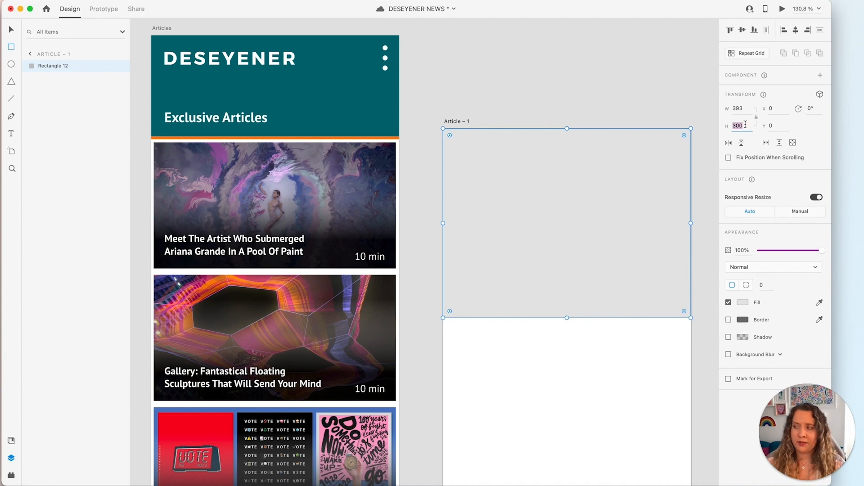
pyautogui.write('450')
pyautogui.press('Return')
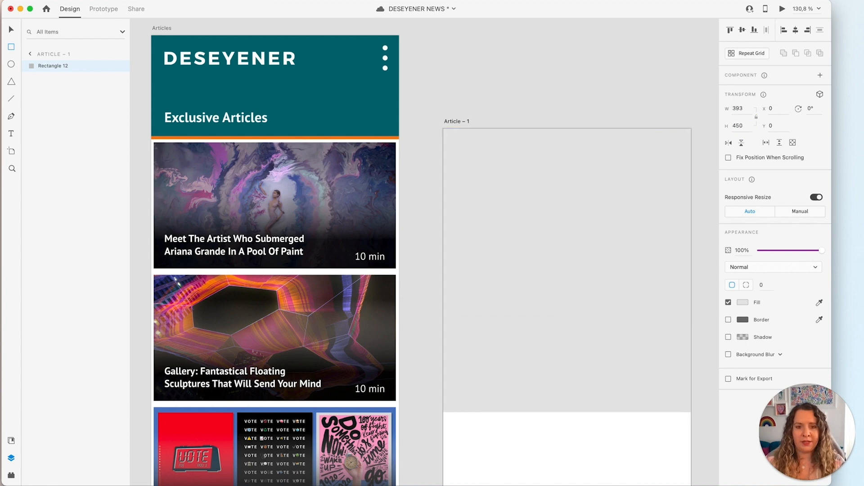
pyautogui.press('v')
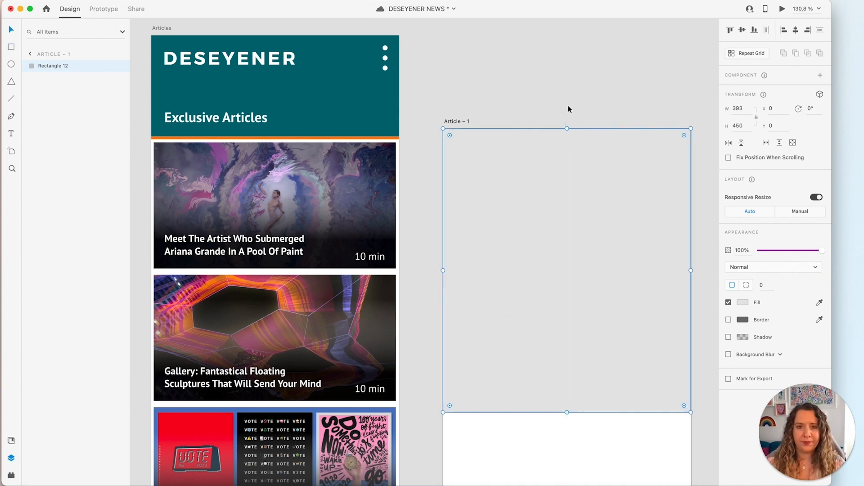
# Copy the back arrow from the icon set onto the Article – 1 artboard and place it near the upper-left corner.
pyautogui.scroll(-4, 589, 221)
pyautogui.scroll(-2, 589, 220)
pyautogui.moveTo(588, 221); pyautogui.dragTo(552, 136)
pyautogui.press('Escape')
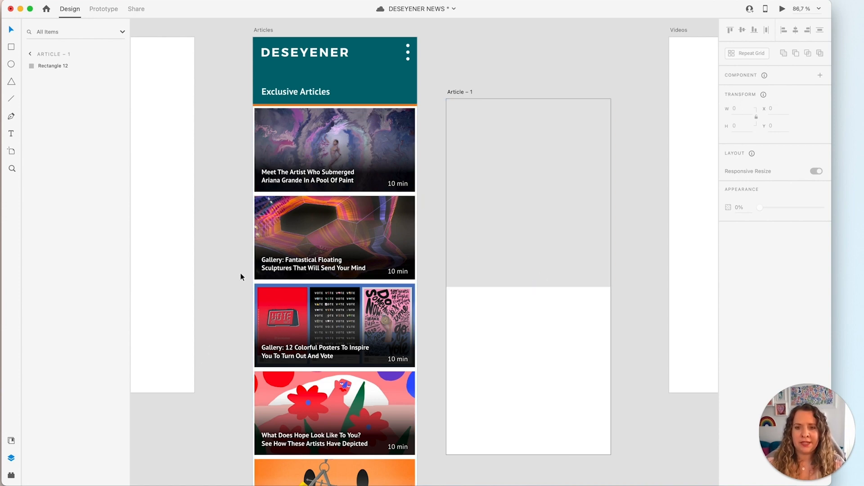
pyautogui.moveTo(230, 285); pyautogui.dragTo(578, 277)
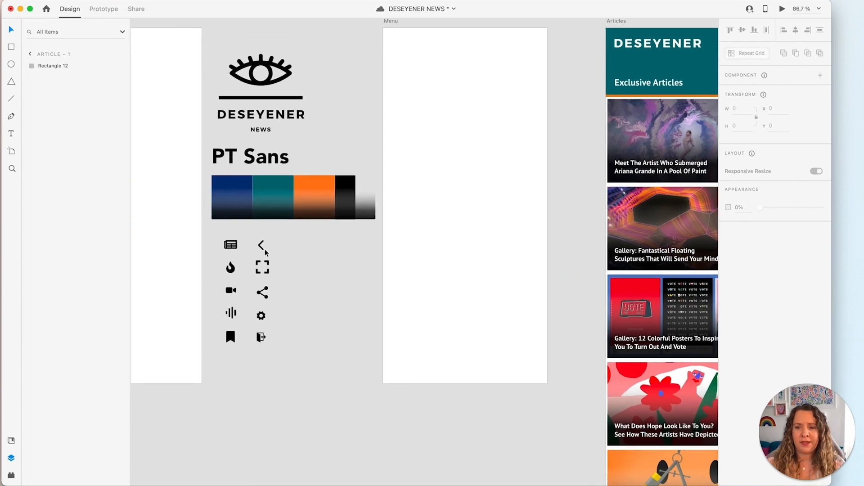
pyautogui.moveTo(302, 255); pyautogui.dragTo(345, 256)
pyautogui.scroll(5, 295, 283)
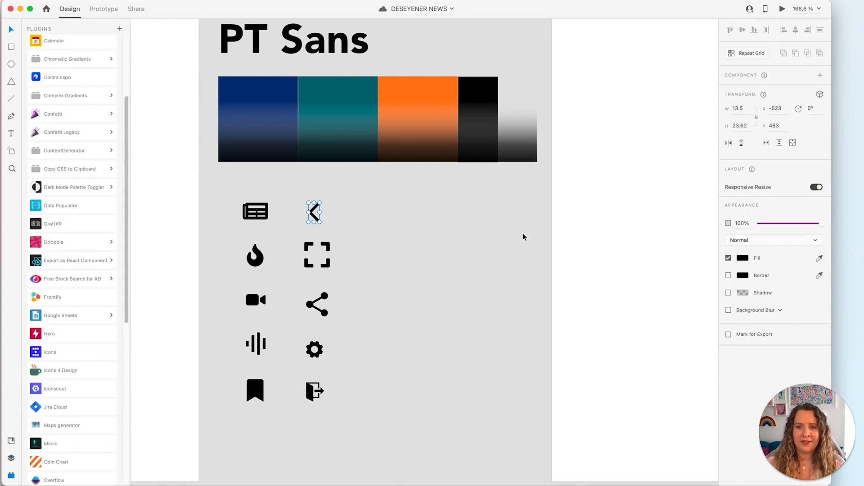
pyautogui.click(590, 236)
pyautogui.moveTo(590, 236); pyautogui.dragTo(381, 287)
pyautogui.scroll(-5, 381, 287)
pyautogui.moveTo(484, 202); pyautogui.dragTo(56, 312)
pyautogui.scroll(5, 314, 261)
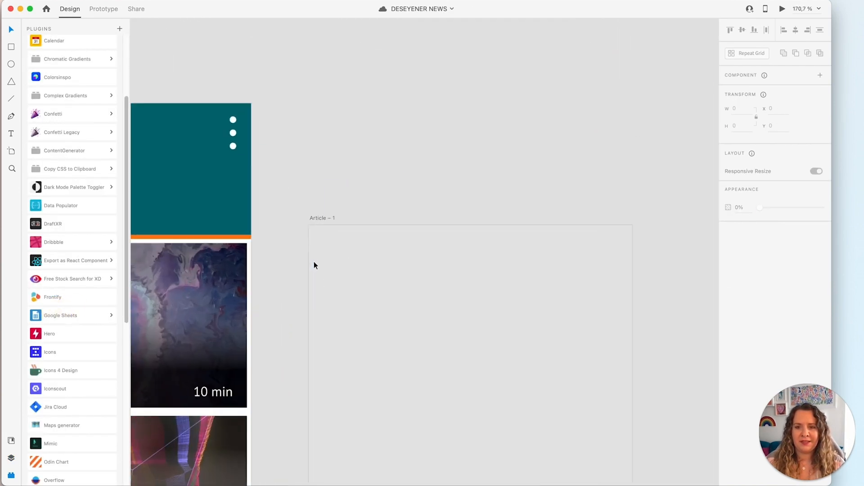
pyautogui.scroll(3, 331, 254)
pyautogui.press('super+v')
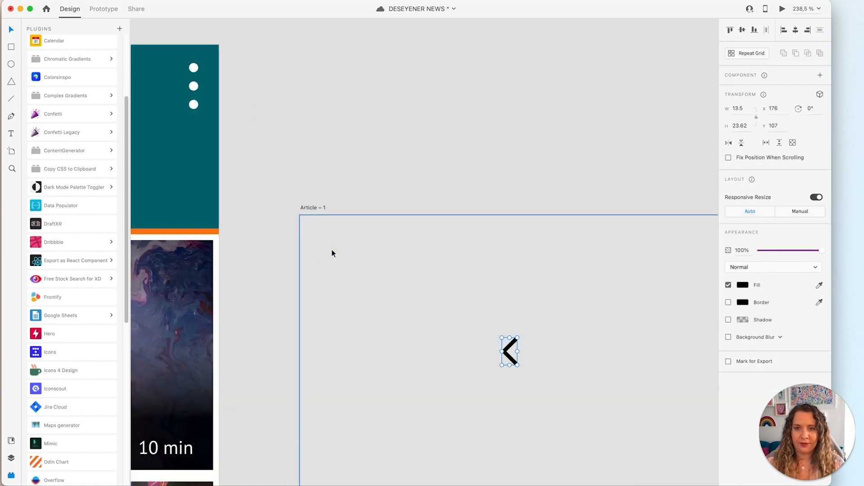
pyautogui.scroll(-1, 511, 323)
pyautogui.moveTo(511, 337); pyautogui.dragTo(342, 245)
# Draw a 45 × 45 square around the back arrow at X 0, Y 5, with no border or fill.
pyautogui.click(371, 243)
pyautogui.press('r')
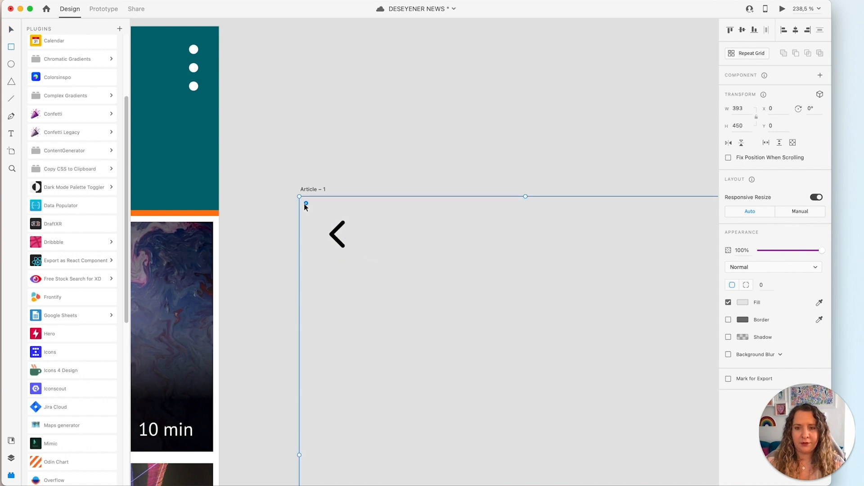
pyautogui.moveTo(301, 204)
pyautogui.mouseDown()
pyautogui.moveTo(392, 303)
pyautogui.moveTo(363, 254)
pyautogui.mouseUp()
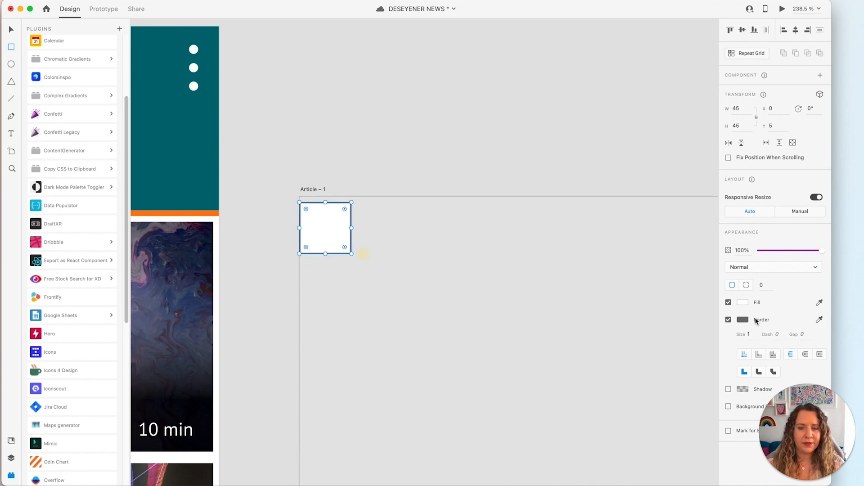
pyautogui.click(728, 320)
pyautogui.click(728, 303)
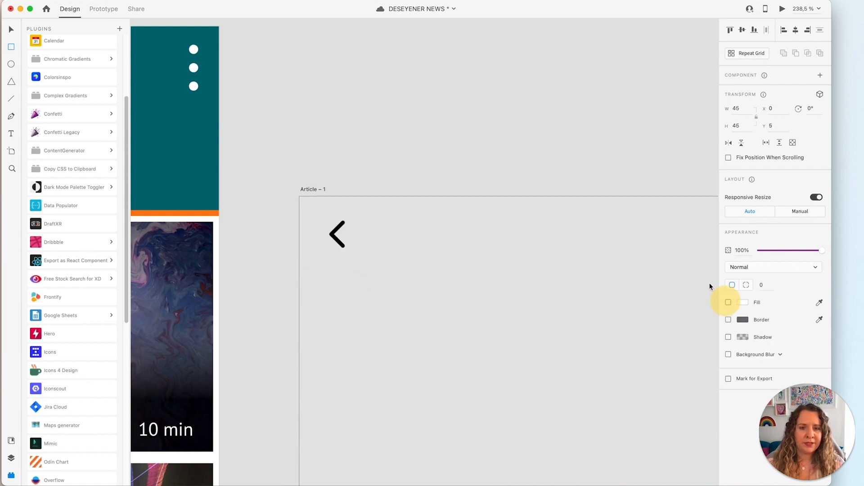
# Align the back arrow and the invisible square on their horizontal and vertical centres.
pyautogui.press('super+y')
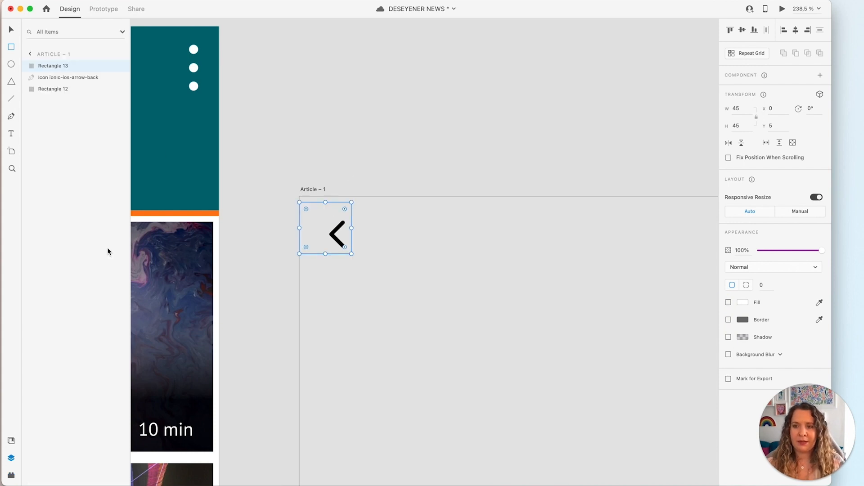
pyautogui.keyDown('shift'); pyautogui.click(70, 79); pyautogui.keyUp('shift')
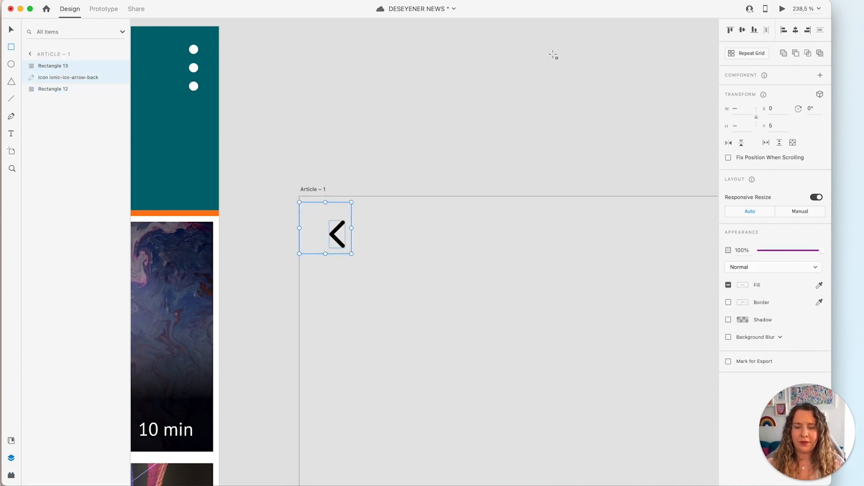
pyautogui.click(796, 30)
pyautogui.click(742, 30)
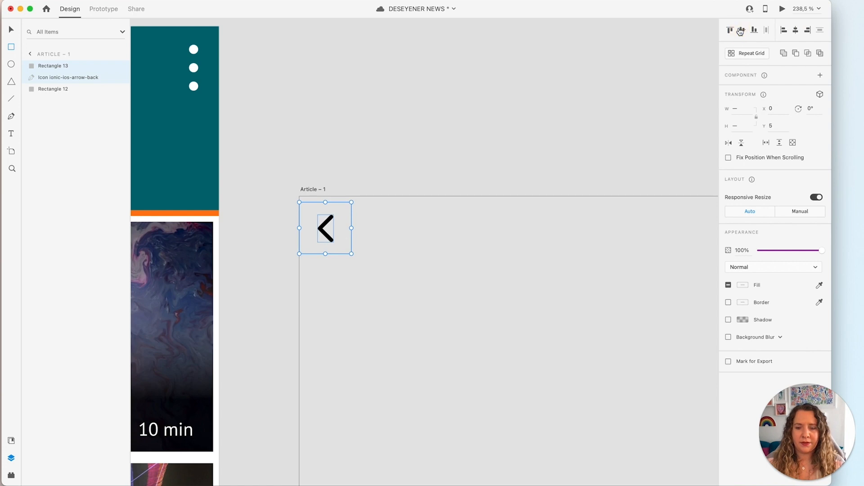
# Group the back arrow with its invisible square and name the group "back button".
pyautogui.press('super+g')
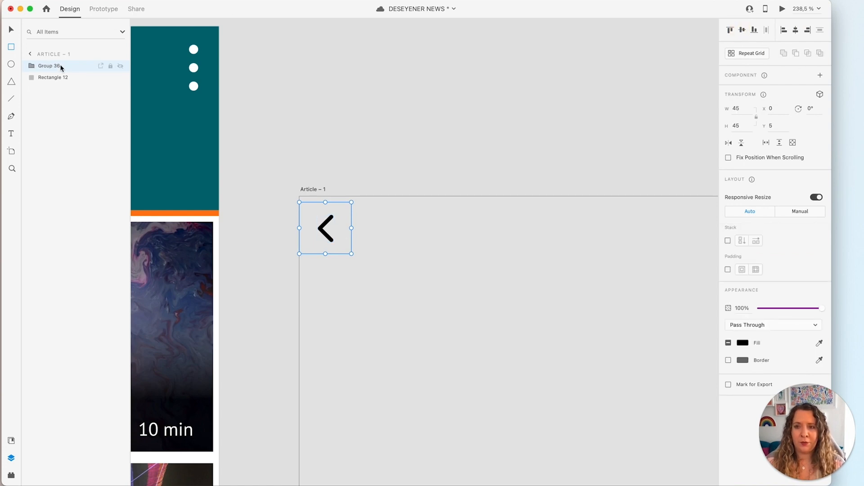
pyautogui.doubleClick(41, 67)
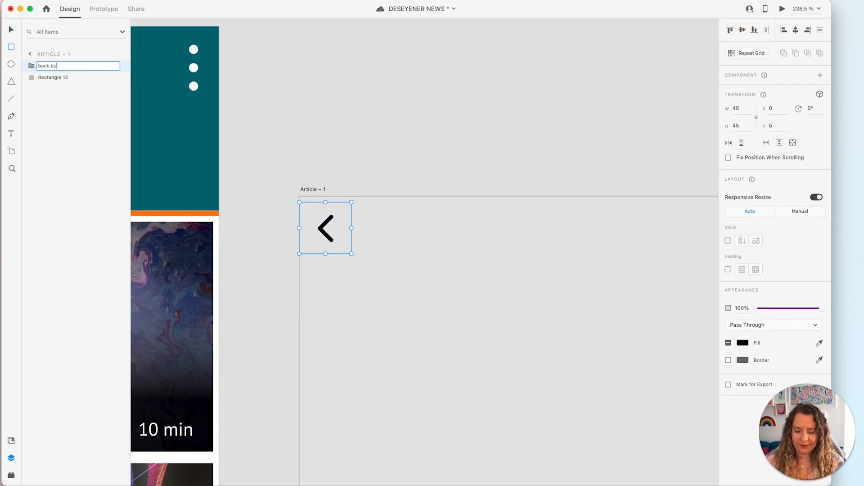
pyautogui.moveTo(500, 259); pyautogui.dragTo(500, 230)
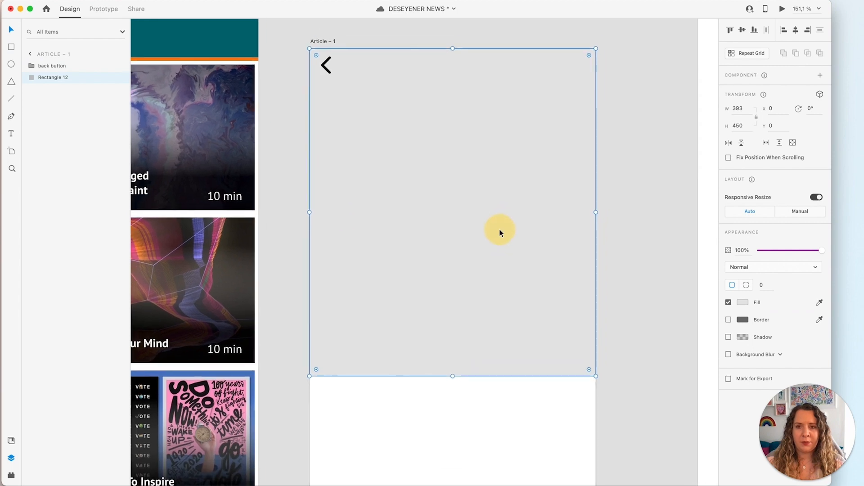
# Copy the "Meet The Artist Who Submerged Ariana Grande In A Pool Of Paint" headline from the Articles artboard onto Article – 1.
pyautogui.scroll(1, 464, 239)
pyautogui.moveTo(447, 273); pyautogui.dragTo(470, 257)
pyautogui.scroll(-5, 468, 257)
pyautogui.click(288, 213)
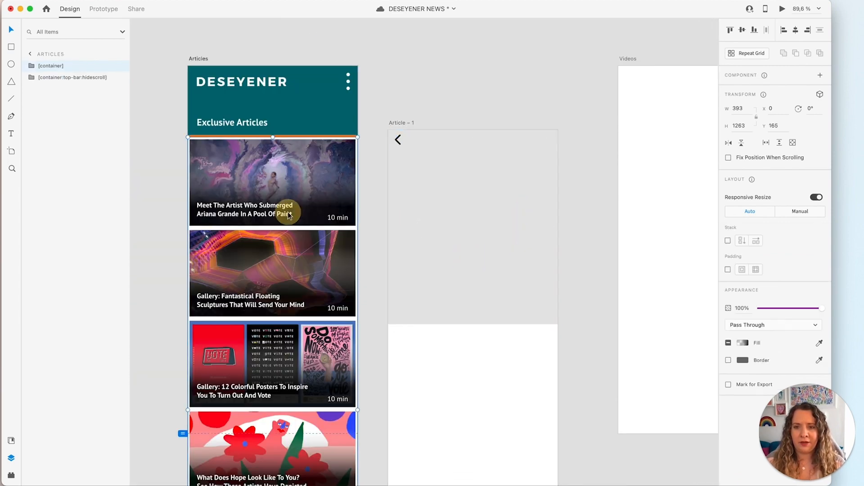
pyautogui.keyDown('super'); pyautogui.click(288, 212); pyautogui.keyUp('super')
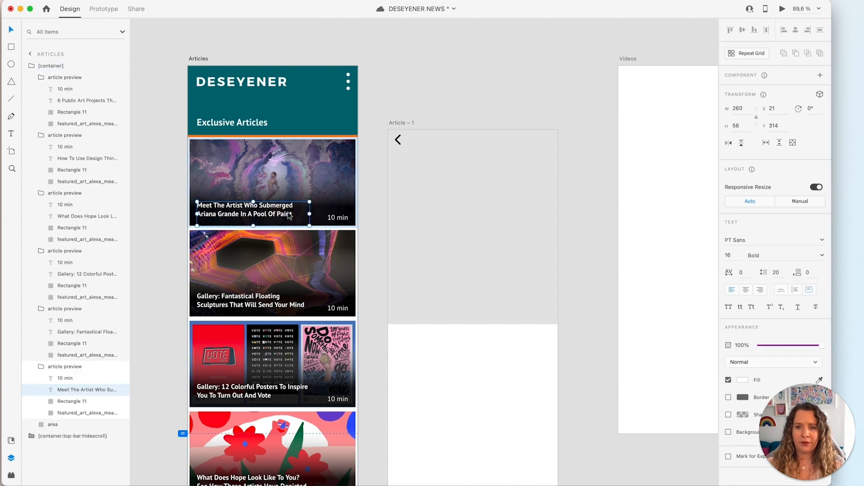
pyautogui.click(426, 296)
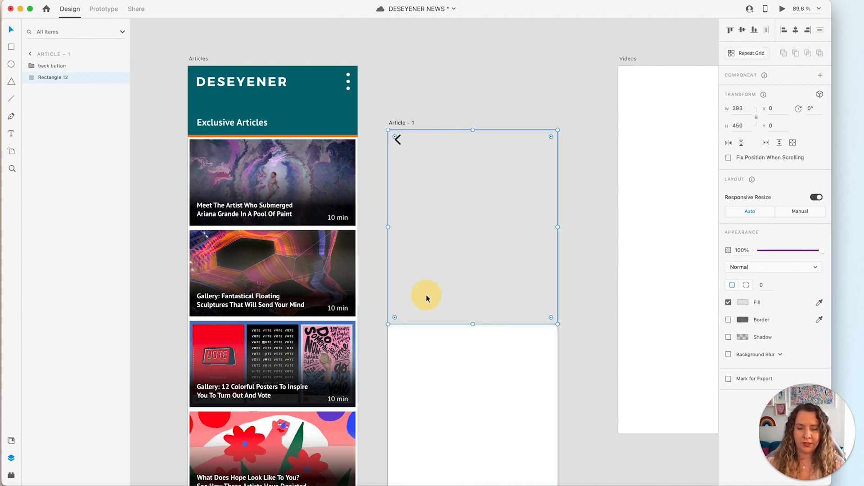
pyautogui.press('super+v')
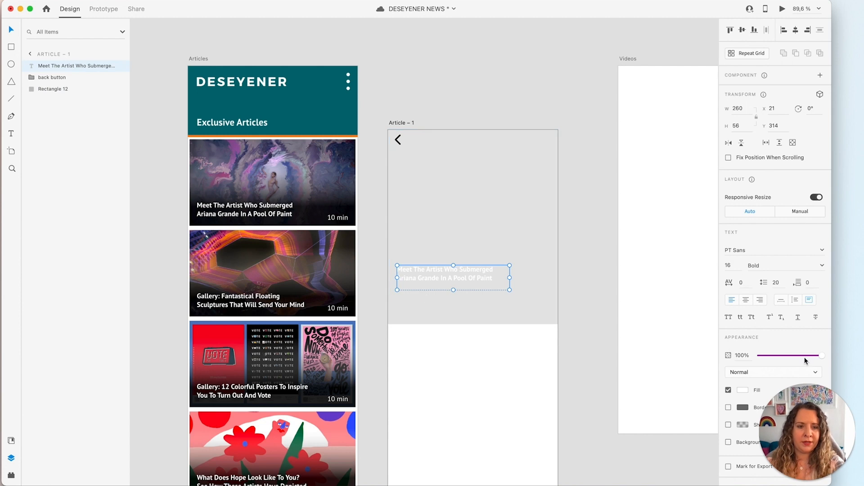
# Fill the copied headline with black, move it below the grey header area, and show the layout grid.
pyautogui.click(746, 390)
pyautogui.moveTo(662, 383); pyautogui.dragTo(627, 412)
pyautogui.moveTo(453, 278); pyautogui.dragTo(459, 352)
pyautogui.scroll(5, 453, 346)
pyautogui.press('shift+super+apostrophe')
pyautogui.scroll(-1, 545, 346)
# Duplicate the headline beneath itself as an italic "Author" line, 350 wide, spanning the layout columns.
pyautogui.keyDown('alt'); pyautogui.moveTo(379, 337); pyautogui.dragTo(379, 374); pyautogui.keyUp('alt')
pyautogui.write('Author')
pyautogui.click(822, 265)
pyautogui.click(781, 299)
pyautogui.moveTo(458, 388); pyautogui.dragTo(459, 371)
pyautogui.moveTo(544, 366); pyautogui.dragTo(603, 366)
# Copy the share and bookmark icons from the icon set and paste them onto the Article – 1 artboard.
pyautogui.scroll(-5, 505, 355)
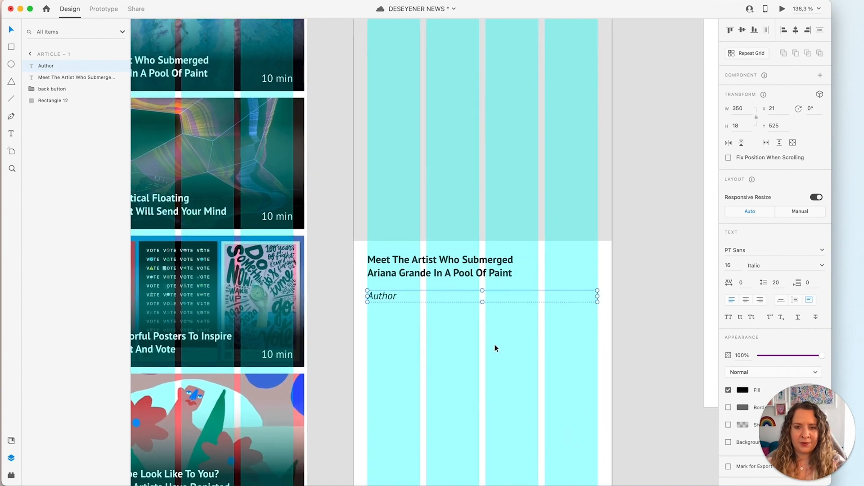
pyautogui.hscroll(-2, 472, 336)
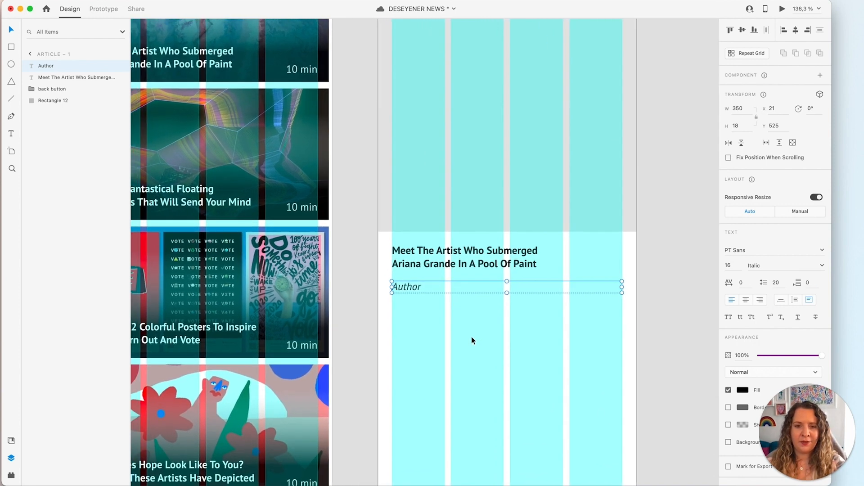
pyautogui.scroll(-5, 471, 336)
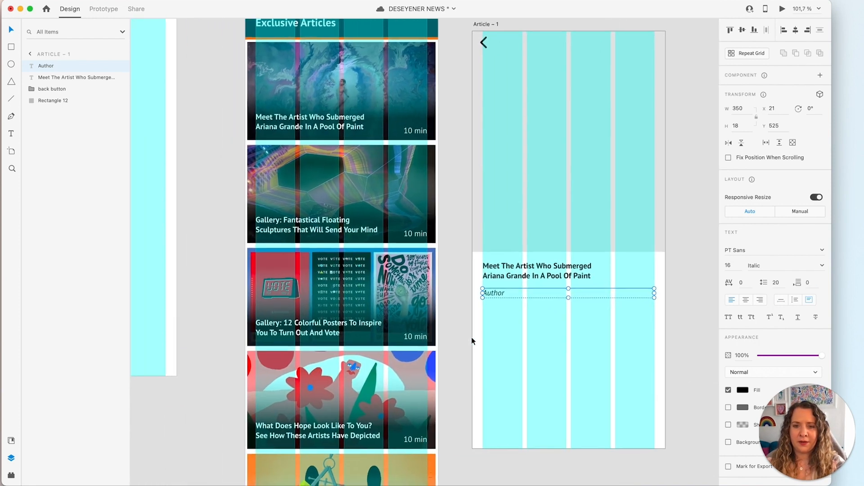
pyautogui.hscroll(-10, 471, 336)
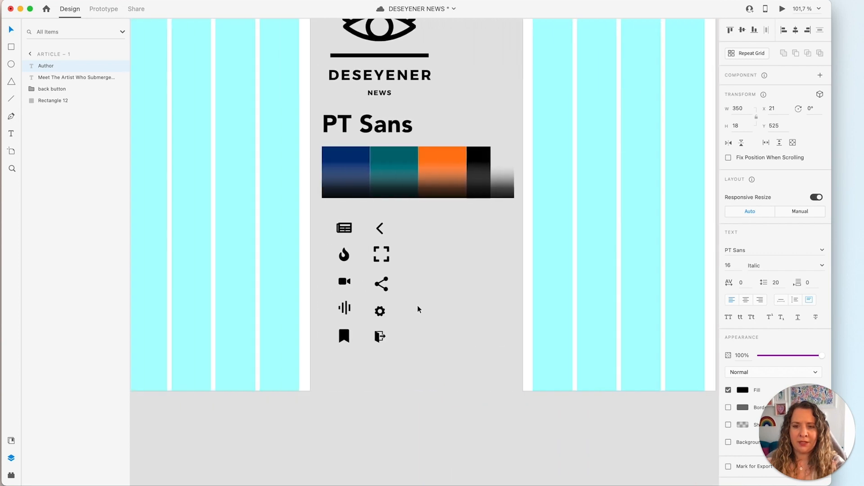
pyautogui.click(382, 284)
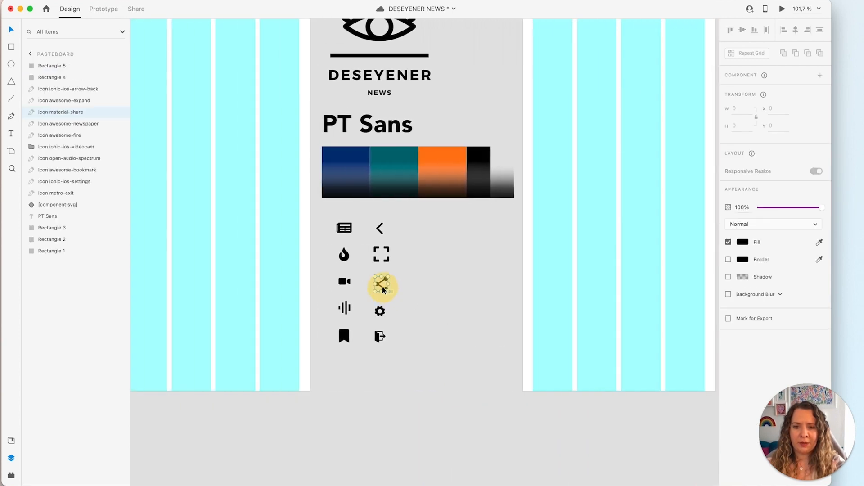
pyautogui.keyDown('shift'); pyautogui.click(343, 336); pyautogui.keyUp('shift')
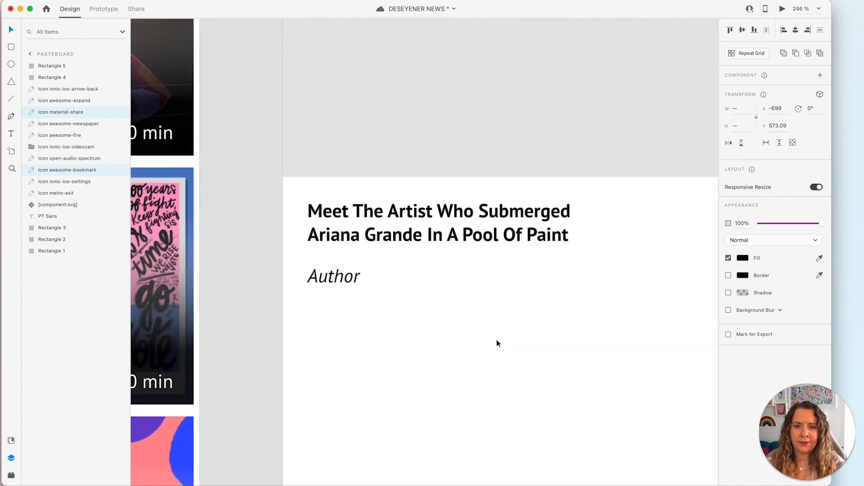
pyautogui.press('super+v')
# Position the bookmark and share icons side by side below the author line.
pyautogui.moveTo(477, 330); pyautogui.dragTo(485, 317)
pyautogui.moveTo(409, 314); pyautogui.dragTo(405, 379)
pyautogui.moveTo(381, 396); pyautogui.dragTo(455, 396)
pyautogui.moveTo(474, 317); pyautogui.dragTo(463, 380)
# Group the share and bookmark icons with their borderless 45 × 45 squares and name the groups "share button" and "save".
pyautogui.click(497, 359)
pyautogui.click(729, 319)
pyautogui.press('super+g')
pyautogui.doubleClick(49, 66)
pyautogui.write('share button')
pyautogui.press('super+g')
pyautogui.doubleClick(50, 78)
pyautogui.write('save')
pyautogui.press('Return')
# Draw a square and a heart about 43 × 39 beside the share icon, and place the heart over the square.
pyautogui.press('r')
pyautogui.moveTo(524, 355); pyautogui.dragTo(576, 409)
pyautogui.moveTo(597, 355); pyautogui.dragTo(649, 403)
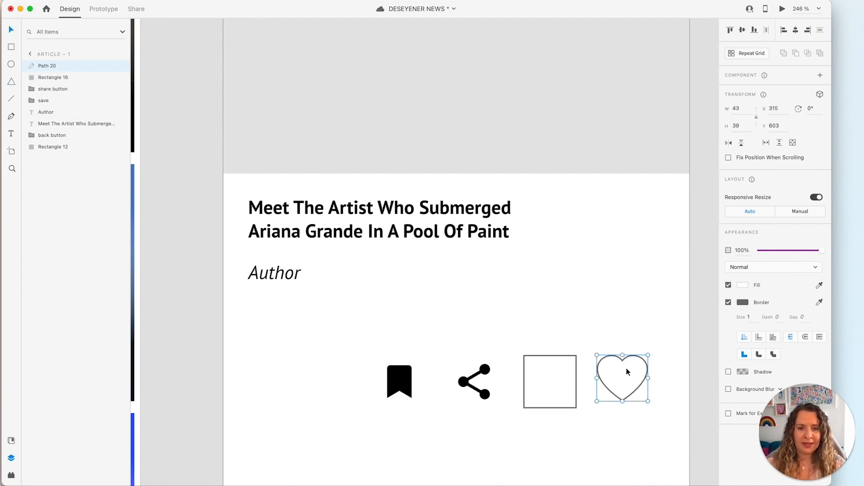
pyautogui.moveTo(628, 372); pyautogui.dragTo(568, 365)
# Remove the heart's border and fill it with black.
pyautogui.click(728, 302)
pyautogui.click(742, 284)
pyautogui.moveTo(678, 289); pyautogui.dragTo(628, 311)
# Move the heart with its square in front of the other icons and group them as "like button".
pyautogui.moveTo(611, 331); pyautogui.dragTo(270, 382)
pyautogui.press('super+g')
pyautogui.doubleClick(43, 65)
pyautogui.write('like button')
pyautogui.press('Return')
# Line up the like, share and save buttons against the layout grid directly below the author line, starting at X 21, Y 553.
pyautogui.press('shift+super+apostrophe')
pyautogui.moveTo(464, 382); pyautogui.dragTo(319, 382)
pyautogui.moveTo(402, 388); pyautogui.dragTo(384, 387)
pyautogui.keyDown('shift'); pyautogui.click(328, 386); pyautogui.keyUp('shift')
pyautogui.keyDown('shift'); pyautogui.click(284, 387); pyautogui.keyUp('shift')
pyautogui.moveTo(284, 387); pyautogui.dragTo(285, 328)
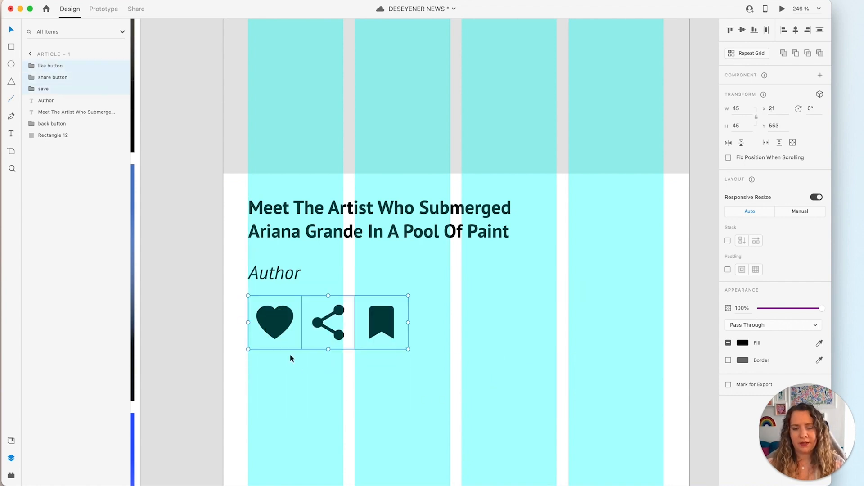
pyautogui.click(333, 381)
# Select the share button, then switch to the Bravo Tags Master List in the browser and expand its Actions section.
pyautogui.click(316, 325)
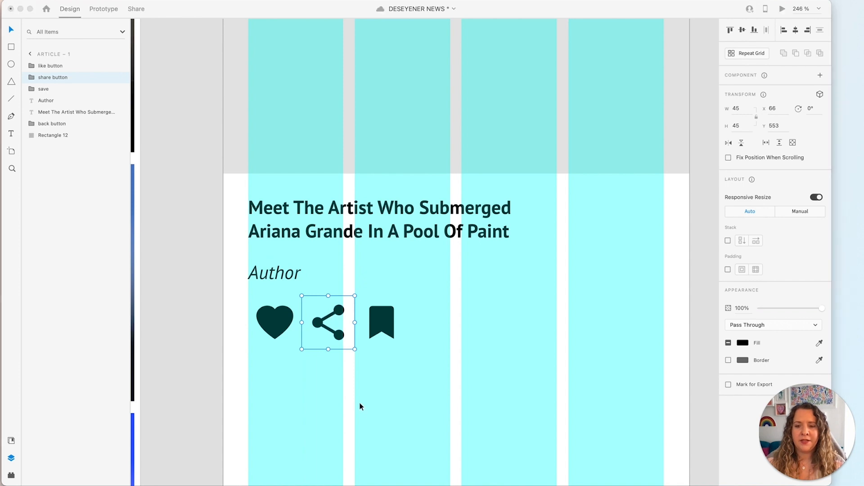
pyautogui.press('super+Tab')
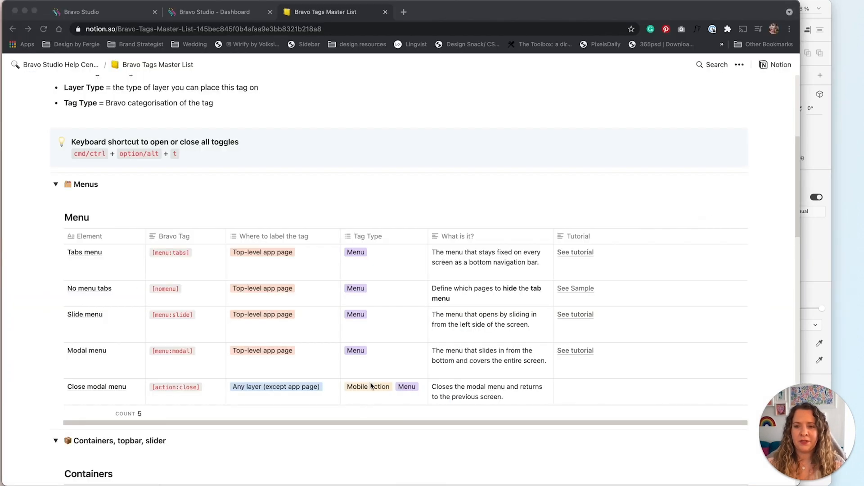
pyautogui.click(55, 185)
pyautogui.click(56, 206)
pyautogui.scroll(-2, 29, 312)
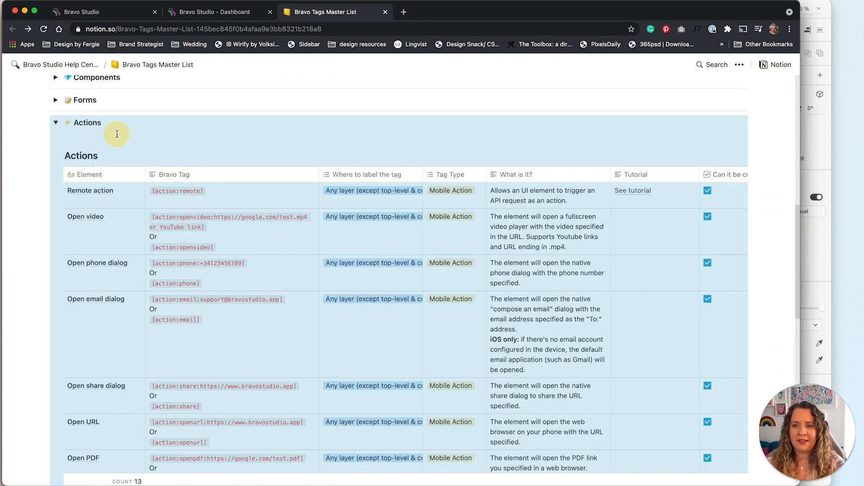
pyautogui.click(117, 134)
pyautogui.scroll(-5, 112, 216)
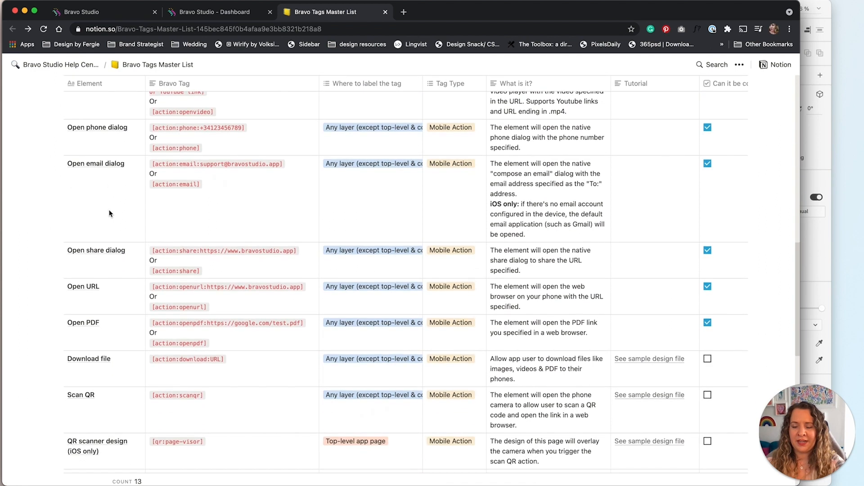
# Copy the [action:share] tag of the Open share dialog element and switch back to Adobe XD.
pyautogui.click(189, 272)
pyautogui.moveTo(200, 271); pyautogui.dragTo(152, 270)
pyautogui.press('super+c')
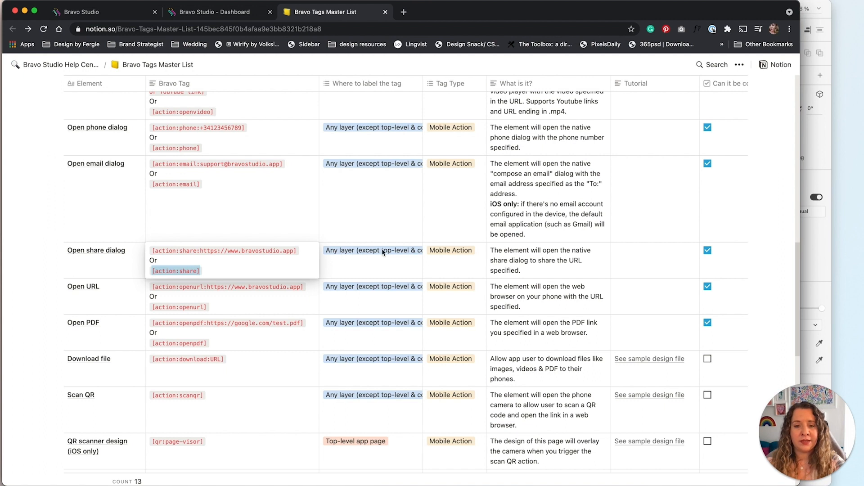
pyautogui.click(414, 264)
pyautogui.press('super+Tab')
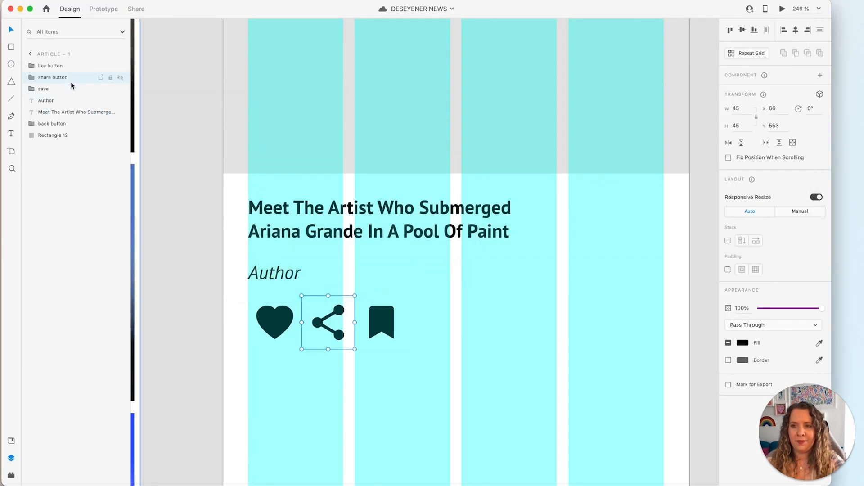
# Rename the share button layer as "share button [action:share]" and widen the layer list to fit the name.
pyautogui.doubleClick(65, 79)
pyautogui.click(69, 79)
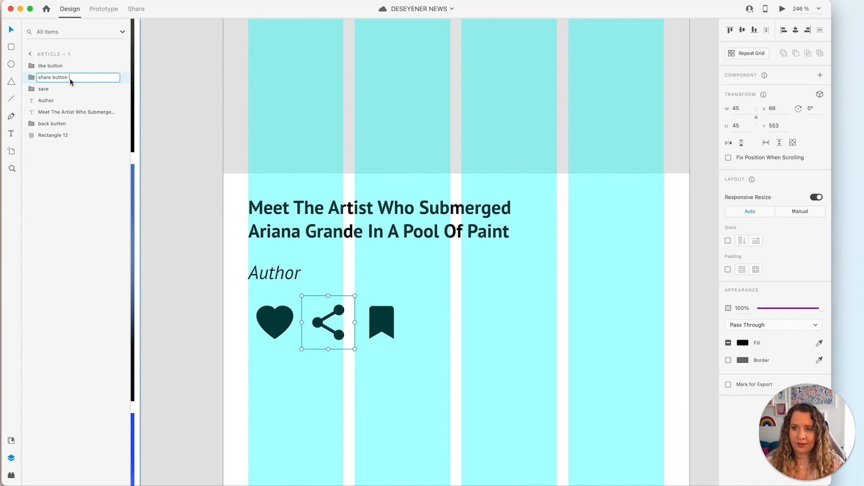
pyautogui.press('super+v')
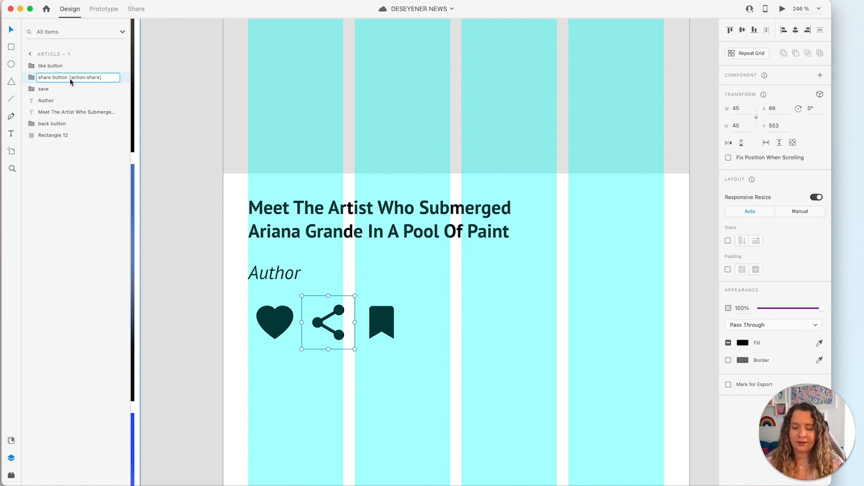
pyautogui.press('Return')
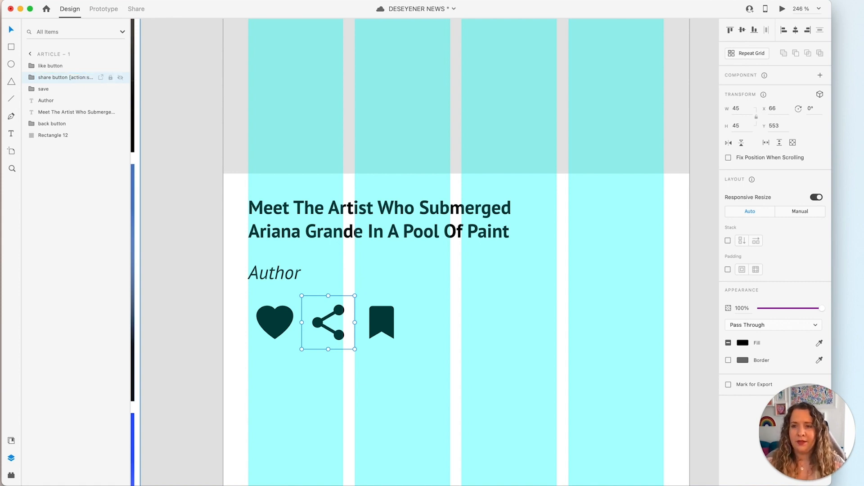
pyautogui.moveTo(130, 76)
pyautogui.mouseDown()
pyautogui.moveTo(162, 80)
pyautogui.moveTo(129, 83)
pyautogui.moveTo(136, 88)
pyautogui.mouseUp()
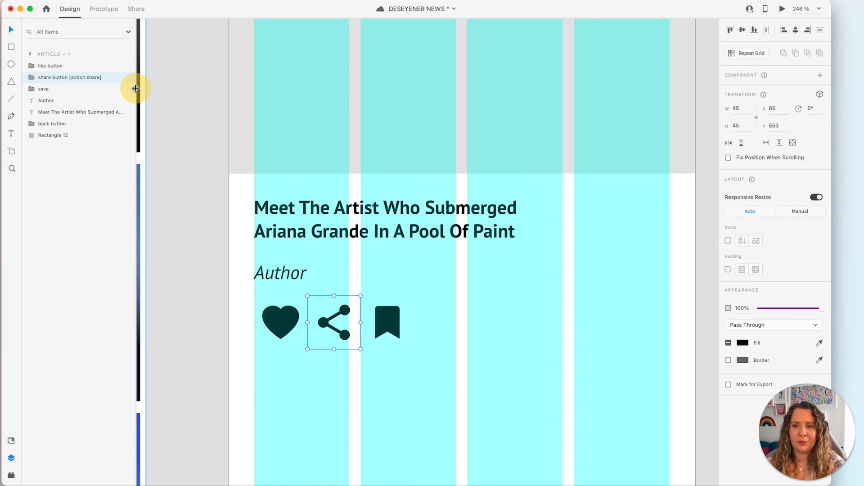
pyautogui.moveTo(135, 88); pyautogui.dragTo(133, 90)
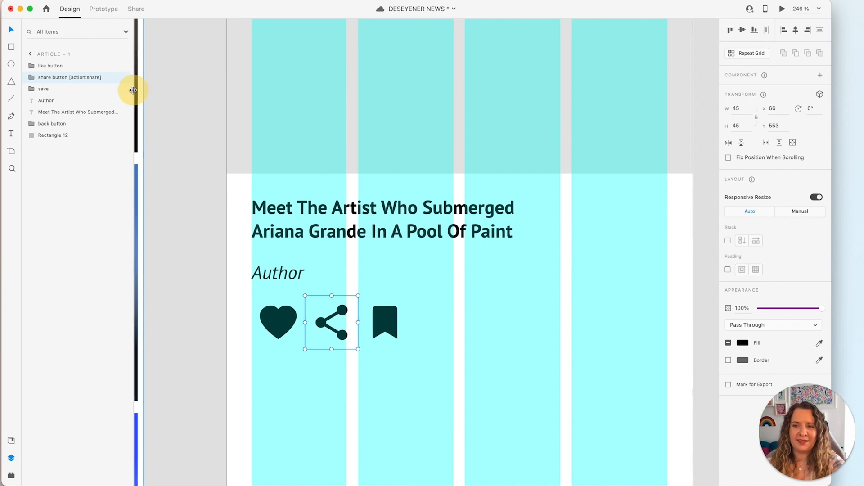
# Draw a text box about 350 wide below the icon buttons on Article – 1, starting at X 21, Y 623.
pyautogui.scroll(-5, 173, 242)
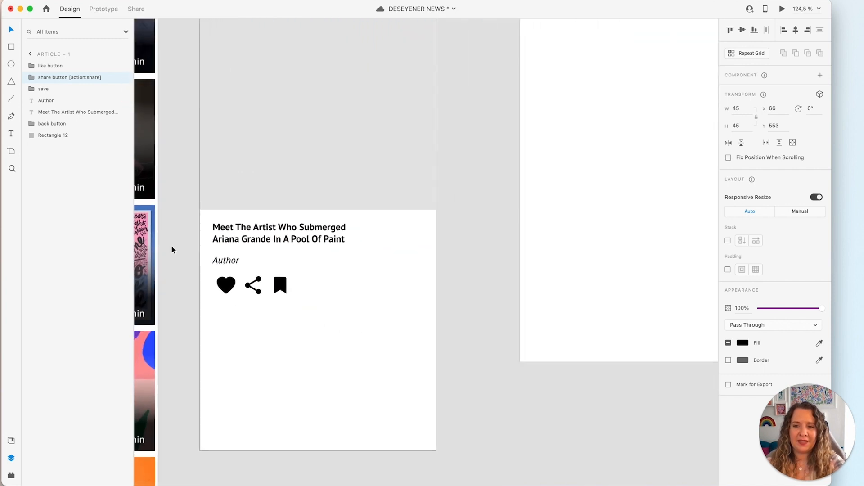
pyautogui.scroll(2, 172, 246)
pyautogui.hscroll(-1, 171, 246)
pyautogui.scroll(-1, 170, 252)
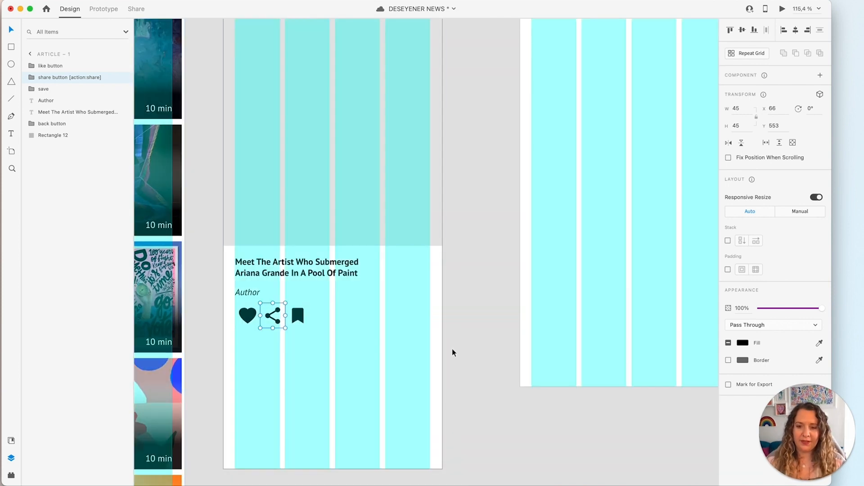
pyautogui.click(375, 329)
pyautogui.moveTo(386, 405); pyautogui.dragTo(433, 260)
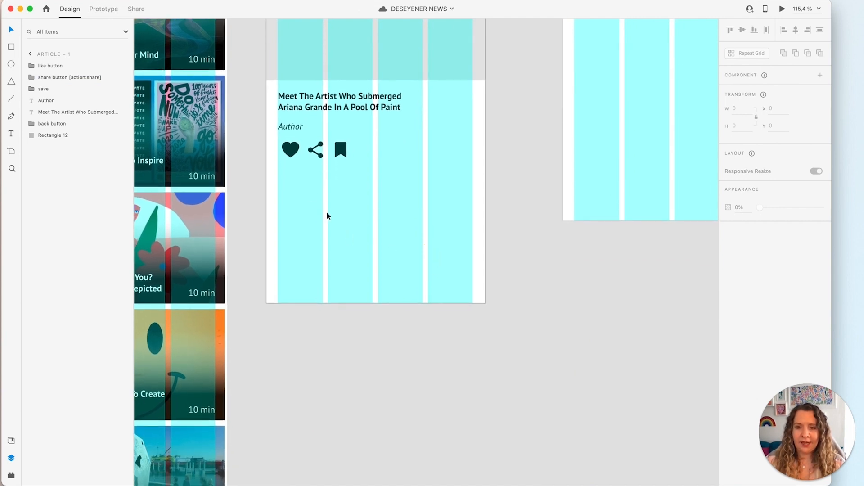
pyautogui.moveTo(277, 174); pyautogui.dragTo(473, 328)
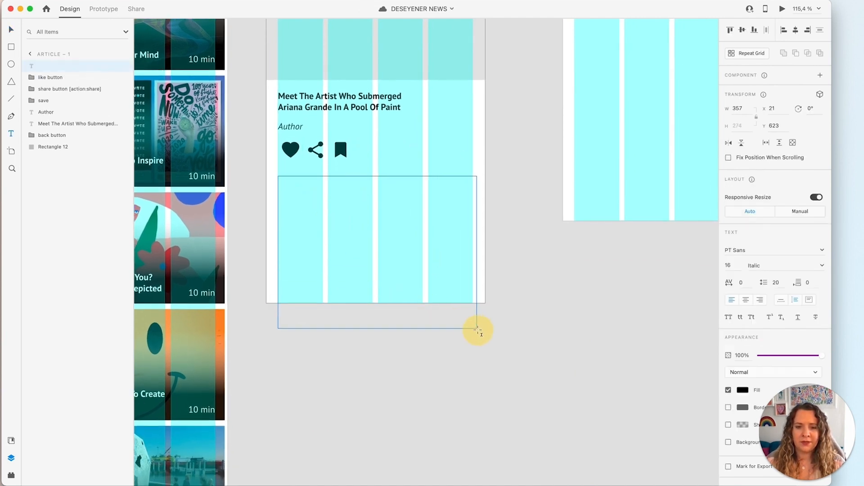
pyautogui.write('V')
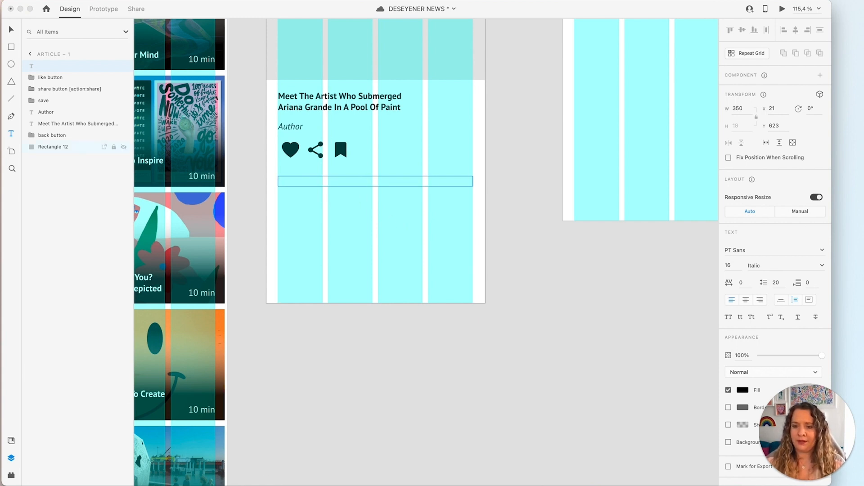
# Bring the article text from the featured folder inside Articles into the text box, set in PT Sans Regular 14.
pyautogui.click(275, 485)
pyautogui.hscroll(-4, 150, 378)
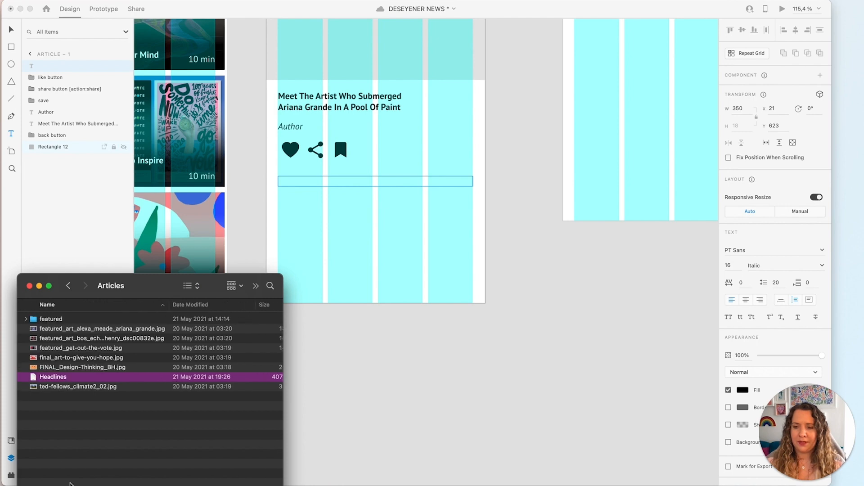
pyautogui.doubleClick(42, 321)
pyautogui.doubleClick(47, 320)
pyautogui.moveTo(49, 338); pyautogui.dragTo(365, 181)
pyautogui.press('Return')
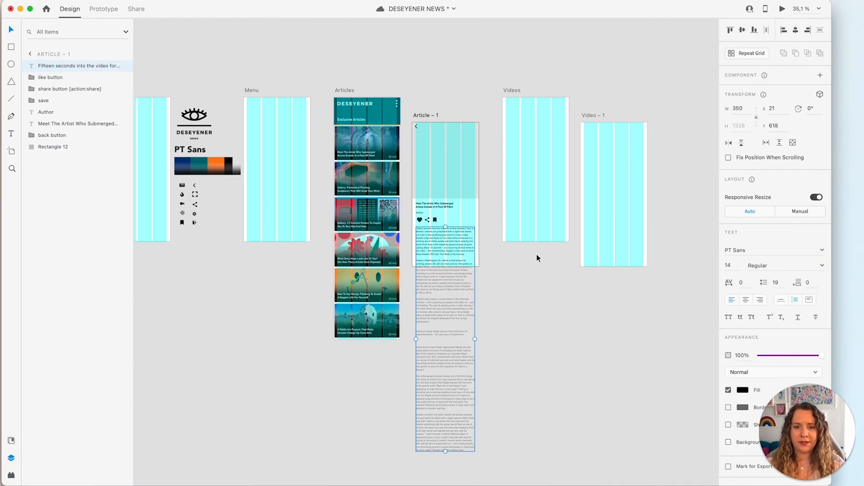
# Lengthen the Article – 1 artboard and place a light grey rectangle about 351 × 328 partway through the article text.
pyautogui.moveTo(439, 333); pyautogui.dragTo(478, 405)
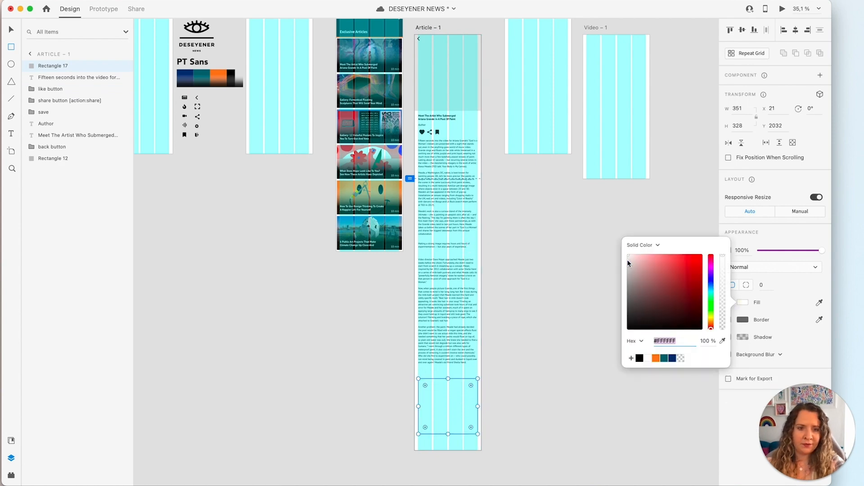
pyautogui.moveTo(460, 412); pyautogui.dragTo(464, 285)
# Move the article text from "Making a strong image requires hours" onward into a separate text box below the grey rectangle.
pyautogui.scroll(5, 464, 285)
pyautogui.doubleClick(392, 220)
pyautogui.scroll(-3, 431, 293)
pyautogui.scroll(-3, 431, 293)
pyautogui.moveTo(456, 428); pyautogui.dragTo(353, 207)
pyautogui.press('BackSpace')
pyautogui.press('super+v')
pyautogui.moveTo(468, 260); pyautogui.dragTo(480, 344)
pyautogui.click(418, 108)
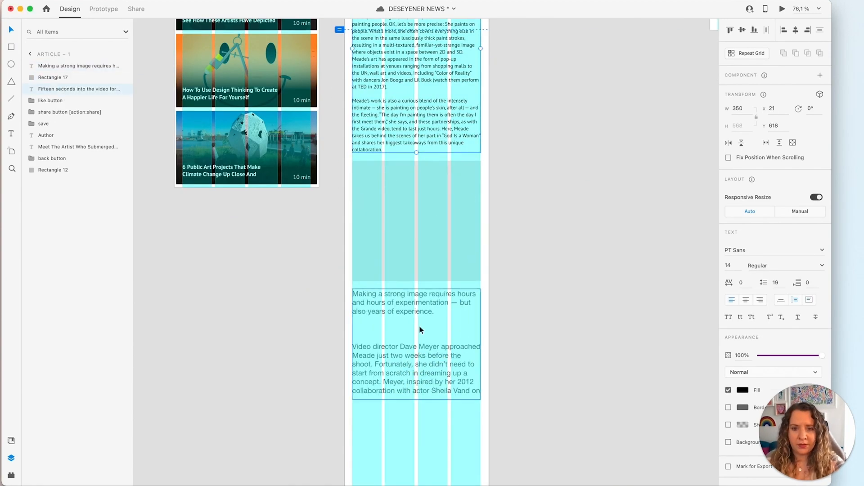
# Apply the upper article text's appearance to the second text box below the inline image area and lengthen the box.
pyautogui.click(424, 319)
pyautogui.press('super+alt+v')
pyautogui.scroll(-4, 424, 320)
pyautogui.moveTo(431, 208); pyautogui.dragTo(432, 367)
# Set the sentence starting "Making a strong image requires hours and hours" in Bold.
pyautogui.tripleClick(423, 105)
pyautogui.click(786, 265)
pyautogui.write('Bold')
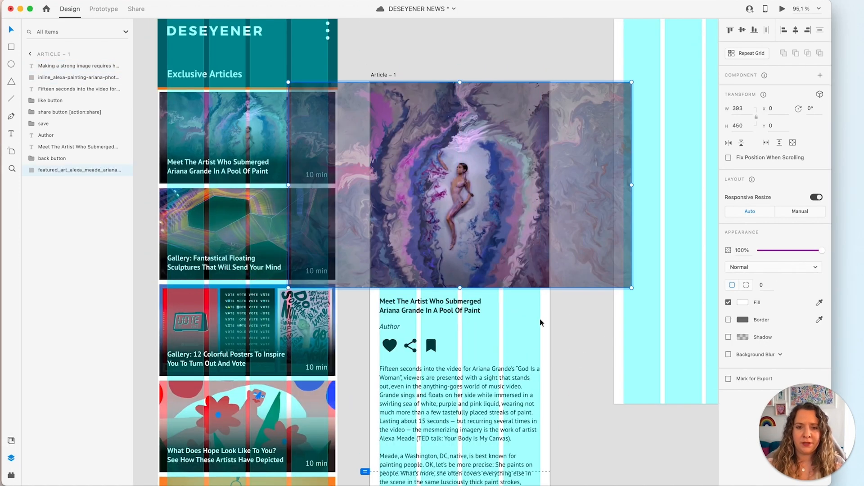
# Centre the featured artwork within its header frame on Article – 1 and turn the back arrow white.
pyautogui.moveTo(501, 183); pyautogui.dragTo(460, 184)
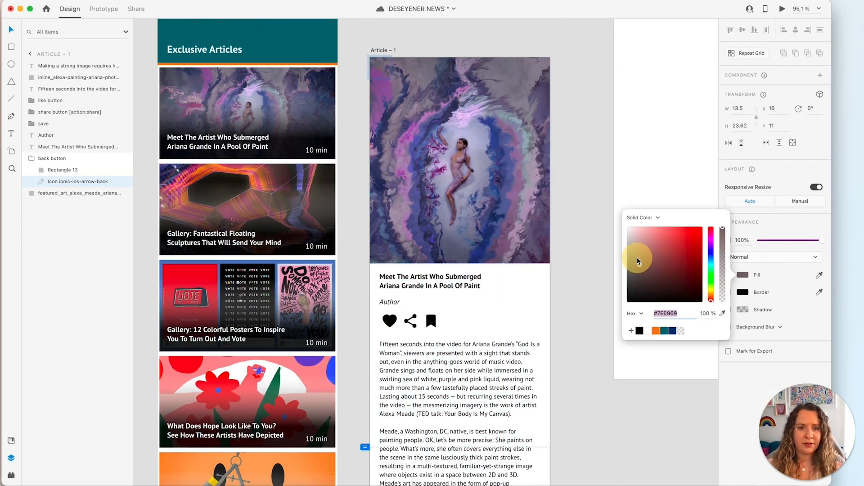
pyautogui.click(603, 241)
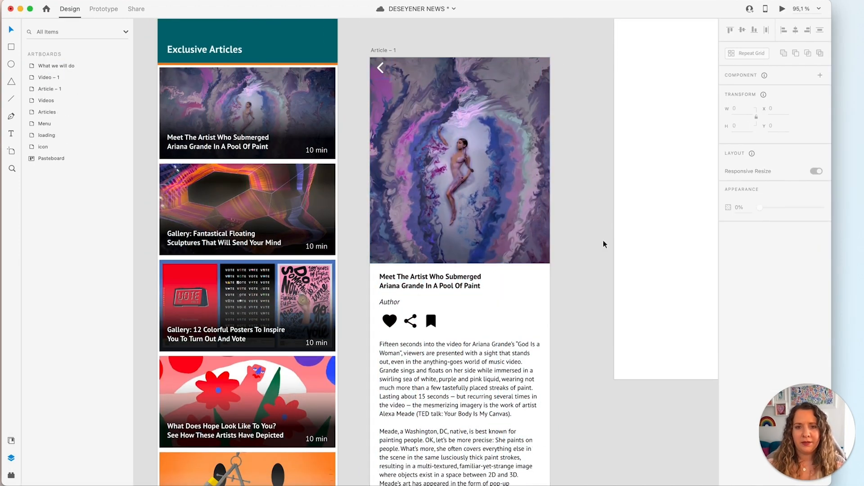
pyautogui.scroll(2, 604, 240)
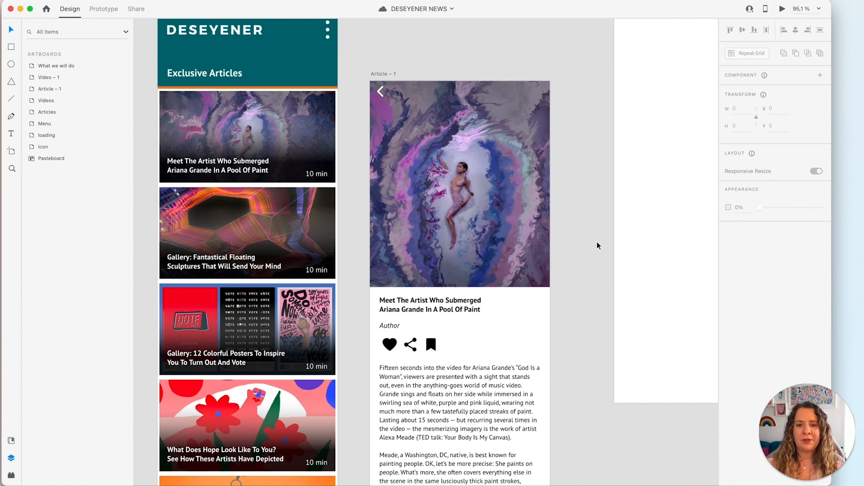
# Group the header image with the back button on Article – 1 and name the group "[container]".
pyautogui.click(497, 253)
pyautogui.moveTo(567, 274); pyautogui.dragTo(378, 95)
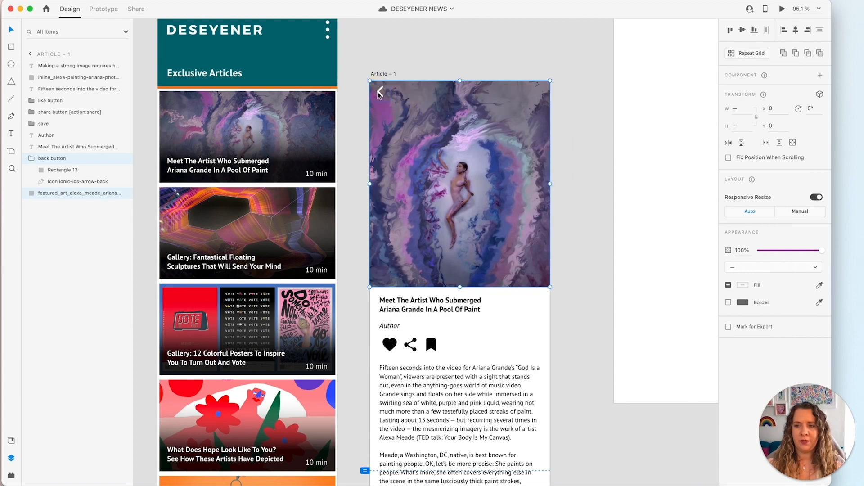
pyautogui.press('super+g')
pyautogui.doubleClick(47, 159)
pyautogui.write('[container]')
pyautogui.press('Return')
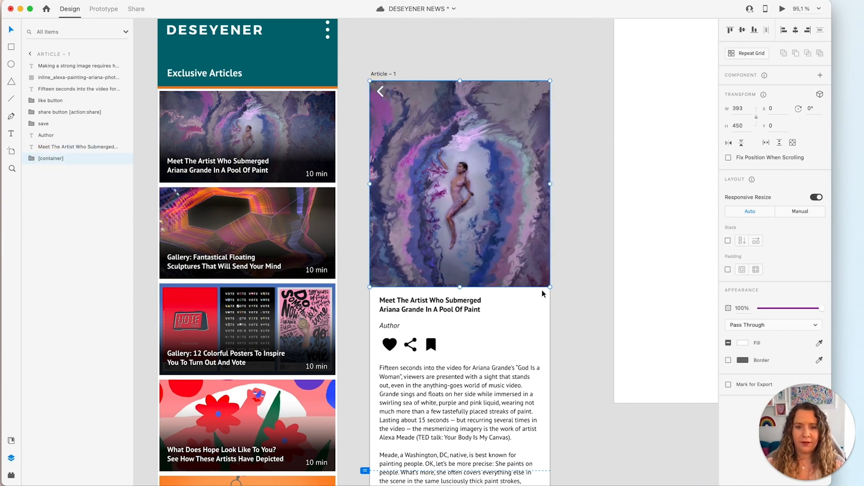
# Group the headline, author line, action buttons, article texts and inline image on Article – 1 and name the group "[container]".
pyautogui.click(563, 283)
pyautogui.scroll(-10, 563, 284)
pyautogui.hscroll(-1, 563, 284)
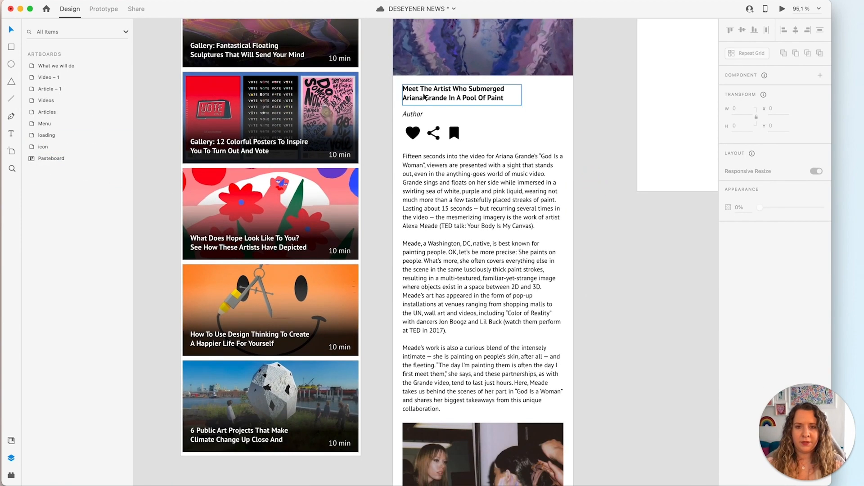
pyautogui.moveTo(382, 88); pyautogui.dragTo(438, 334)
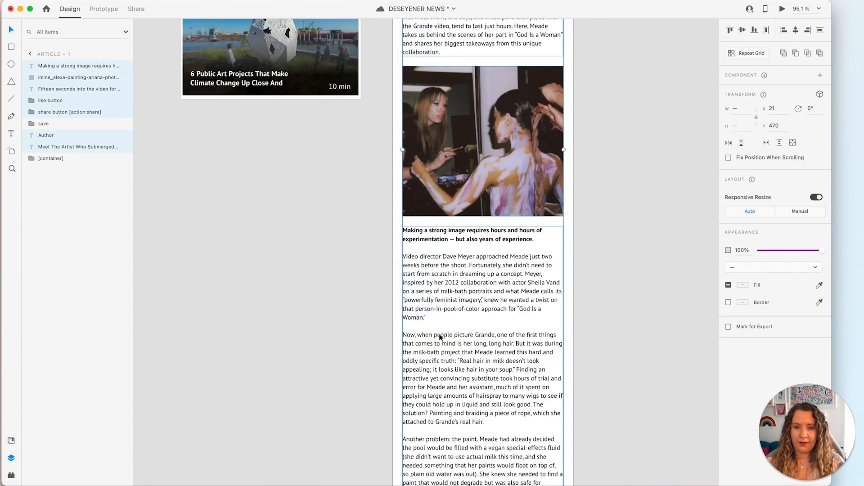
pyautogui.press('super+g')
pyautogui.doubleClick(48, 67)
pyautogui.press('BackSpace')
pyautogui.write('[container]')
pyautogui.press('Return')
# Rename the group holding the article content as "article [container]".
pyautogui.click(51, 75)
pyautogui.scroll(-3, 457, 346)
pyautogui.scroll(4, 459, 349)
pyautogui.scroll(8, 461, 353)
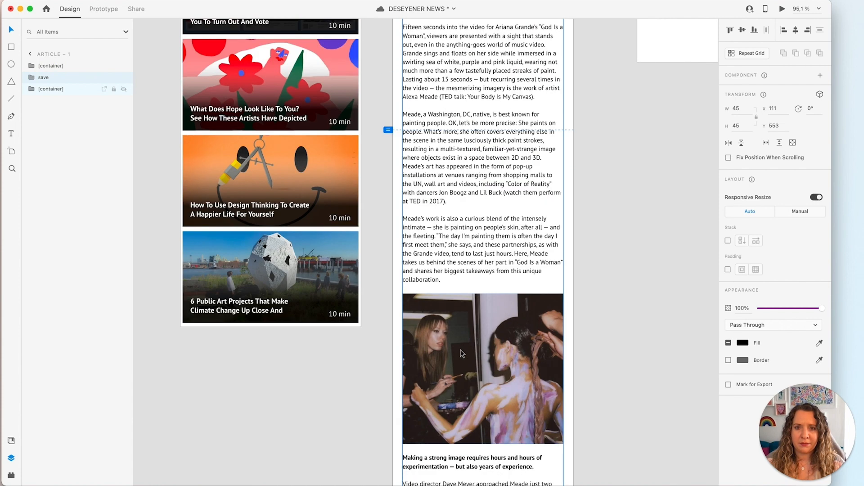
pyautogui.click(32, 66)
pyautogui.click(72, 66)
pyautogui.doubleClick(54, 66)
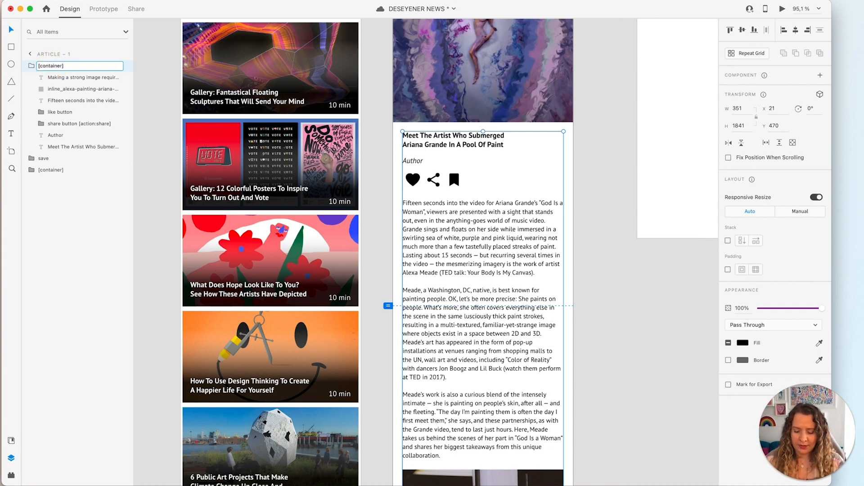
pyautogui.write('article')
pyautogui.press('Return')
# Move the left-out save group into article [container], directly above the like button.
pyautogui.click(32, 66)
pyautogui.moveTo(54, 78); pyautogui.dragTo(52, 71)
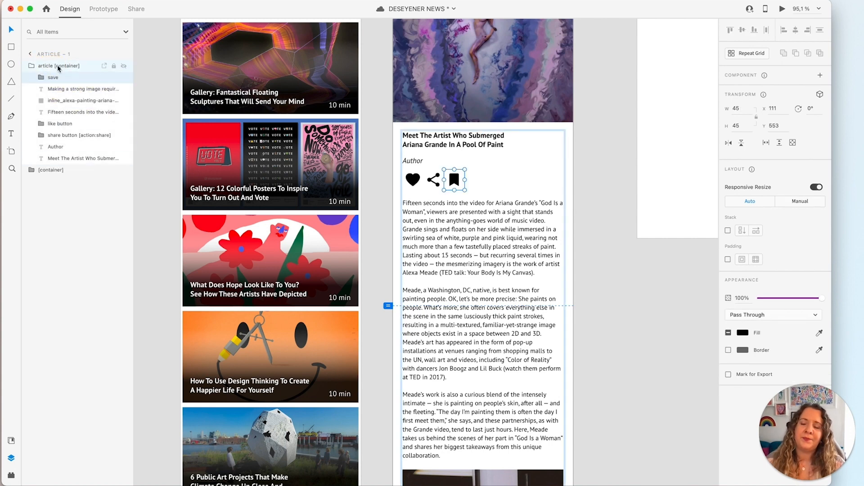
pyautogui.moveTo(40, 79); pyautogui.dragTo(39, 113)
pyautogui.click(32, 67)
pyautogui.click(32, 66)
# Draw a rectangle 393 × 1861 inside article [container], starting at X 0, Y 450, covering the whole article content.
pyautogui.click(76, 157)
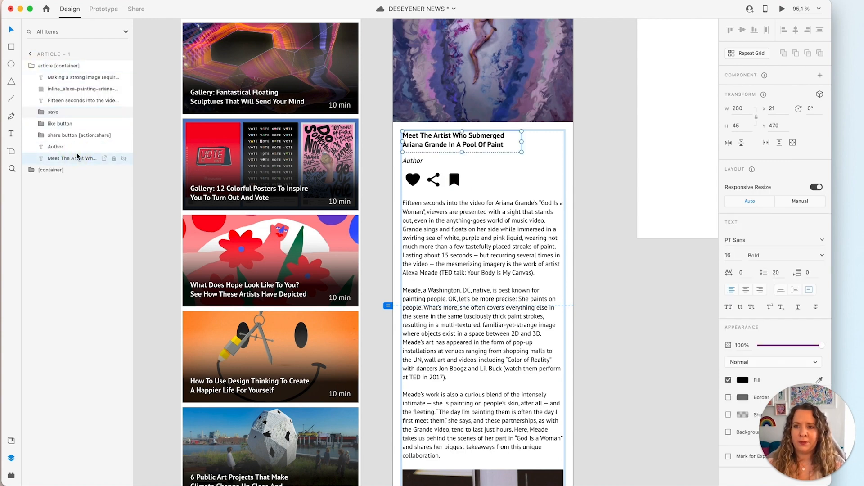
pyautogui.press('r')
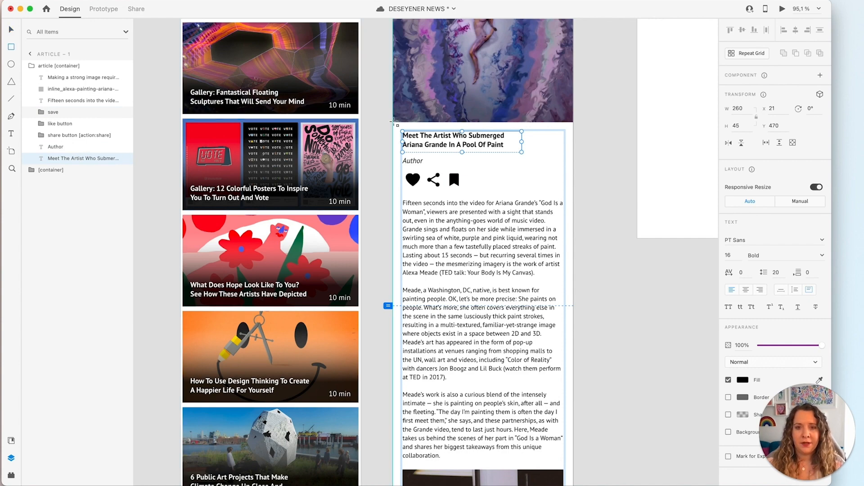
pyautogui.moveTo(393, 122)
pyautogui.mouseDown()
pyautogui.moveTo(511, 170)
pyautogui.moveTo(560, 289)
pyautogui.moveTo(525, 292)
pyautogui.moveTo(572, 364)
pyautogui.mouseUp()
pyautogui.scroll(-5, 525, 289)
pyautogui.scroll(-10, 525, 292)
pyautogui.scroll(1, 571, 364)
pyautogui.scroll(-2, 614, 323)
pyautogui.moveTo(487, 286); pyautogui.dragTo(491, 334)
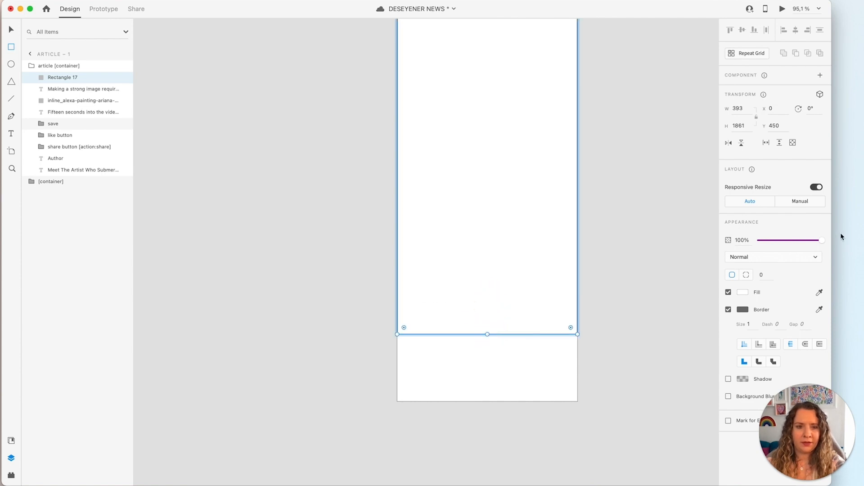
# Remove the fill and border of the covering rectangle and rename it "area".
pyautogui.click(729, 292)
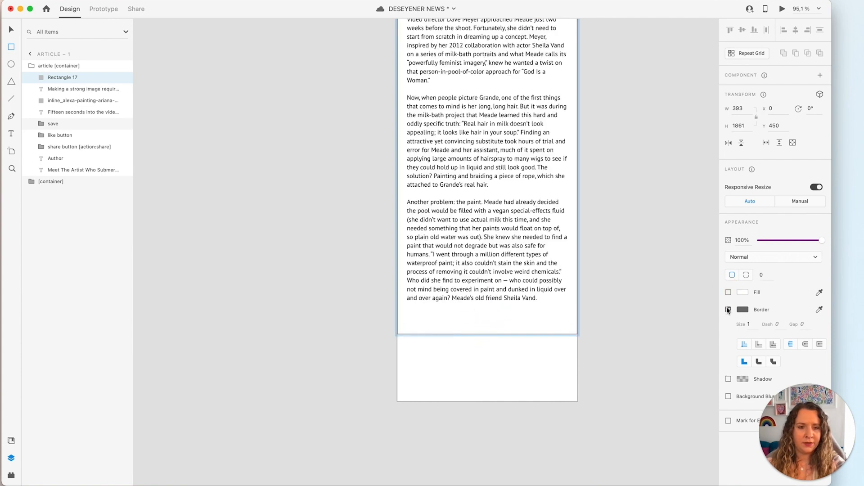
pyautogui.click(728, 310)
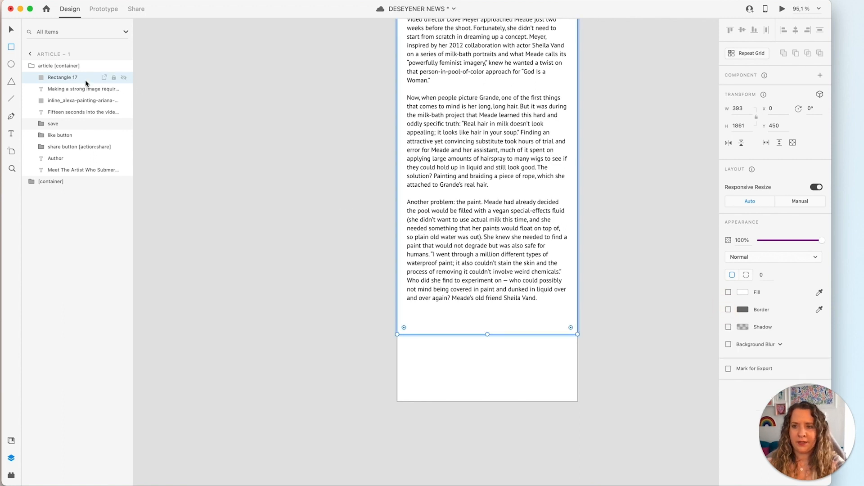
pyautogui.doubleClick(69, 78)
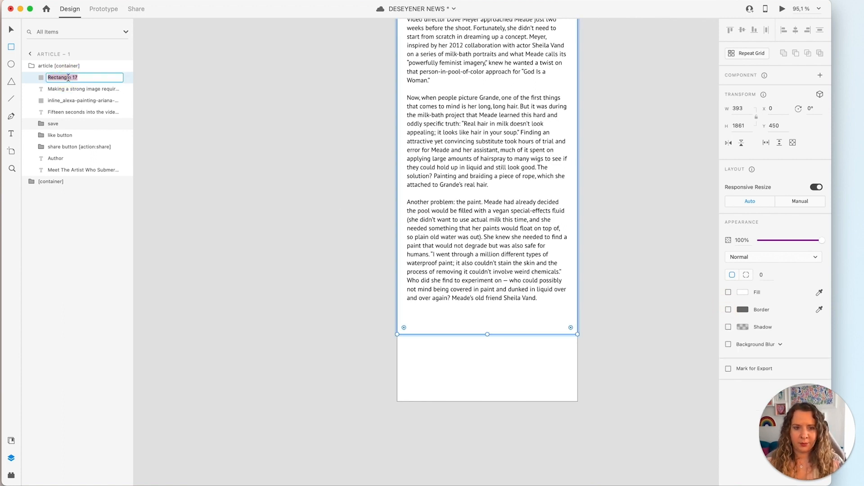
pyautogui.write('are')
pyautogui.press('Return')
# Place copies of the like and share buttons below the end of the article text, at its left edge.
pyautogui.scroll(-1, 424, 116)
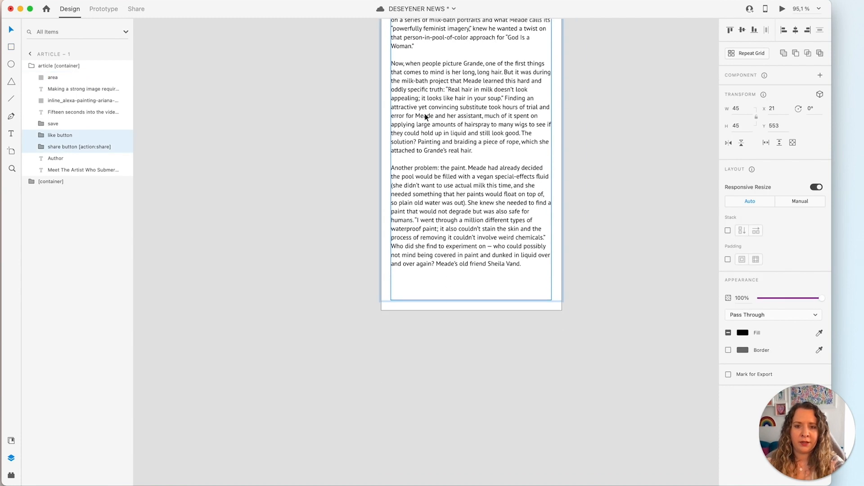
pyautogui.click(438, 234)
pyautogui.press('super+v')
pyautogui.moveTo(464, 170); pyautogui.dragTo(402, 293)
pyautogui.click(464, 337)
# Review the whole Article – 1 screen and collapse its article [container] group.
pyautogui.scroll(2, 465, 337)
pyautogui.scroll(-3, 465, 336)
pyautogui.scroll(-3, 464, 335)
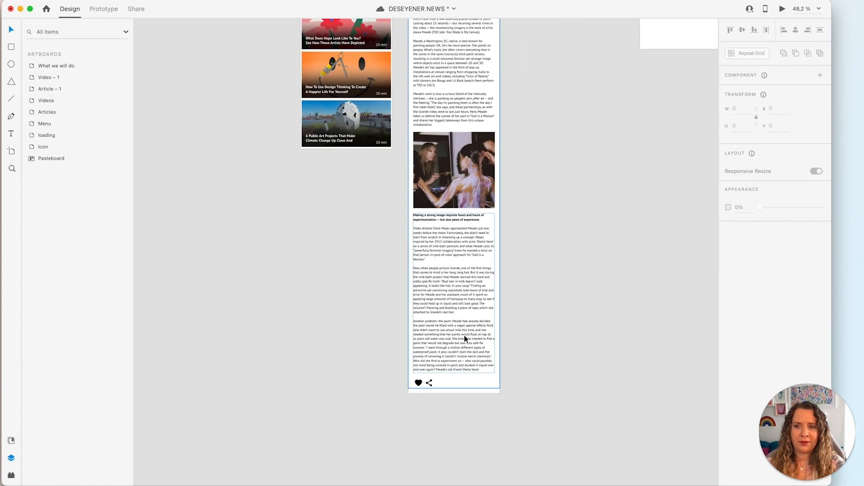
pyautogui.click(468, 221)
pyautogui.scroll(5, 468, 222)
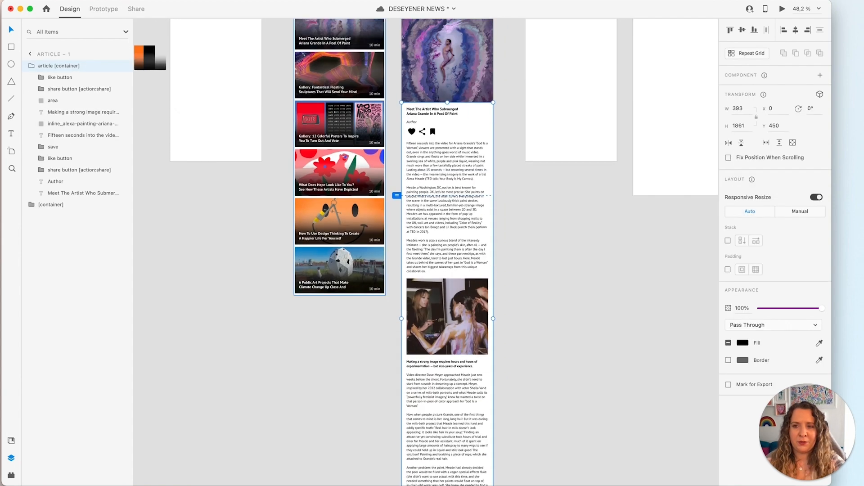
pyautogui.click(31, 65)
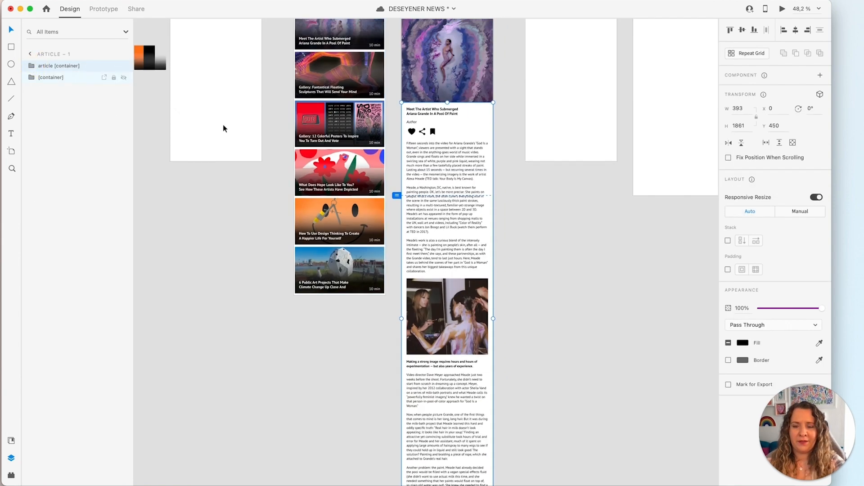
pyautogui.scroll(3, 390, 200)
pyautogui.scroll(3, 391, 199)
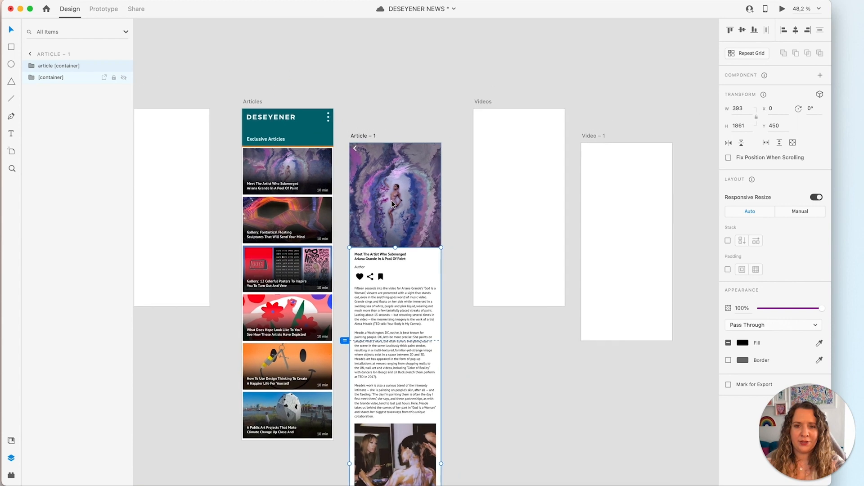
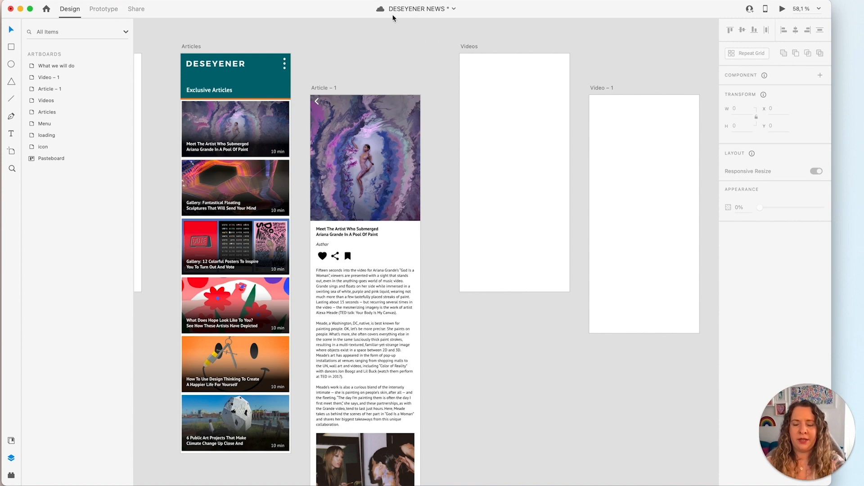
# Copy the DESEYENER top bar group from the Articles artboard to the same place on the Videos artboard.
pyautogui.click(221, 71)
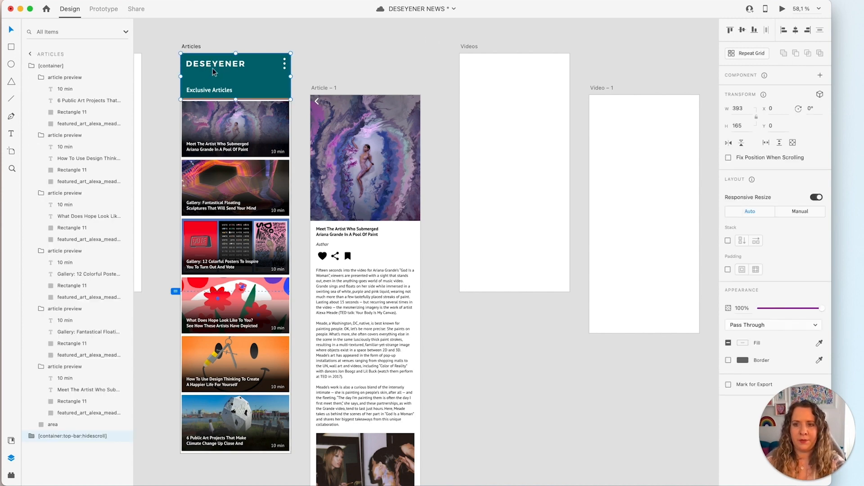
pyautogui.click(31, 67)
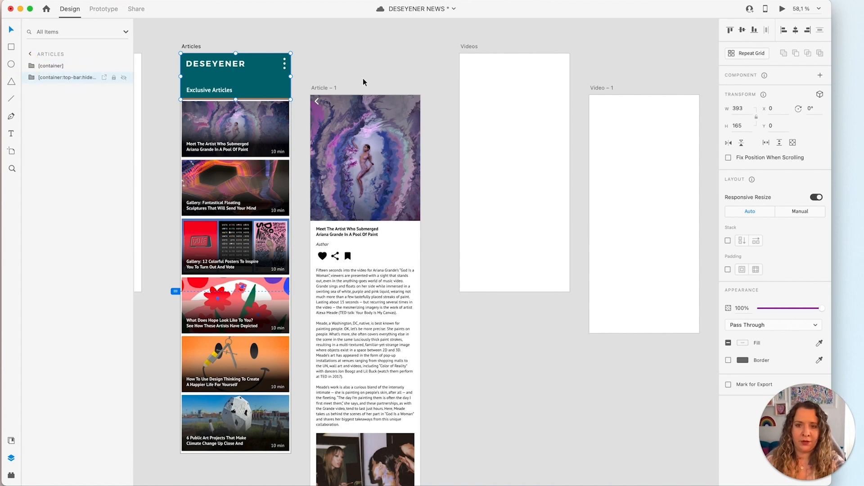
pyautogui.click(491, 87)
pyautogui.press('super+v')
# Change the "Exclusive Articles" title in the Videos artboard's top bar to "Videos".
pyautogui.doubleClick(494, 90)
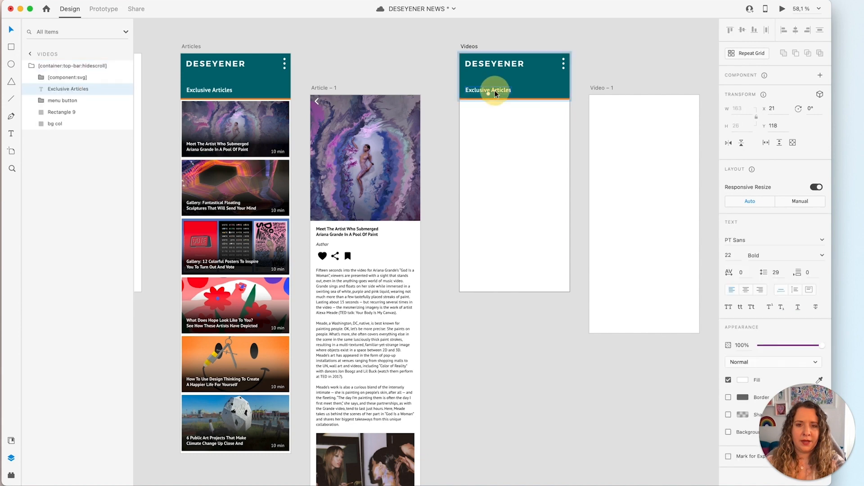
pyautogui.doubleClick(495, 90)
pyautogui.write('Videos')
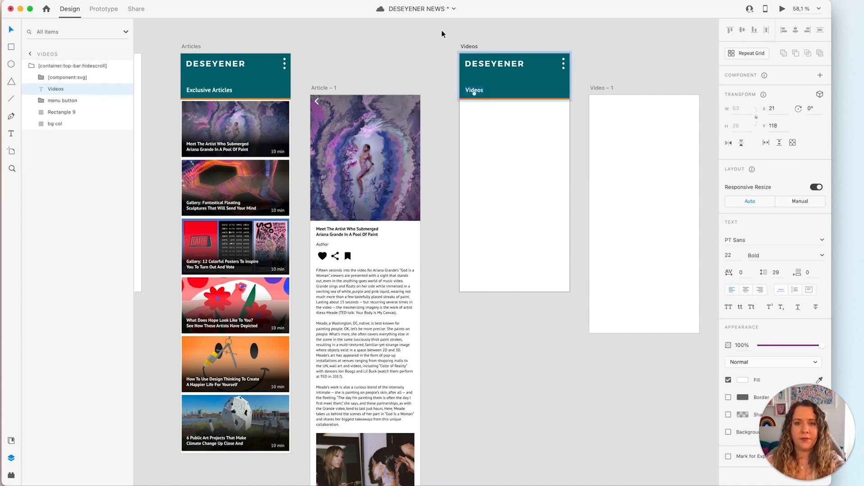
pyautogui.click(440, 42)
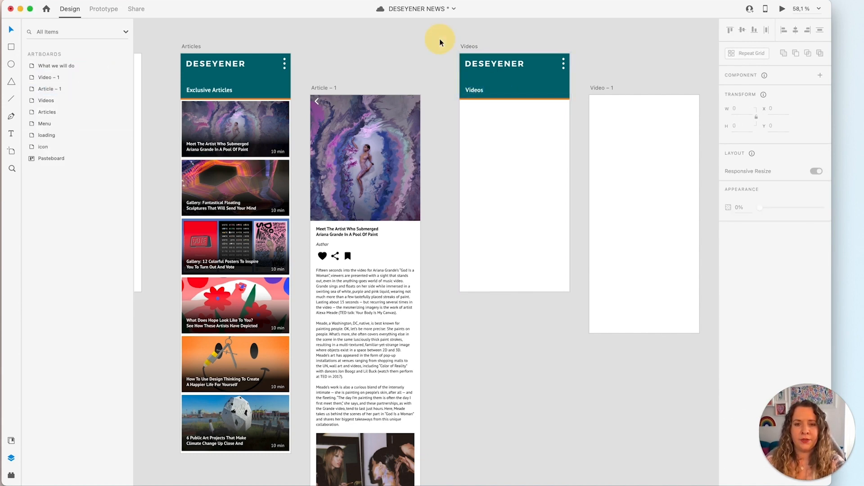
pyautogui.click(477, 69)
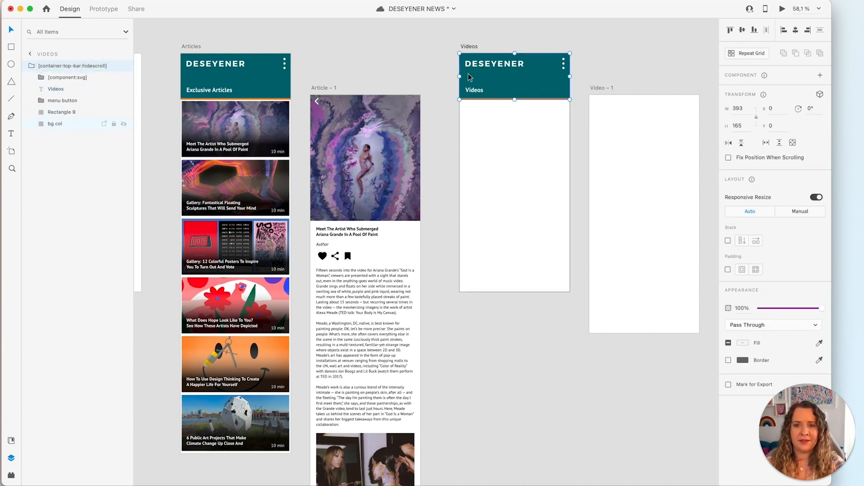
pyautogui.click(378, 70)
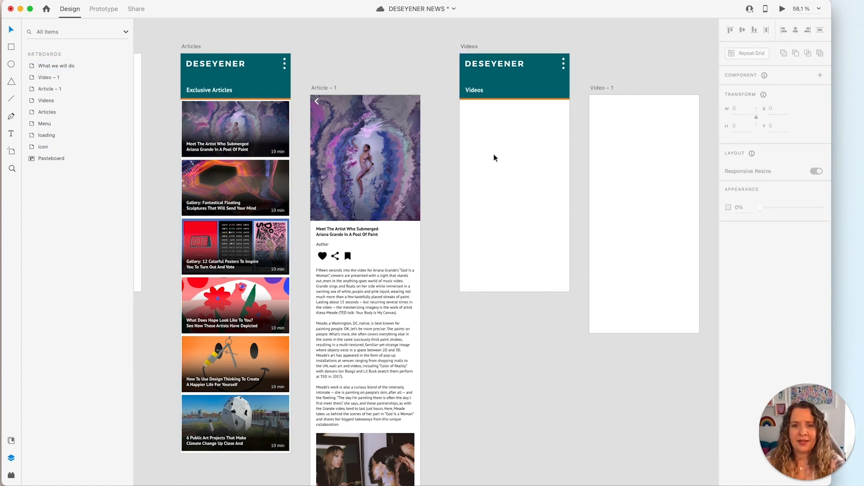
# Show the layout grid and draw a borderless #C7C7C7 grey rectangle about 350 × 250 below the top bar on Videos.
pyautogui.scroll(5, 528, 130)
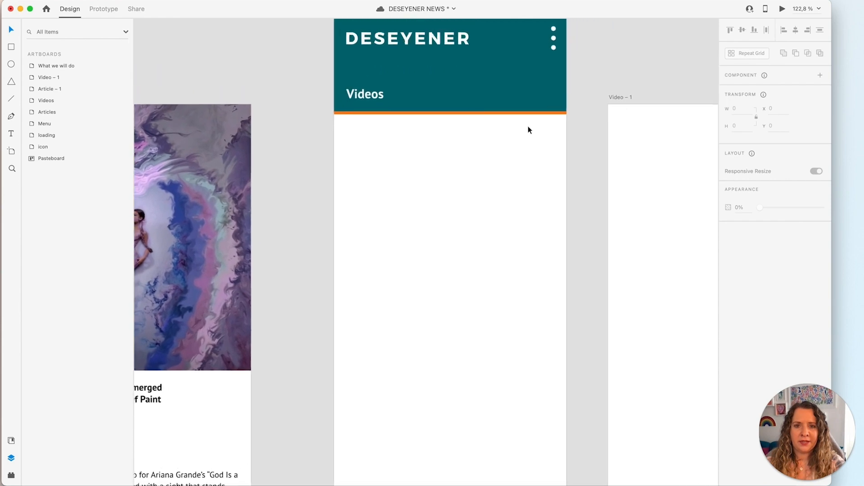
pyautogui.hscroll(3, 517, 148)
pyautogui.scroll(1, 517, 148)
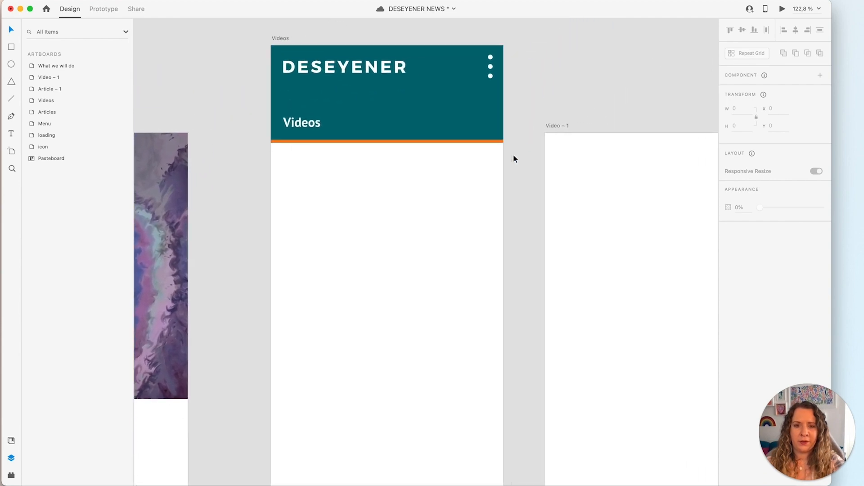
pyautogui.press('super+shift+apostrophe')
pyautogui.press('r')
pyautogui.moveTo(283, 158)
pyautogui.mouseDown()
pyautogui.moveTo(494, 285)
pyautogui.moveTo(490, 306)
pyautogui.mouseUp()
pyautogui.click(743, 302)
pyautogui.moveTo(627, 261); pyautogui.dragTo(627, 271)
pyautogui.click(728, 320)
# Duplicate the grey rectangle and shorten the copy from above to 350 × 188, starting at Y 254.
pyautogui.press('v')
pyautogui.press('super+d')
pyautogui.moveTo(386, 158); pyautogui.dragTo(386, 195)
# Give the shorter rectangle a linear gradient fill running from transparent at its upper edge to black near its lower edge.
pyautogui.click(743, 303)
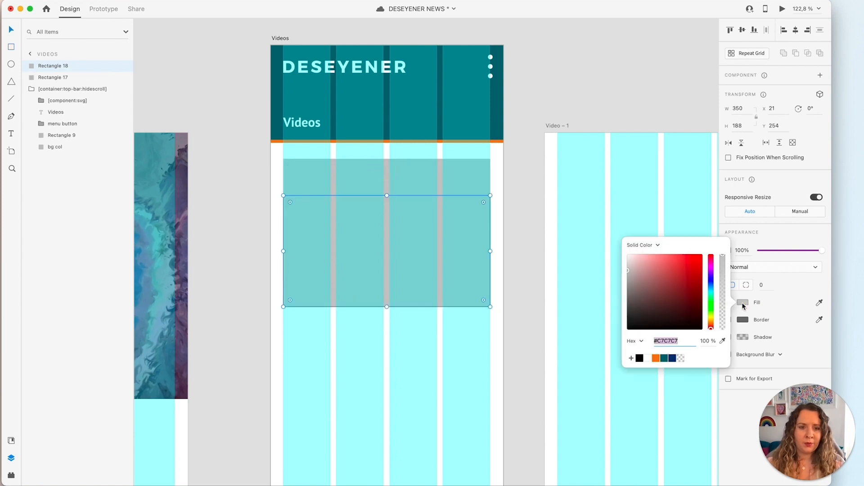
pyautogui.click(644, 245)
pyautogui.click(646, 256)
pyautogui.moveTo(387, 306); pyautogui.dragTo(387, 279)
pyautogui.moveTo(628, 308); pyautogui.dragTo(627, 335)
pyautogui.click(628, 251)
pyautogui.moveTo(723, 261); pyautogui.dragTo(723, 332)
pyautogui.click(387, 278)
# Add the text "Heading goes here" in white PT Sans Bold 16 over the dark lower part of the gradient.
pyautogui.press('t')
pyautogui.click(319, 338)
pyautogui.write('Reading goes here')
pyautogui.click(825, 264)
pyautogui.click(763, 292)
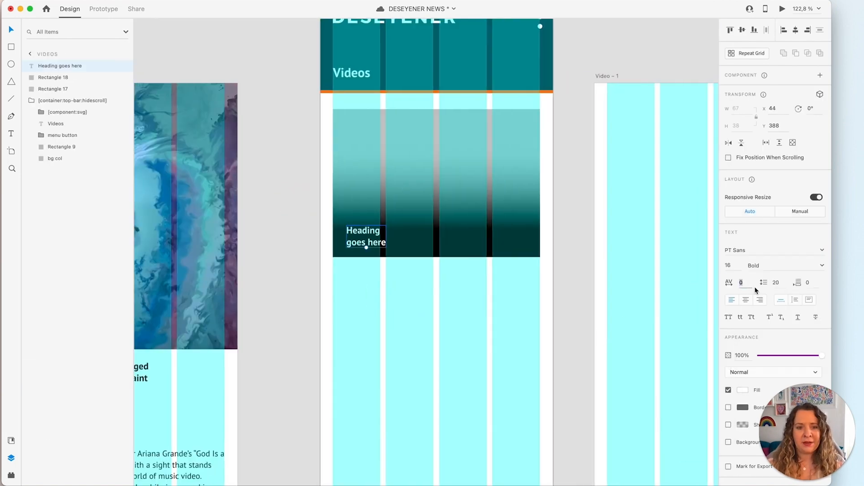
pyautogui.click(615, 333)
# Widen the heading's text box across most of the card and align its left edge with the first grid column.
pyautogui.moveTo(386, 236); pyautogui.dragTo(486, 236)
pyautogui.moveTo(347, 236); pyautogui.dragTo(333, 236)
pyautogui.scroll(5, 464, 291)
pyautogui.hotkey('shift', 'Down')
# Widen the card's two rectangles to nearly the full artboard width and move the card up to X 5, Y 170.
pyautogui.moveTo(182, 176); pyautogui.dragTo(211, 210)
pyautogui.click(177, 360)
pyautogui.moveTo(177, 360); pyautogui.dragTo(256, 288)
pyautogui.moveTo(252, 282); pyautogui.dragTo(251, 259)
pyautogui.scroll(-3, 439, 306)
pyautogui.scroll(4, 440, 307)
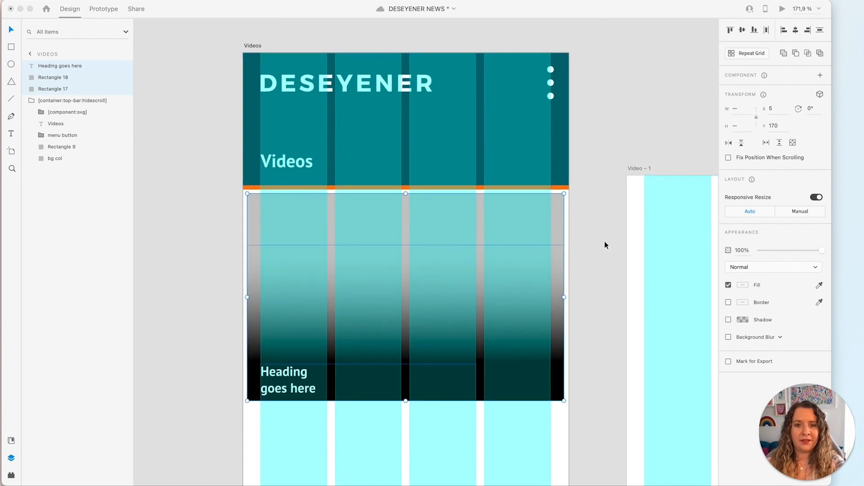
# Turn the selected video card into a repeat grid and extend it downward to repeat the card vertically.
pyautogui.click(747, 53)
pyautogui.scroll(-5, 480, 277)
pyautogui.scroll(-5, 441, 431)
pyautogui.moveTo(445, 235); pyautogui.dragTo(453, 340)
# Lengthen the Videos artboard downward to make room for more video cards.
pyautogui.scroll(6, 450, 315)
pyautogui.click(367, 148)
pyautogui.scroll(-6, 384, 174)
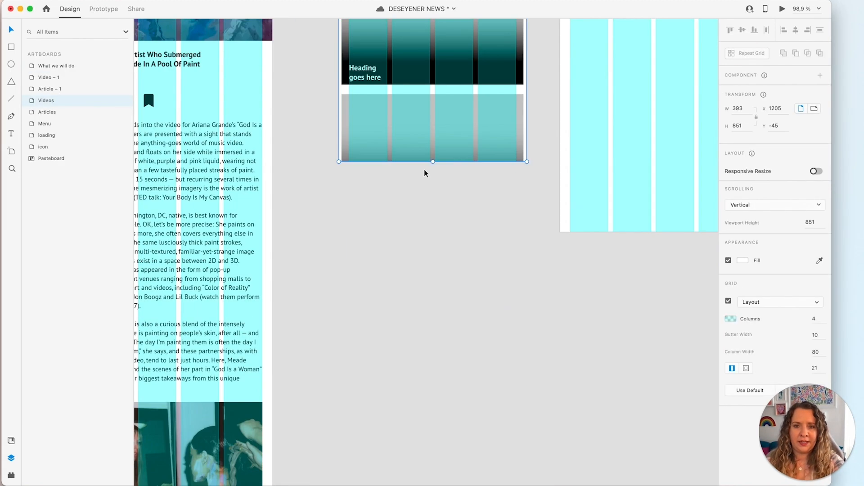
pyautogui.moveTo(432, 161); pyautogui.dragTo(432, 349)
# Fill the repeat grid's cards with the video screenshots and the video titles by dropping in the image files and the text file.
pyautogui.scroll(6, 432, 348)
pyautogui.moveTo(1, 54); pyautogui.dragTo(418, 144)
pyautogui.moveTo(1, 115); pyautogui.dragTo(356, 196)
# Tighten the vertical spacing between the video cards in the repeat grid and hide the layout grid.
pyautogui.scroll(-4, 405, 225)
pyautogui.scroll(2, 450, 202)
pyautogui.moveTo(466, 156); pyautogui.dragTo(466, 152)
pyautogui.click(496, 155)
pyautogui.press('shift+super+apostrophe')
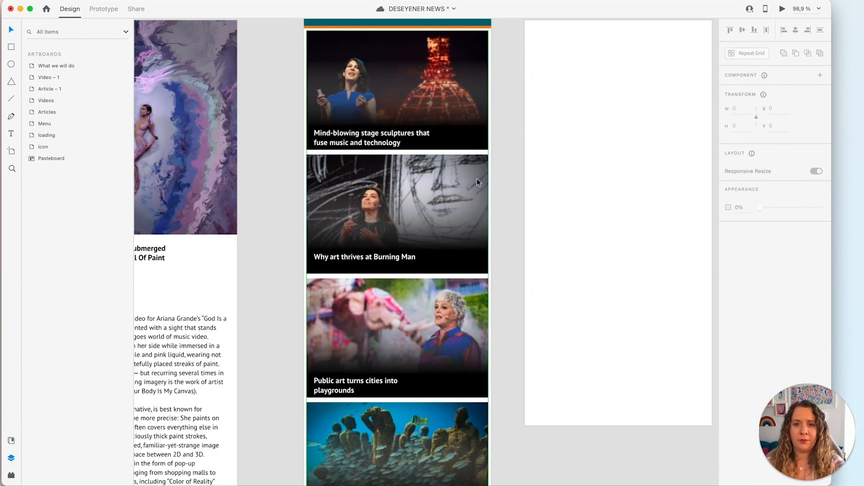
# Ungroup the repeat grid of video cards on the Videos artboard into separate card groups.
pyautogui.scroll(-3, 475, 181)
pyautogui.scroll(2, 476, 181)
pyautogui.hscroll(-1, 475, 181)
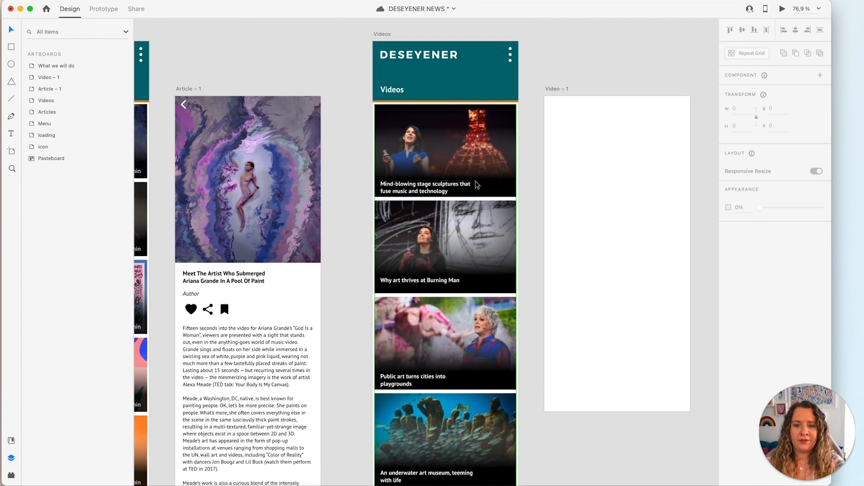
pyautogui.scroll(-1, 476, 181)
pyautogui.hscroll(2, 475, 181)
pyautogui.hscroll(-2, 475, 181)
pyautogui.scroll(5, 475, 181)
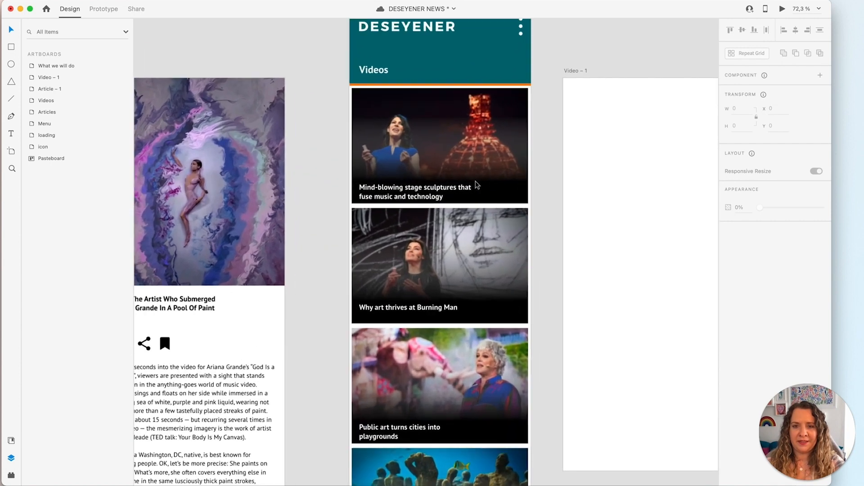
pyautogui.click(476, 181)
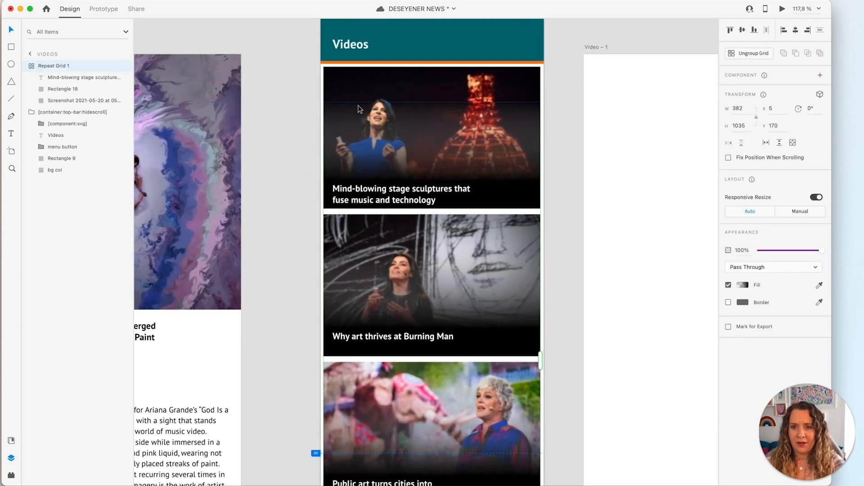
pyautogui.click(754, 53)
# Draw a rectangle over all the video cards at X 0, Y 165, sized 393 by 1079 to match the artboard's width.
pyautogui.press('r')
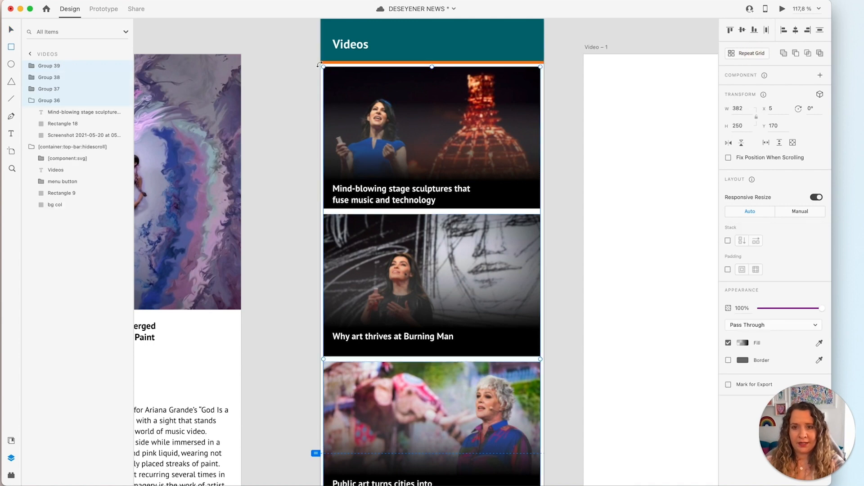
pyautogui.moveTo(314, 64)
pyautogui.mouseDown()
pyautogui.moveTo(335, 146)
pyautogui.moveTo(384, 207)
pyautogui.moveTo(409, 283)
pyautogui.moveTo(501, 322)
pyautogui.moveTo(542, 359)
pyautogui.moveTo(545, 374)
pyautogui.mouseUp()
pyautogui.scroll(-5, 384, 207)
pyautogui.scroll(-4, 502, 323)
pyautogui.scroll(2, 440, 292)
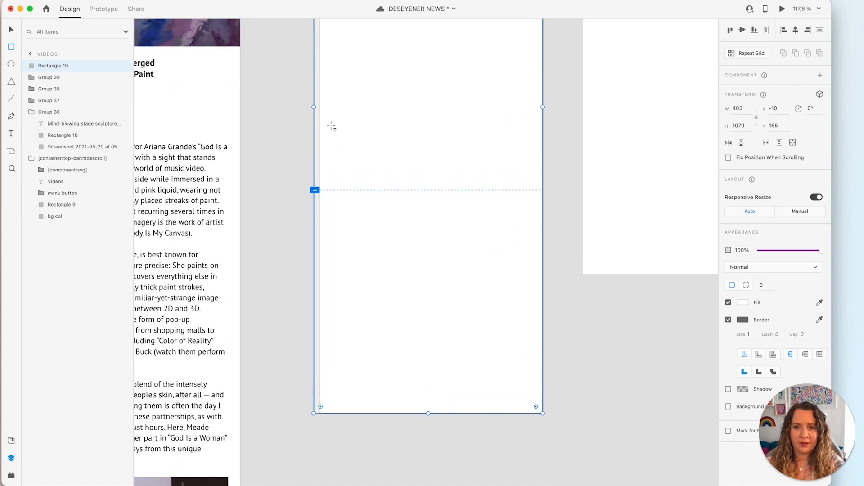
pyautogui.moveTo(313, 108); pyautogui.dragTo(318, 108)
pyautogui.scroll(10, 318, 108)
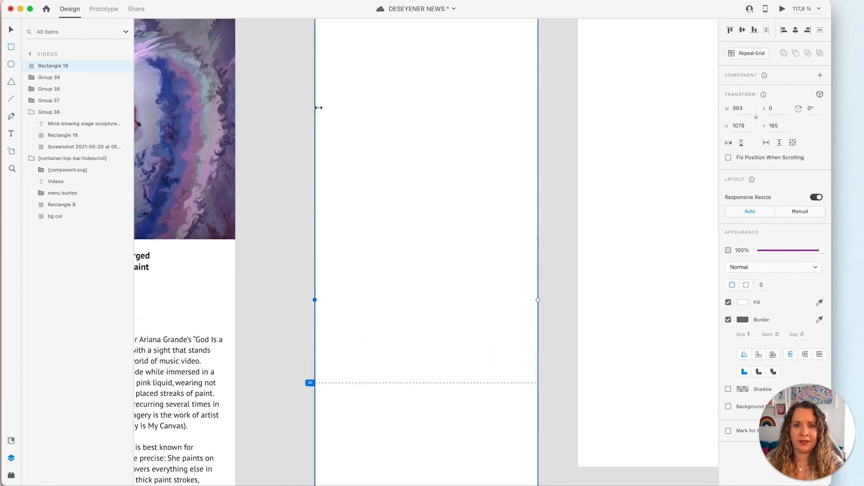
# Remove the fill and the border from the rectangle covering the video cards.
pyautogui.scroll(-7, 318, 107)
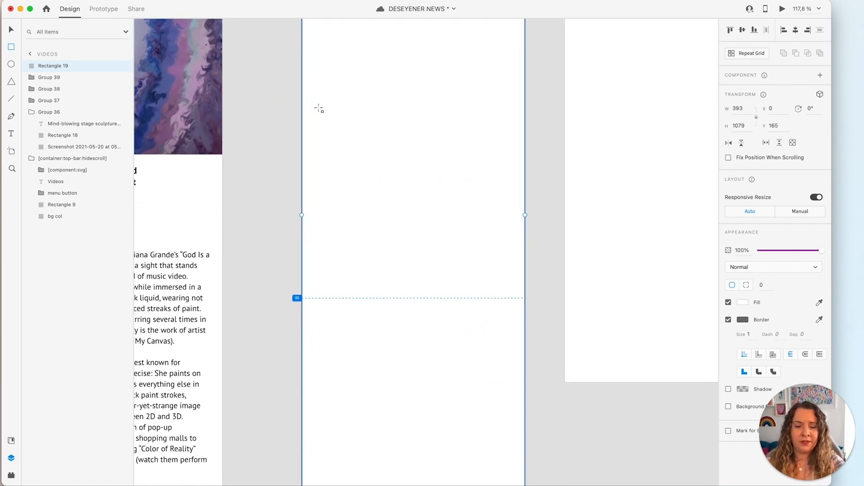
pyautogui.click(729, 303)
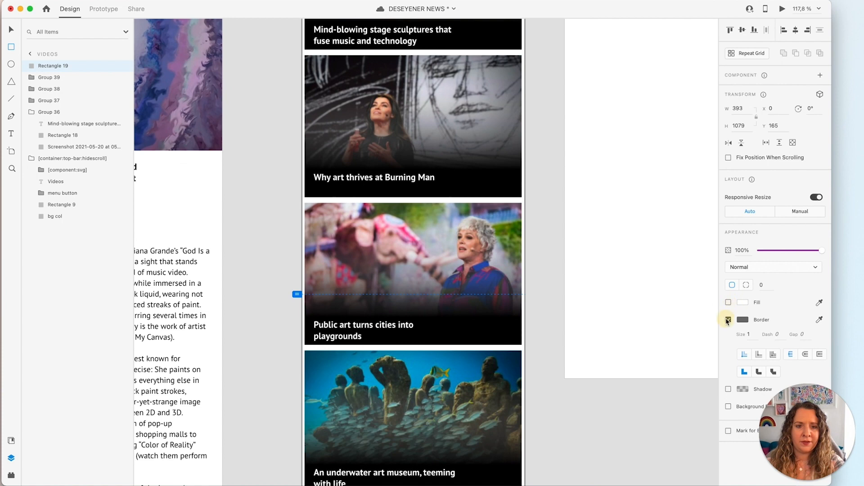
pyautogui.click(729, 320)
# Rename the invisible rectangle as "area" and send it to the back of the Videos artboard.
pyautogui.doubleClick(59, 67)
pyautogui.write('ar')
pyautogui.press('Return')
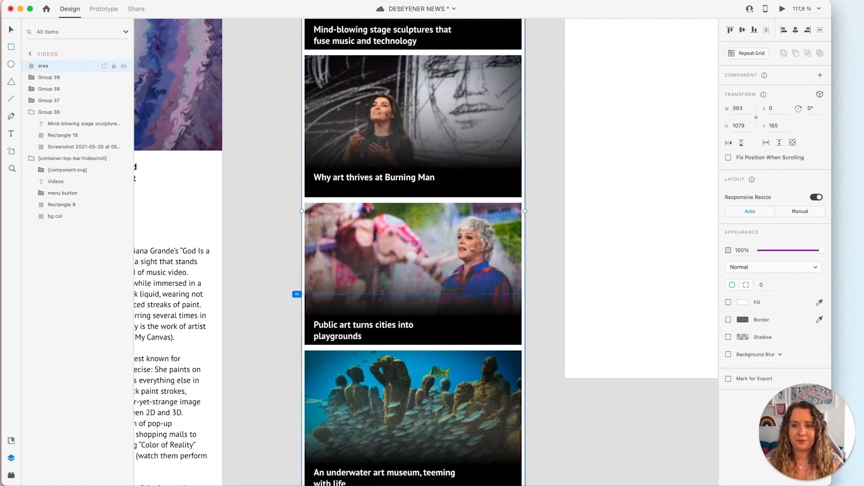
pyautogui.press('super+shift+bracketleft')
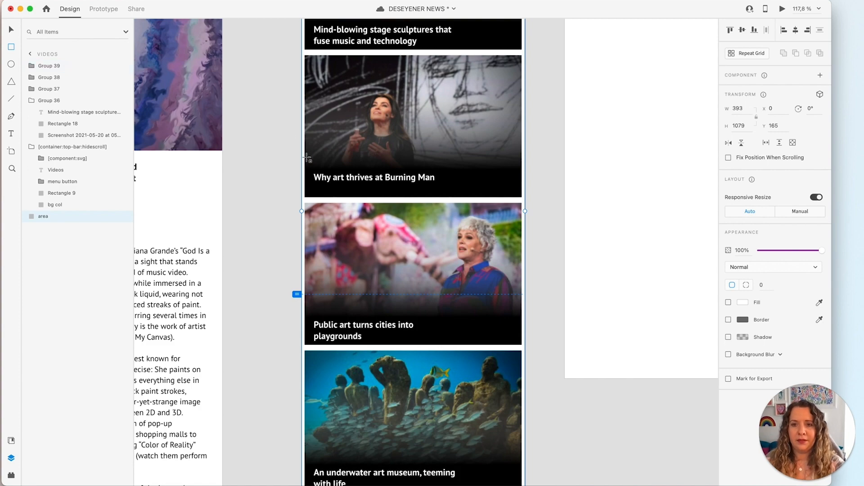
# Group the four video card groups together with the area rectangle on the Videos artboard.
pyautogui.scroll(-5, 299, 148)
pyautogui.click(293, 137)
pyautogui.scroll(4, 292, 134)
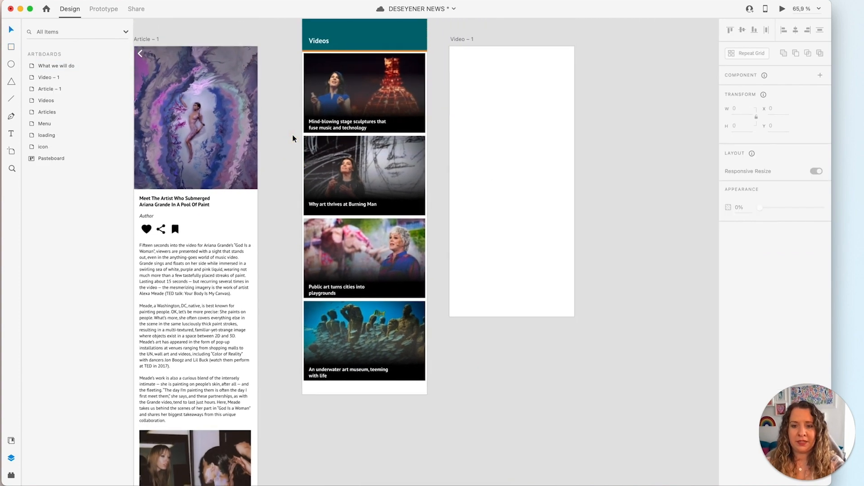
pyautogui.moveTo(304, 133); pyautogui.dragTo(447, 447)
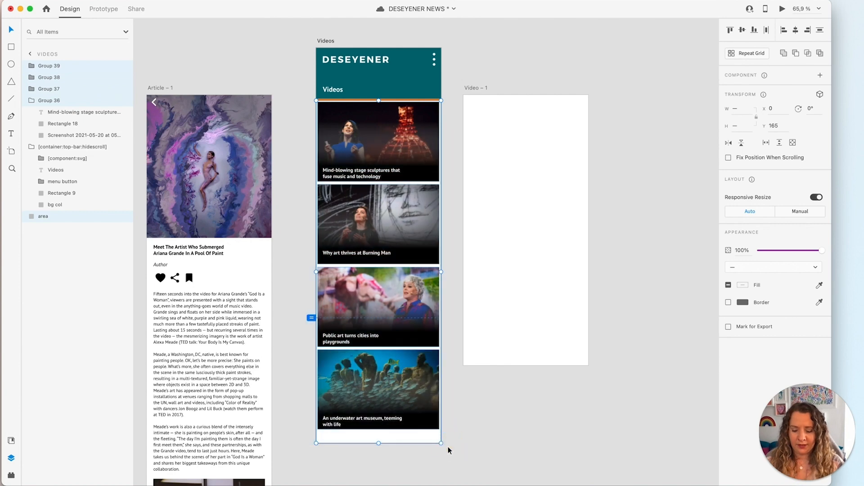
pyautogui.press('super+g')
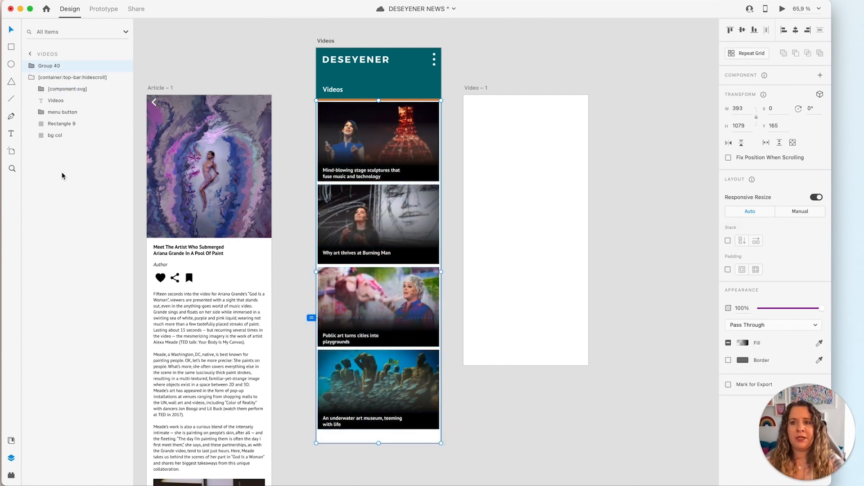
# Rename the Group 40 layer on the Videos artboard as "video thumbnails [container]".
pyautogui.doubleClick(50, 66)
pyautogui.write('video thumbnails [container')
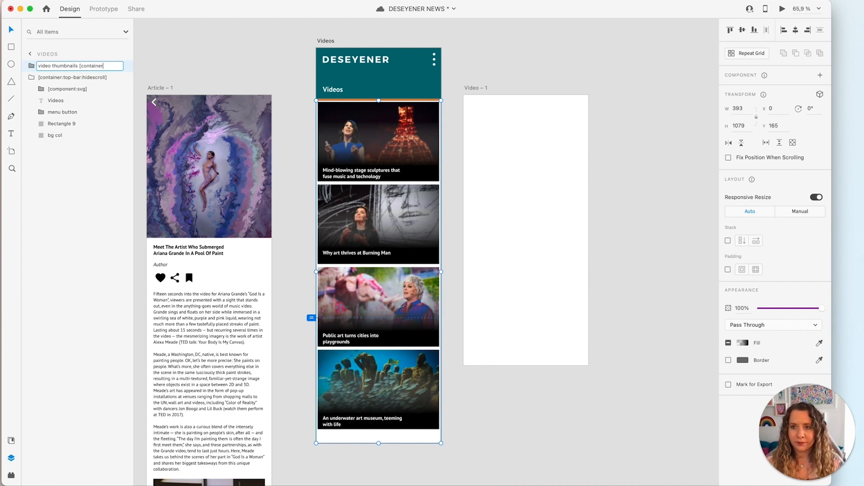
pyautogui.press('Return')
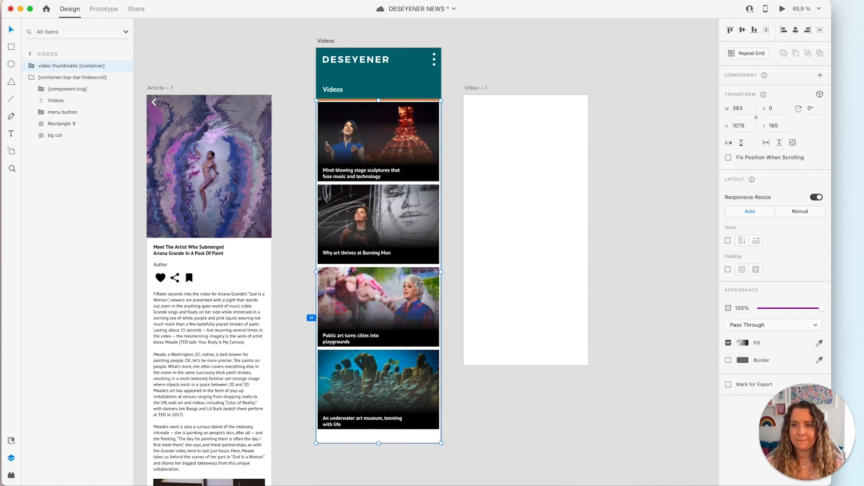
pyautogui.click(28, 77)
pyautogui.click(540, 66)
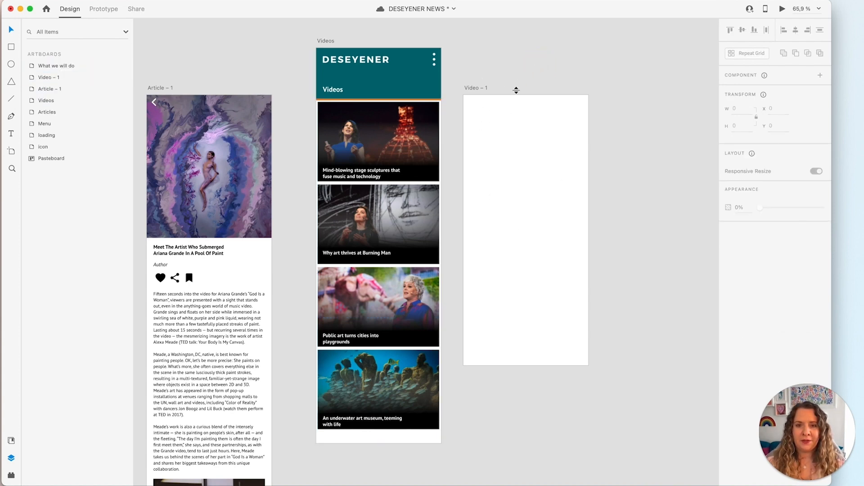
# Copy the "article [container]" group from the Article – 1 artboard into the empty Video – 1 artboard.
pyautogui.moveTo(528, 176); pyautogui.dragTo(542, 173)
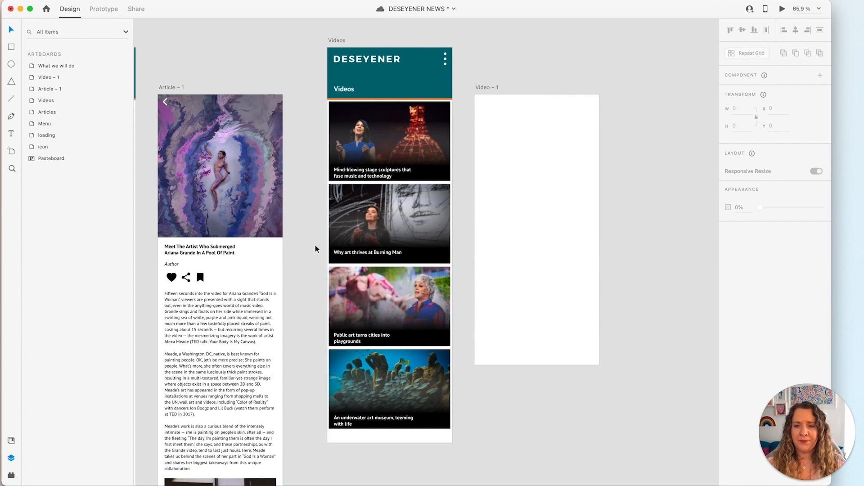
pyautogui.moveTo(299, 243); pyautogui.dragTo(171, 309)
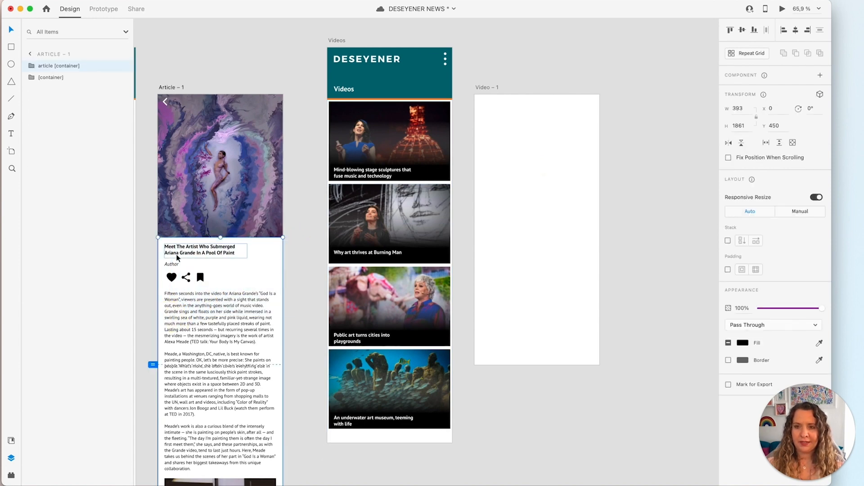
pyautogui.click(516, 238)
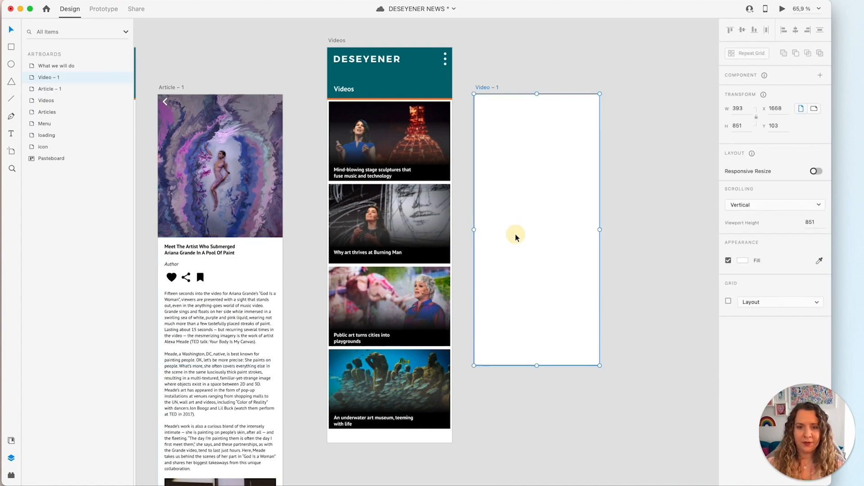
pyautogui.press('super+v')
# Delete the second image and the "Making a strong image" text block from the copied article group on Video – 1.
pyautogui.scroll(-10, 532, 292)
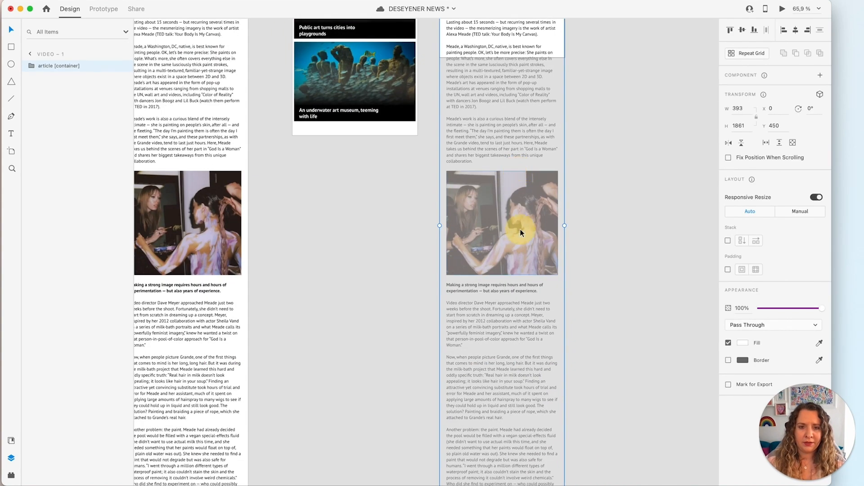
pyautogui.doubleClick(520, 228)
pyautogui.press('Delete')
pyautogui.click(520, 317)
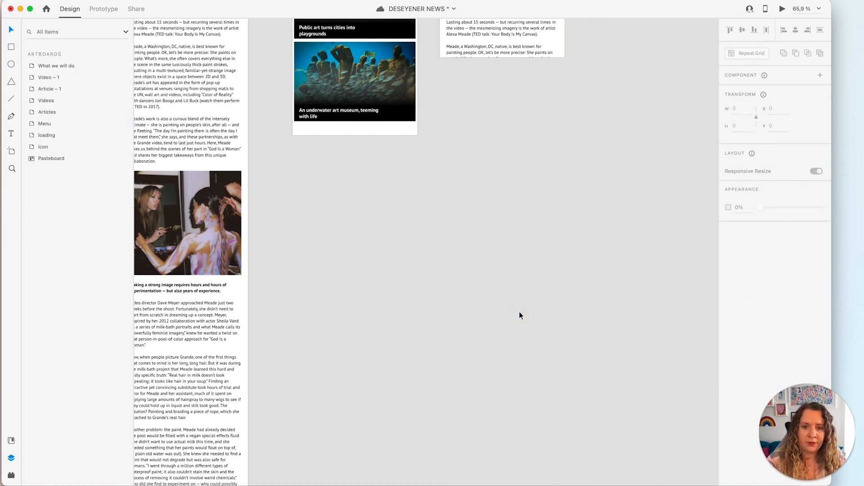
pyautogui.click(464, 34)
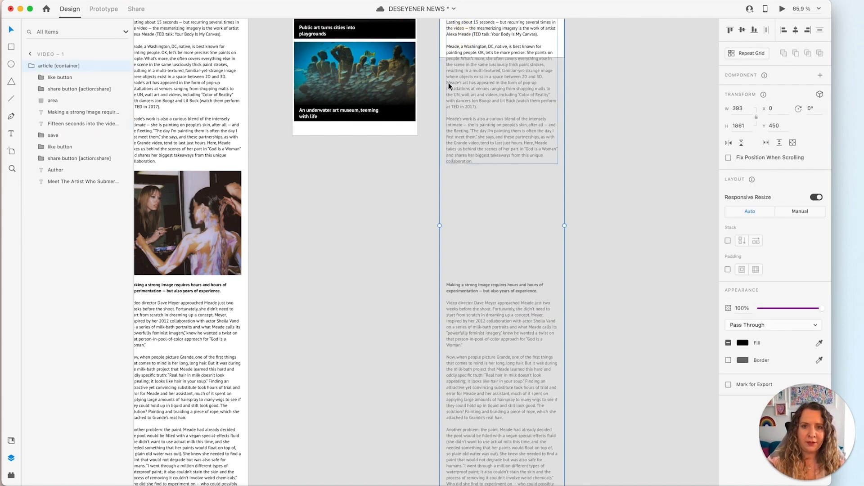
pyautogui.doubleClick(465, 290)
pyautogui.press('Delete')
# Delete the like and share buttons at the very end of the copied article group.
pyautogui.scroll(1, 465, 355)
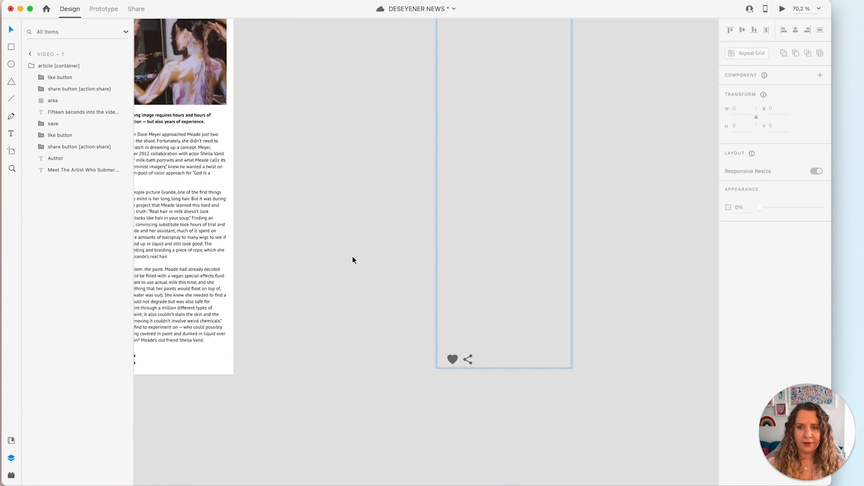
pyautogui.click(55, 78)
pyautogui.keyDown('shift'); pyautogui.click(55, 88); pyautogui.keyUp('shift')
pyautogui.press('Delete')
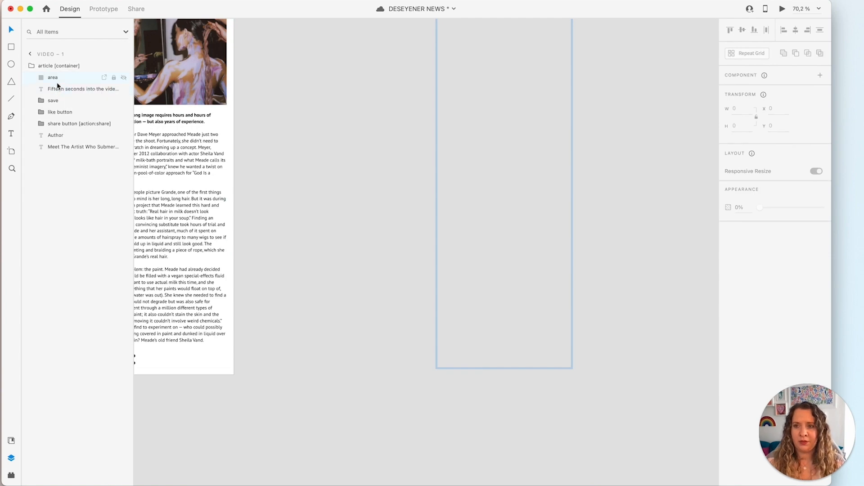
# Shorten the group's "area" background rectangle to a height of 401 so it ends at the artboard's lower edge.
pyautogui.click(57, 81)
pyautogui.moveTo(506, 365); pyautogui.dragTo(503, 179)
pyautogui.scroll(8, 517, 149)
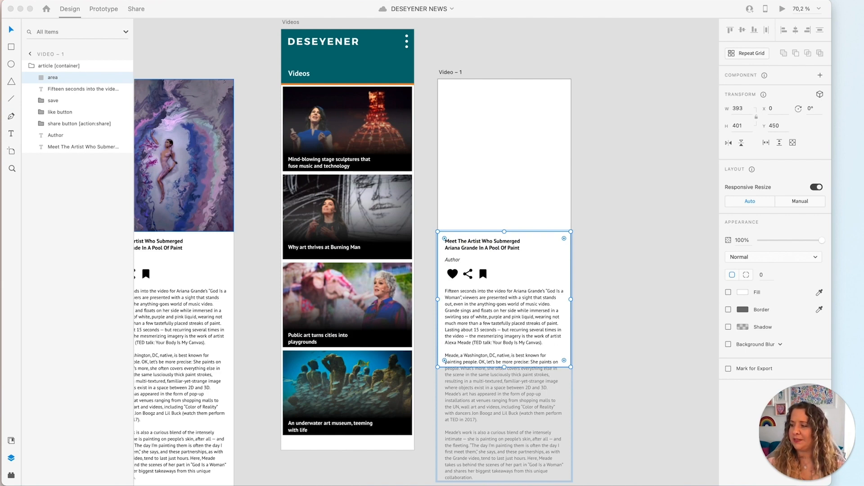
# Replace the article's body text on Video – 1 with the description of the underwater art museum video.
pyautogui.doubleClick(493, 319)
pyautogui.press('super+a')
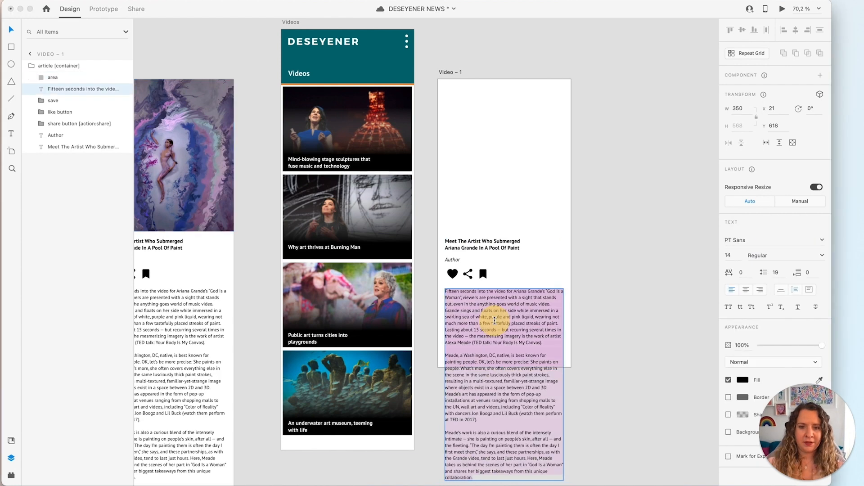
pyautogui.press('super+v')
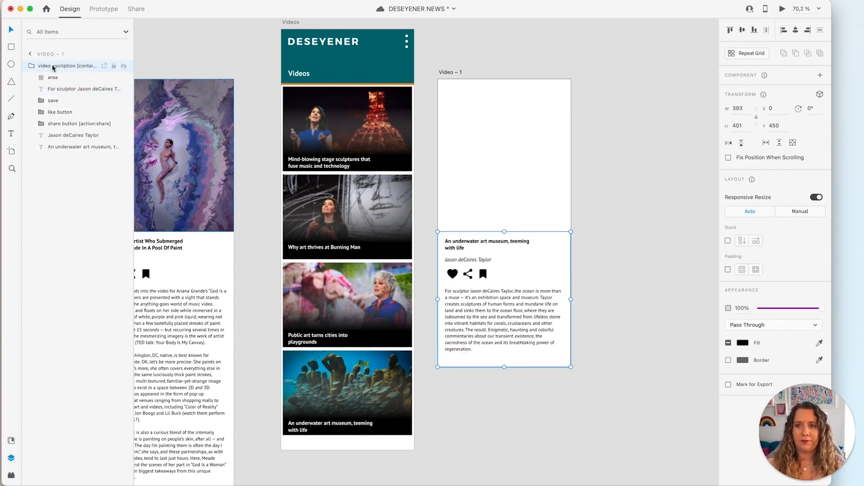
# Collapse the group and correct its name to "video description [container]".
pyautogui.click(33, 66)
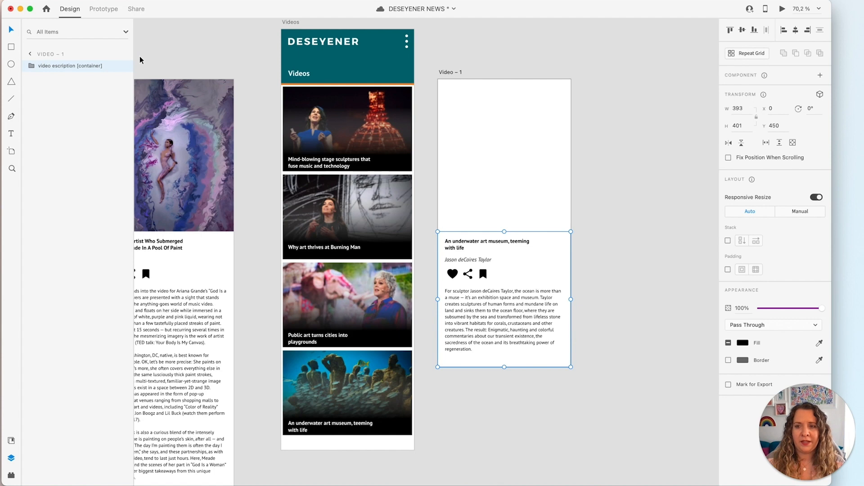
pyautogui.doubleClick(63, 65)
pyautogui.click(52, 65)
pyautogui.write('d')
pyautogui.press('Return')
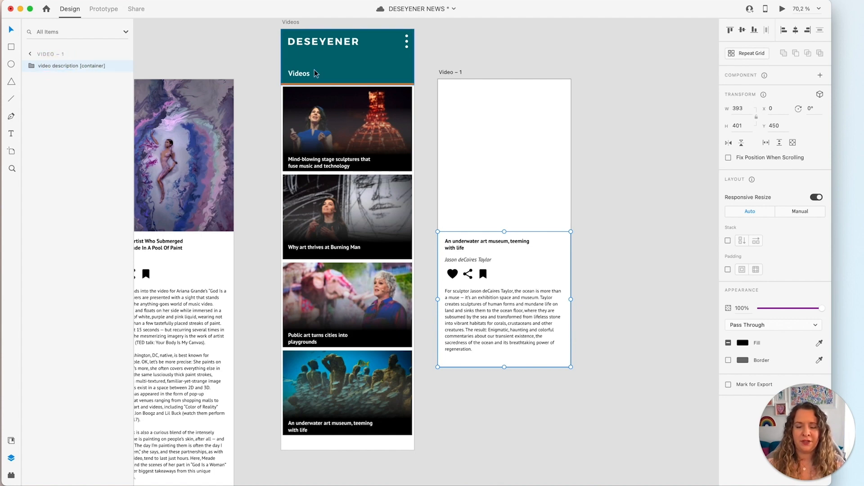
# Draw a 393 by 221 rectangle across the top of the Video – 1 artboard and remove its border.
pyautogui.click(494, 110)
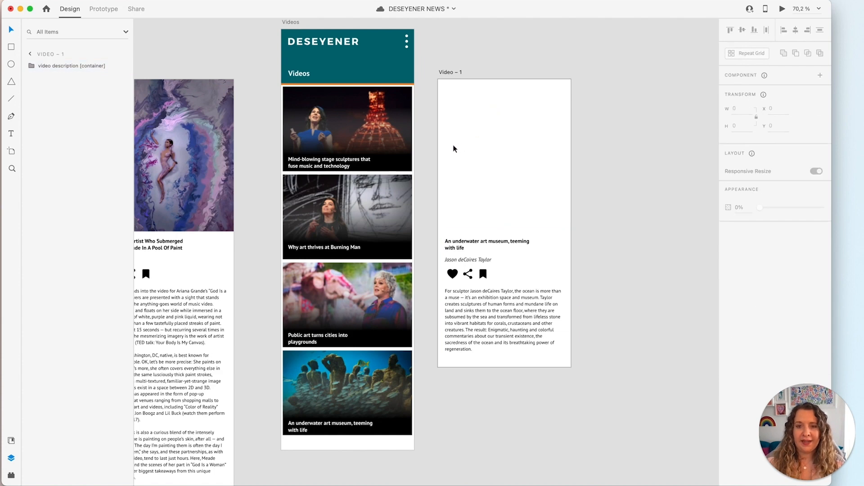
pyautogui.moveTo(439, 154); pyautogui.dragTo(570, 78)
pyautogui.scroll(5, 569, 79)
pyautogui.scroll(3, 569, 85)
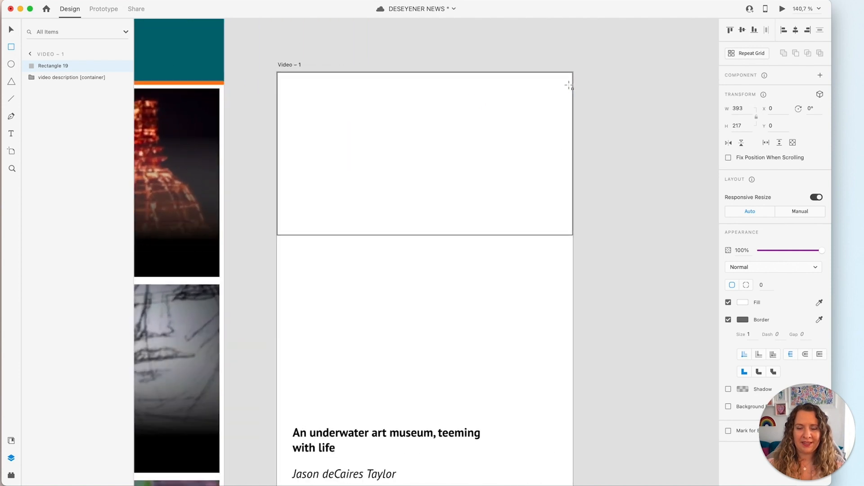
pyautogui.scroll(1, 477, 144)
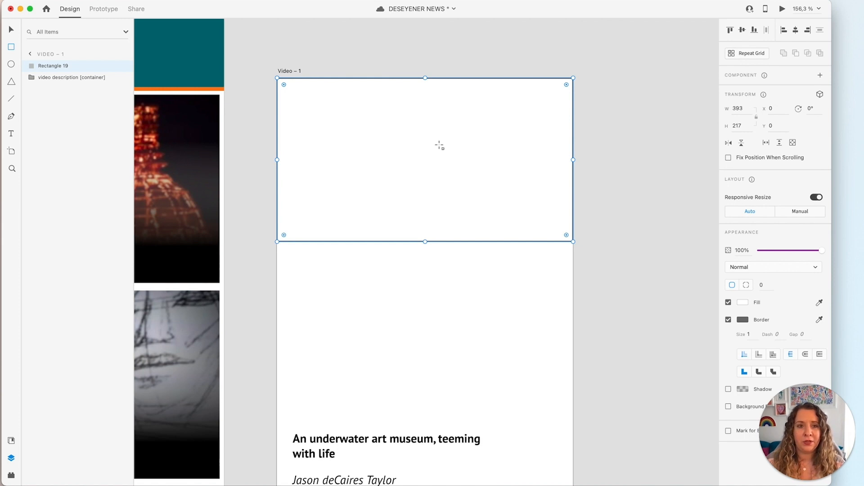
pyautogui.click(728, 320)
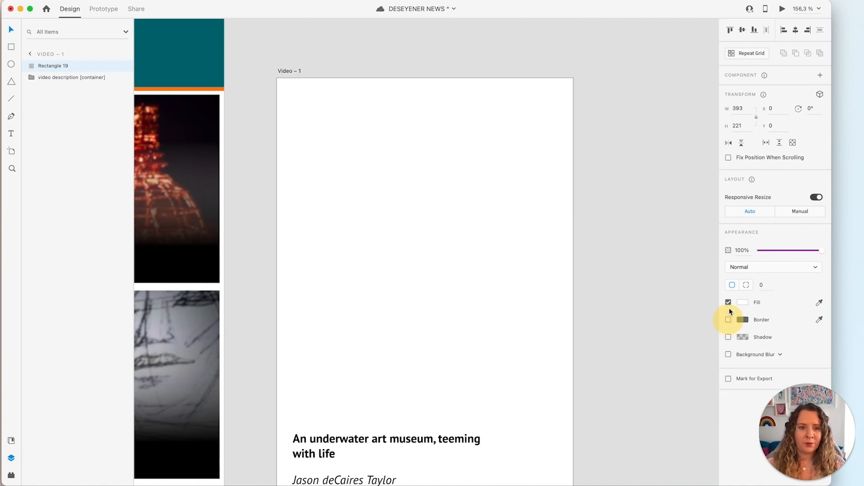
# Fill the new rectangle with a light blue, starting from the saved dark blue swatch.
pyautogui.click(728, 302)
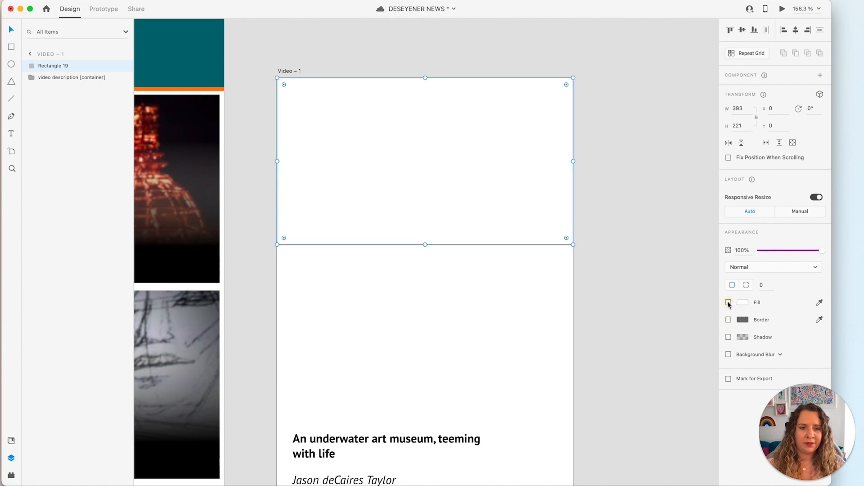
pyautogui.click(741, 302)
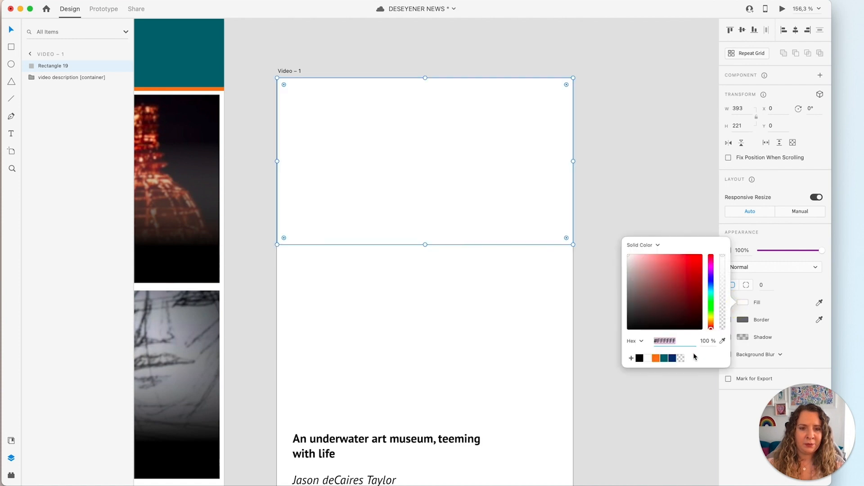
pyautogui.click(672, 358)
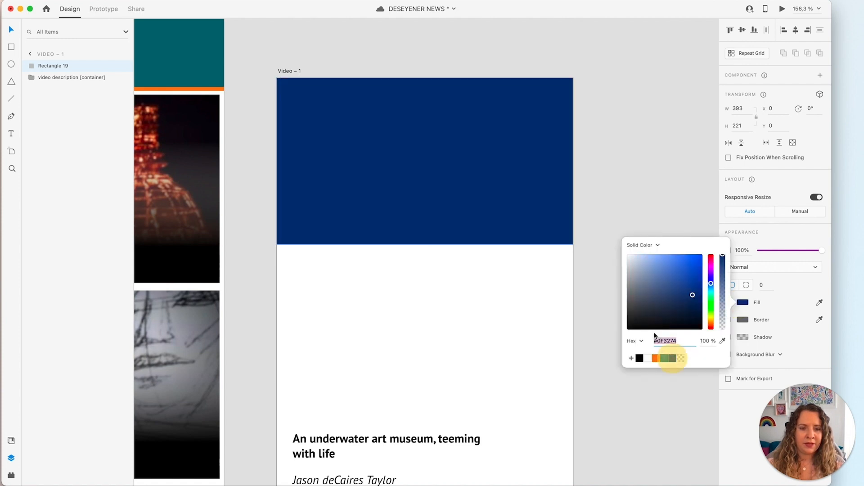
pyautogui.moveTo(627, 277); pyautogui.dragTo(644, 263)
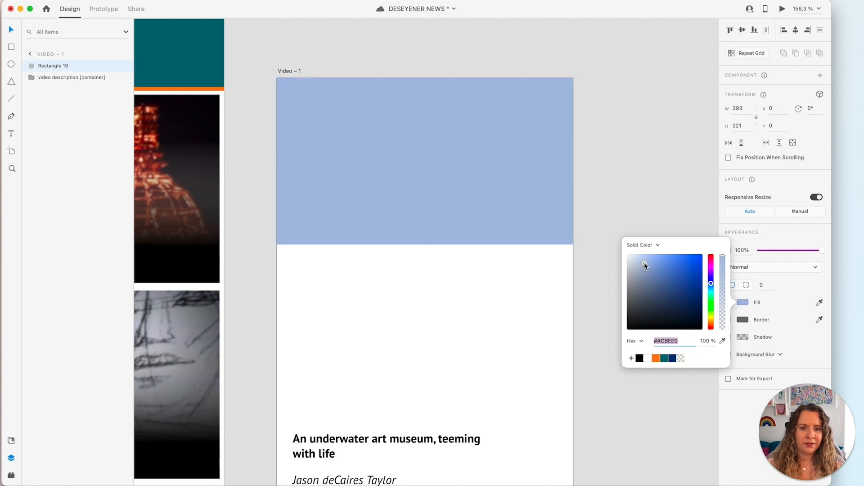
pyautogui.click(603, 203)
# Move the video description group up to Y 221, directly below the blue rectangle.
pyautogui.scroll(-3, 584, 336)
pyautogui.scroll(1, 549, 367)
pyautogui.click(501, 420)
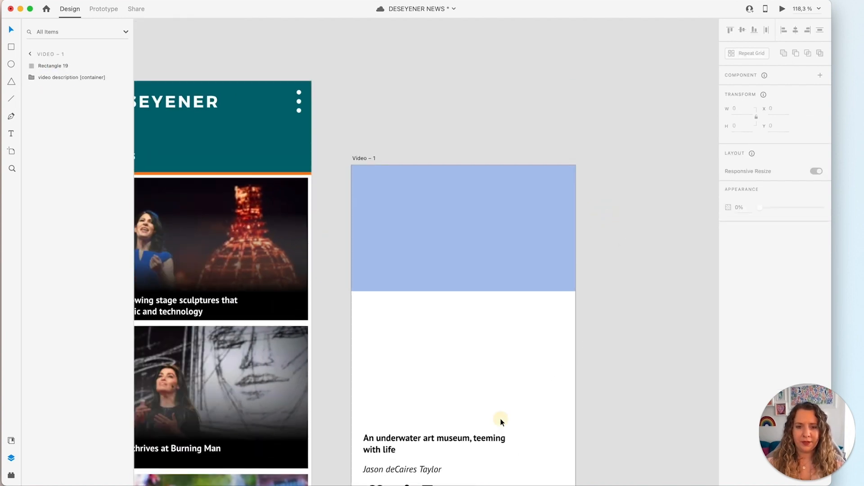
pyautogui.moveTo(519, 409); pyautogui.dragTo(515, 319)
pyautogui.click(492, 360)
pyautogui.moveTo(502, 358); pyautogui.dragTo(492, 220)
pyautogui.scroll(5, 495, 205)
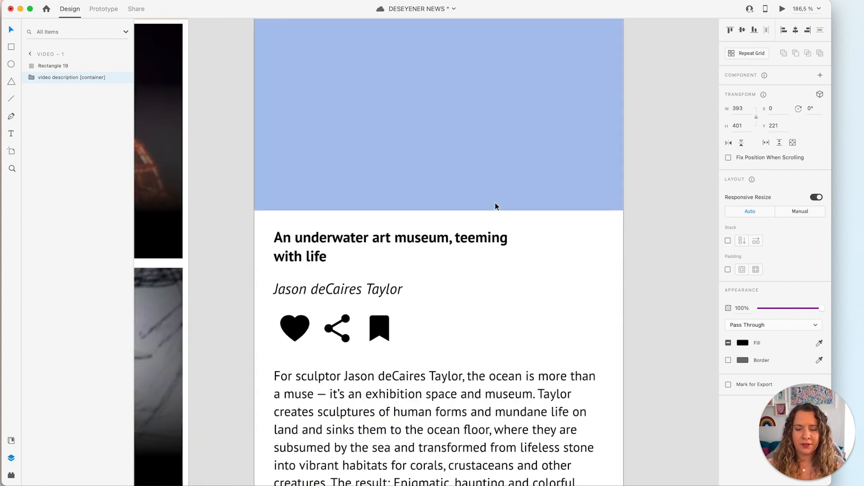
pyautogui.scroll(3, 517, 209)
pyautogui.click(517, 230)
pyautogui.click(509, 310)
pyautogui.moveTo(509, 310); pyautogui.dragTo(508, 360)
pyautogui.press('super+z')
pyautogui.click(713, 337)
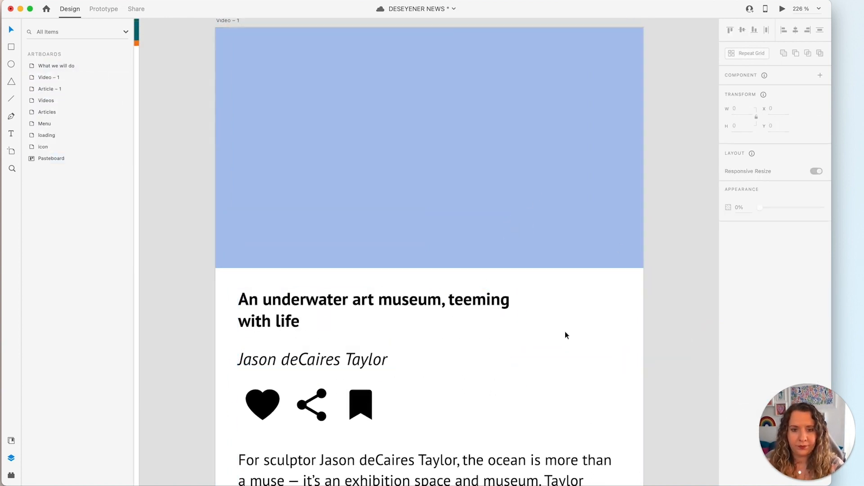
pyautogui.click(489, 306)
pyautogui.moveTo(487, 308)
pyautogui.mouseDown()
pyautogui.moveTo(488, 332)
pyautogui.moveTo(485, 304)
pyautogui.mouseUp()
pyautogui.click(698, 329)
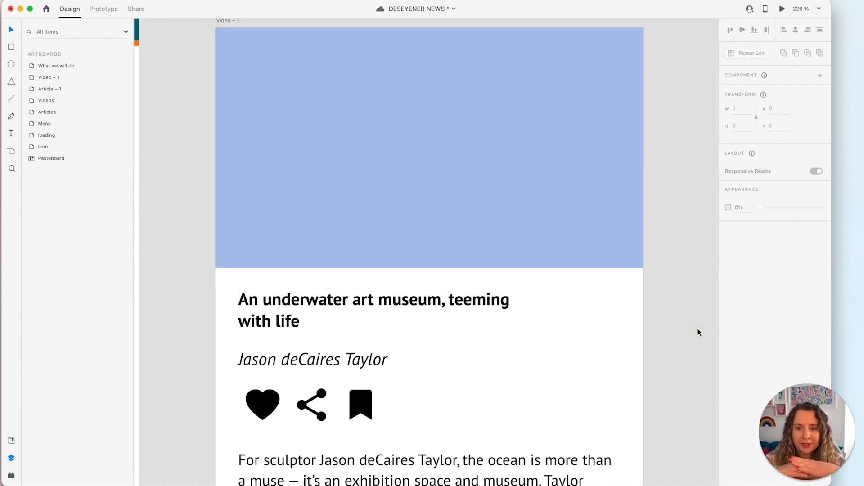
# Examine the layout of the Video – 1 page beside the Videos listing page.
pyautogui.scroll(-5, 693, 335)
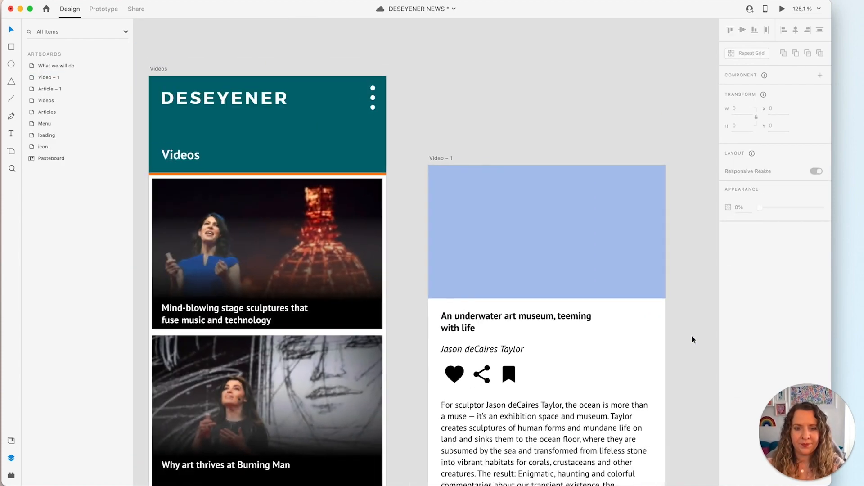
pyautogui.scroll(-1, 692, 335)
pyautogui.hscroll(1, 692, 336)
pyautogui.scroll(-1, 692, 336)
pyautogui.scroll(-2, 691, 335)
pyautogui.hscroll(1, 692, 336)
pyautogui.scroll(1, 691, 336)
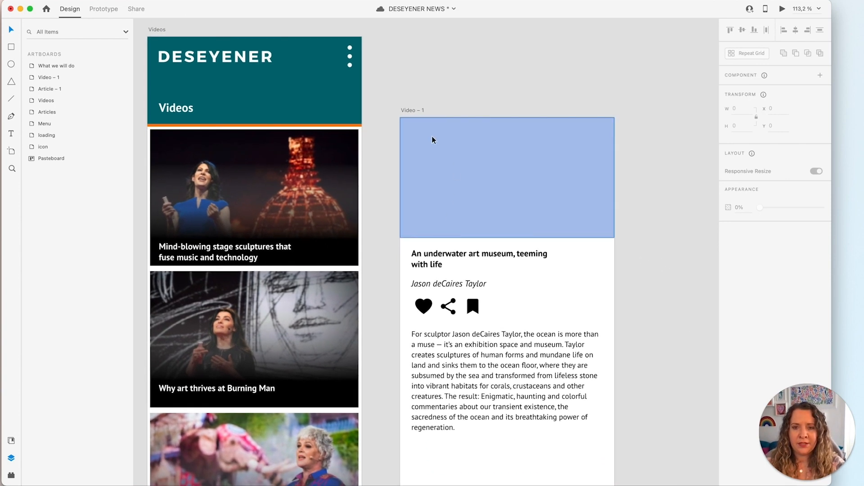
pyautogui.scroll(-2, 567, 251)
pyautogui.hscroll(-1, 567, 250)
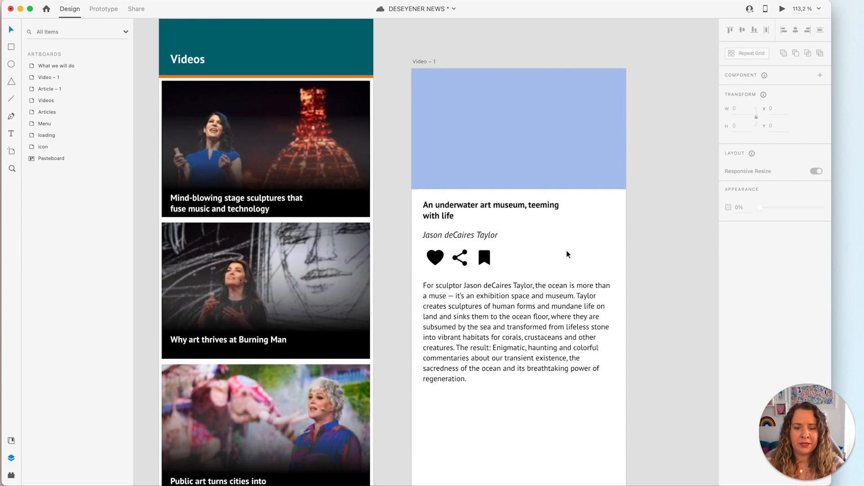
# Copy the back button group from Article – 1 into the upper-left corner of the Video – 1 artboard.
pyautogui.hscroll(-12, 417, 99)
pyautogui.scroll(1, 417, 99)
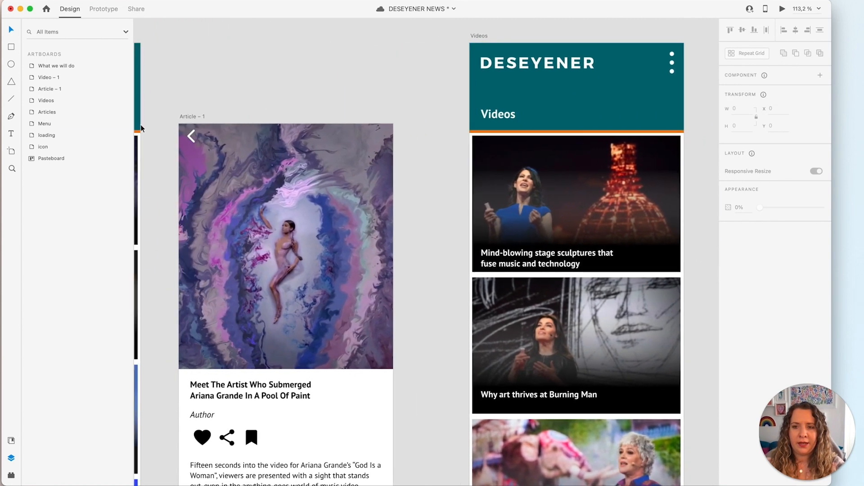
pyautogui.doubleClick(193, 136)
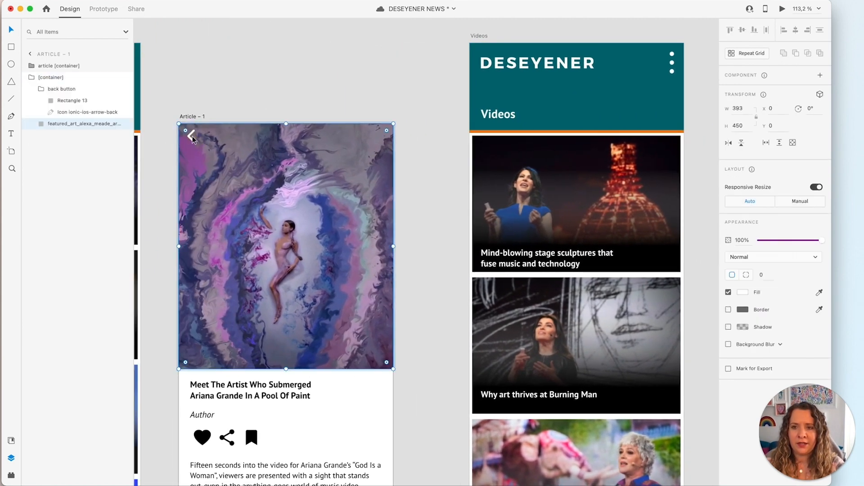
pyautogui.click(77, 91)
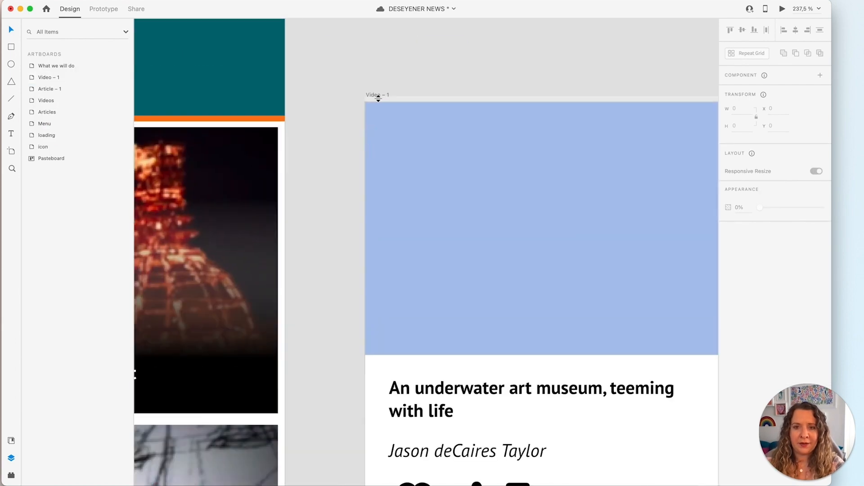
pyautogui.click(377, 95)
pyautogui.hscroll(6, 440, 147)
pyautogui.scroll(-2, 440, 147)
pyautogui.press('super+v')
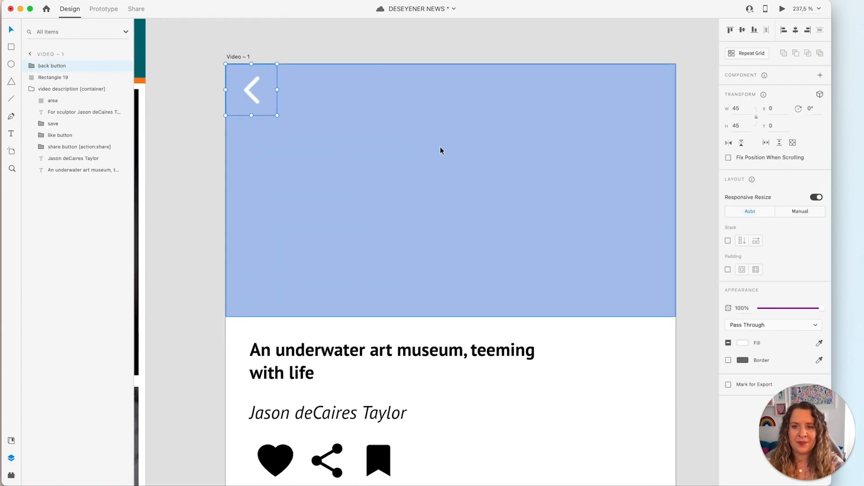
# Copy the expand icon from the pasteboard icon set near the lower-right corner of the Video – 1 blue rectangle, about 26 px wide.
pyautogui.scroll(-6, 441, 146)
pyautogui.hscroll(-8, 441, 146)
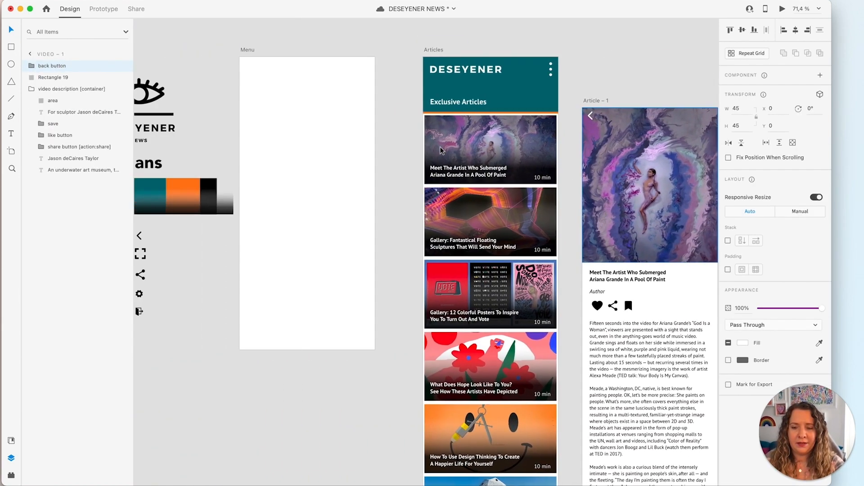
pyautogui.hscroll(-6, 441, 146)
pyautogui.scroll(6, 378, 252)
pyautogui.click(363, 260)
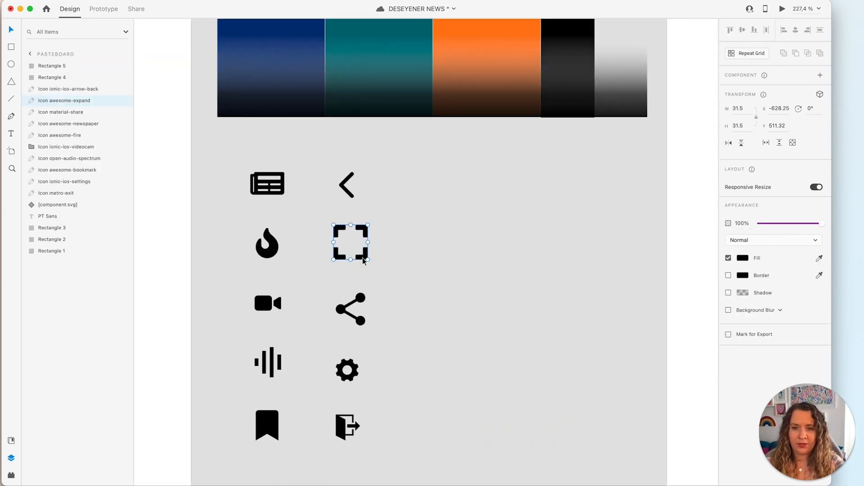
pyautogui.scroll(-6, 362, 260)
pyautogui.hscroll(10, 362, 260)
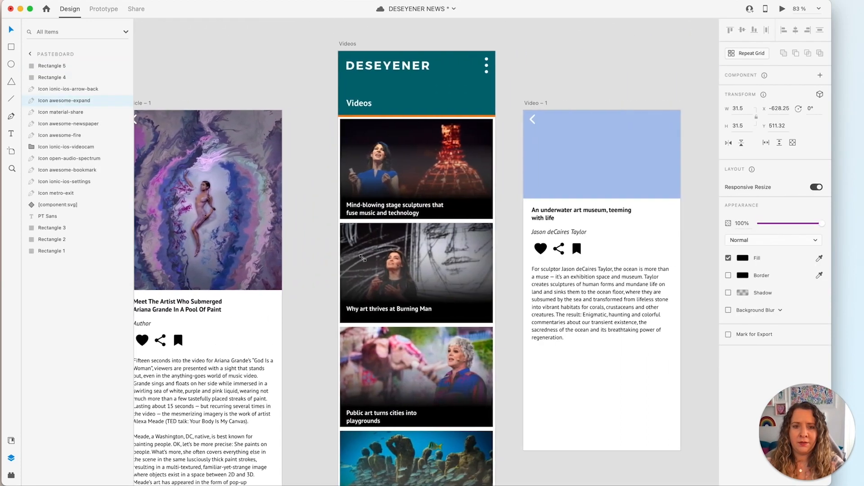
pyautogui.scroll(5, 535, 177)
pyautogui.click(259, 106)
pyautogui.press('super+v')
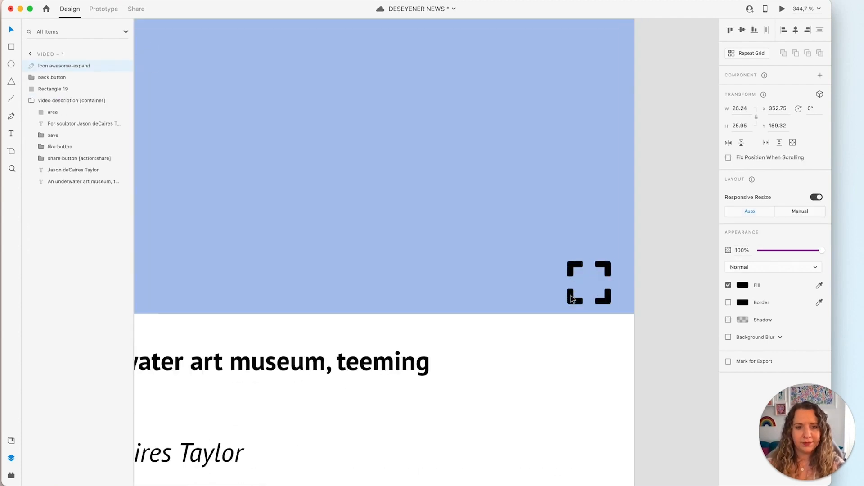
# Draw a rectangle without fill or border around the expand icon and name it "area".
pyautogui.moveTo(543, 249); pyautogui.dragTo(457, 174)
pyautogui.press('super+r')
pyautogui.write('area')
pyautogui.press('Return')
pyautogui.click(729, 302)
pyautogui.click(728, 320)
# Center the expand icon and its area rectangle on each other and group them as "fullscreen button".
pyautogui.keyDown('shift'); pyautogui.click(77, 79); pyautogui.keyUp('shift')
pyautogui.press('ctrl+super+c')
pyautogui.press('ctrl+super+m')
pyautogui.press('super+g')
pyautogui.press('super+r')
pyautogui.write('fullscreen button')
pyautogui.press('Return')
# Move the fullscreen button group into the lower-right corner of the blue rectangle.
pyautogui.moveTo(522, 223); pyautogui.dragTo(580, 259)
pyautogui.scroll(-3, 581, 259)
pyautogui.click(630, 251)
pyautogui.scroll(-1, 668, 212)
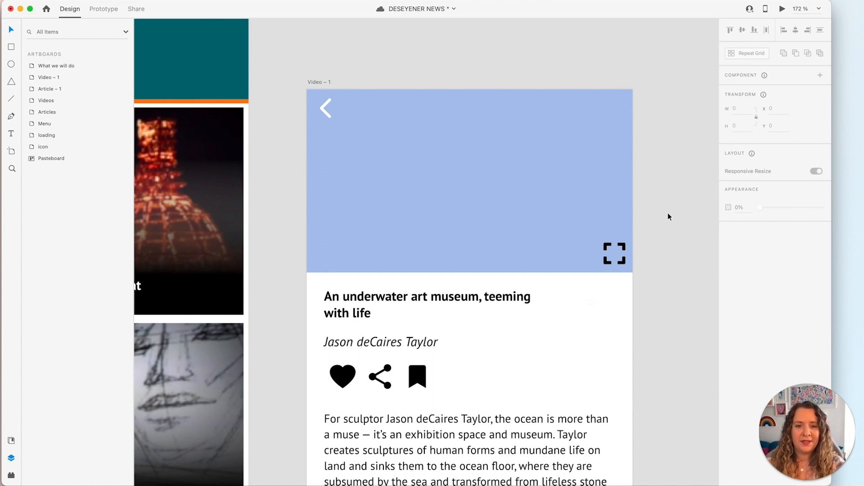
# Select the blue rectangle, switch to the Bravo Tags Master List in Chrome and look up the Video tag among the Components.
pyautogui.click(599, 219)
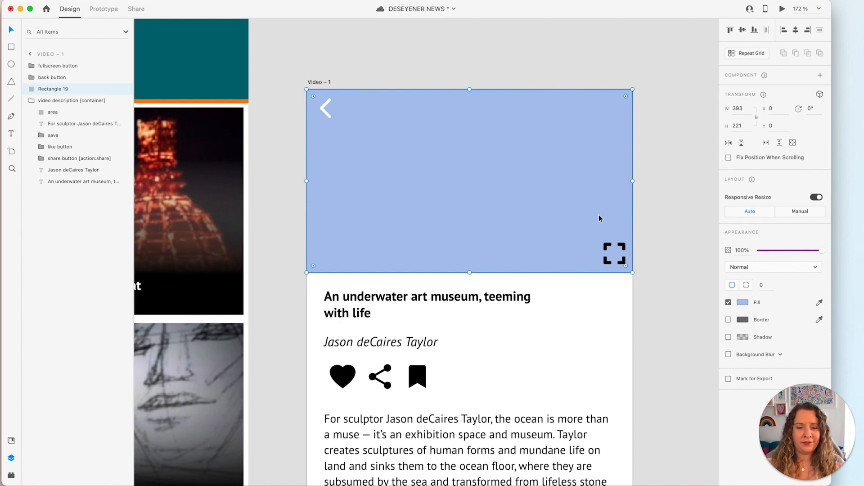
pyautogui.hotkey('ctrl', 'Up')
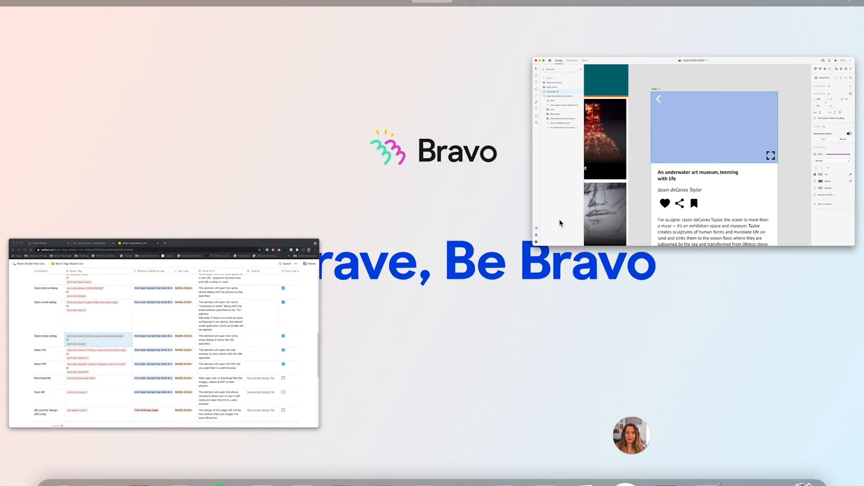
pyautogui.click(180, 285)
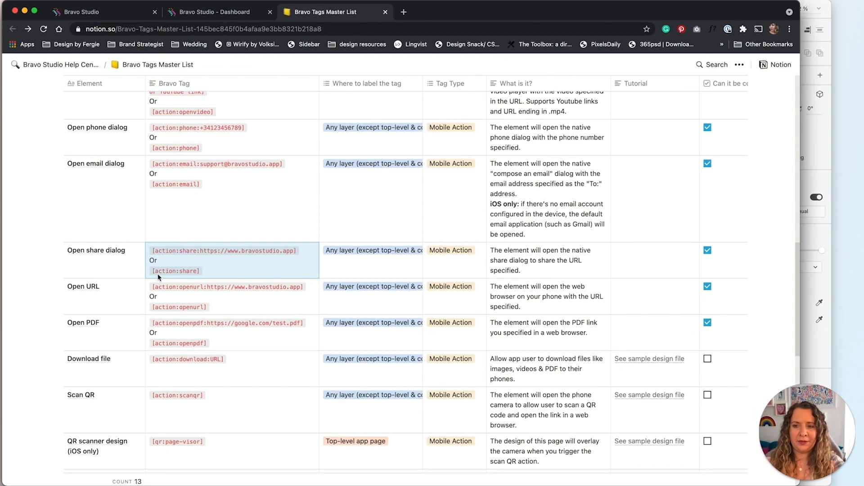
pyautogui.scroll(5, 78, 235)
pyautogui.click(55, 224)
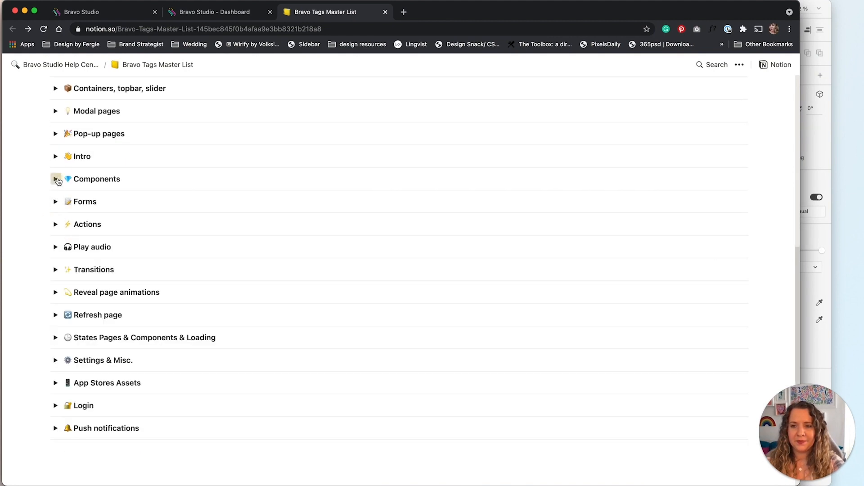
pyautogui.click(55, 179)
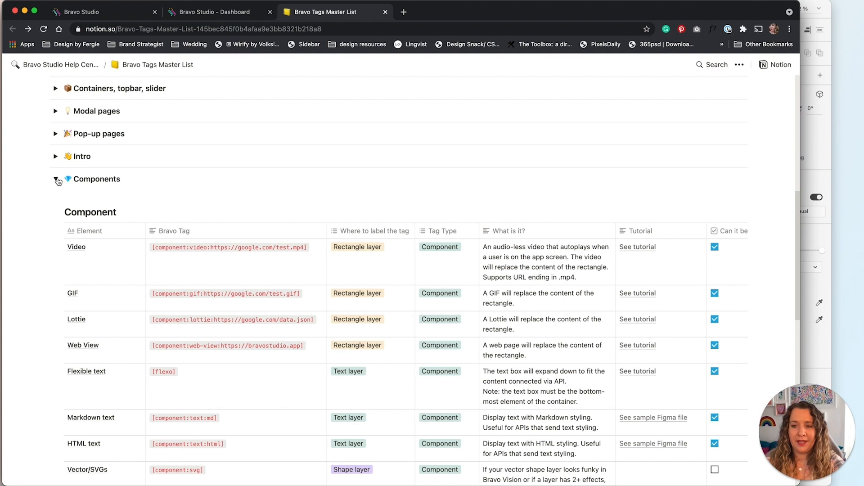
pyautogui.scroll(-3, 57, 258)
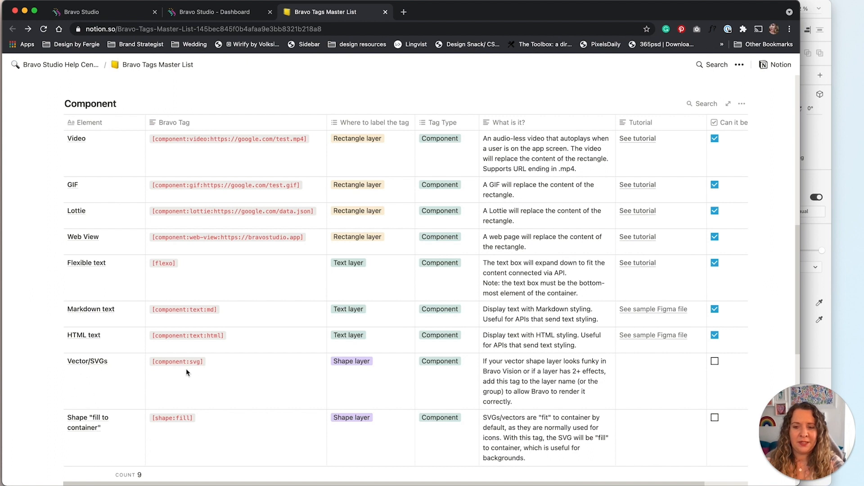
pyautogui.scroll(-1, 198, 370)
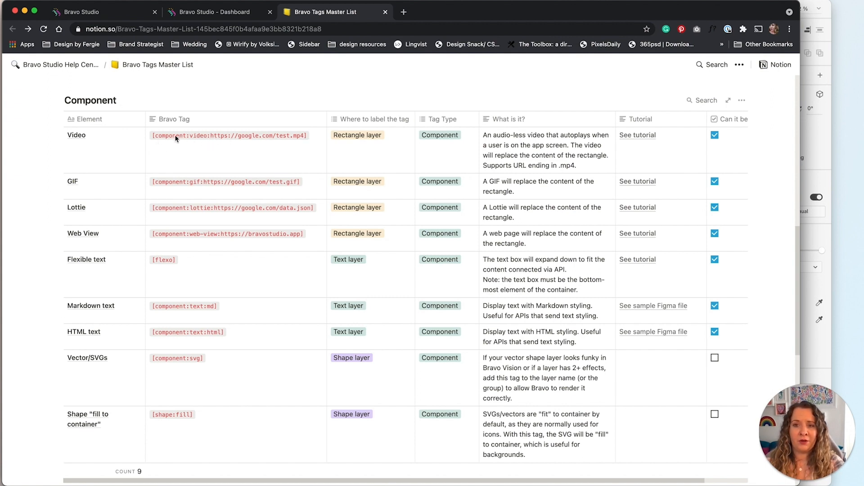
# Copy the start of the Video tag and rename the blue rectangle in Adobe XD as "[component:video:https:]".
pyautogui.moveTo(153, 135); pyautogui.dragTo(187, 165)
pyautogui.press('super+c')
pyautogui.press('super+Tab')
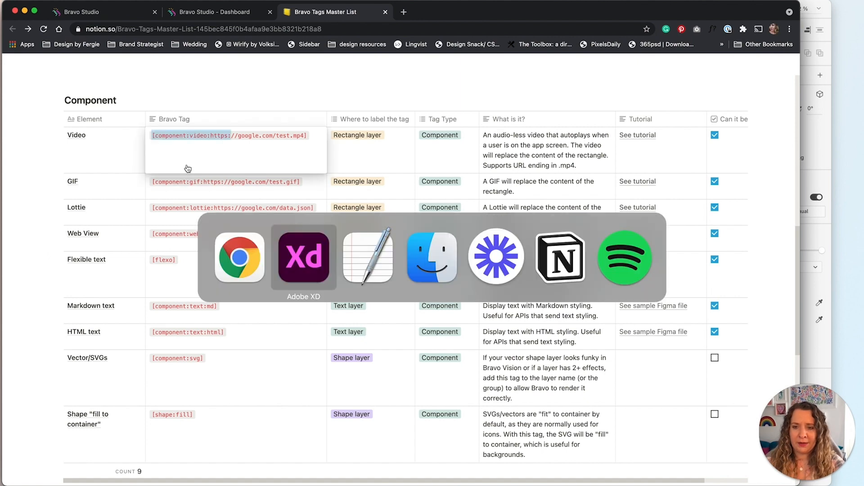
pyautogui.doubleClick(97, 90)
pyautogui.press('BackSpace')
pyautogui.press('super+v')
pyautogui.write(']')
pyautogui.press('super+Tab')
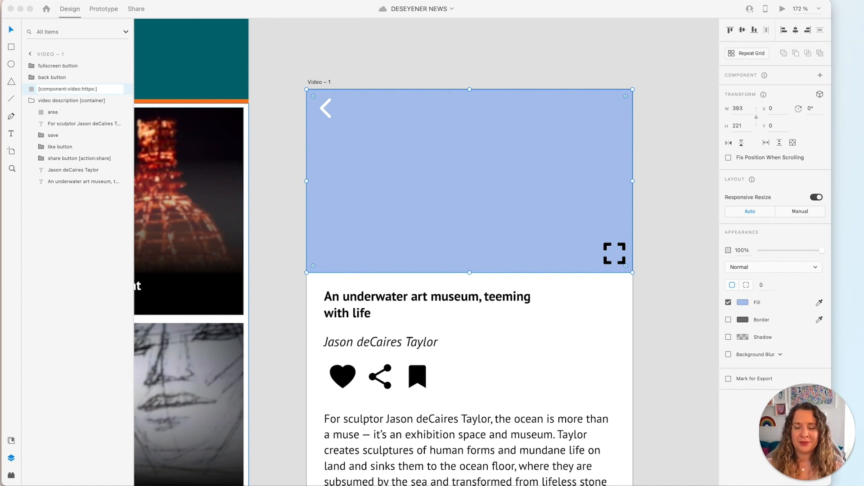
pyautogui.press('BackSpace')
pyautogui.press('BackSpace')
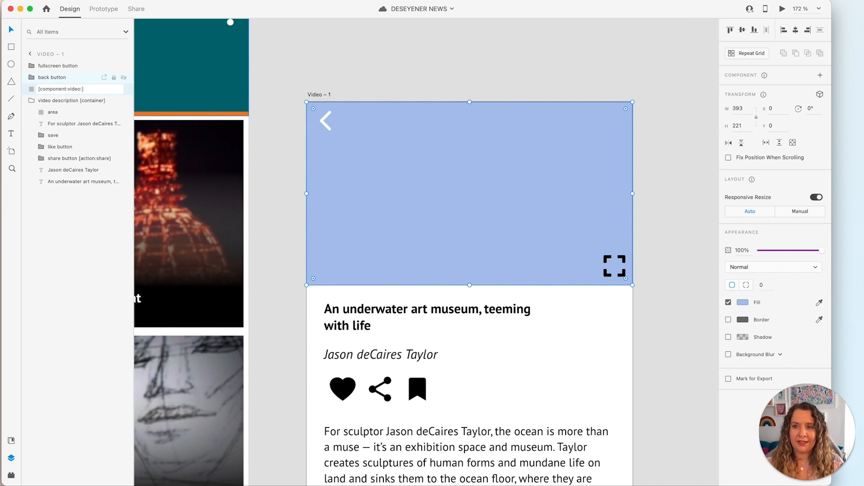
pyautogui.press('super+v')
pyautogui.press('Return')
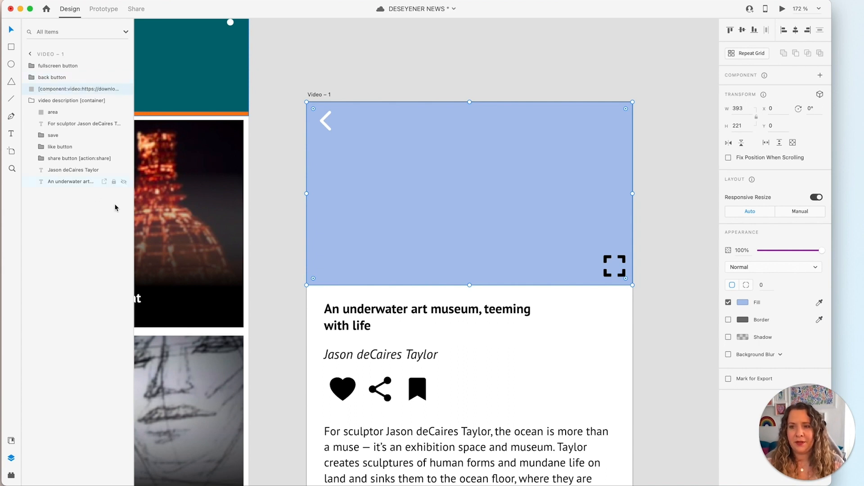
pyautogui.moveTo(133, 216); pyautogui.dragTo(240, 220)
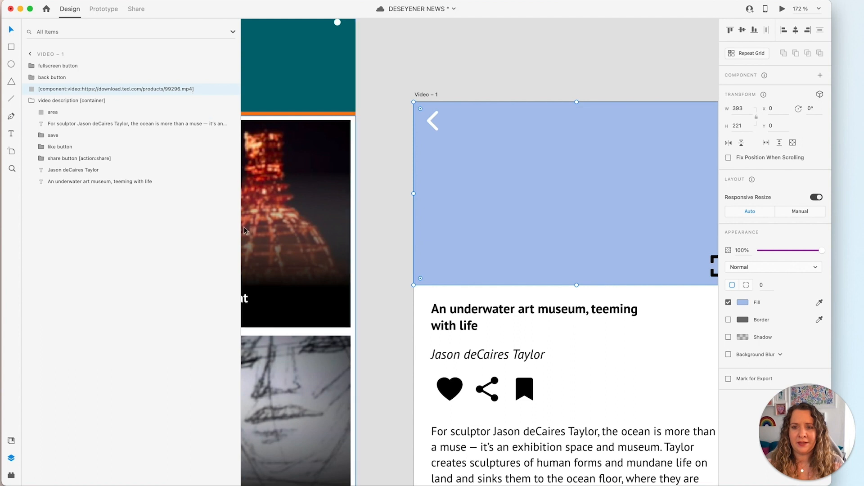
pyautogui.moveTo(240, 228); pyautogui.dragTo(113, 233)
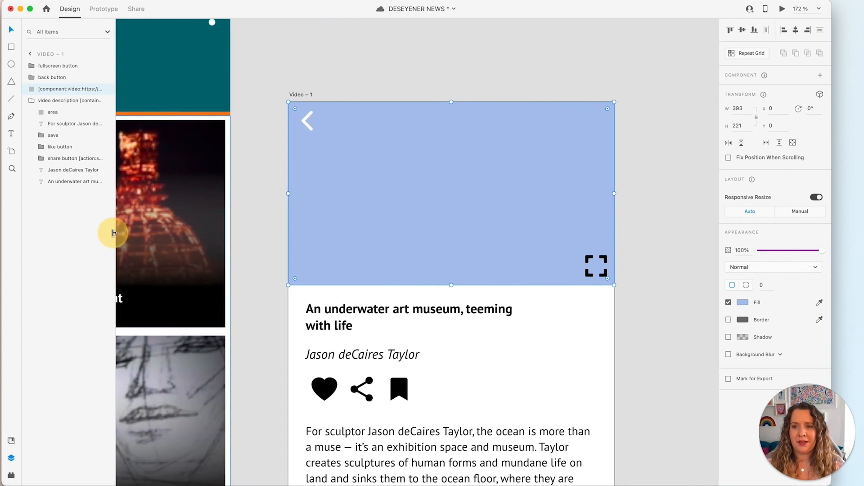
pyautogui.click(444, 80)
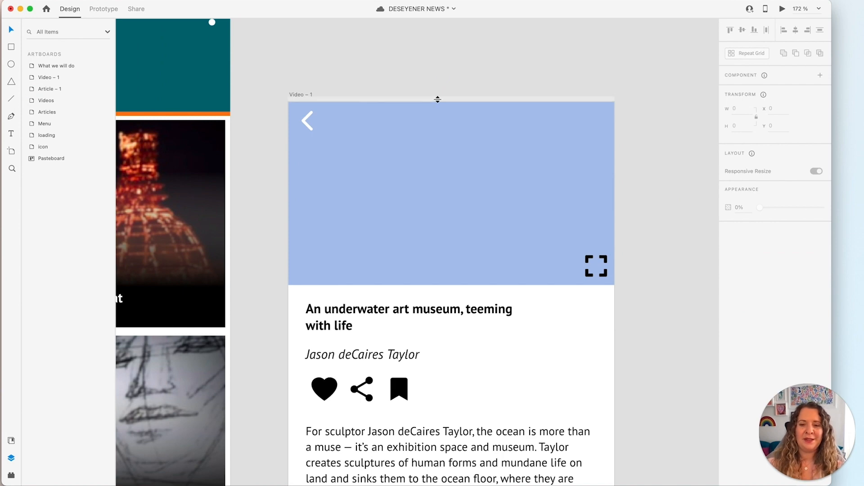
# Group the video rectangle, back button and fullscreen button on Video – 1 and name the group "[container]".
pyautogui.scroll(-2, 436, 97)
pyautogui.scroll(-2, 435, 104)
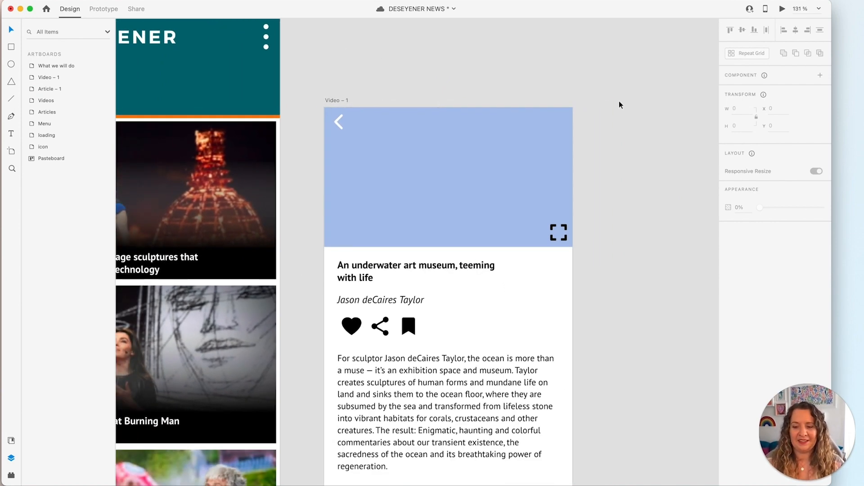
pyautogui.scroll(-3, 619, 104)
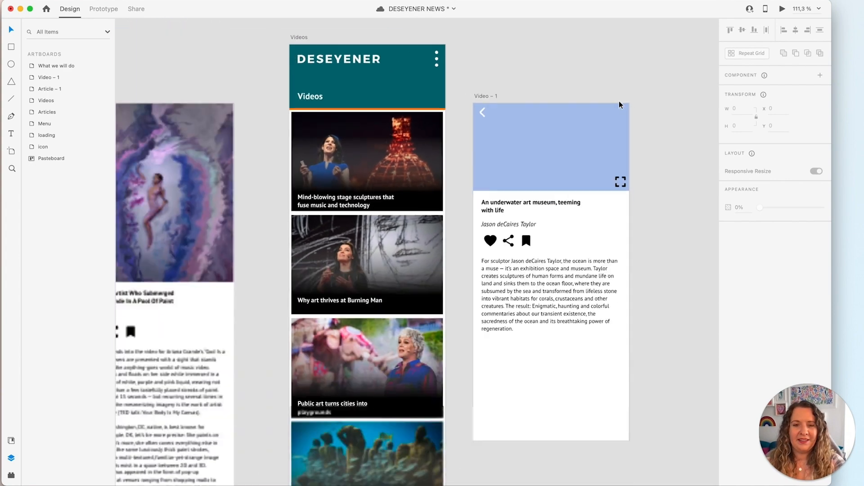
pyautogui.scroll(3, 619, 104)
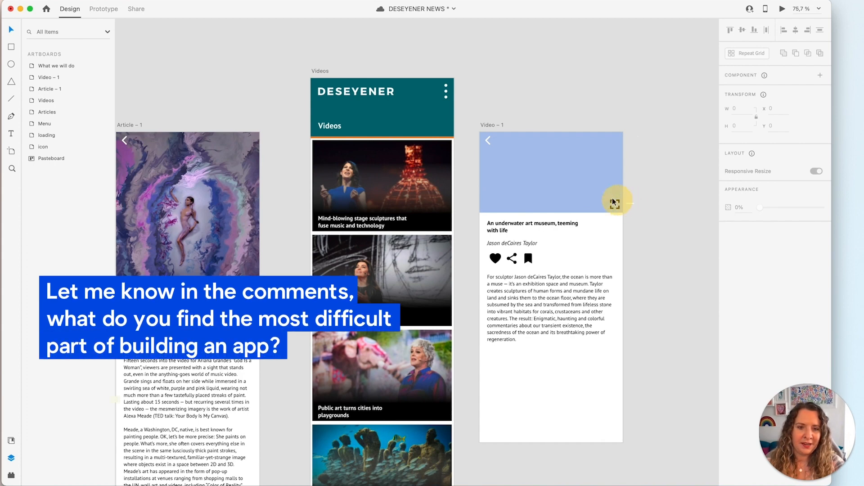
pyautogui.scroll(5, 621, 201)
pyautogui.moveTo(613, 250); pyautogui.dragTo(307, 101)
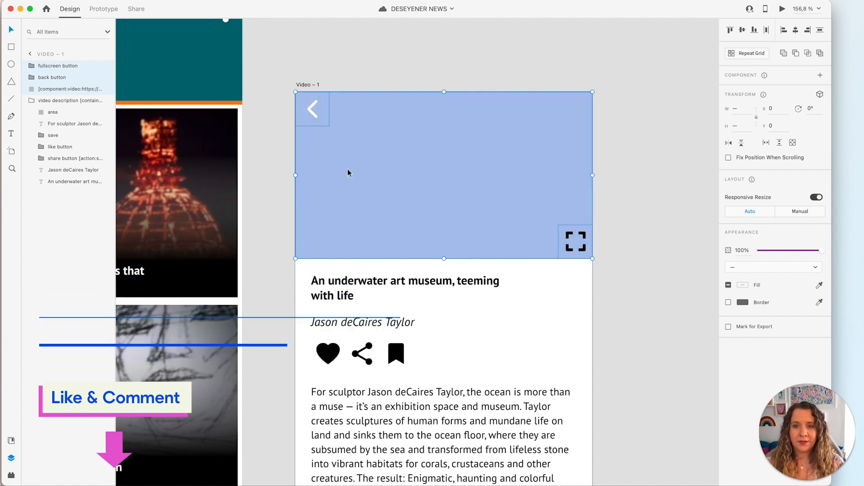
pyautogui.press('super+g')
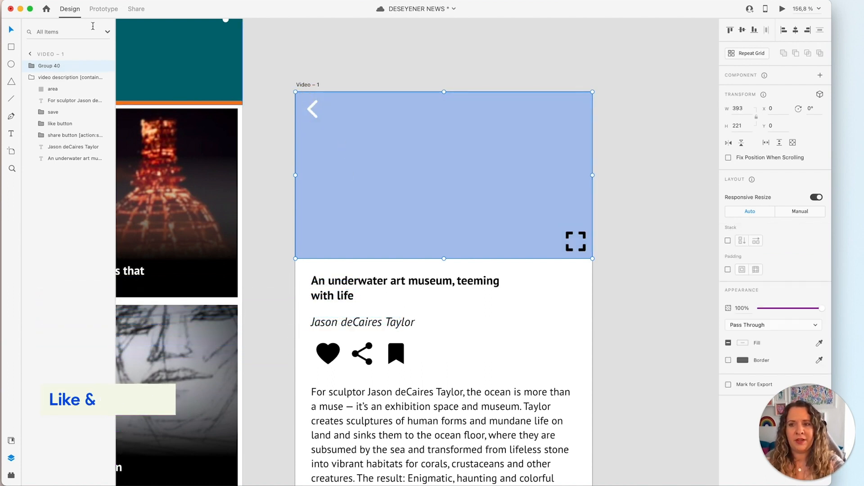
pyautogui.doubleClick(54, 65)
pyautogui.press('BackSpace')
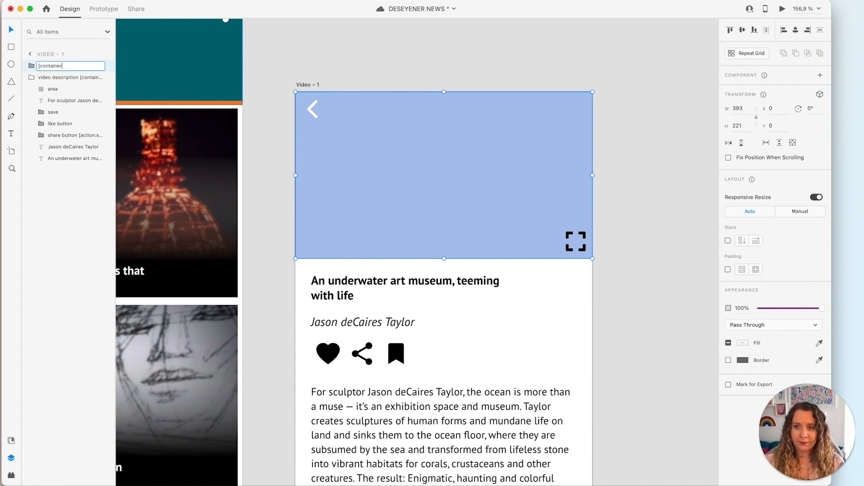
pyautogui.press('Return')
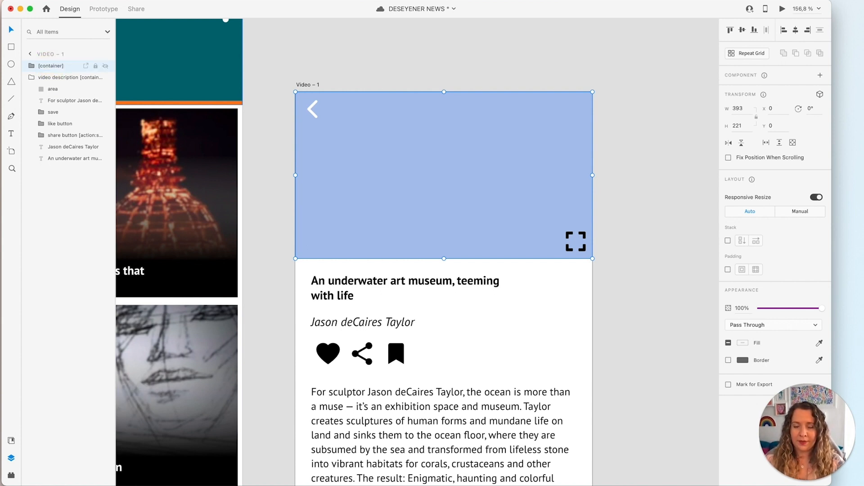
pyautogui.click(30, 79)
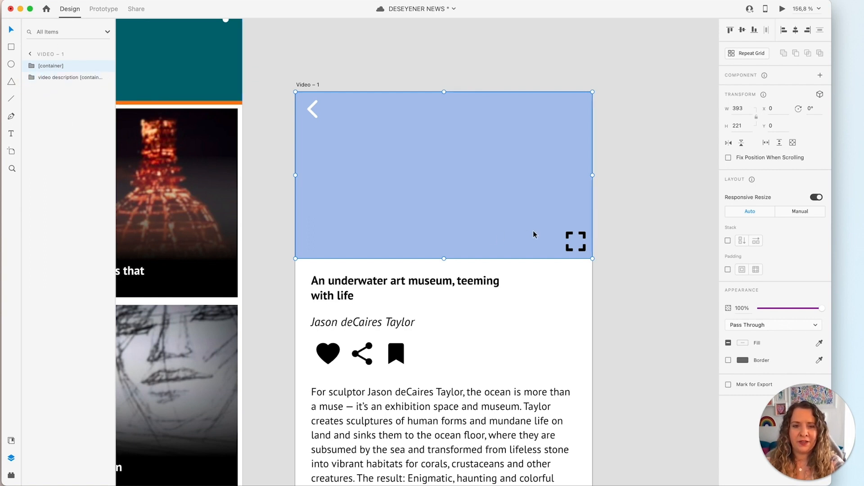
# Change the fill of the expand icon inside the fullscreen button to white #FFFFFF.
pyautogui.keyDown('super'); pyautogui.click(570, 238); pyautogui.keyUp('super')
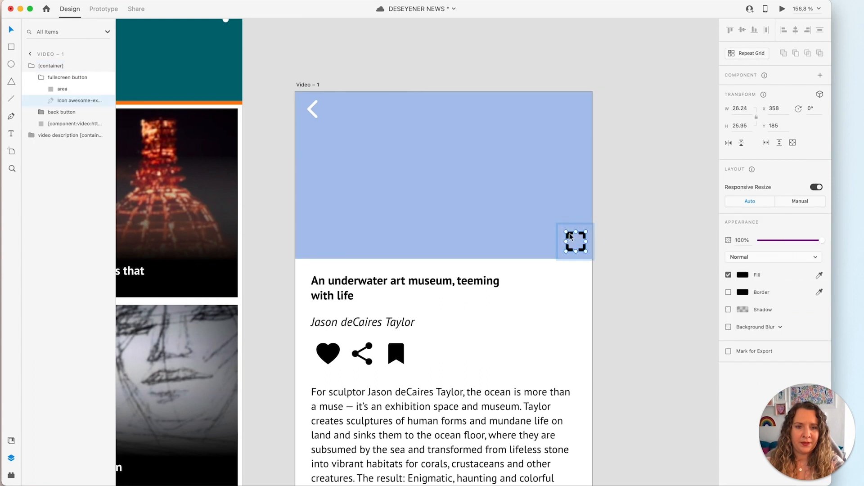
pyautogui.click(742, 276)
pyautogui.click(626, 227)
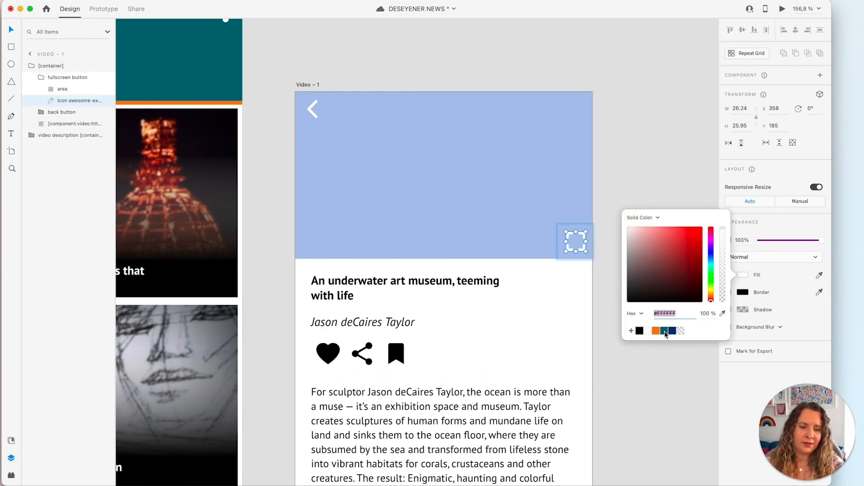
pyautogui.click(659, 169)
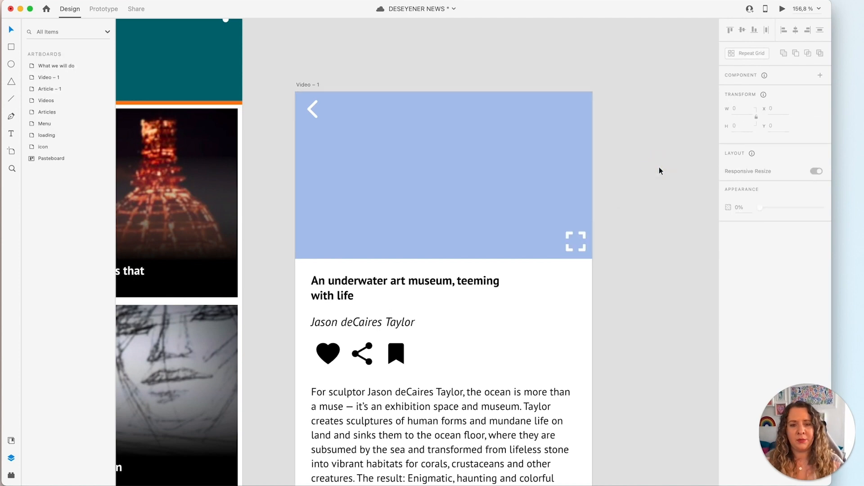
# Examine the container layers of the Video – 1 and Videos artboards.
pyautogui.scroll(-5, 659, 166)
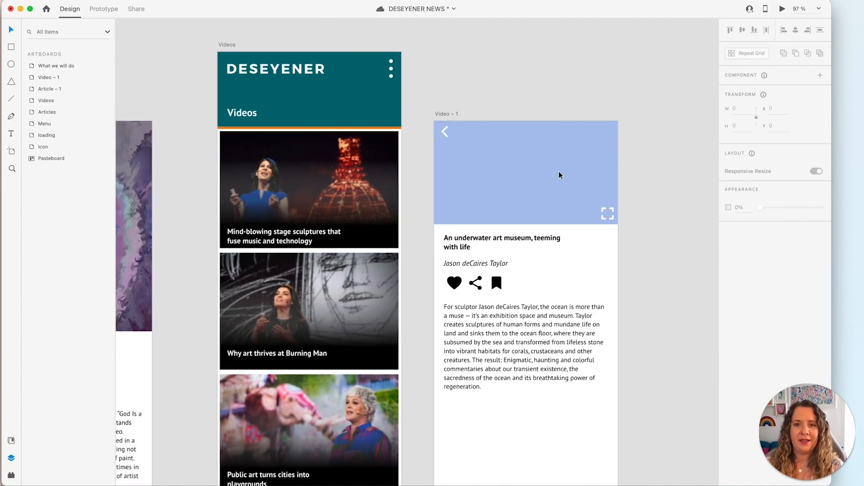
pyautogui.click(517, 151)
pyautogui.click(508, 246)
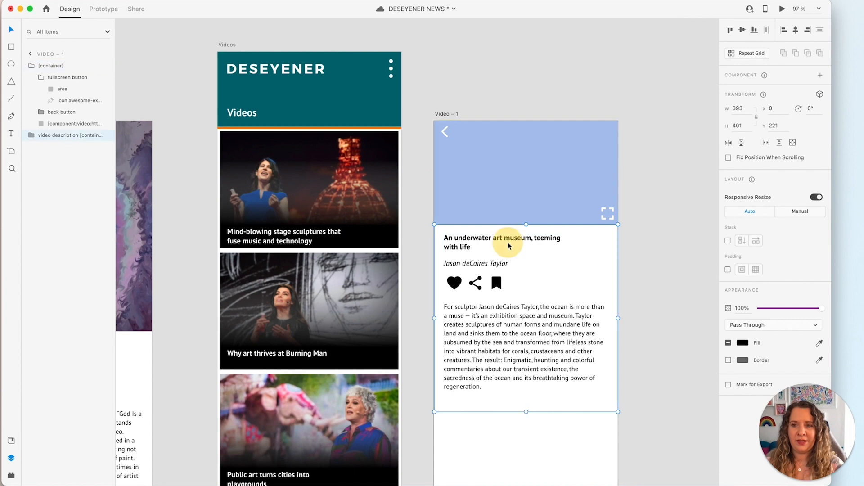
pyautogui.click(29, 66)
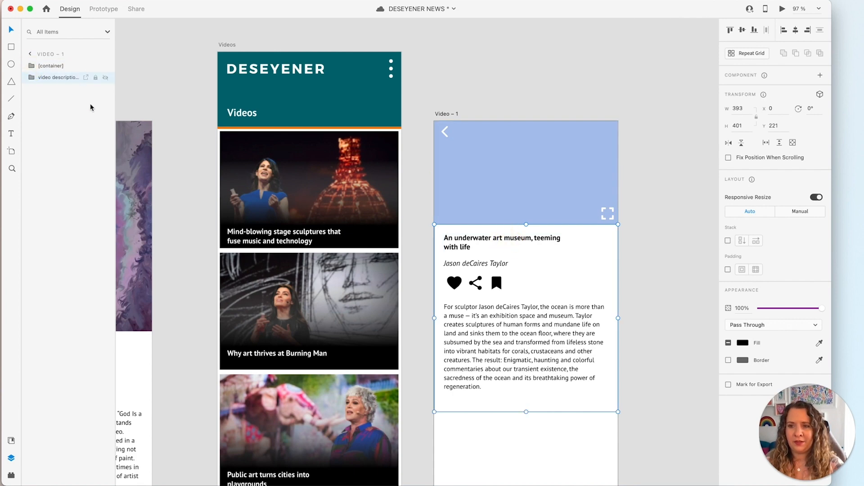
pyautogui.moveTo(115, 101); pyautogui.dragTo(178, 101)
pyautogui.click(418, 78)
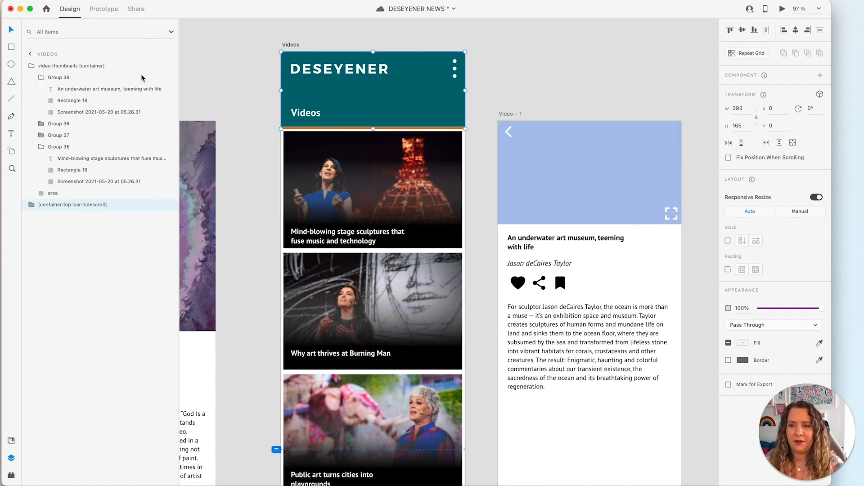
pyautogui.click(32, 67)
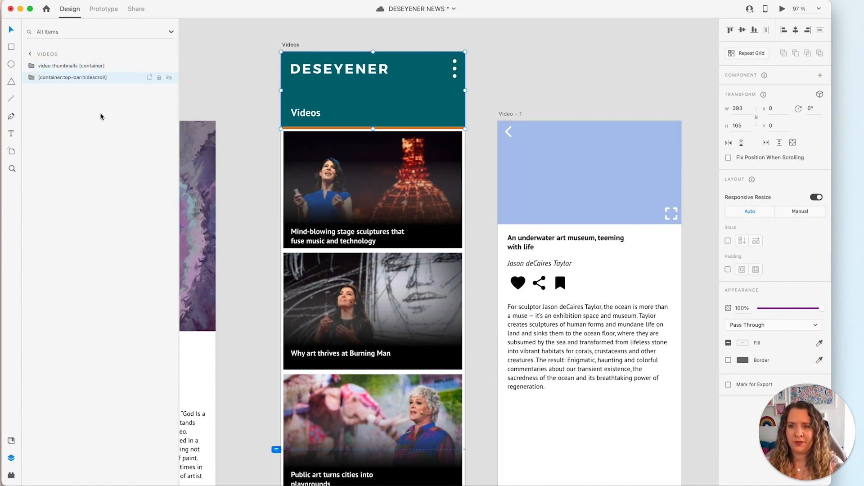
# Examine the thumbnail groups and the area layer inside the video thumbnails container of the Videos artboard.
pyautogui.doubleClick(320, 176)
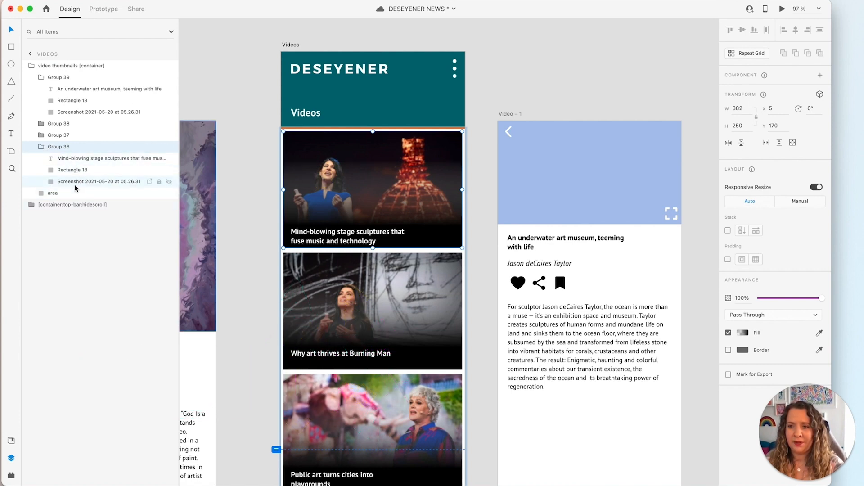
pyautogui.click(40, 135)
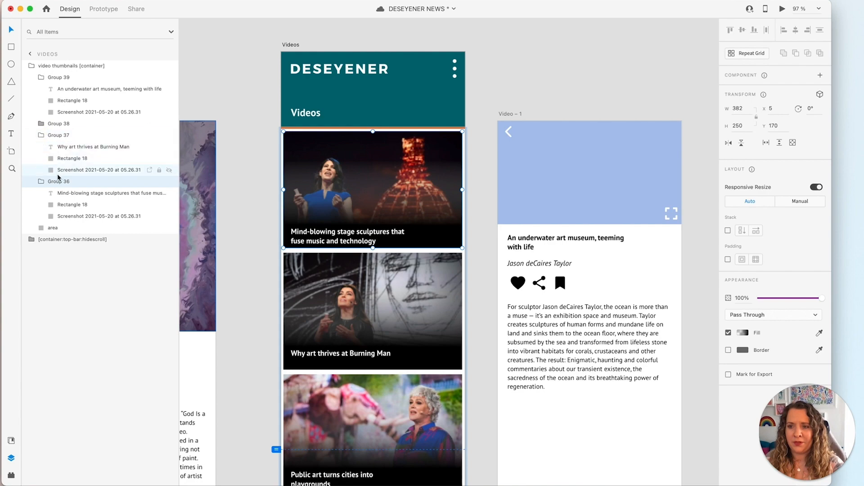
pyautogui.click(50, 228)
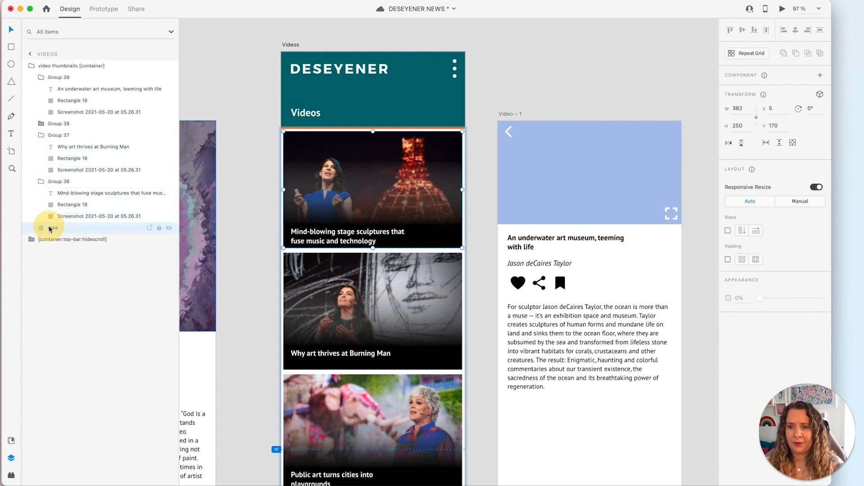
pyautogui.click(31, 66)
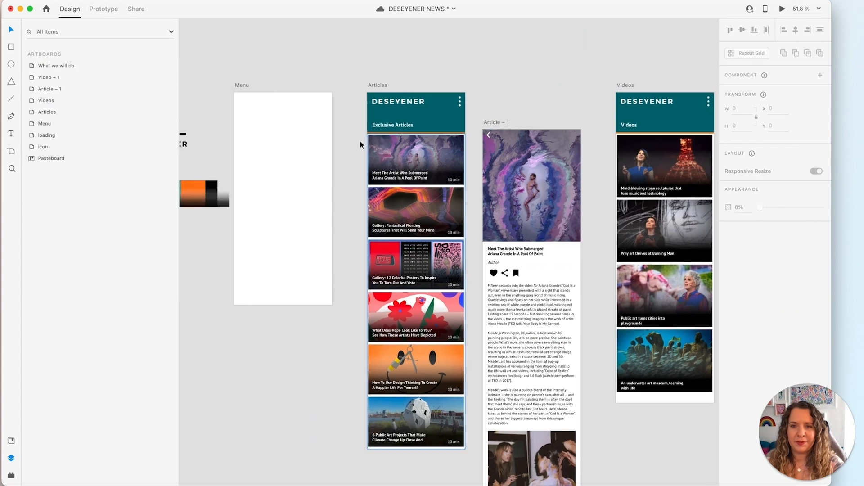
# Switch to the Bravo Tags Master List in the browser and copy the slide menu tag "[menu:slide]" from the Menus section.
pyautogui.hscroll(-2, 360, 143)
pyautogui.scroll(5, 332, 145)
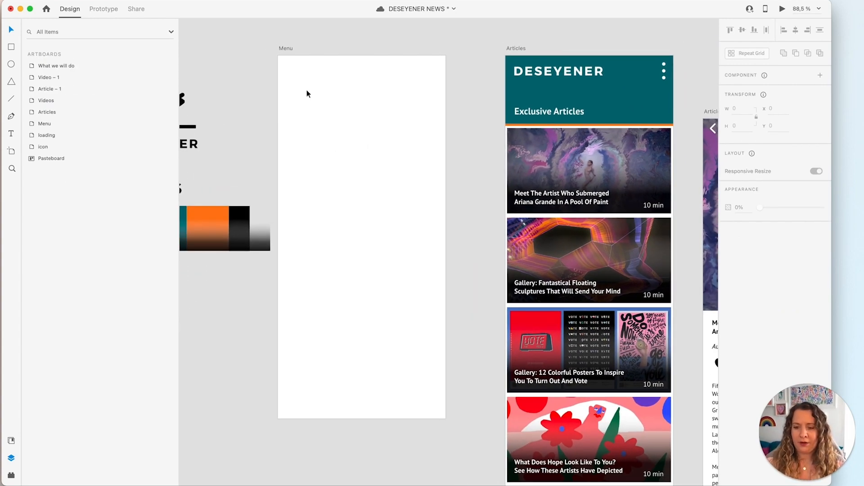
pyautogui.press('super+Tab')
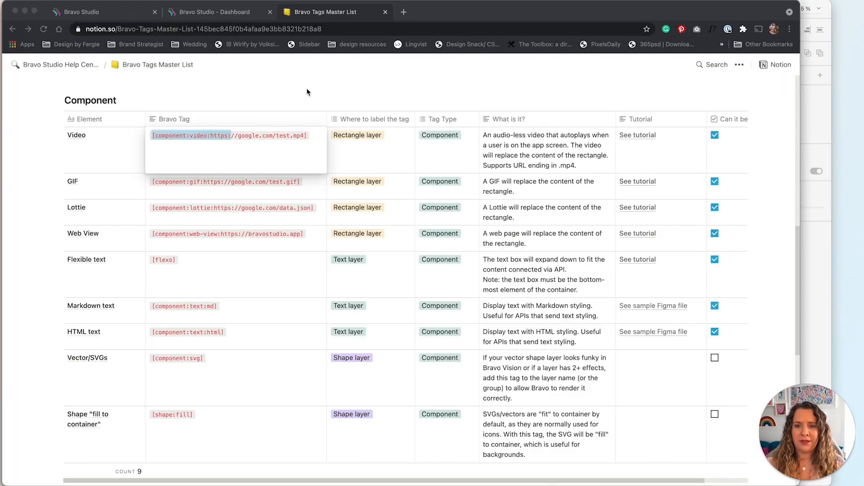
pyautogui.click(192, 94)
pyautogui.scroll(8, 76, 212)
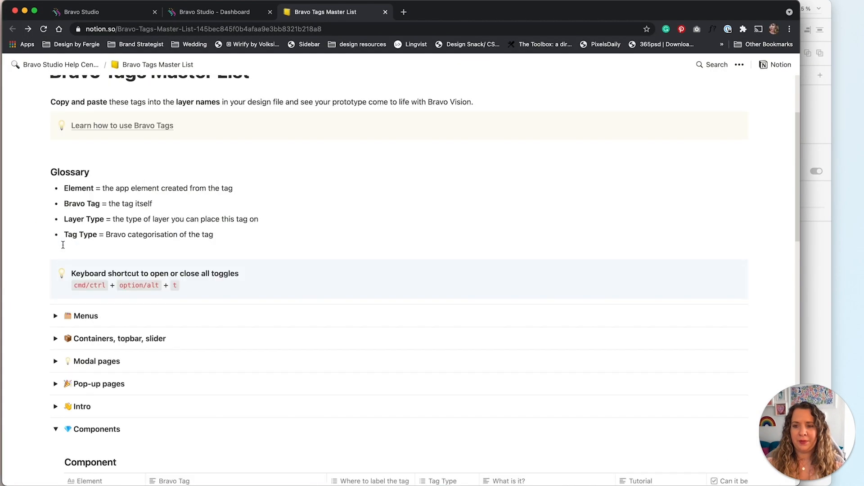
pyautogui.scroll(-3, 63, 245)
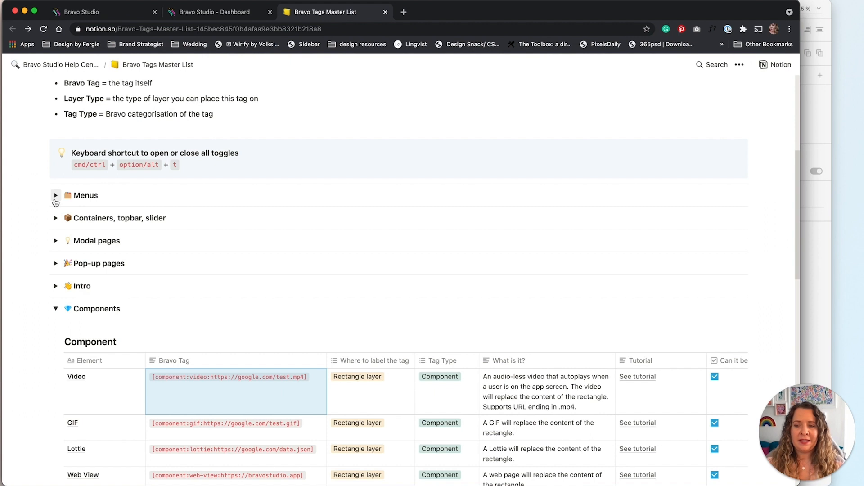
pyautogui.click(55, 197)
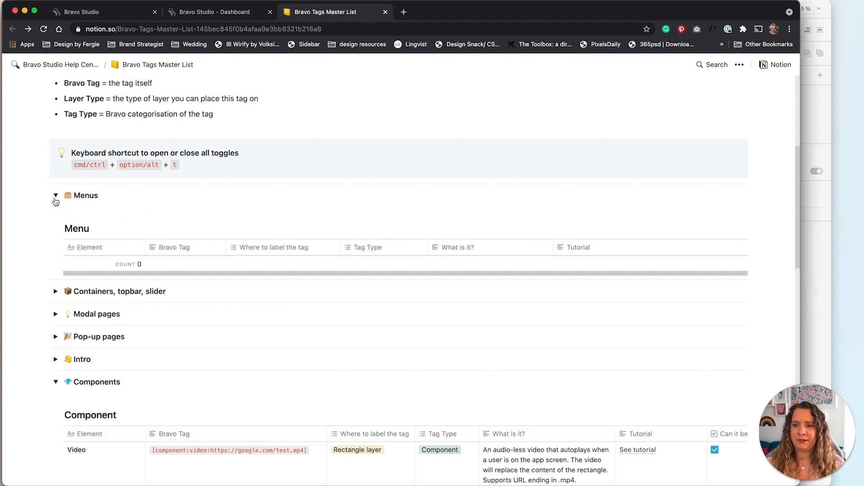
pyautogui.scroll(-2, 38, 252)
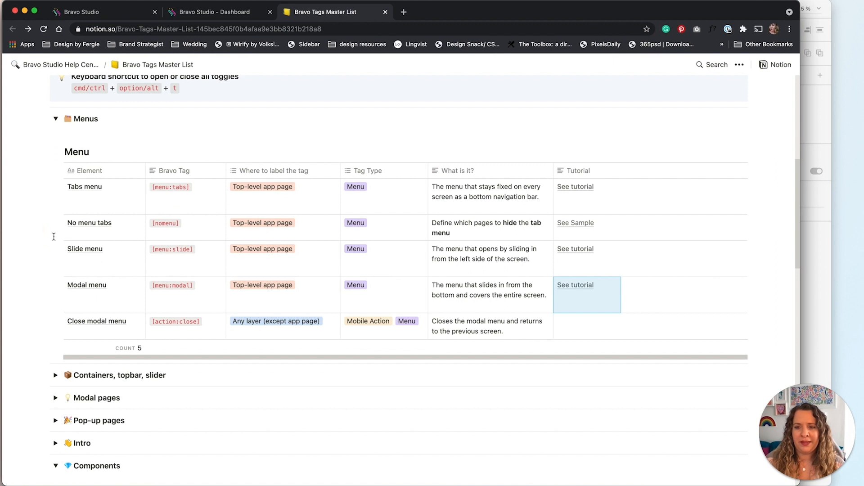
pyautogui.click(164, 255)
pyautogui.moveTo(151, 253); pyautogui.dragTo(189, 249)
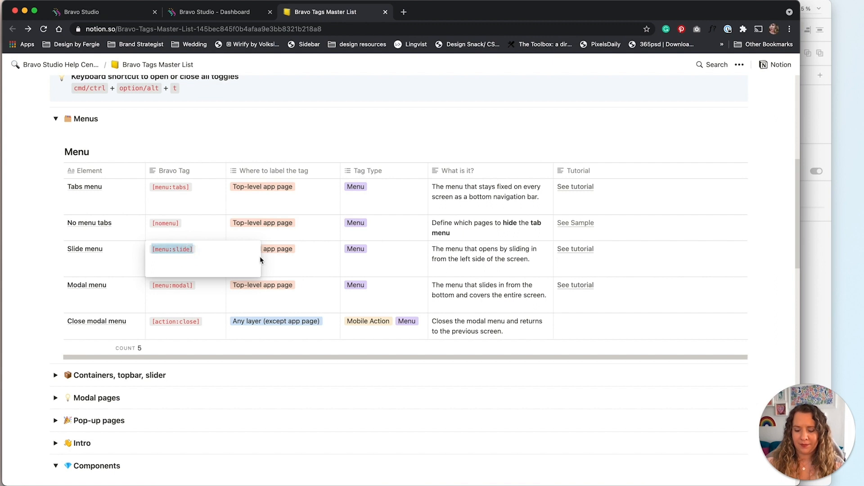
pyautogui.press('Escape')
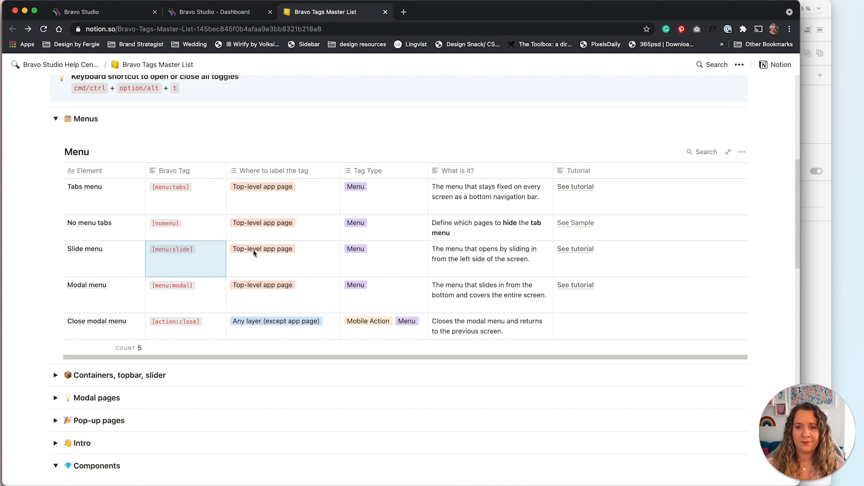
# Switch back to Adobe XD and rename the Menu artboard as "Menu [menu:slide]".
pyautogui.press('super+Tab')
pyautogui.doubleClick(284, 47)
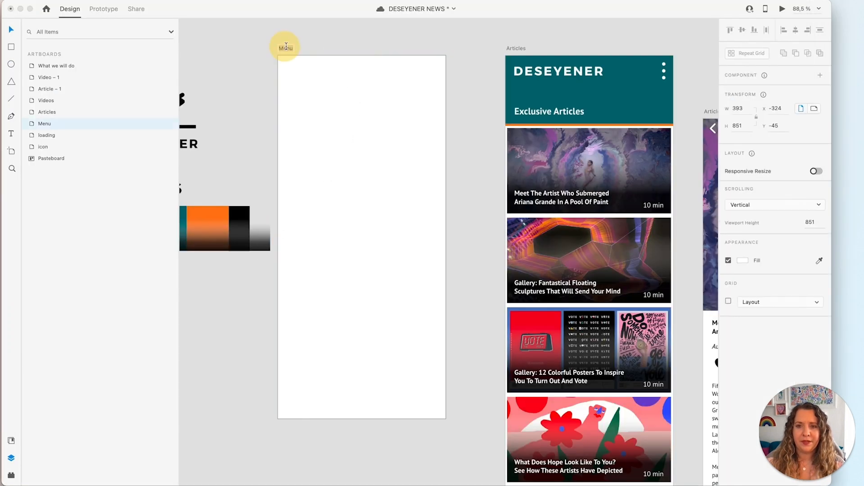
pyautogui.press('Right')
pyautogui.write('[menu:hide]')
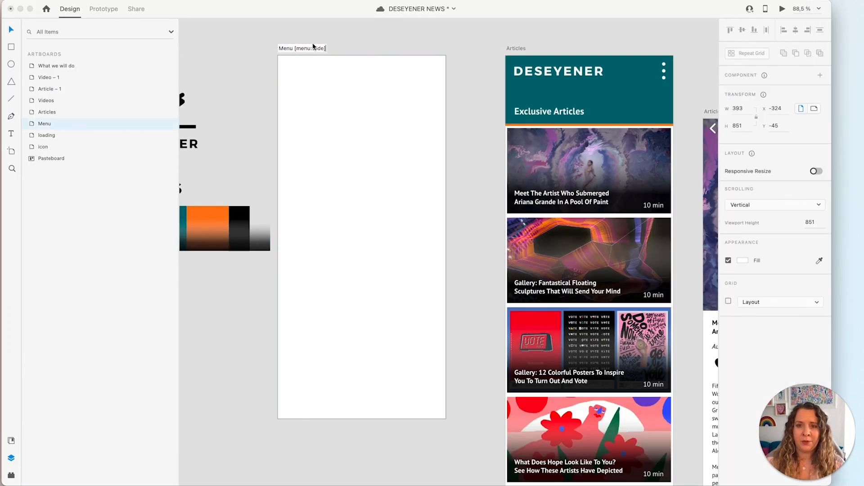
pyautogui.press('Return')
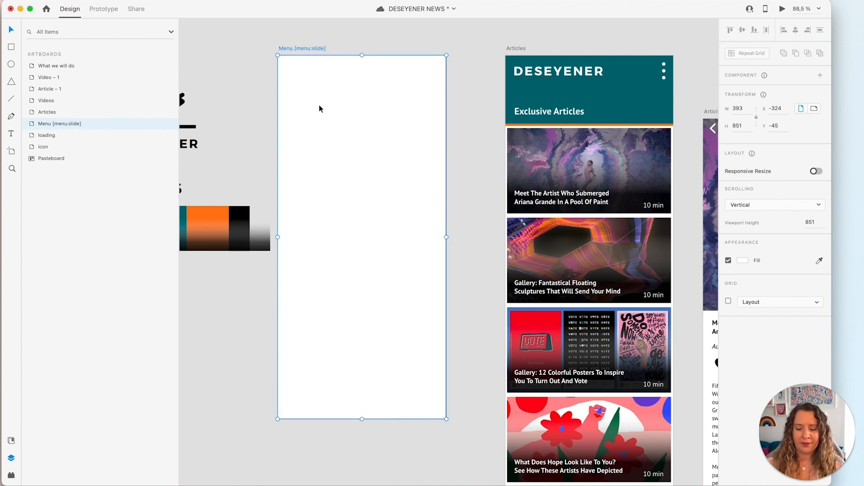
# Draw a rectangle 277 wide and 851 high from the top-left corner of the Menu artboard.
pyautogui.press('r')
pyautogui.moveTo(278, 59)
pyautogui.mouseDown()
pyautogui.moveTo(331, 179)
pyautogui.moveTo(380, 404)
pyautogui.moveTo(396, 418)
pyautogui.mouseUp()
pyautogui.moveTo(334, 58); pyautogui.dragTo(337, 55)
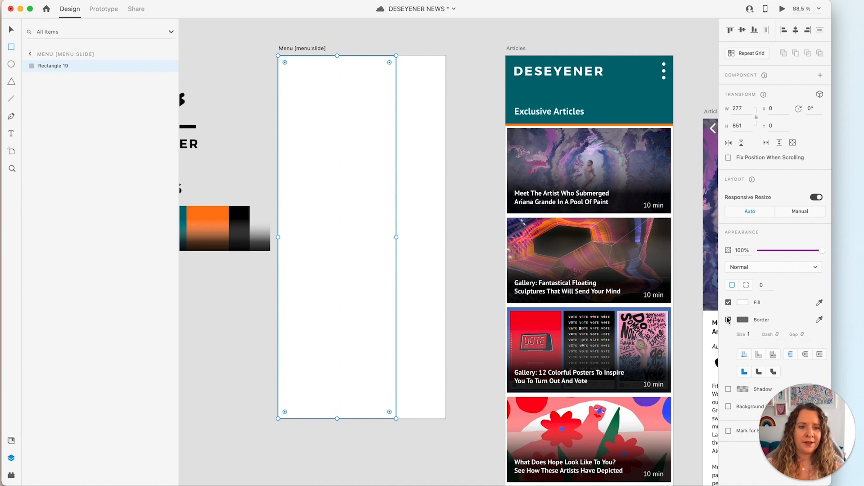
# Fill the menu rectangle with the saved teal swatch, remove its border and set its height to 850.
pyautogui.click(742, 302)
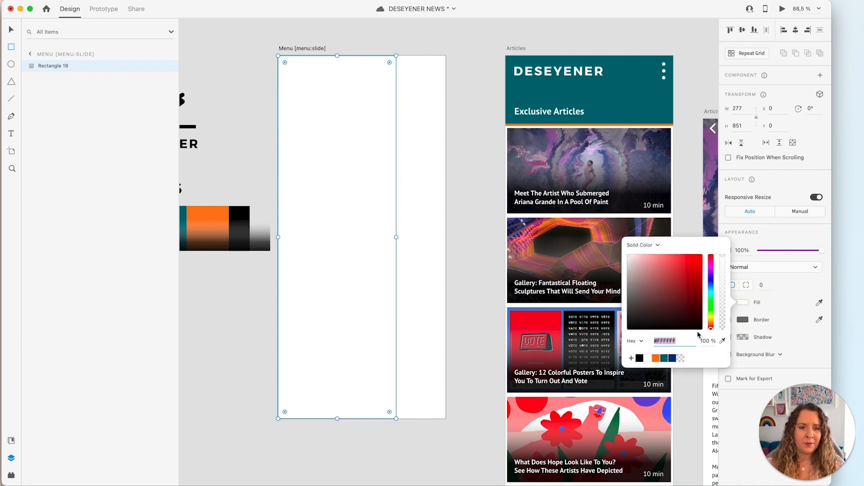
pyautogui.click(666, 359)
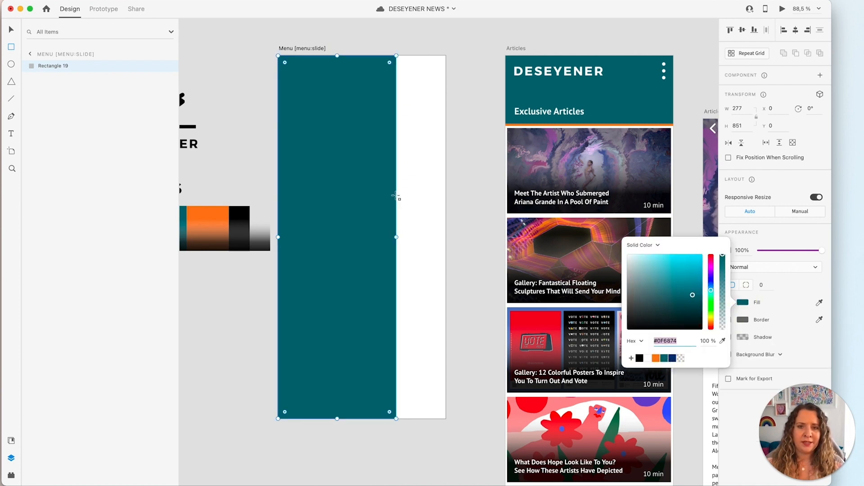
pyautogui.click(750, 126)
pyautogui.press('Down')
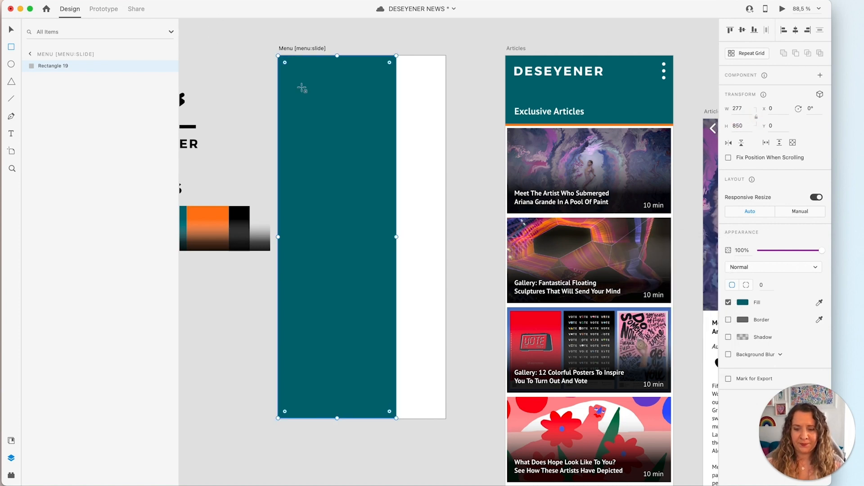
# Move the DESEYENER NEWS logo from the pasteboard onto the upper teal panel and resize it to about 153 by 138.
pyautogui.hscroll(-5, 270, 117)
pyautogui.scroll(1, 270, 117)
pyautogui.click(299, 130)
pyautogui.moveTo(299, 131); pyautogui.dragTo(482, 115)
pyautogui.keyDown('shift'); pyautogui.click(507, 119); pyautogui.keyUp('shift')
pyautogui.keyDown('shift'); pyautogui.click(507, 120); pyautogui.keyUp('shift')
pyautogui.moveTo(500, 172); pyautogui.dragTo(491, 162)
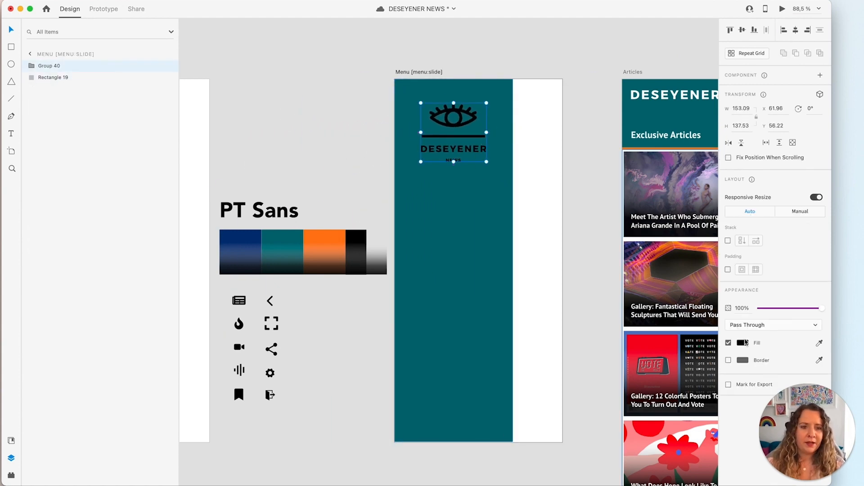
# Fill the menu logo with white and rename its group as "[component:svg]".
pyautogui.click(743, 343)
pyautogui.click(647, 399)
pyautogui.doubleClick(49, 66)
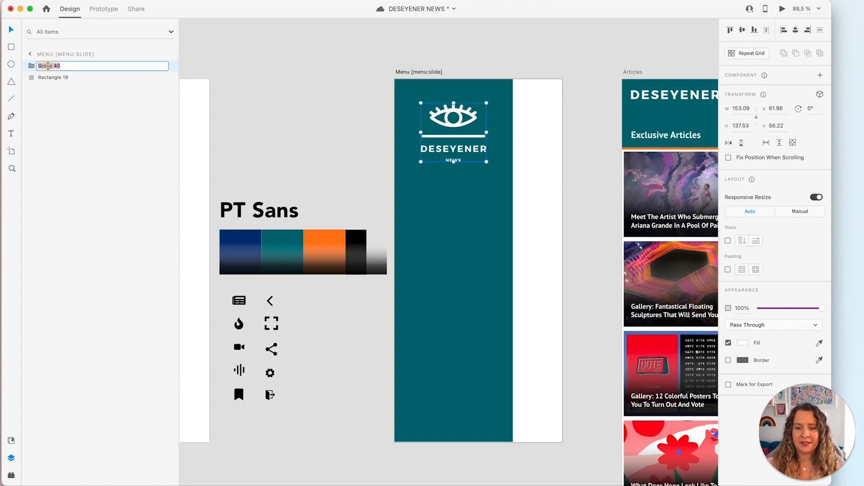
pyautogui.write('[component:svg')
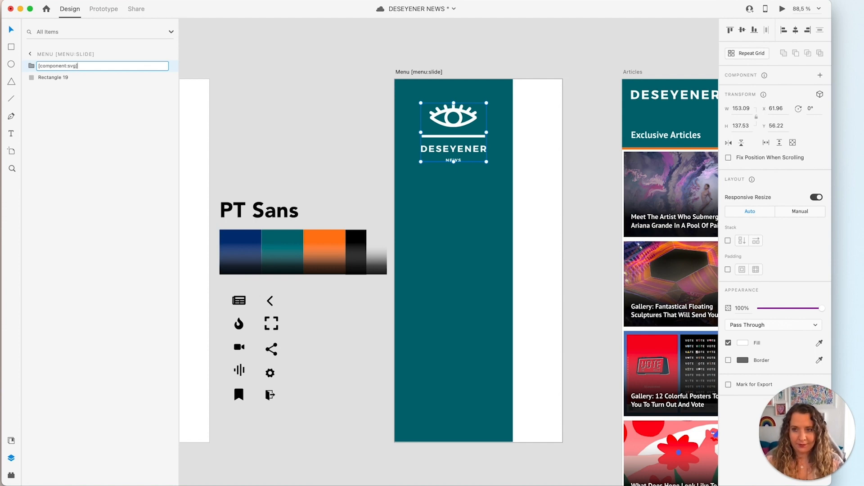
pyautogui.press('Return')
# Check the Vector/SVGs tag in the Components table of the Bravo Tags Master List and return to the XD design.
pyautogui.press('super+Tab')
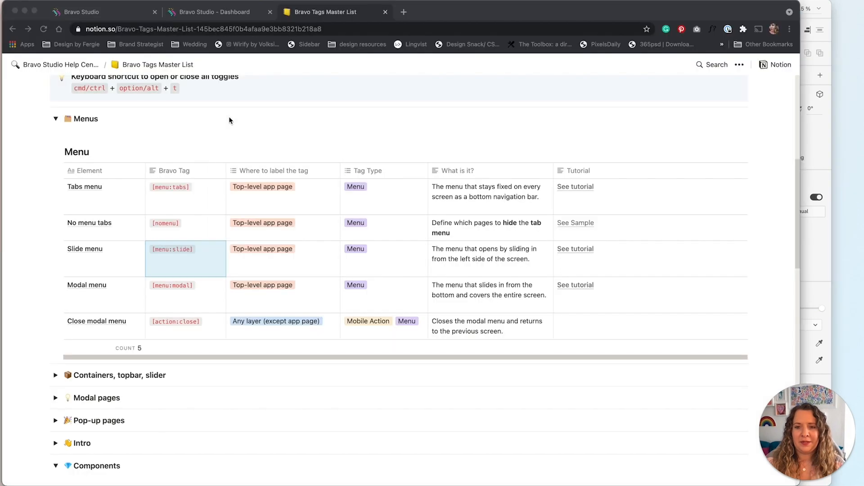
pyautogui.click(54, 121)
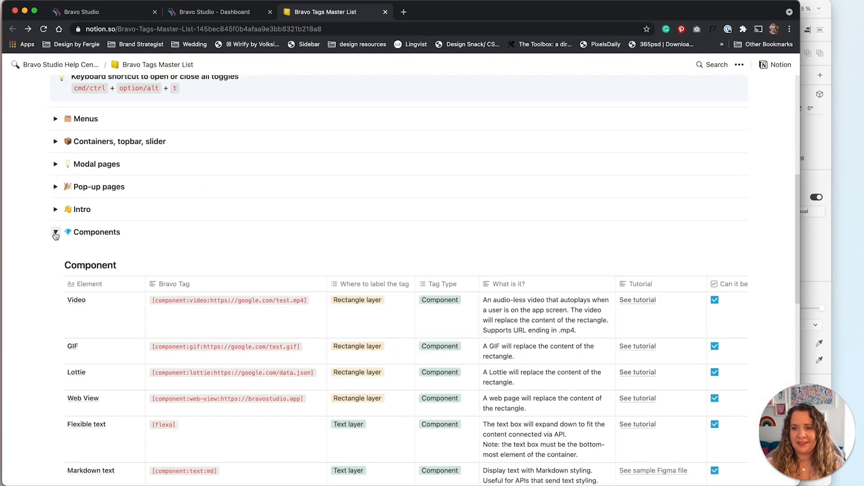
pyautogui.scroll(-5, 56, 268)
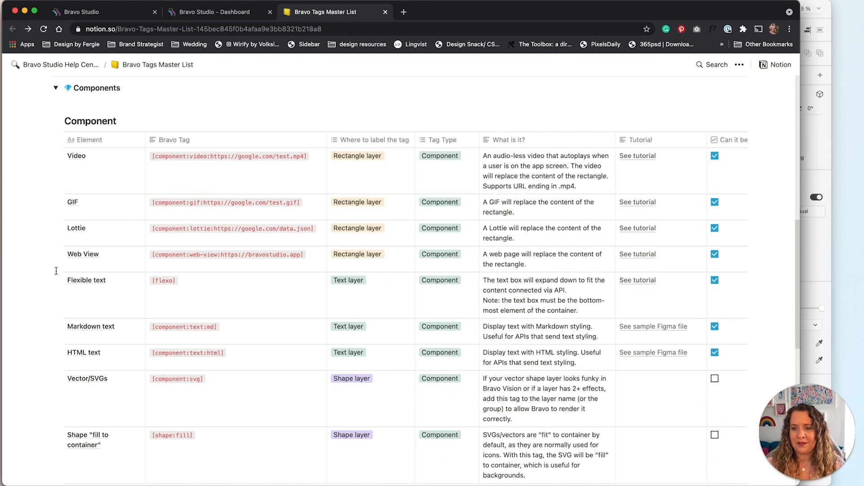
pyautogui.scroll(1, 55, 271)
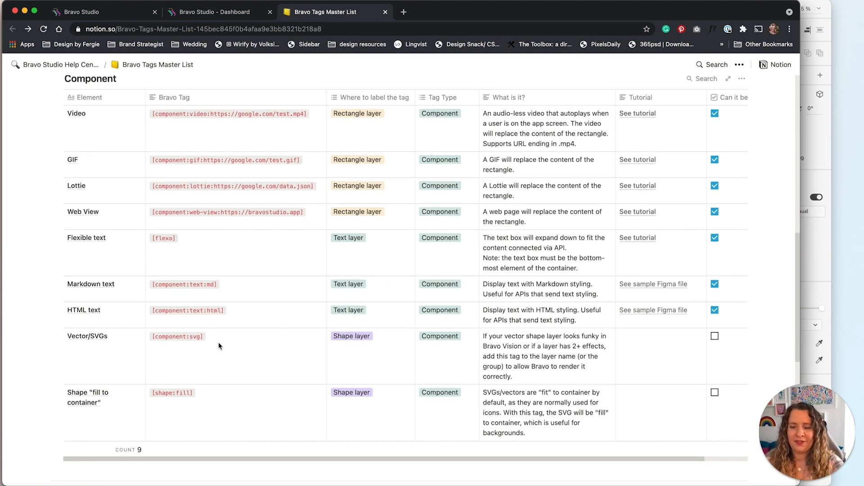
pyautogui.press('super+Tab')
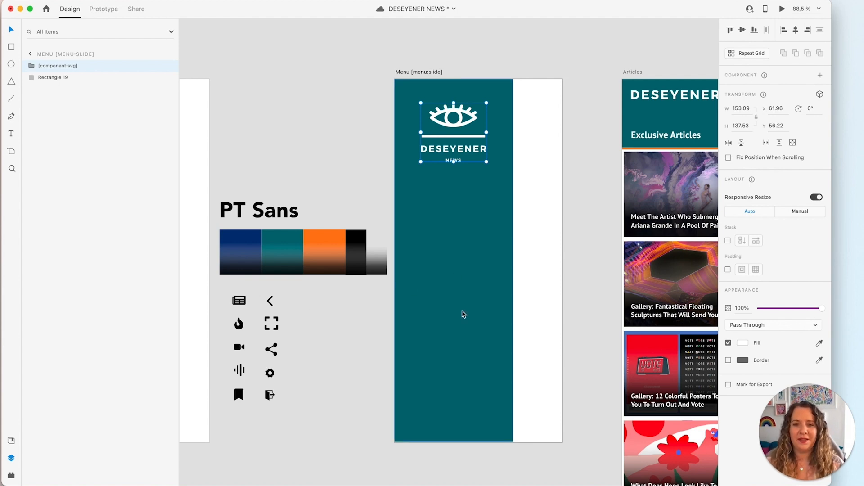
# Deselect the logo and narrow the layers panel to give the canvas more room.
pyautogui.click(363, 125)
pyautogui.hscroll(1, 363, 125)
pyautogui.scroll(1, 363, 125)
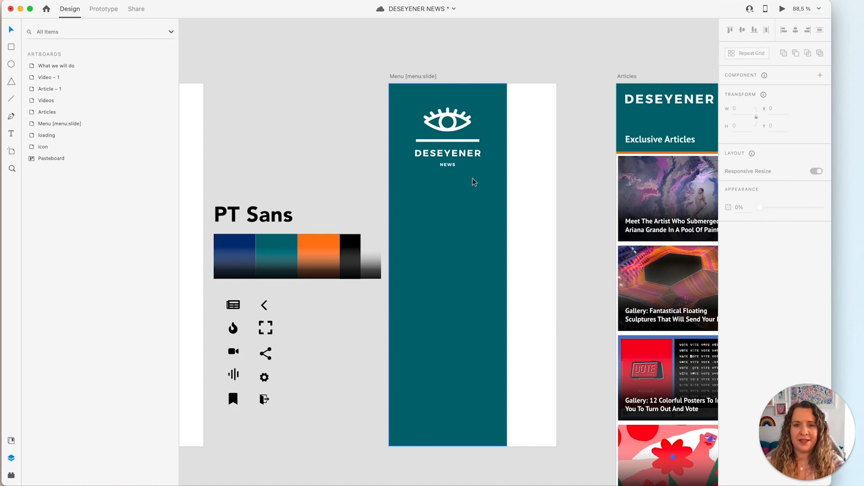
pyautogui.hscroll(2, 464, 178)
pyautogui.scroll(-1, 464, 179)
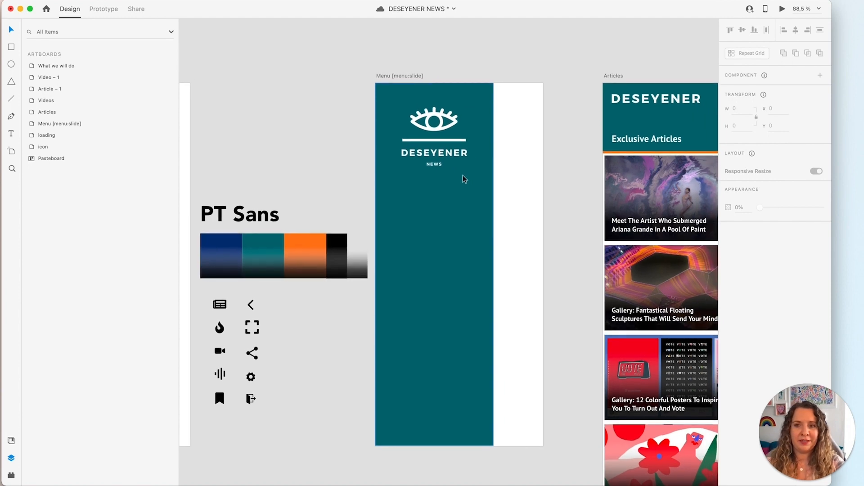
pyautogui.moveTo(177, 53); pyautogui.dragTo(121, 52)
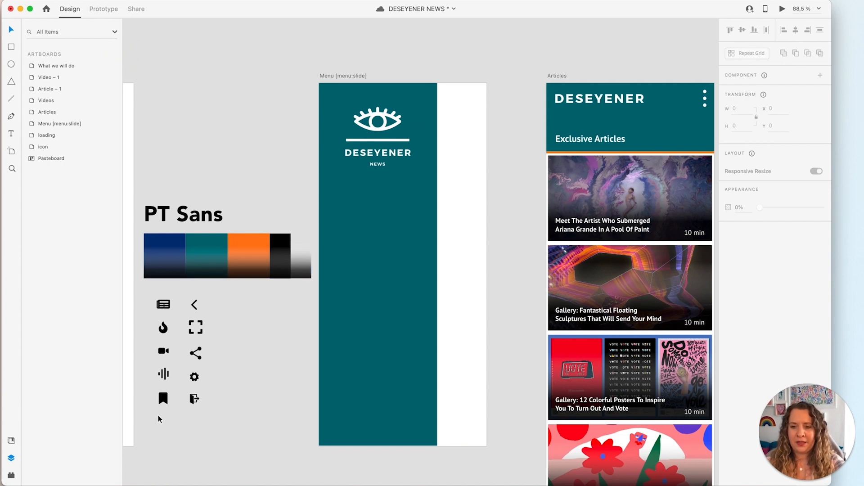
# Copy the newspaper, fire, video camera, audio spectrum and bookmark icons from the pasteboard onto the teal menu panel.
pyautogui.moveTo(165, 401); pyautogui.dragTo(324, 287)
pyautogui.click(254, 346)
pyautogui.scroll(5, 255, 348)
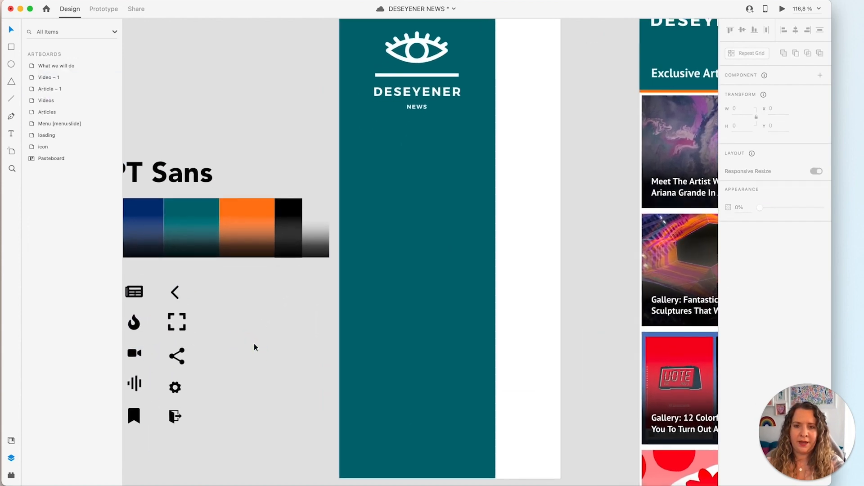
pyautogui.moveTo(163, 266); pyautogui.dragTo(157, 408)
pyautogui.click(519, 309)
pyautogui.hotkey('ctrl', 'v')
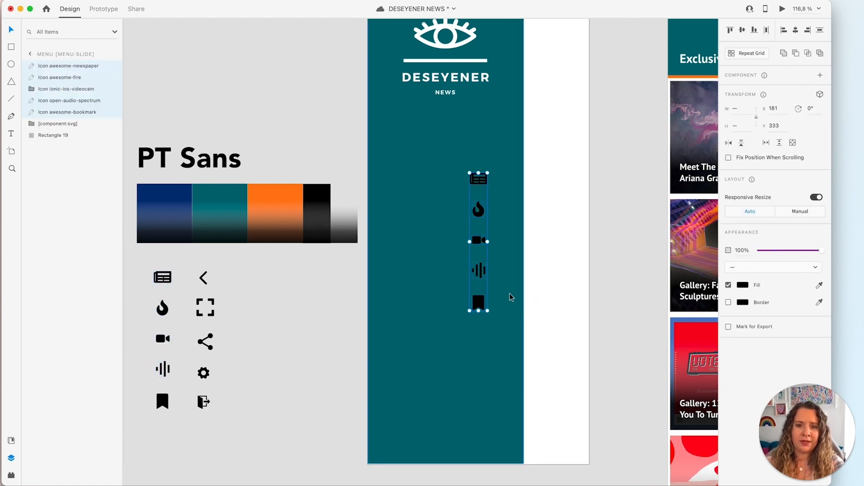
# Move the five menu icons to about X 46, Y 353, check them against the layout grid and fill them with white #FFFFFF.
pyautogui.moveTo(477, 301); pyautogui.dragTo(405, 315)
pyautogui.press('shift+super+apostrophe')
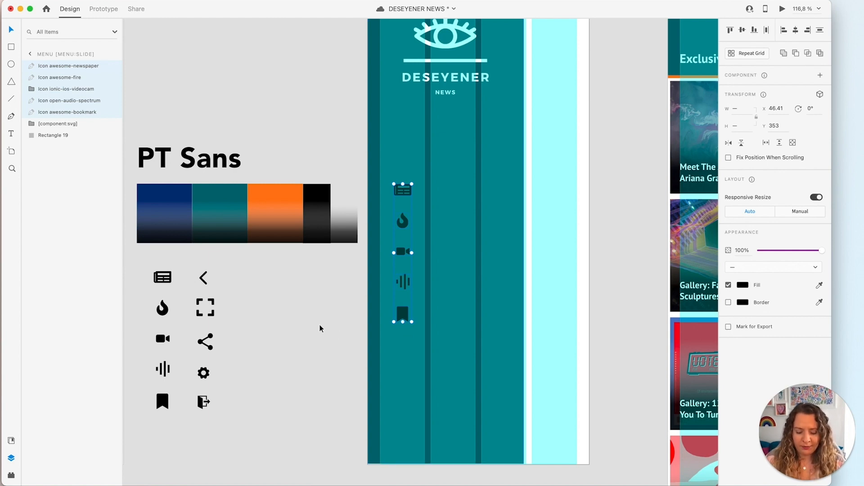
pyautogui.press('super+shift+apostrophe')
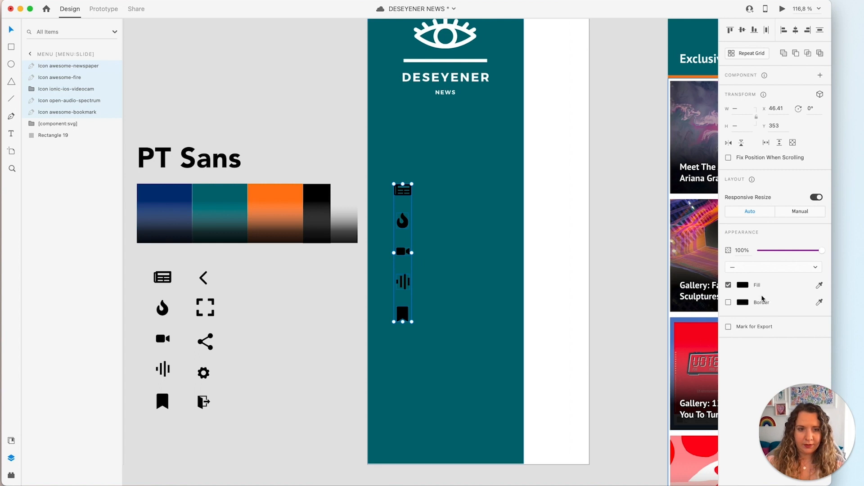
pyautogui.click(742, 285)
pyautogui.moveTo(684, 293); pyautogui.dragTo(602, 223)
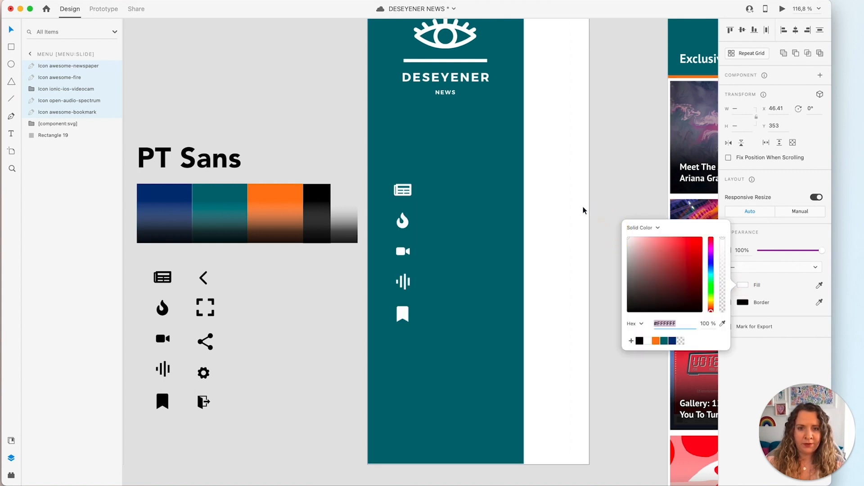
# Add an "Exclusive Articles" text label beside the newspaper icon on the teal menu panel.
pyautogui.click(559, 192)
pyautogui.click(558, 189)
pyautogui.press('t')
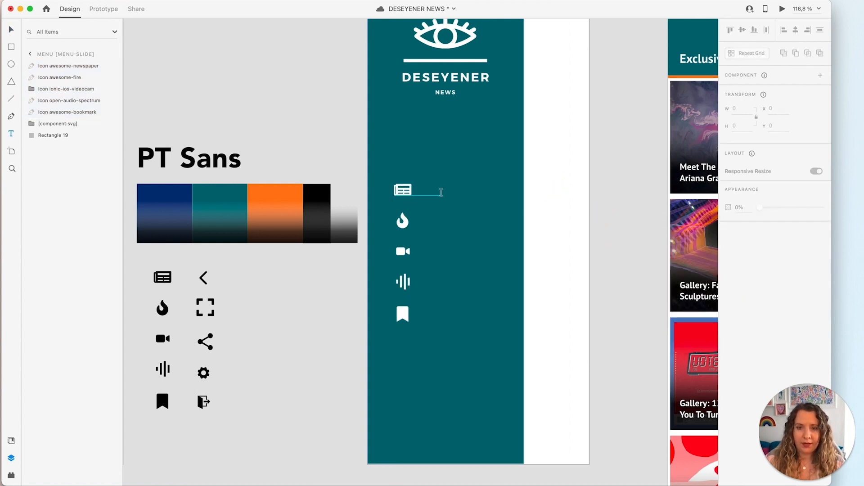
pyautogui.click(438, 191)
pyautogui.write('Ed')
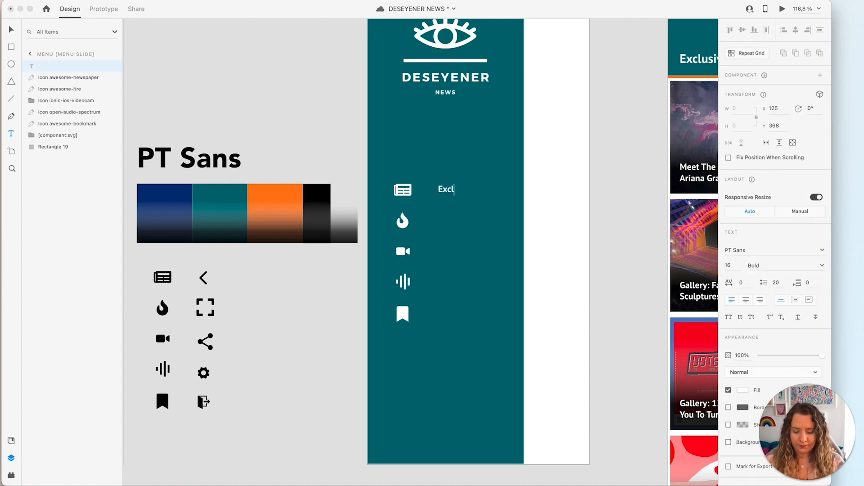
pyautogui.write('clusive Articles')
pyautogui.press('Escape')
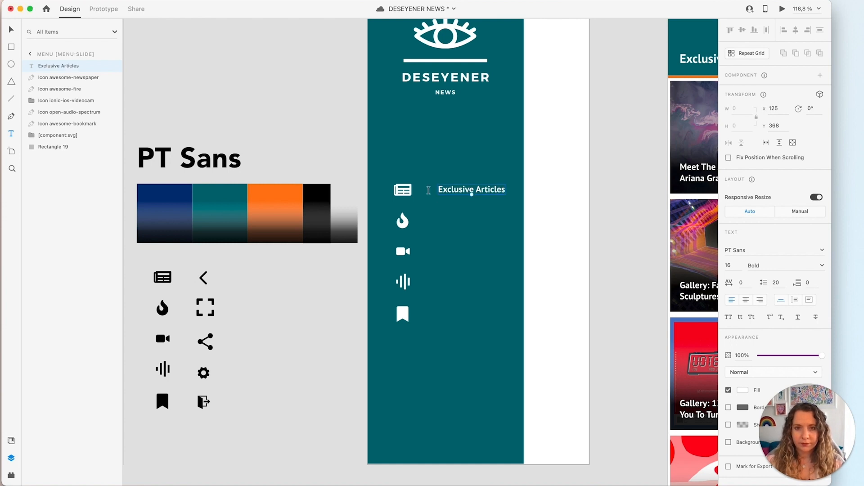
# Change the Exclusive Articles label's font weight to Regular and deselect it.
pyautogui.click(822, 265)
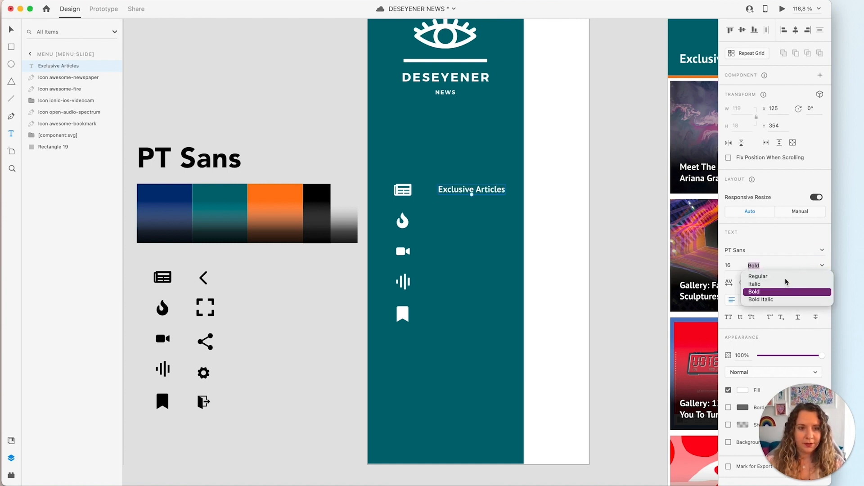
pyautogui.click(773, 278)
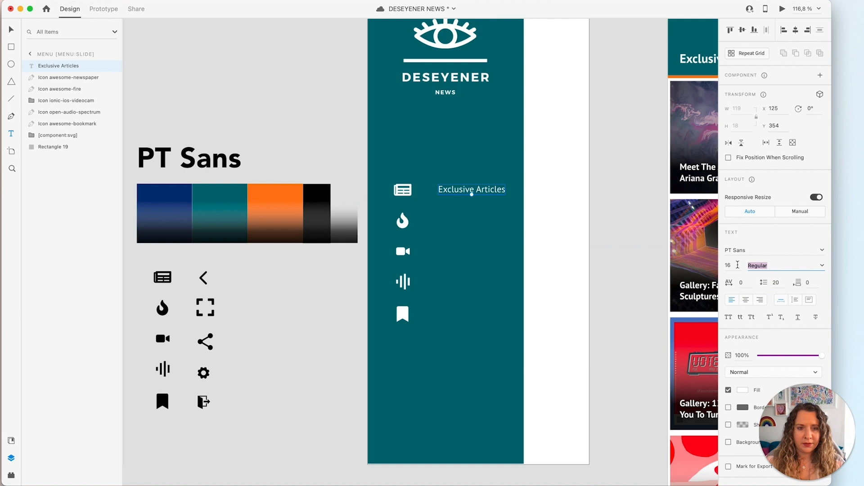
pyautogui.click(460, 190)
pyautogui.press('Escape')
pyautogui.press('Escape')
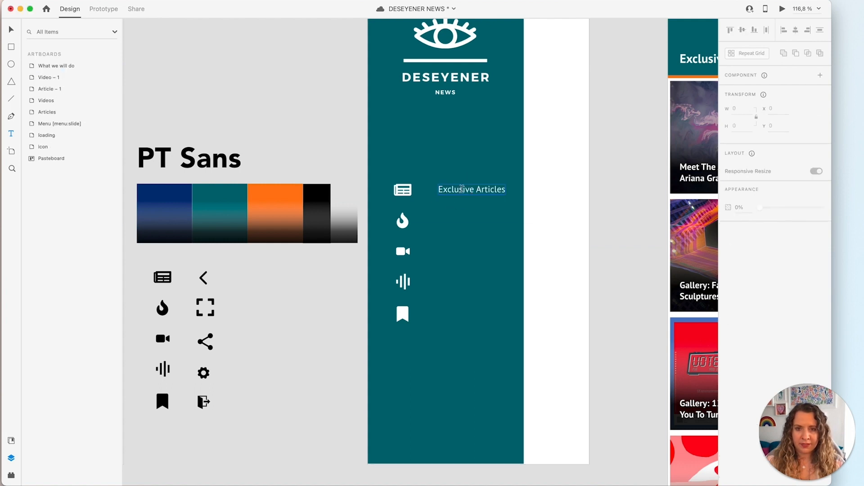
# Move the Exclusive Articles label closer to the newspaper icon, placing it at X 98, Y 354.
pyautogui.moveTo(467, 192)
pyautogui.mouseDown()
pyautogui.moveTo(440, 193)
pyautogui.moveTo(468, 196)
pyautogui.mouseUp()
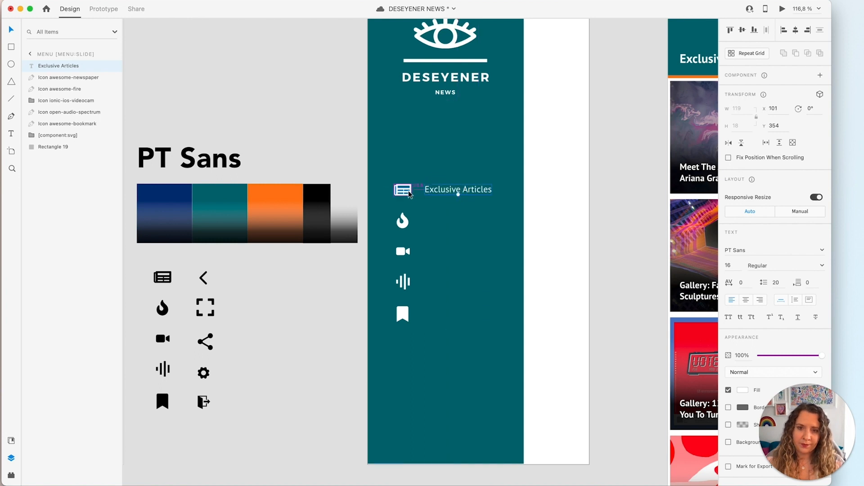
pyautogui.press('Right')
pyautogui.press('Right')
pyautogui.press('Right')
pyautogui.press('Right')
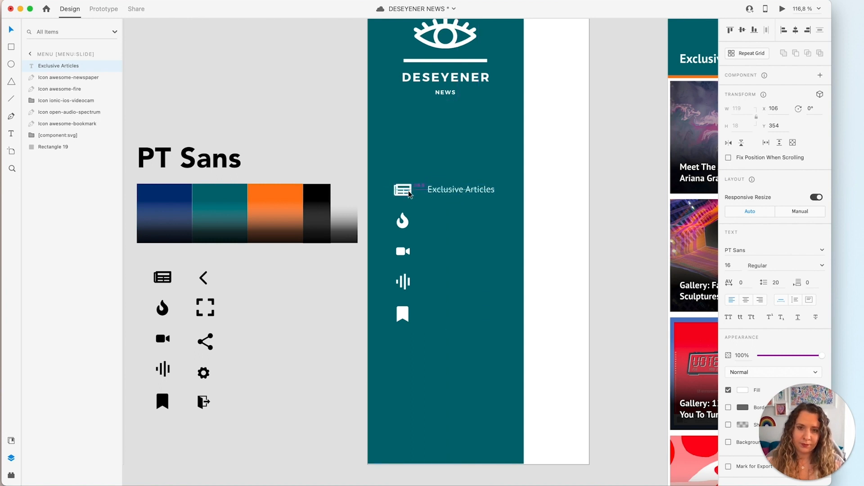
pyautogui.press('Left')
pyautogui.press('Left')
pyautogui.press('Left')
pyautogui.press('Left')
pyautogui.press('Left')
pyautogui.press('Left')
pyautogui.press('Left')
pyautogui.press('Left')
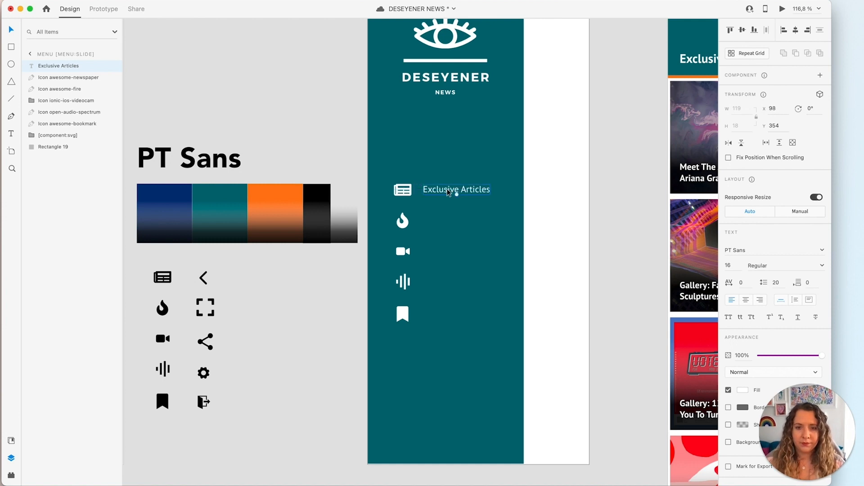
# Duplicate the Exclusive Articles label beside the fire icon and change its text to "Trending Stories".
pyautogui.moveTo(448, 192); pyautogui.dragTo(450, 224)
pyautogui.doubleClick(450, 224)
pyautogui.write('Tre')
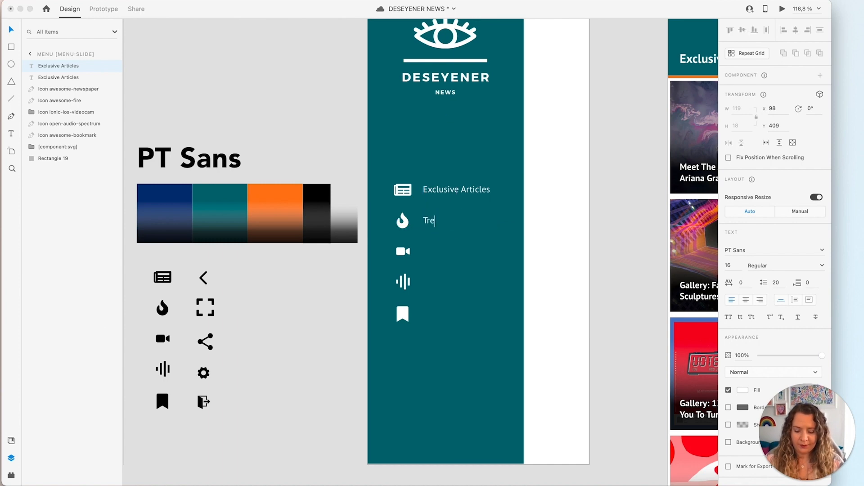
pyautogui.write('nding Stories')
pyautogui.press('Escape')
# Duplicate the Trending Stories label beside the video camera icon, change it to "Videos" and line it up with the icon.
pyautogui.moveTo(453, 222); pyautogui.dragTo(453, 250)
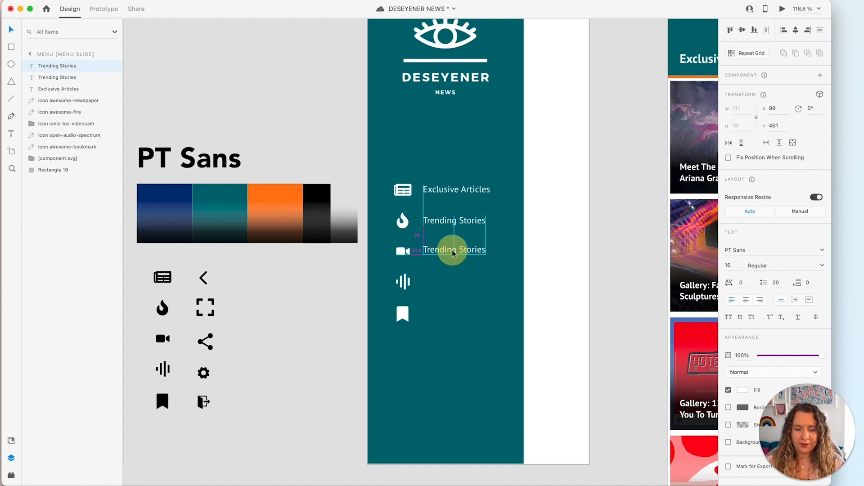
pyautogui.doubleClick(453, 250)
pyautogui.write('Videos')
pyautogui.press('Escape')
pyautogui.moveTo(444, 248); pyautogui.dragTo(444, 256)
# Duplicate the Videos label beside the audio spectrum icon and change its text to "Podcasts".
pyautogui.moveTo(447, 271); pyautogui.dragTo(444, 282)
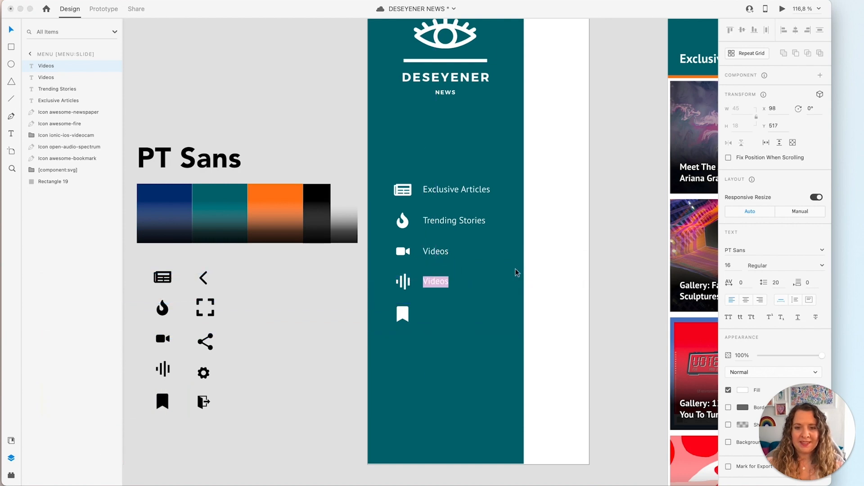
pyautogui.write('PODCASTS')
pyautogui.press('BackSpace')
pyautogui.press('BackSpace')
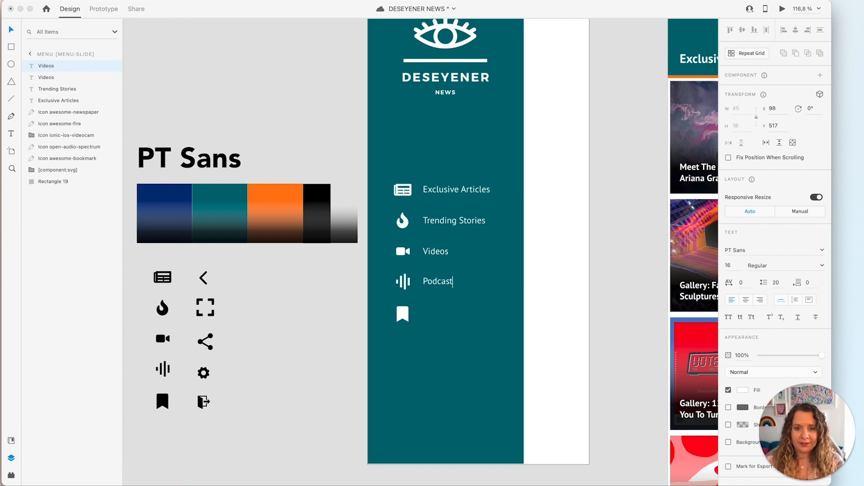
pyautogui.click(441, 280)
# Duplicate the Podcasts label beside the bookmark icon, change it to "Your Saves" and position it at X 98, Y 575.
pyautogui.moveTo(452, 285); pyautogui.dragTo(454, 314)
pyautogui.doubleClick(453, 314)
pyautogui.write('Your Saves')
pyautogui.press('Escape')
pyautogui.moveTo(459, 311); pyautogui.dragTo(460, 315)
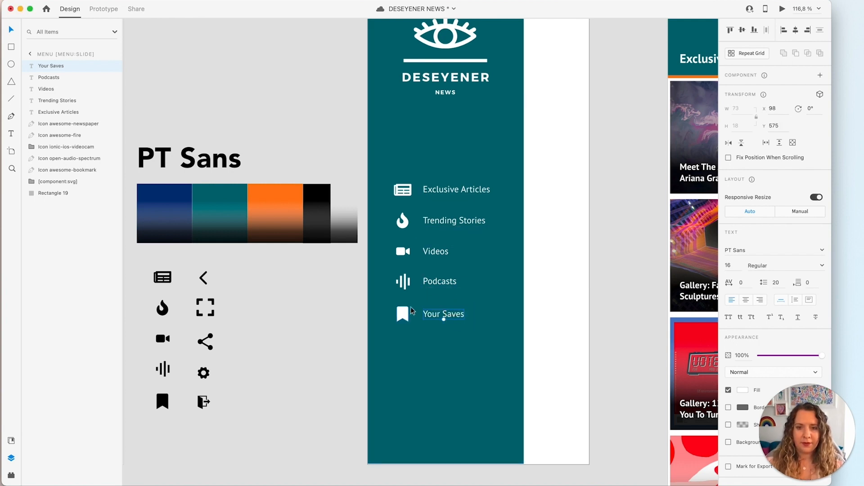
# Align the vertical centres of the Podcasts label and the audio spectrum icon.
pyautogui.click(436, 286)
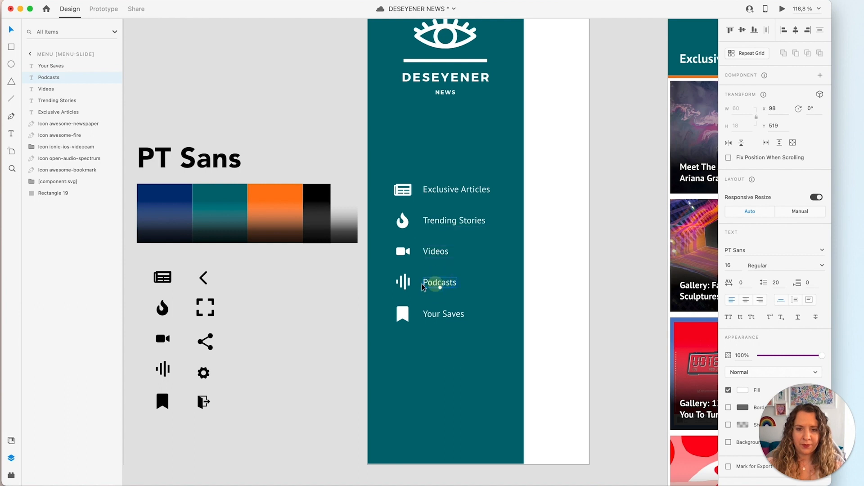
pyautogui.click(436, 285)
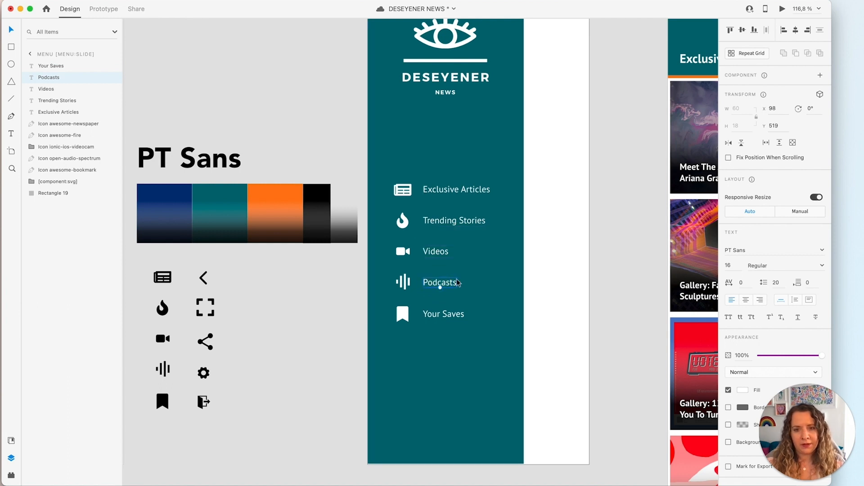
pyautogui.click(421, 284)
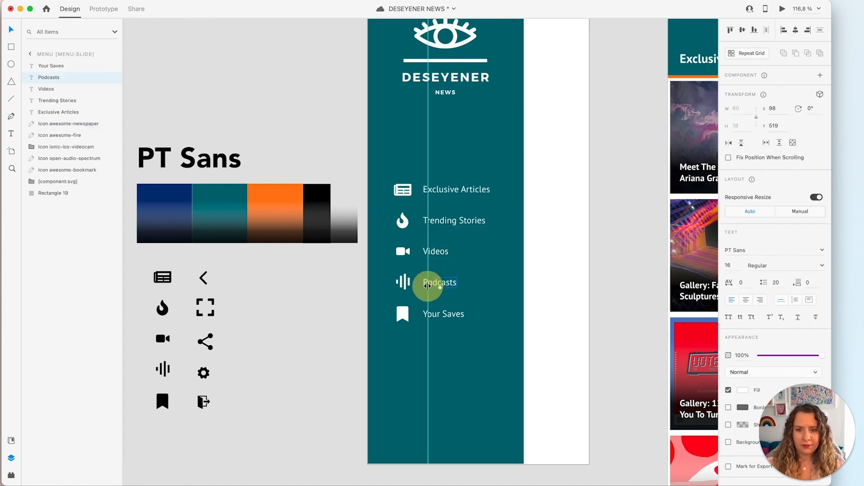
pyautogui.click(490, 282)
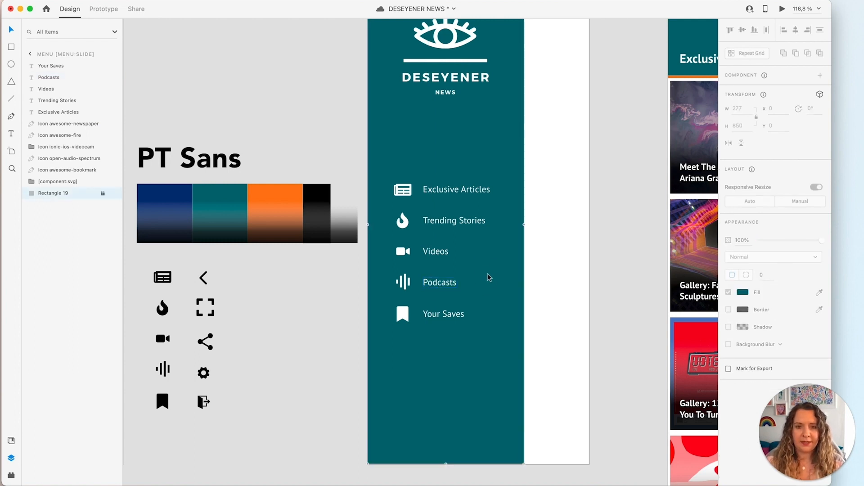
pyautogui.click(428, 282)
pyautogui.keyDown('shift'); pyautogui.click(402, 282); pyautogui.keyUp('shift')
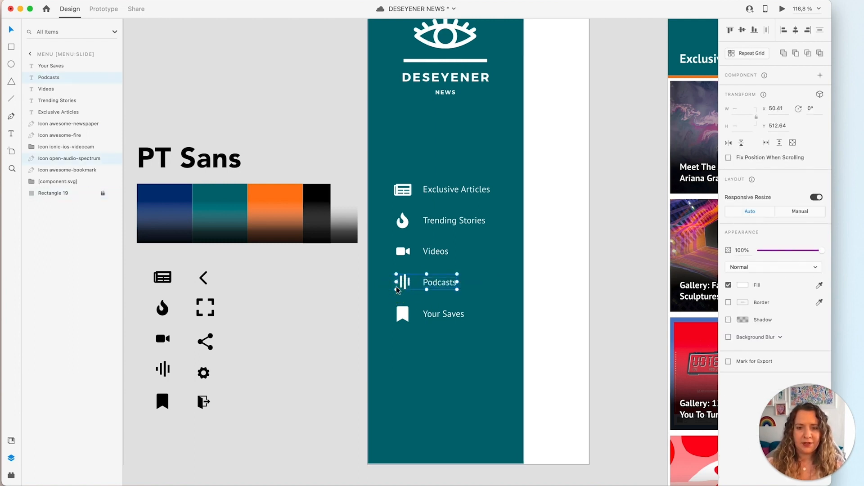
pyautogui.click(743, 30)
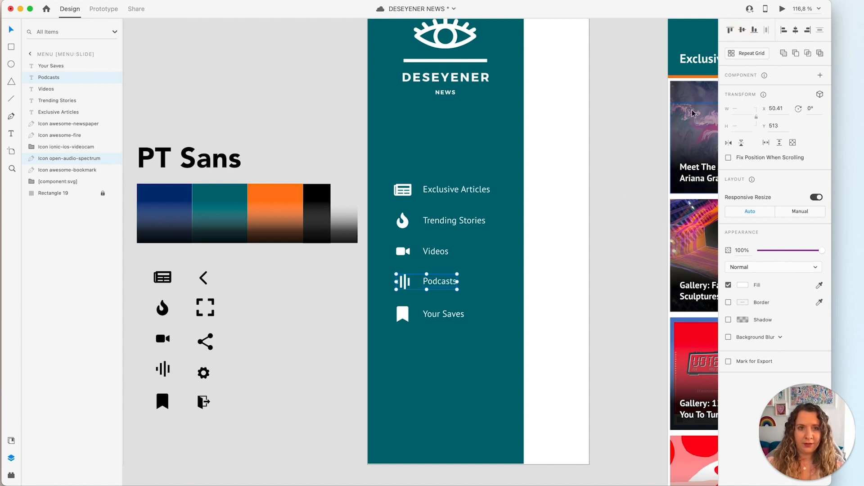
# Group the audio spectrum icon with the Podcasts label and name the group "podcasts".
pyautogui.press('super+g')
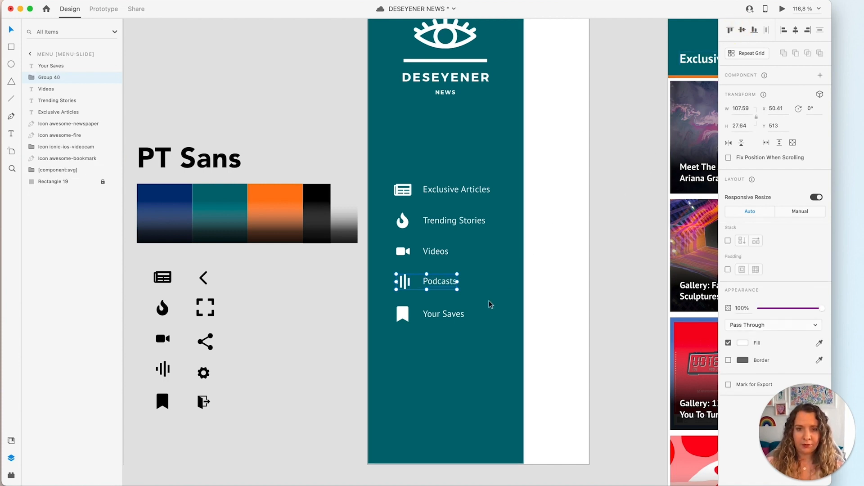
pyautogui.doubleClick(48, 77)
pyautogui.write('pos')
pyautogui.write('casts')
pyautogui.press('Return')
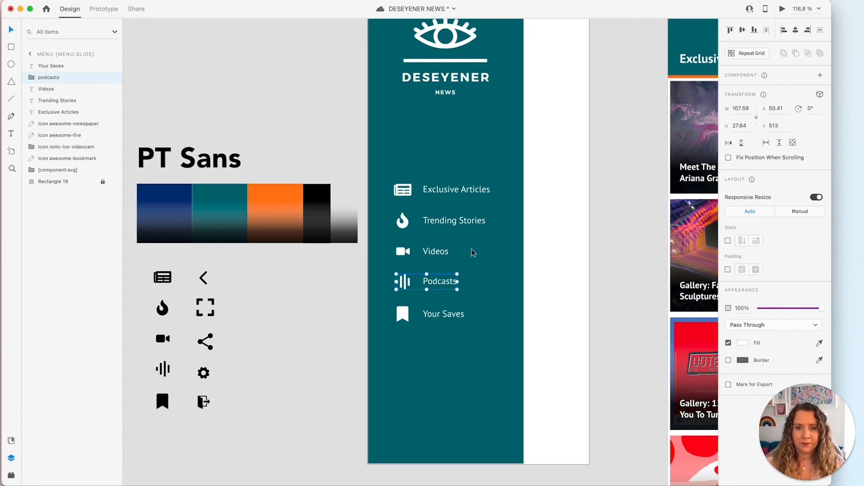
# Group the video camera icon with the Videos label and name the group "video".
pyautogui.click(412, 256)
pyautogui.keyDown('shift'); pyautogui.click(403, 252); pyautogui.keyUp('shift')
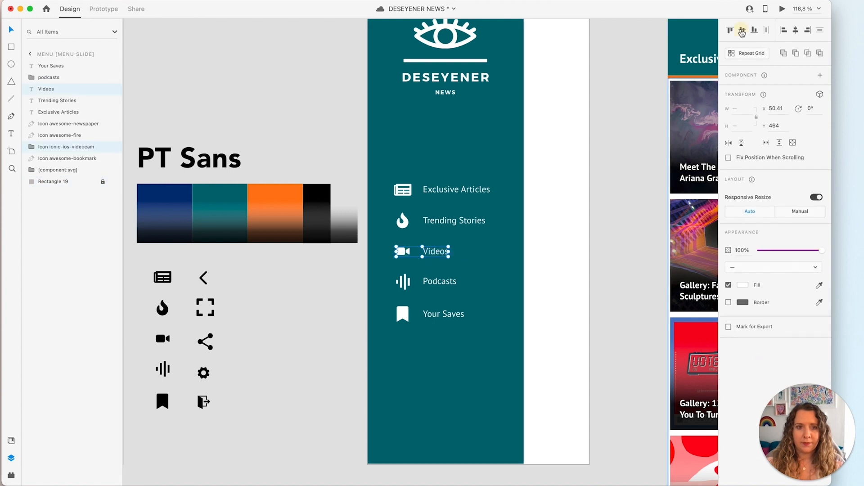
pyautogui.press('super+g')
pyautogui.click(48, 90)
pyautogui.doubleClick(48, 91)
pyautogui.write('video')
pyautogui.press('Return')
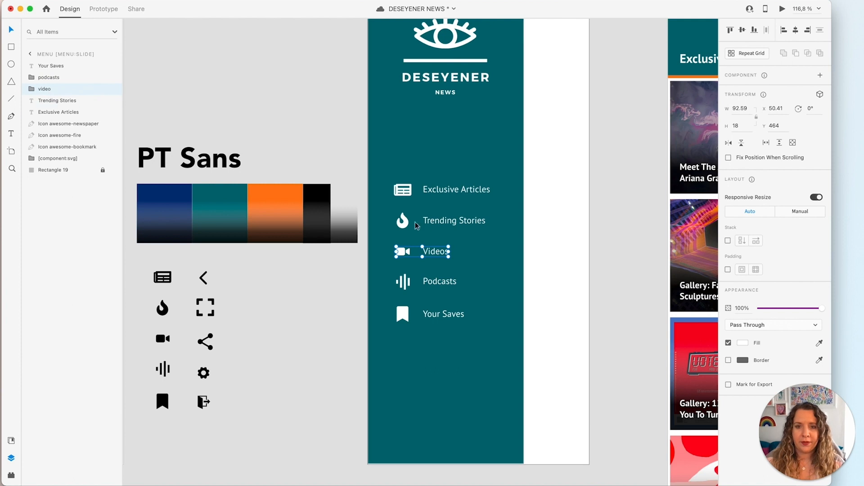
# Group the fire icon with the Trending Stories label and name the group "Trending".
pyautogui.click(495, 221)
pyautogui.keyDown('shift'); pyautogui.click(398, 221); pyautogui.keyUp('shift')
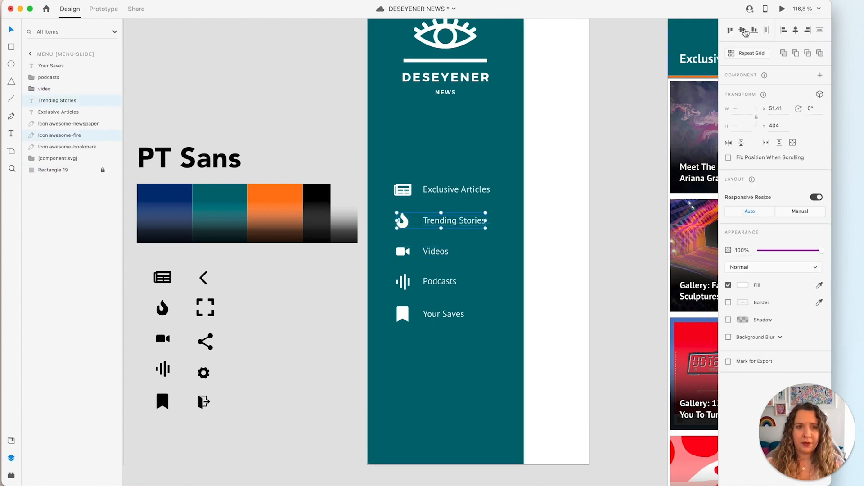
pyautogui.press('super+g')
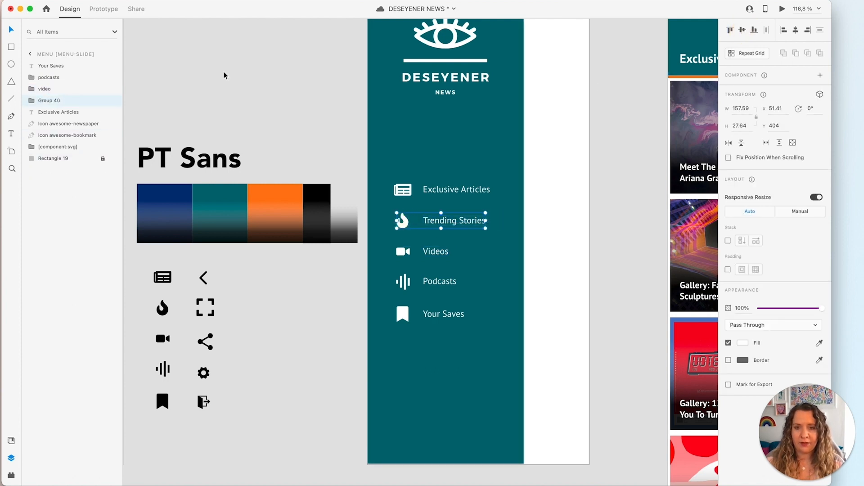
pyautogui.doubleClick(49, 101)
pyautogui.write('Trending')
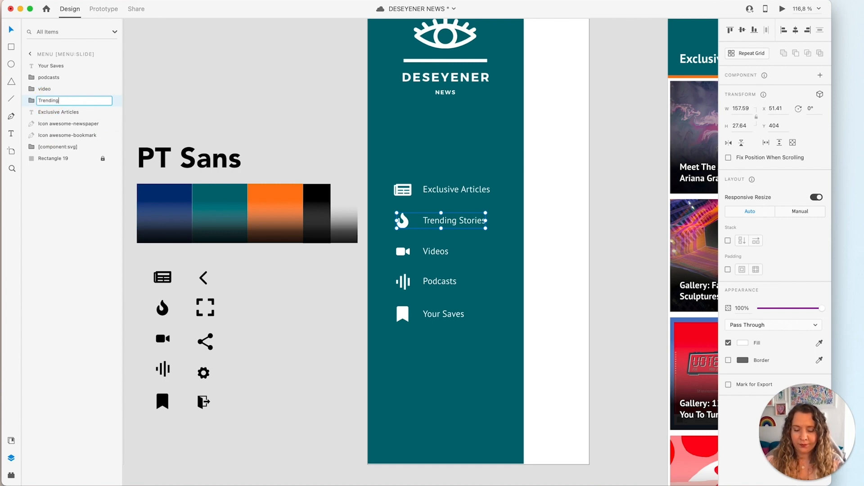
pyautogui.press('Return')
# Align the newspaper icon and Exclusive Articles label on their vertical centres, then group them as "Articles".
pyautogui.moveTo(447, 173); pyautogui.dragTo(402, 192)
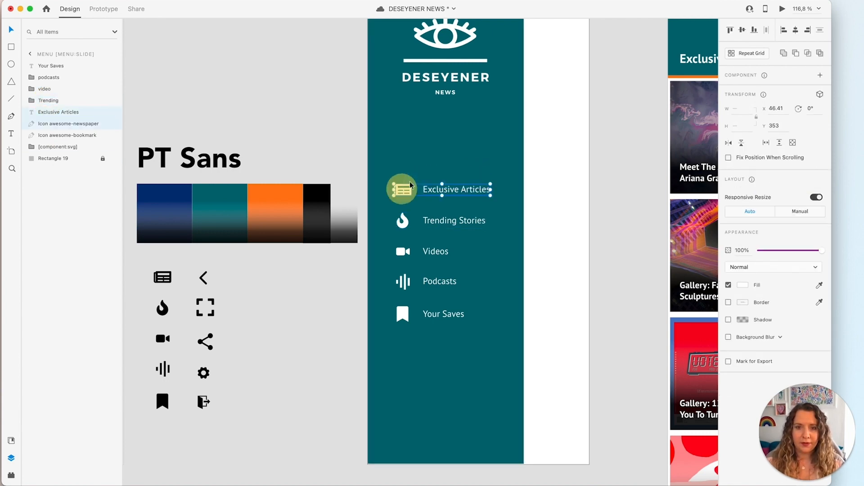
pyautogui.click(743, 30)
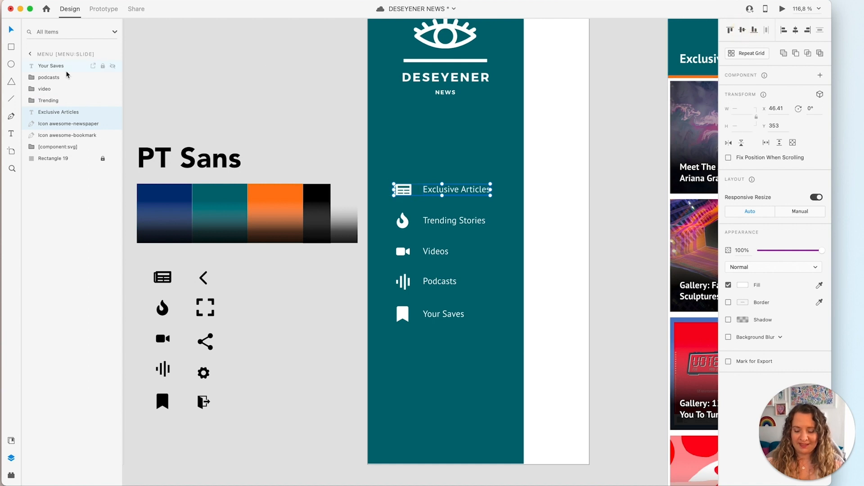
pyautogui.press('super+g')
pyautogui.doubleClick(54, 112)
pyautogui.write('Articles')
pyautogui.press('Return')
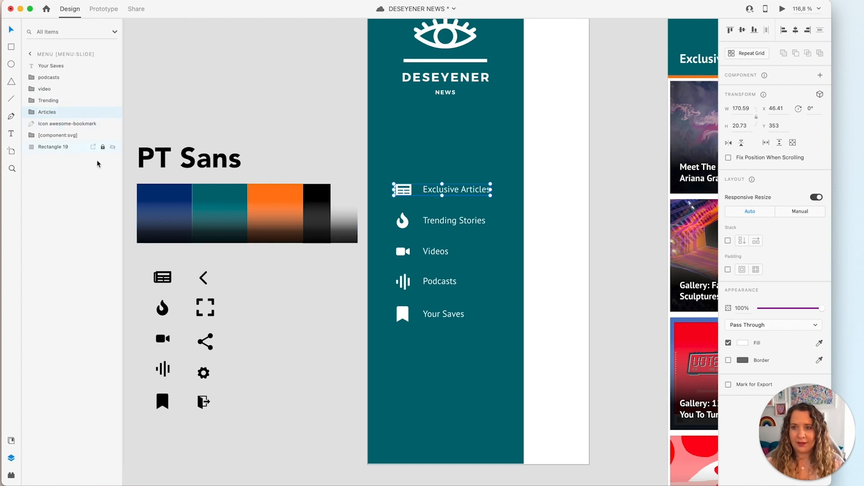
# Group the bookmark icon with the Your Saves label and name the group "saves".
pyautogui.moveTo(460, 344); pyautogui.dragTo(399, 308)
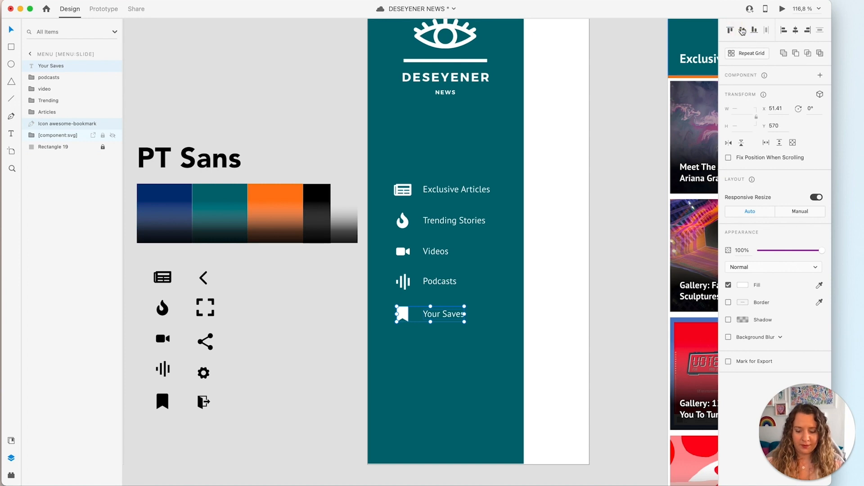
pyautogui.press('super+g')
pyautogui.click(47, 67)
pyautogui.doubleClick(47, 66)
pyautogui.write('s')
pyautogui.press('Return')
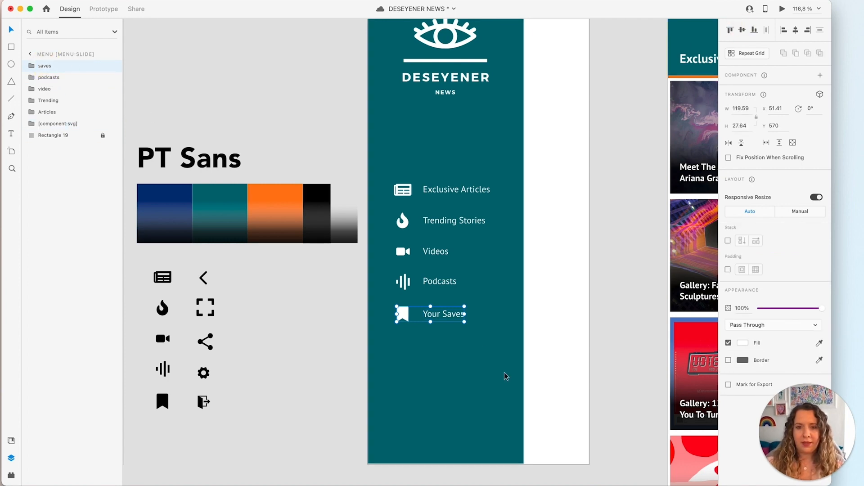
# Copy the gear and exit icons from the pasteboard to below the bookmark icon on the teal panel and fill them with white.
pyautogui.scroll(-1, 495, 360)
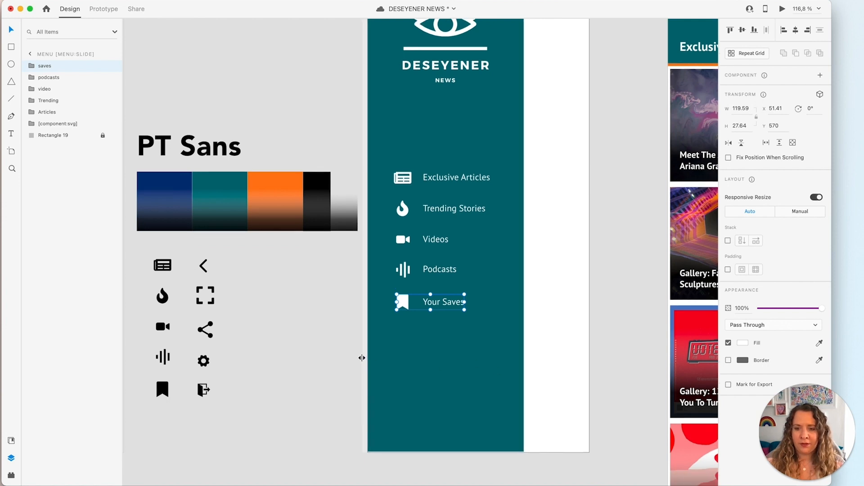
pyautogui.scroll(-2, 239, 397)
pyautogui.click(227, 402)
pyautogui.moveTo(250, 380); pyautogui.dragTo(394, 279)
pyautogui.scroll(5, 409, 401)
pyautogui.click(398, 180)
pyautogui.moveTo(371, 209); pyautogui.dragTo(398, 285)
pyautogui.click(401, 285)
pyautogui.click(742, 285)
pyautogui.click(628, 238)
# Duplicate the Your Saves label beside the gear and exit icons and change the copies to "Settings" and "Log Out".
pyautogui.doubleClick(488, 184)
pyautogui.write('Sett')
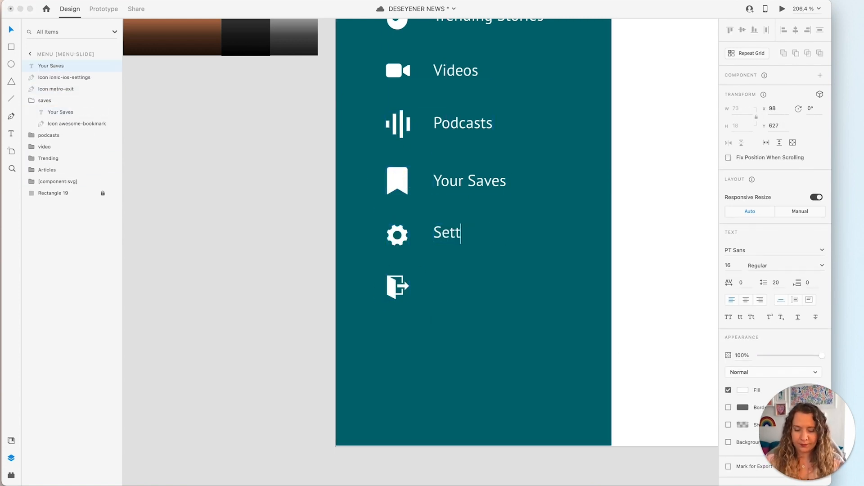
pyautogui.write('ingsLog Out')
# Group the exit icon and its label as "log out", and the gear icon and its label as "setting".
pyautogui.press('super+g')
pyautogui.doubleClick(48, 66)
pyautogui.write('log out')
pyautogui.press('super+g')
pyautogui.doubleClick(46, 78)
pyautogui.write('setting')
pyautogui.click(394, 286)
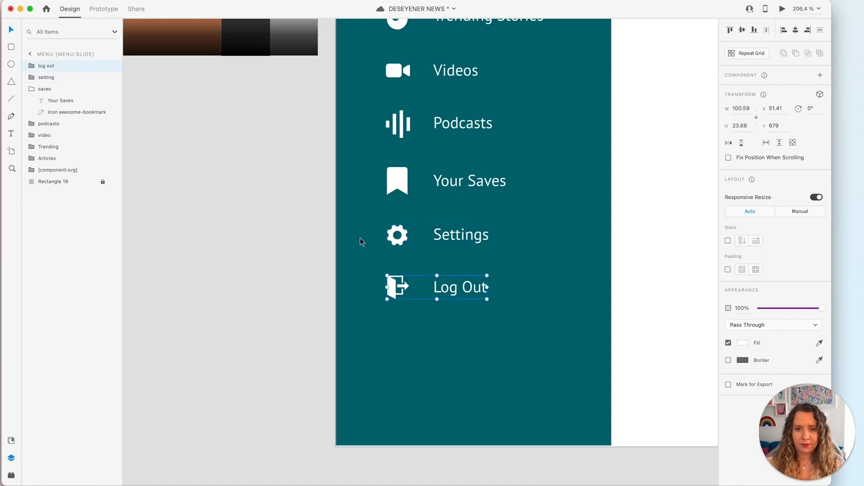
# Move the Settings and Log Out items down to the lower end of the teal panel, apart from the other menu items.
pyautogui.hotkey('shift', 'Down')
pyautogui.hotkey('shift', 'Down')
pyautogui.hotkey('shift', 'Down')
pyautogui.hotkey('shift', 'Down')
pyautogui.hotkey('shift', 'Down')
pyautogui.hotkey('shift', 'Down')
pyautogui.hotkey('shift', 'Down')
pyautogui.hotkey('shift', 'Down')
pyautogui.hotkey('shift', 'Down')
pyautogui.hotkey('shift', 'Down')
pyautogui.hotkey('shift', 'Down')
pyautogui.hotkey('shift', 'Down')
pyautogui.click(353, 324)
pyautogui.scroll(-5, 343, 376)
pyautogui.moveTo(402, 430); pyautogui.dragTo(346, 200)
pyautogui.click(441, 270)
pyautogui.scroll(2, 441, 270)
pyautogui.hscroll(1, 441, 270)
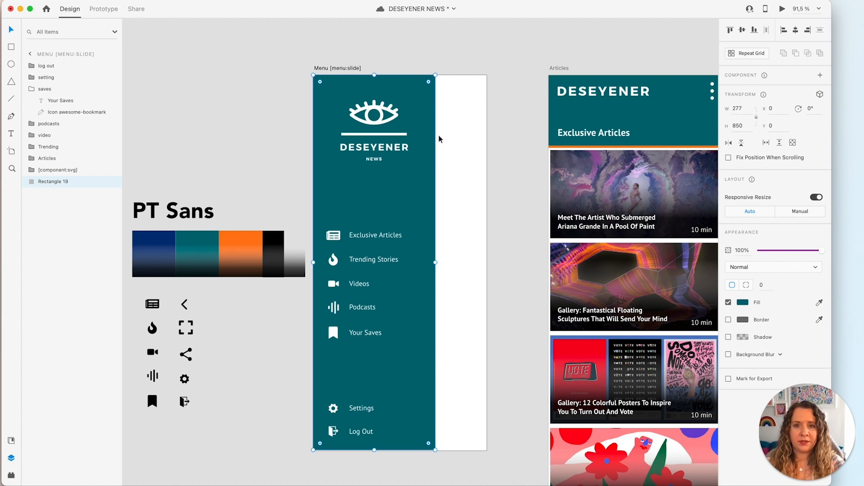
# Turn off the white fill of the Menu [menu:slide] artboard.
pyautogui.click(348, 67)
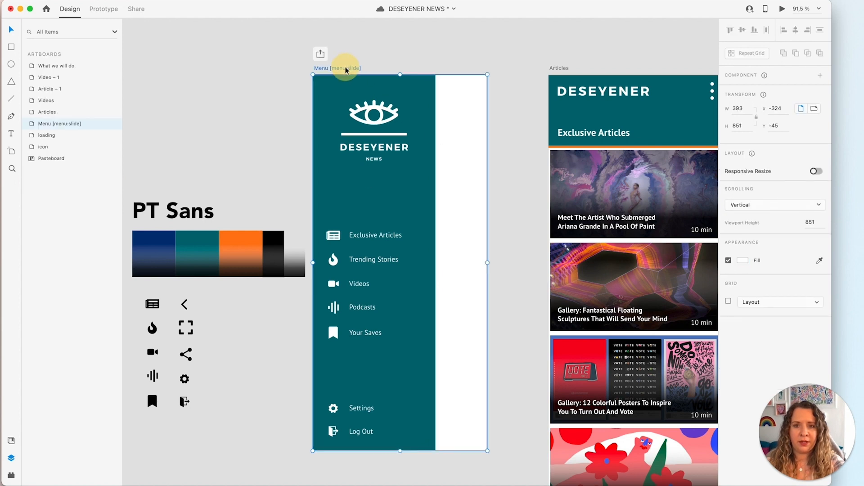
pyautogui.click(728, 261)
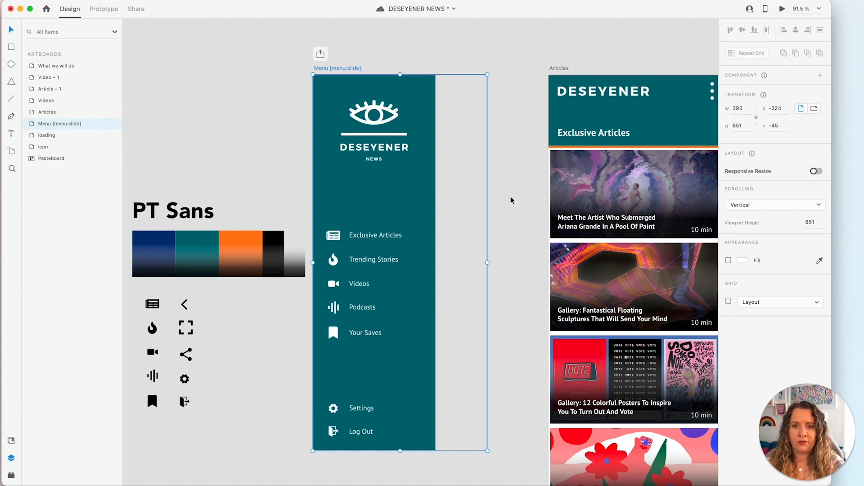
pyautogui.click(433, 212)
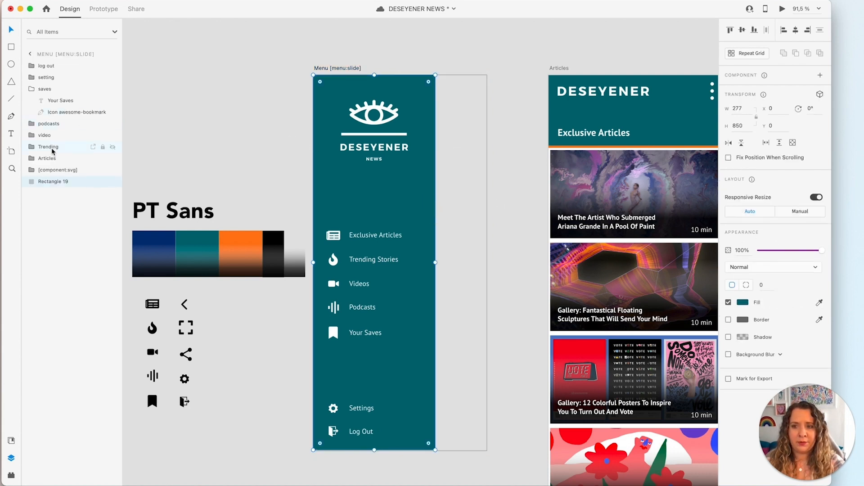
# Group the teal panel, logo and all menu items on the menu artboard and name the group "[container]".
pyautogui.moveTo(454, 70); pyautogui.dragTo(326, 458)
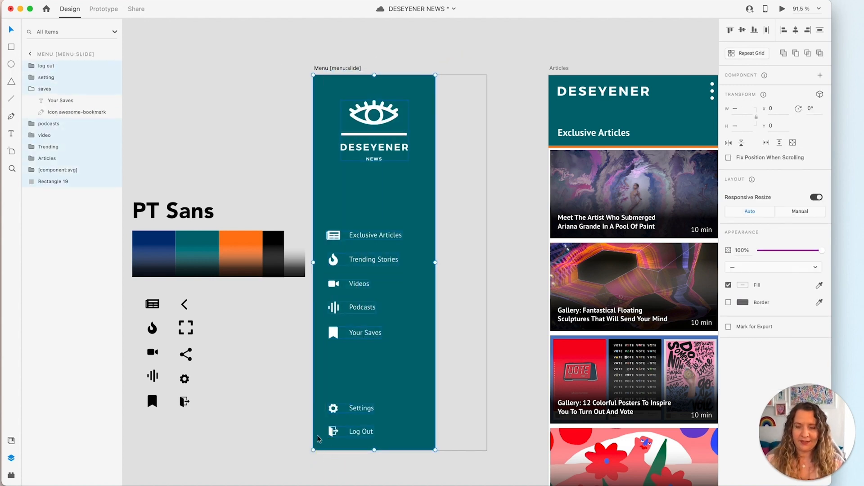
pyautogui.press('super+g')
pyautogui.doubleClick(43, 65)
pyautogui.write('Ic')
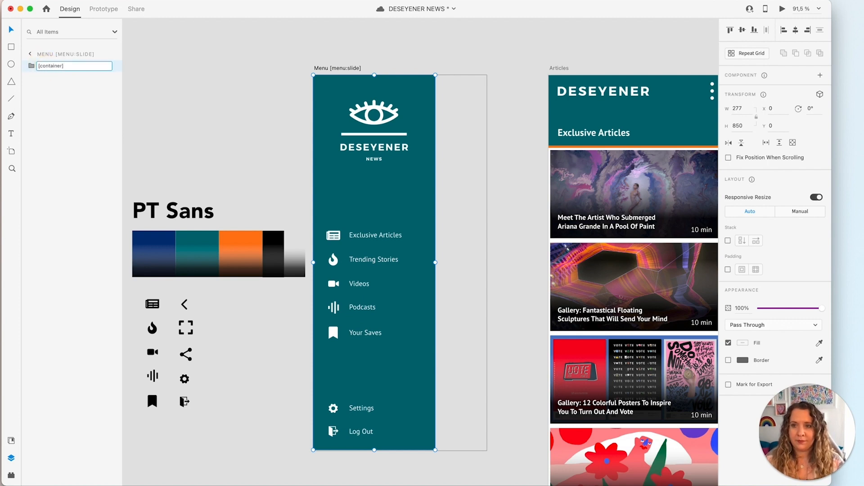
pyautogui.press('Return')
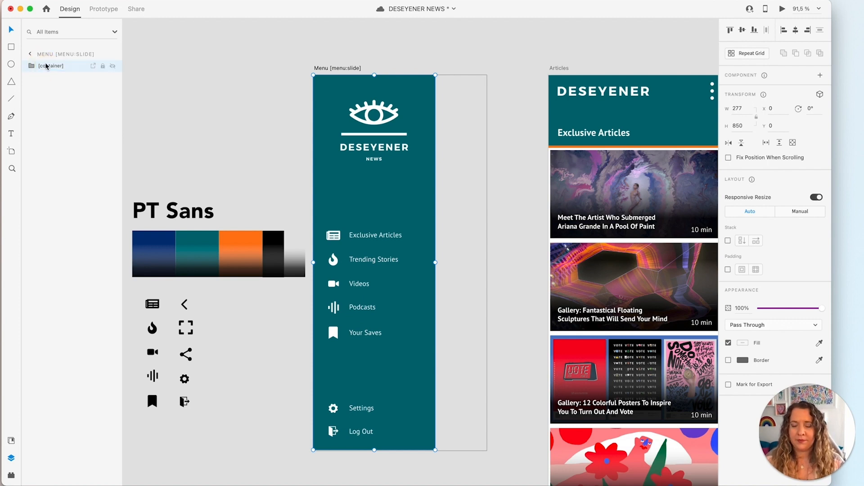
pyautogui.click(486, 60)
# Switch to prototyping and set the Articles artboard as the home screen of the flow.
pyautogui.scroll(-5, 486, 61)
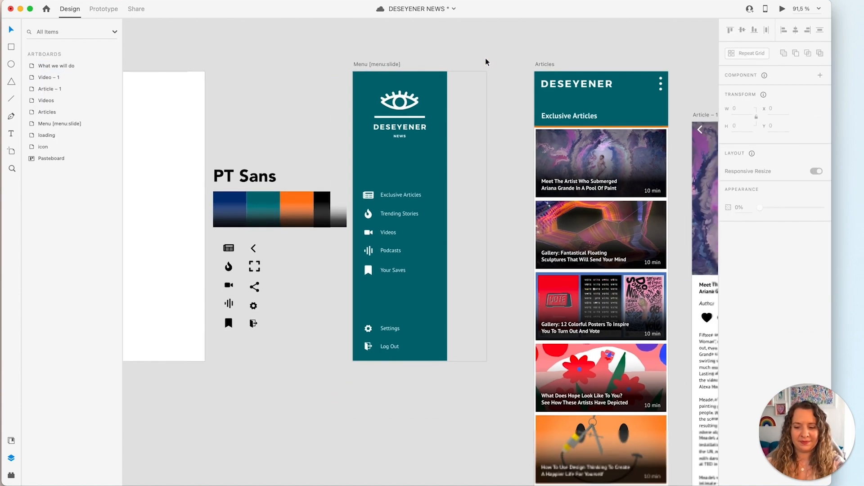
pyautogui.hscroll(2, 485, 58)
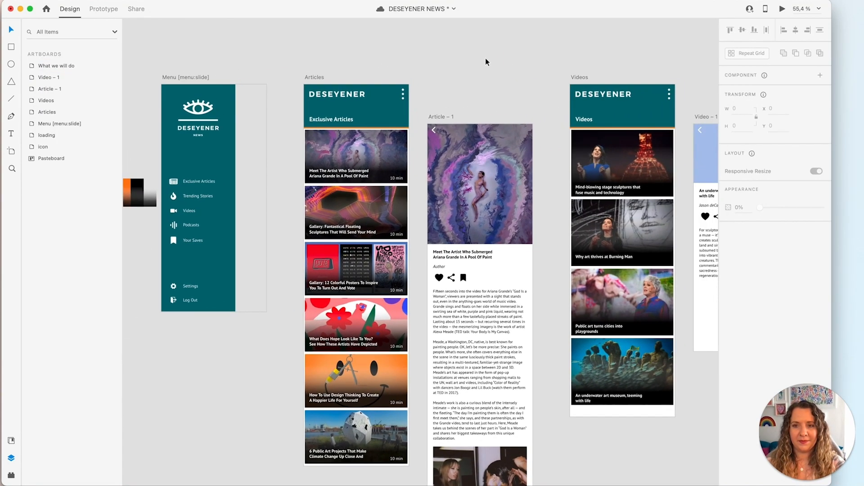
pyautogui.scroll(-4, 472, 72)
pyautogui.scroll(-2, 472, 72)
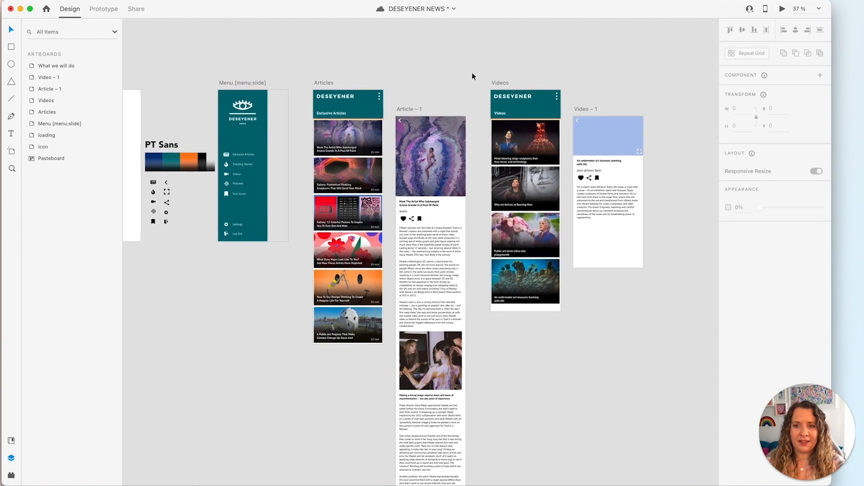
pyautogui.scroll(-3, 471, 72)
pyautogui.scroll(3, 471, 72)
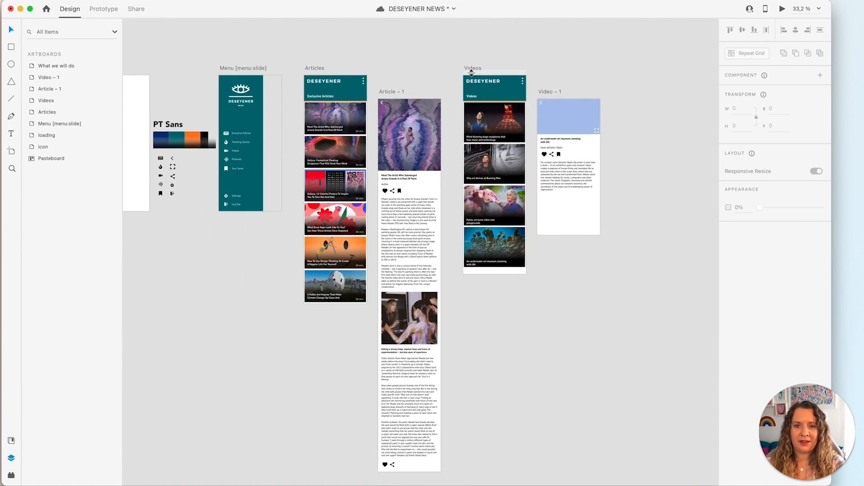
pyautogui.scroll(5, 472, 70)
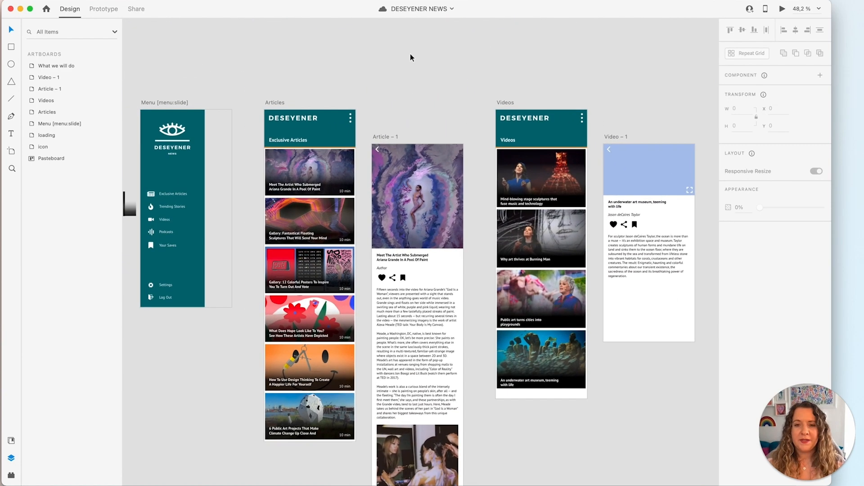
pyautogui.click(104, 9)
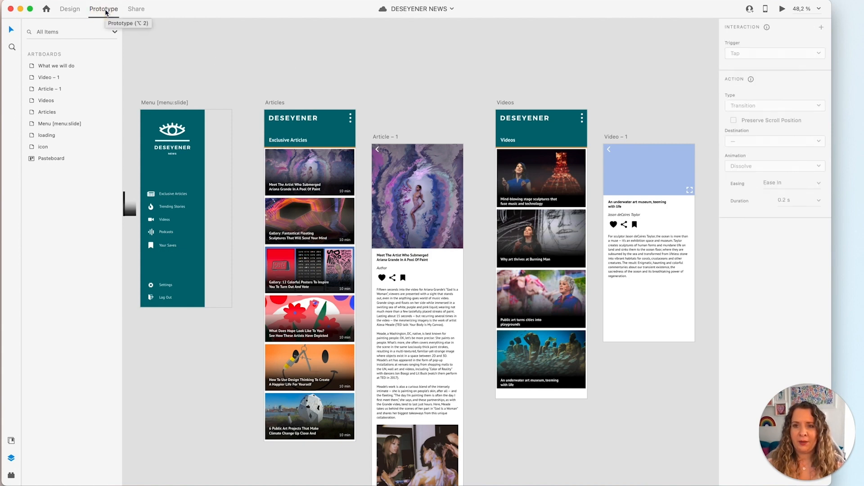
pyautogui.click(279, 103)
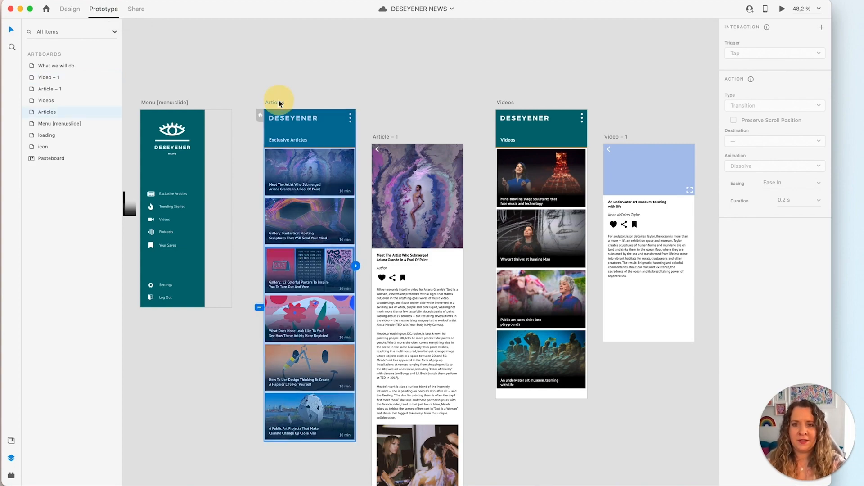
pyautogui.scroll(6, 257, 116)
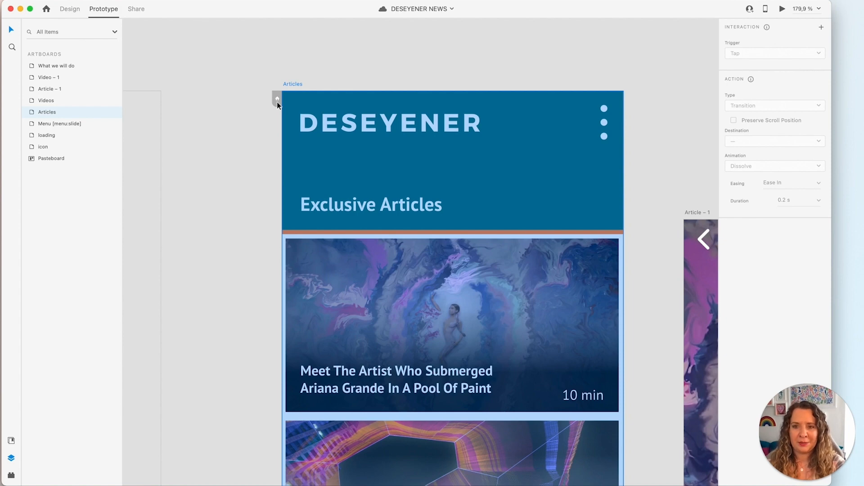
pyautogui.click(277, 100)
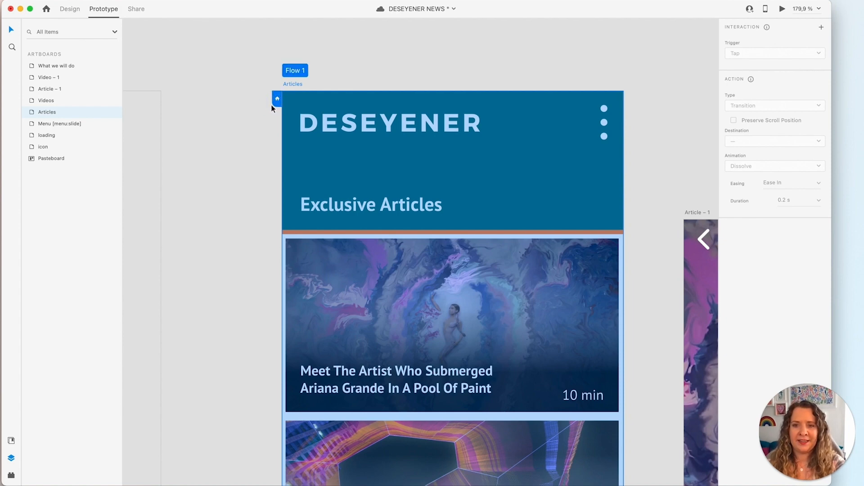
# Link the three-dot menu button on the Articles artboard to the Menu [menu:slide] artboard.
pyautogui.scroll(-10, 271, 112)
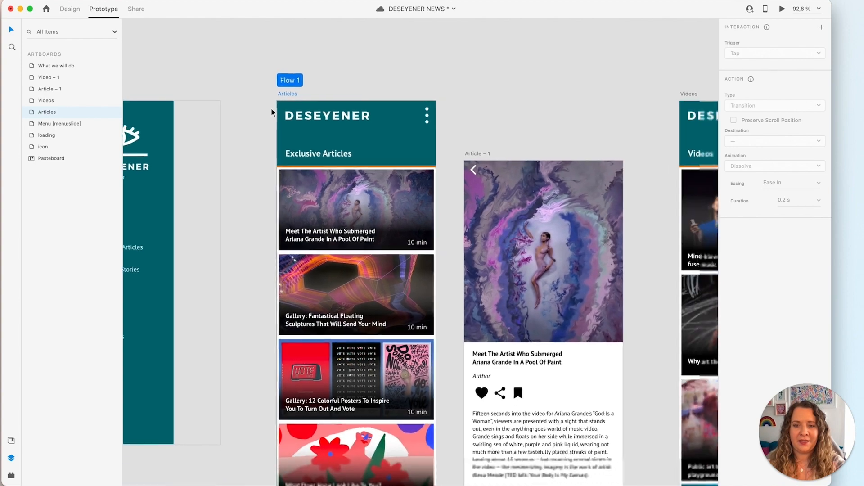
pyautogui.scroll(-3, 271, 112)
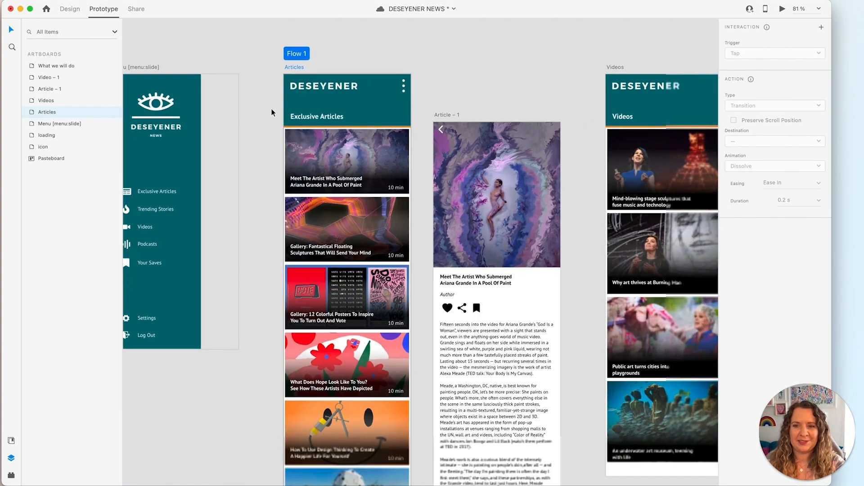
pyautogui.click(400, 93)
pyautogui.click(403, 88)
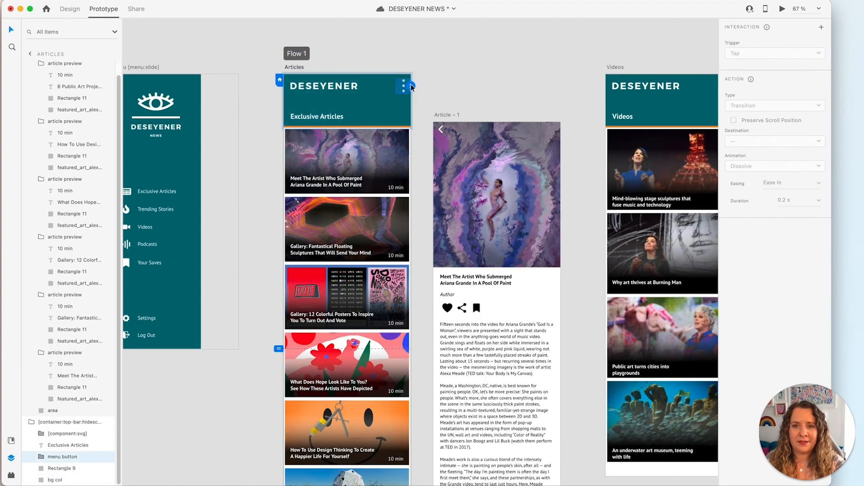
pyautogui.moveTo(413, 88); pyautogui.dragTo(433, 95)
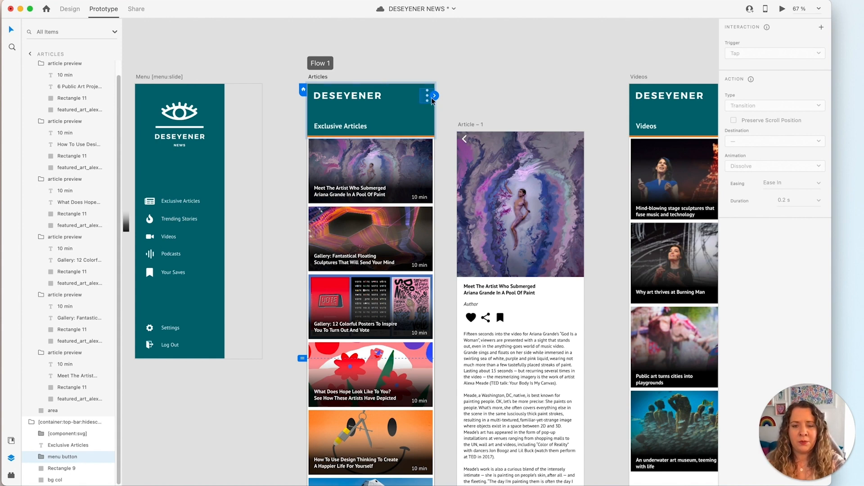
pyautogui.moveTo(434, 97); pyautogui.dragTo(220, 94)
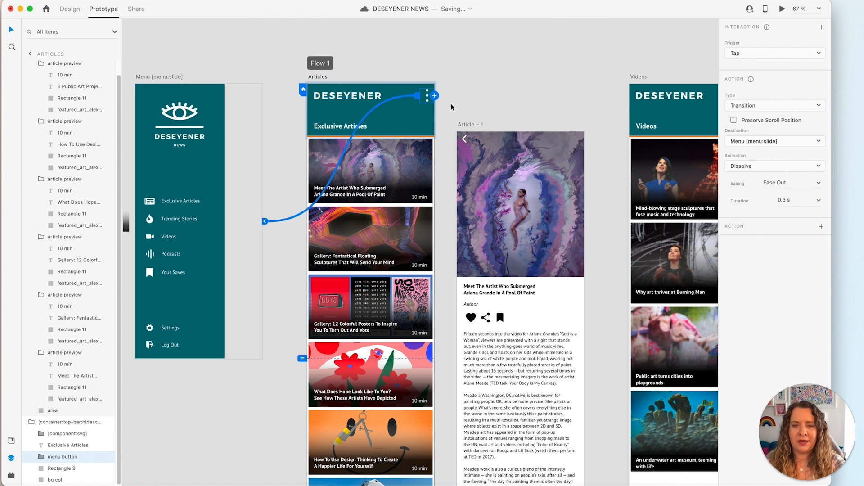
# Link the three-dot menu button on the Videos artboard to the Menu [menu:slide] artboard.
pyautogui.hscroll(3, 450, 103)
pyautogui.hscroll(2, 451, 107)
pyautogui.click(647, 84)
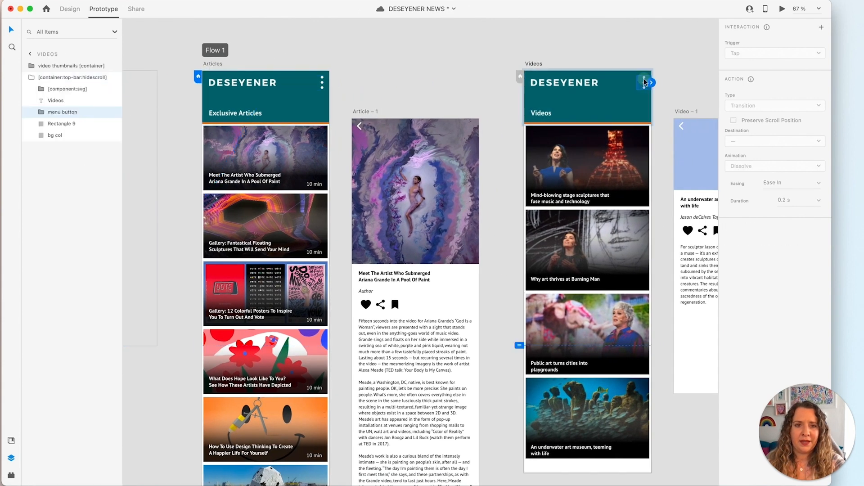
pyautogui.moveTo(650, 84); pyautogui.dragTo(299, 89)
pyautogui.hscroll(-5, 513, 83)
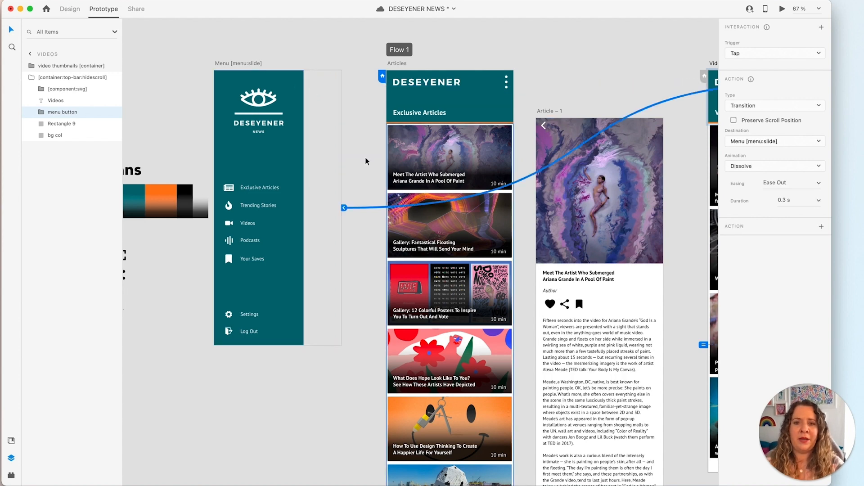
# Link the Exclusive Articles item in the slide menu to the Articles artboard.
pyautogui.hscroll(2, 277, 176)
pyautogui.hscroll(2, 277, 176)
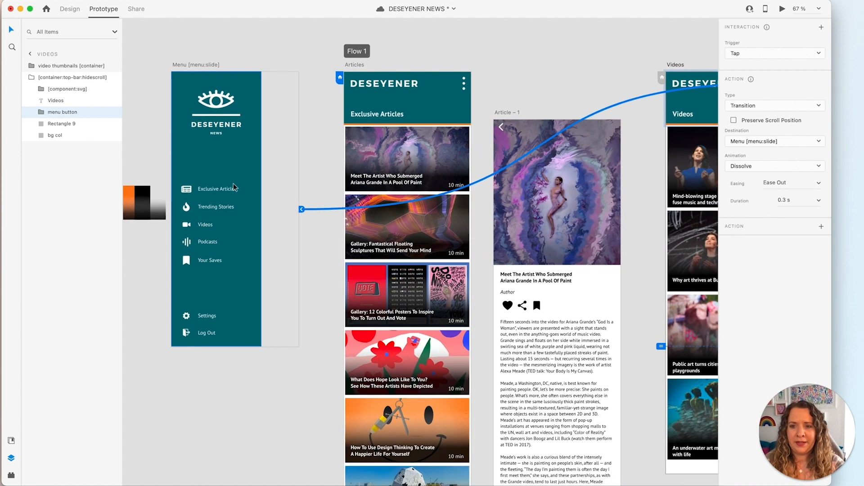
pyautogui.doubleClick(221, 191)
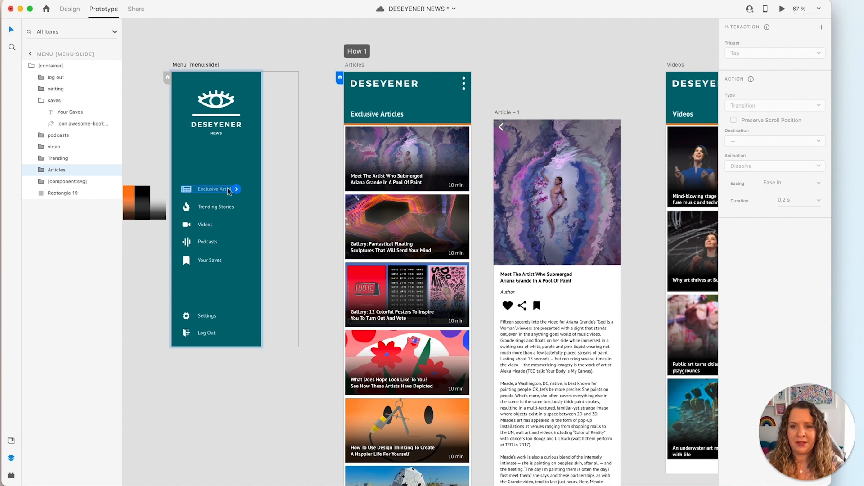
pyautogui.moveTo(236, 189); pyautogui.dragTo(358, 122)
# Link the Videos item in the slide menu to the Videos artboard.
pyautogui.hscroll(2, 154, 259)
pyautogui.click(157, 244)
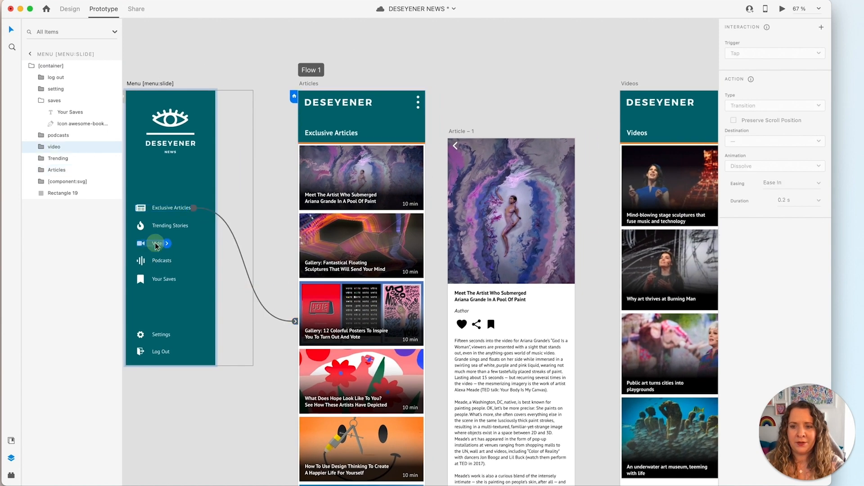
pyautogui.moveTo(167, 244); pyautogui.dragTo(623, 124)
# Link the first article preview on the Articles artboard, about Ariana Grande in a pool of paint, to the Article – 1 artboard.
pyautogui.scroll(-2, 622, 124)
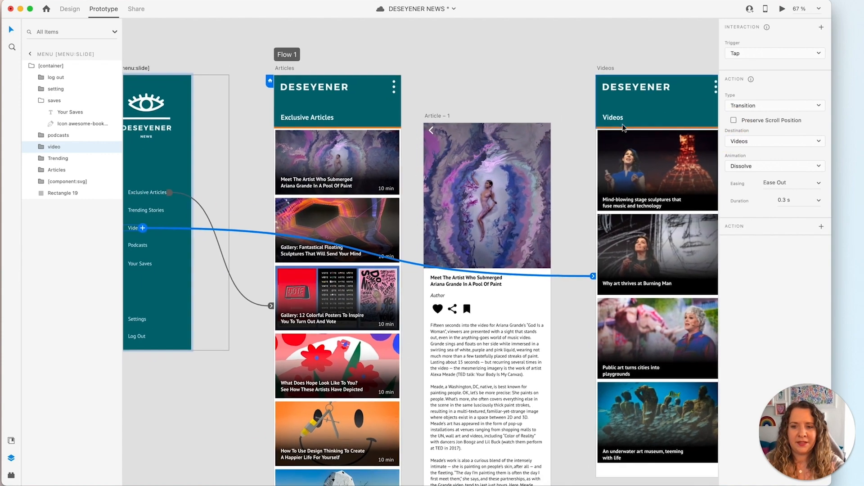
pyautogui.scroll(5, 343, 134)
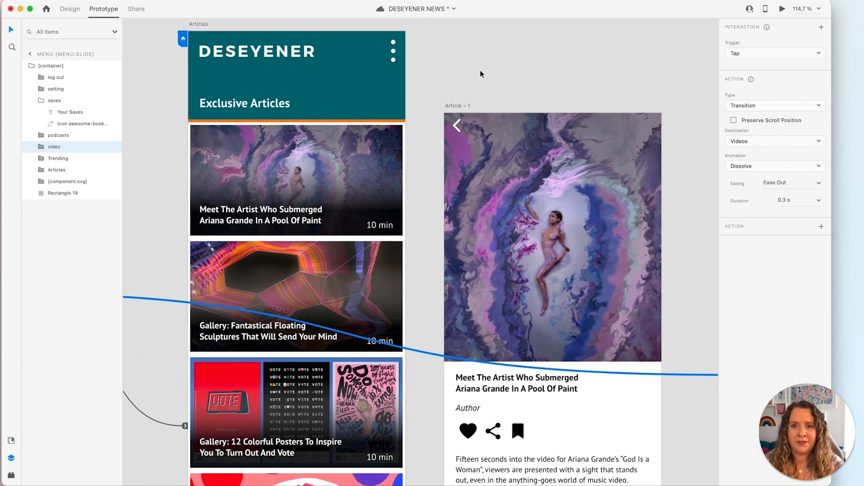
pyautogui.click(365, 137)
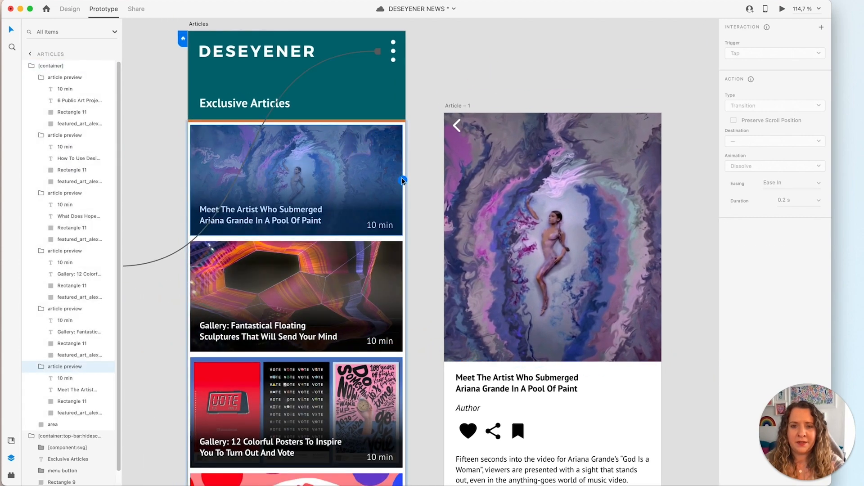
pyautogui.moveTo(402, 180); pyautogui.dragTo(501, 166)
# Link the back button on the Article – 1 artboard to the Articles artboard.
pyautogui.scroll(-1, 502, 167)
pyautogui.click(452, 120)
pyautogui.doubleClick(452, 121)
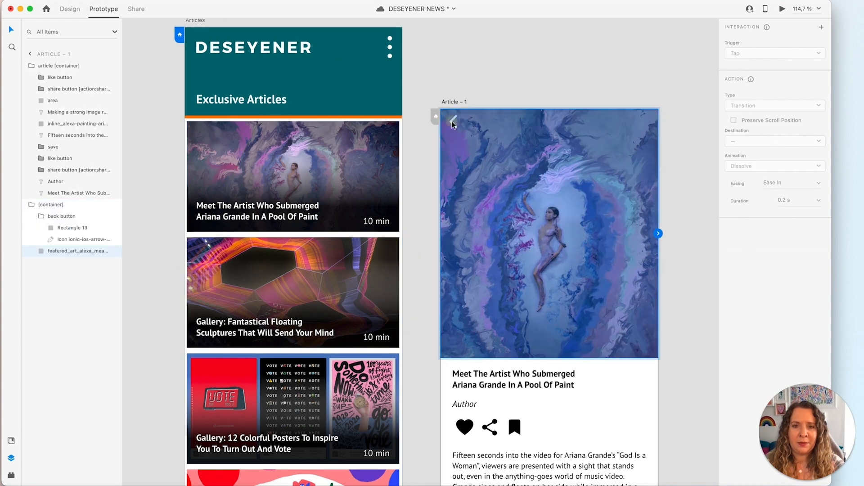
pyautogui.moveTo(466, 125); pyautogui.dragTo(342, 143)
# Link the underwater art museum thumbnail on the Videos artboard to the Video – 1 artboard.
pyautogui.hscroll(15, 342, 143)
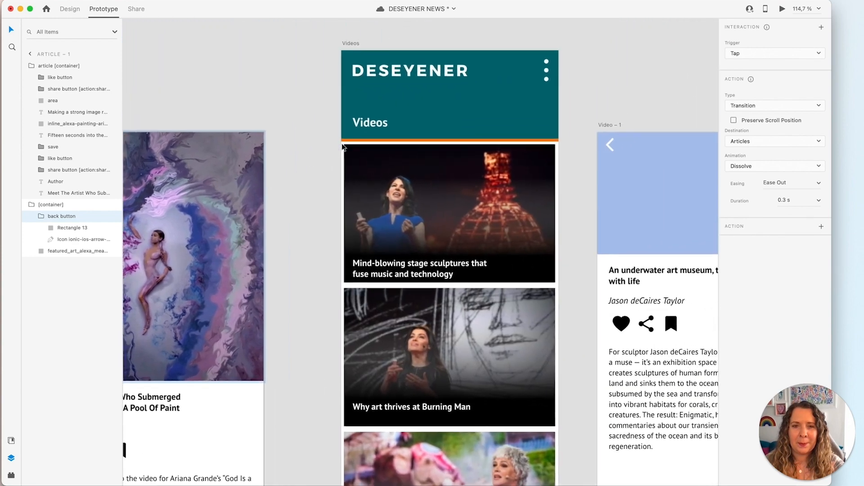
pyautogui.scroll(-3, 341, 143)
pyautogui.scroll(-5, 342, 143)
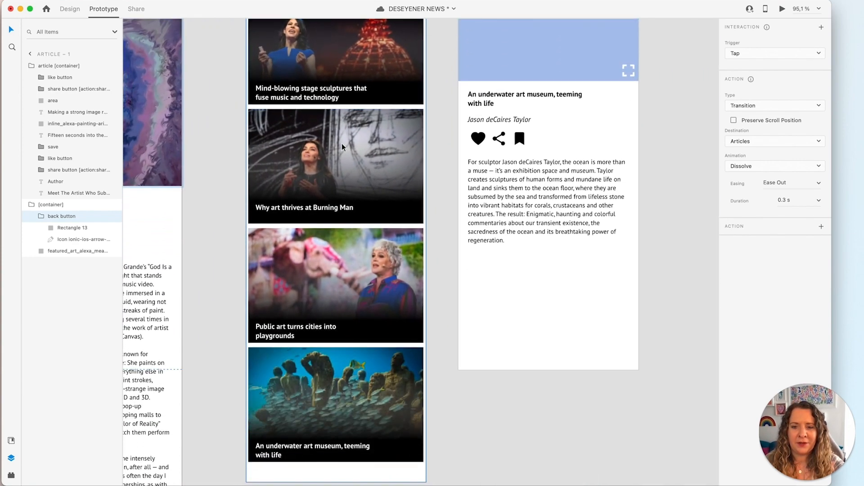
pyautogui.click(346, 386)
pyautogui.click(347, 386)
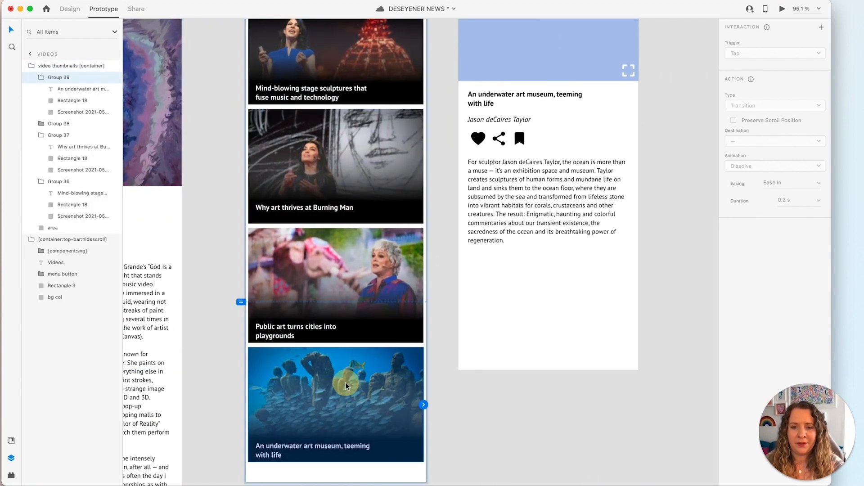
pyautogui.moveTo(424, 407); pyautogui.dragTo(501, 298)
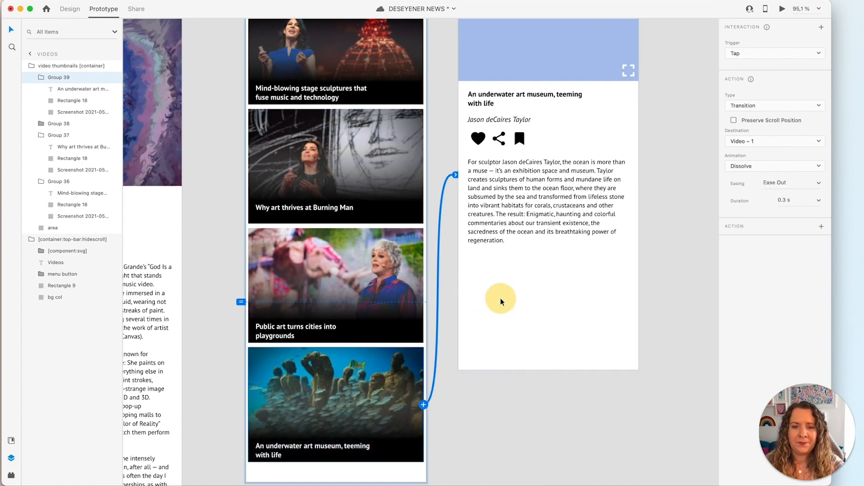
# Link the back button on the Video – 1 artboard to the Videos artboard.
pyautogui.scroll(5, 502, 300)
pyautogui.click(476, 142)
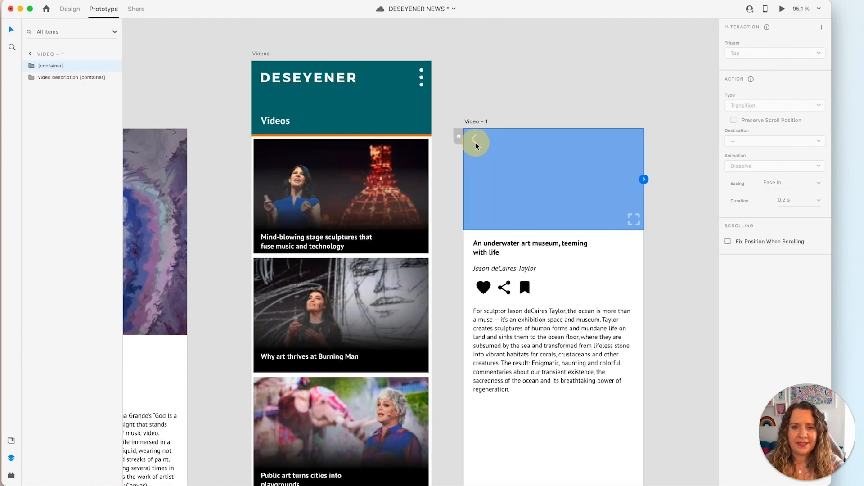
pyautogui.click(476, 144)
pyautogui.moveTo(485, 140); pyautogui.dragTo(377, 160)
pyautogui.scroll(-5, 469, 106)
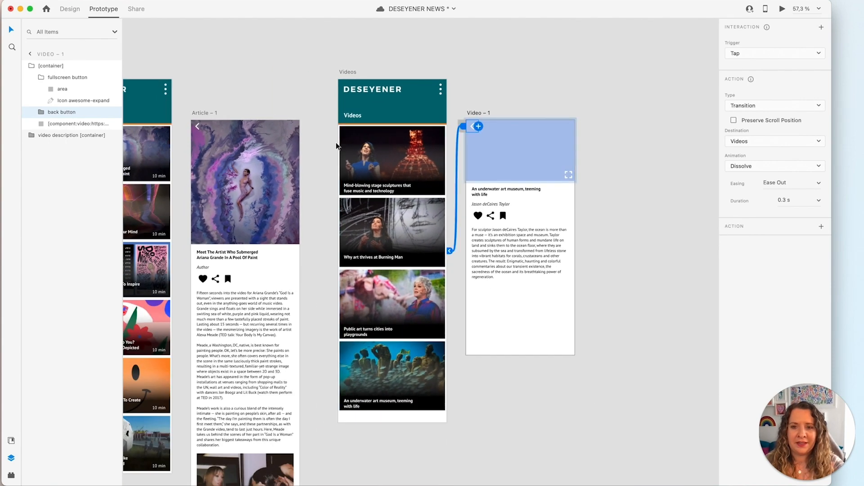
# Select all artboards and examine the prototype links between the menu, article and video pages.
pyautogui.scroll(-1, 336, 143)
pyautogui.hscroll(-5, 331, 142)
pyautogui.scroll(-1, 330, 141)
pyautogui.moveTo(154, 42); pyautogui.dragTo(687, 408)
pyautogui.click(665, 409)
pyautogui.press('super+a')
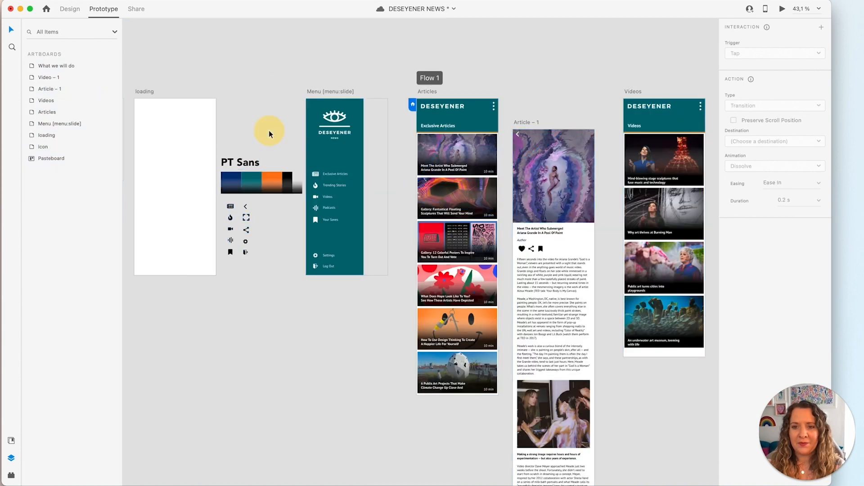
# Switch to the Bravo Tags Master List in the browser, collapse the Components section and expand App Stores Assets.
pyautogui.hscroll(-5, 269, 130)
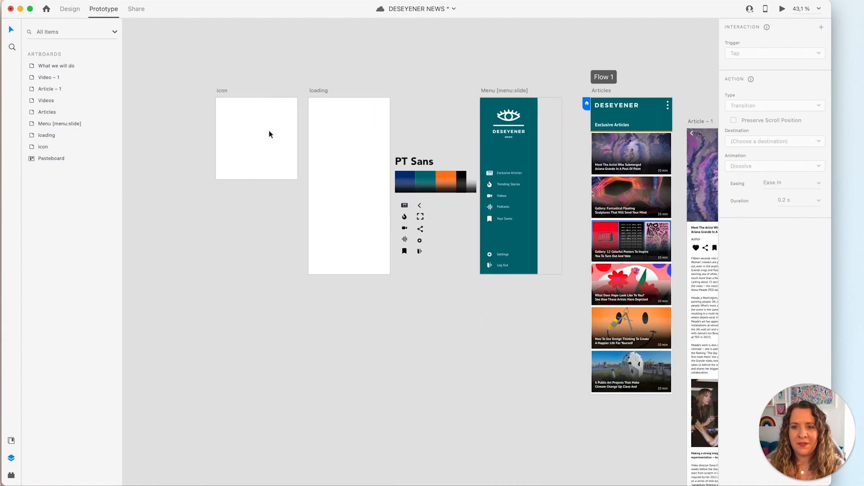
pyautogui.scroll(5, 273, 121)
pyautogui.hscroll(2, 274, 120)
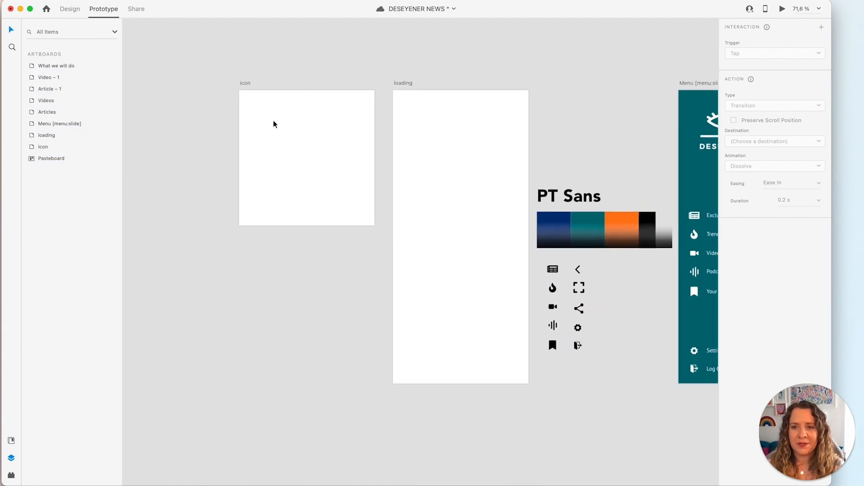
pyautogui.scroll(5, 274, 120)
pyautogui.hscroll(-1, 273, 120)
pyautogui.scroll(-1, 274, 120)
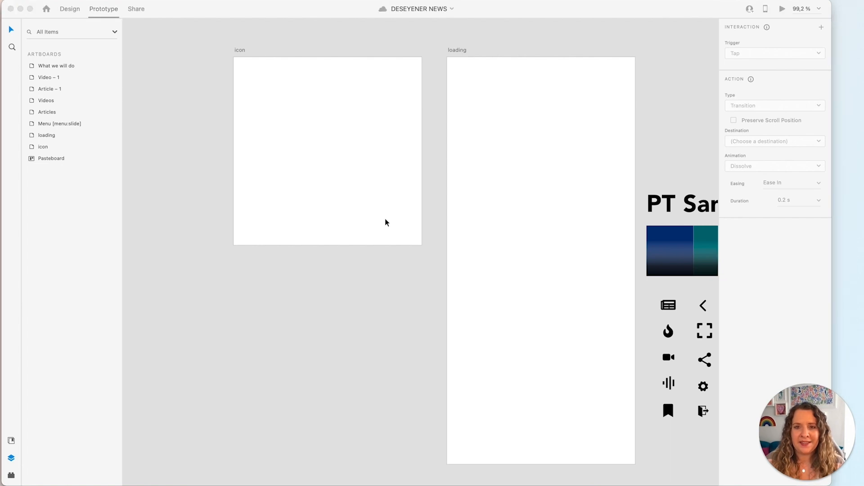
pyautogui.press('super+Tab')
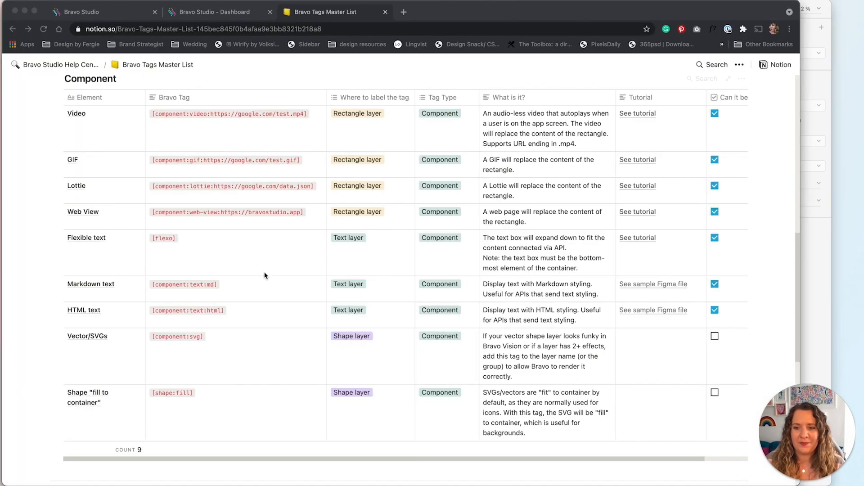
pyautogui.scroll(4, 261, 273)
pyautogui.scroll(-1, 246, 270)
pyautogui.click(55, 195)
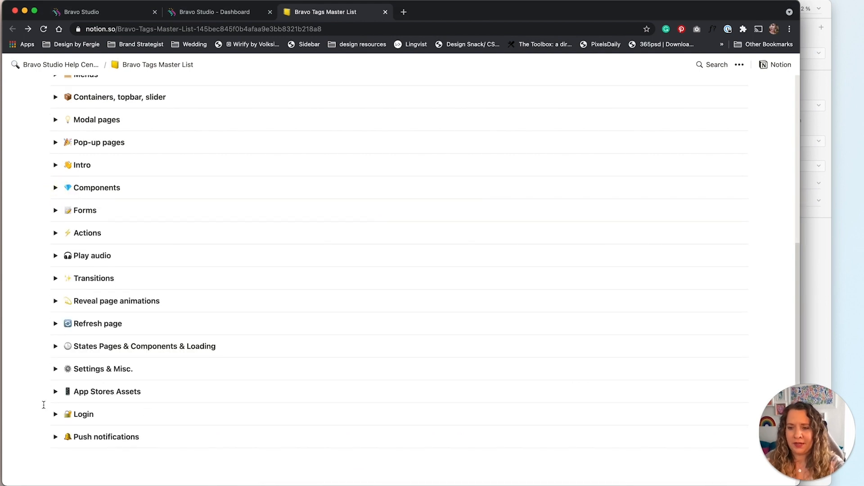
pyautogui.click(56, 392)
pyautogui.scroll(-2, 55, 393)
pyautogui.scroll(-5, 56, 394)
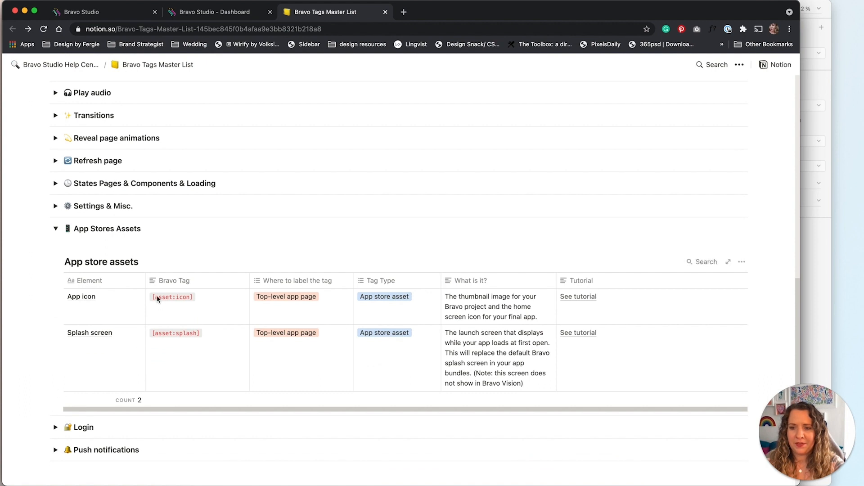
# Copy the app icon tag [asset:icon] from the App store assets table.
pyautogui.click(152, 298)
pyautogui.moveTo(152, 297); pyautogui.dragTo(192, 295)
pyautogui.press('super+c')
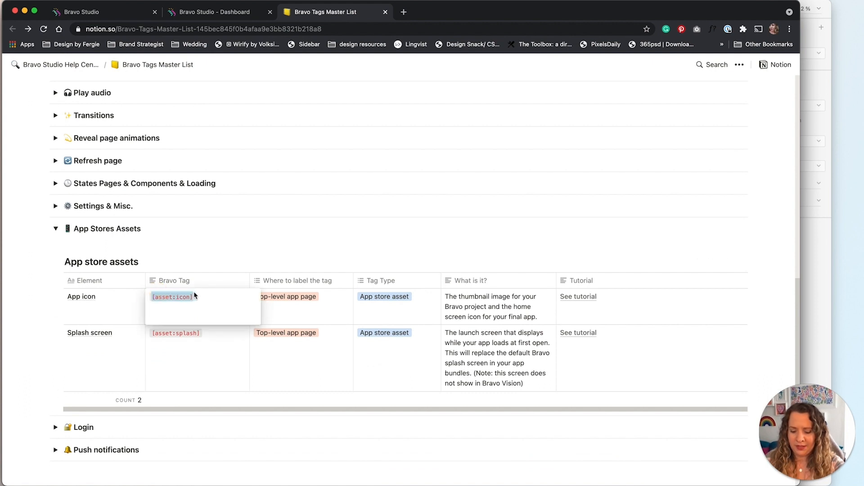
pyautogui.click(212, 299)
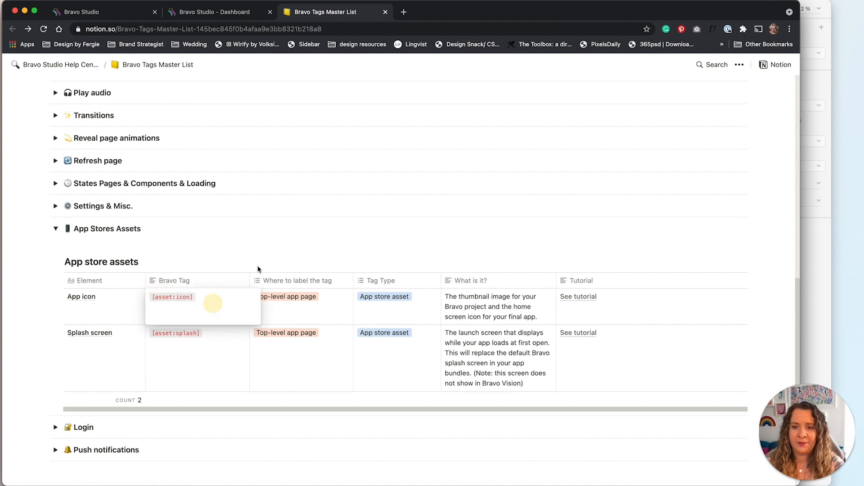
pyautogui.click(274, 253)
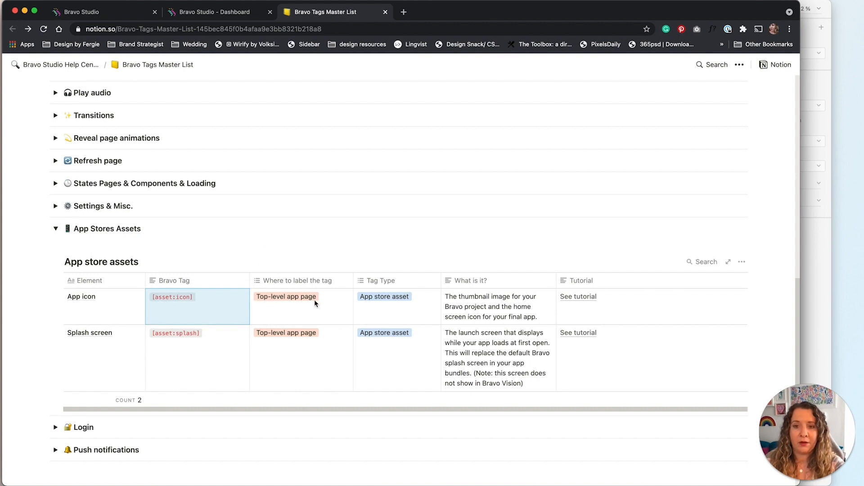
# Return to Adobe XD and append the copied tag to the icon artboard's name, making it icon [asset:icon].
pyautogui.press('super+Tab')
pyautogui.doubleClick(241, 50)
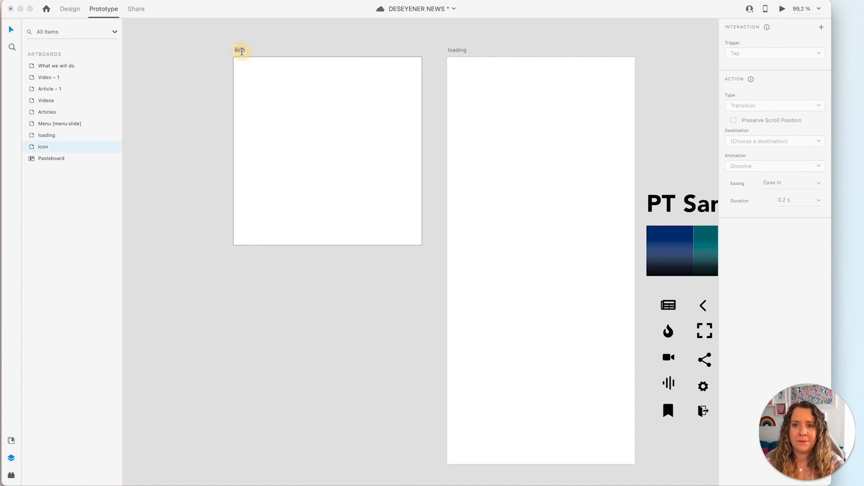
pyautogui.press('Right')
pyautogui.press('super+v')
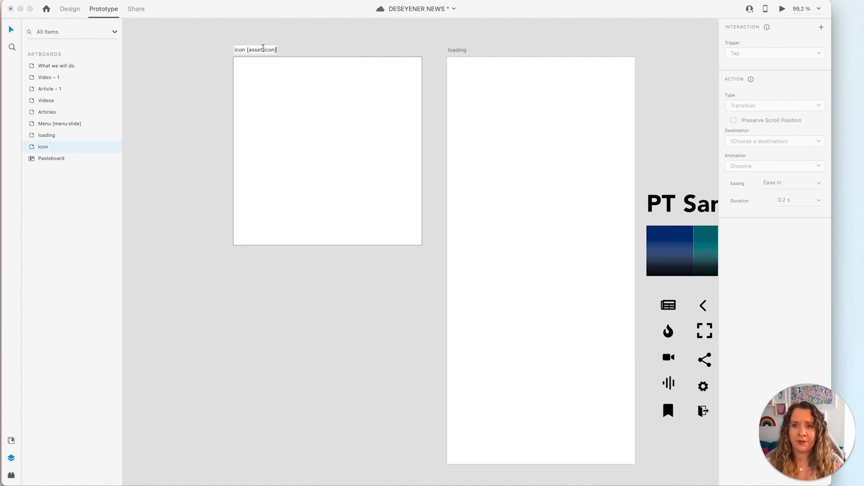
pyautogui.press('Return')
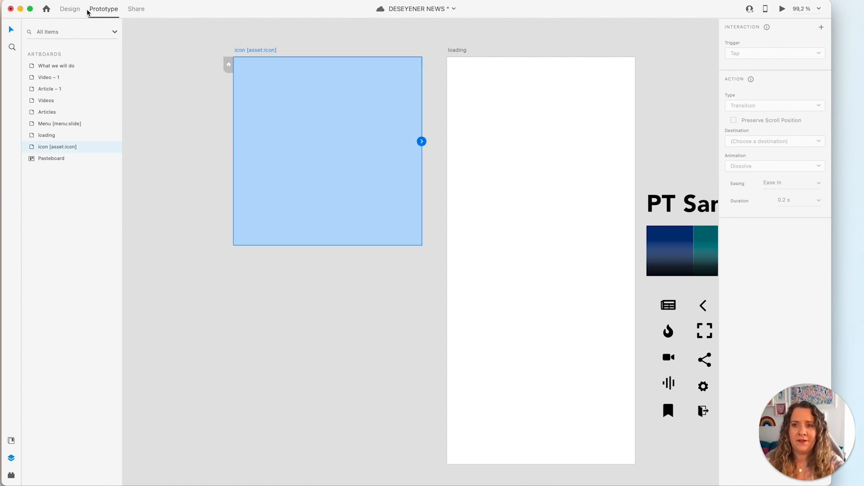
# Switch to Design mode and select the loading artboard.
pyautogui.click(70, 9)
pyautogui.click(271, 37)
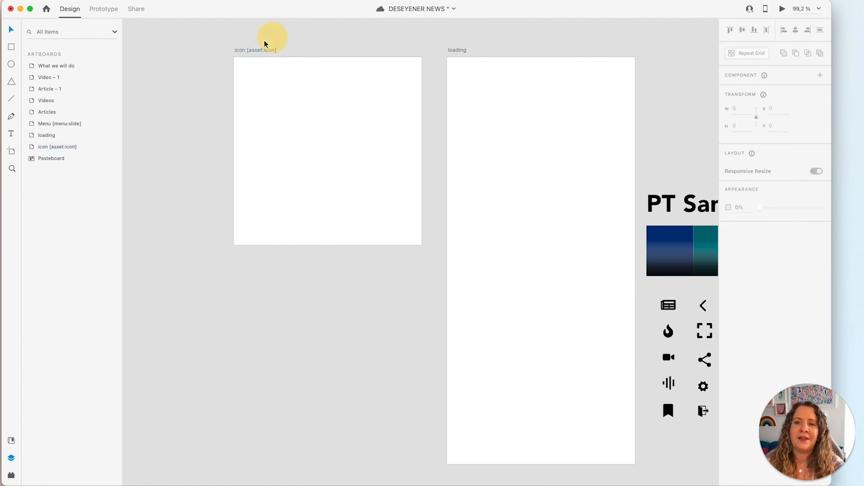
pyautogui.hscroll(5, 326, 42)
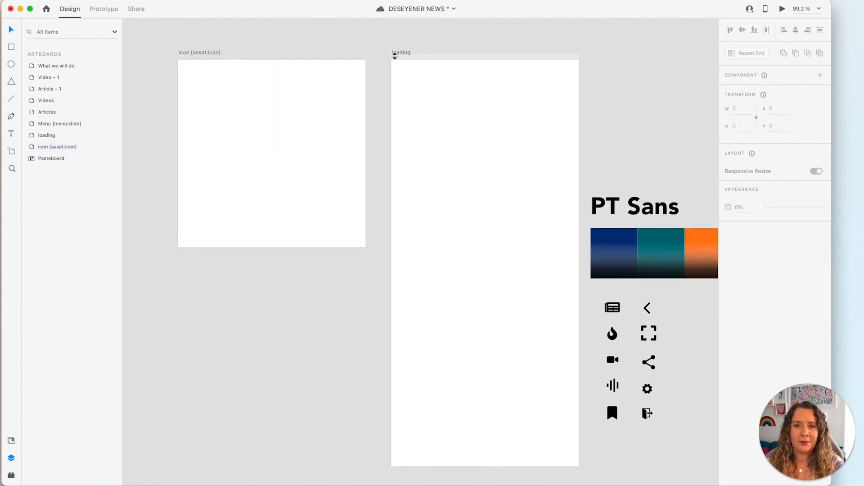
pyautogui.click(401, 53)
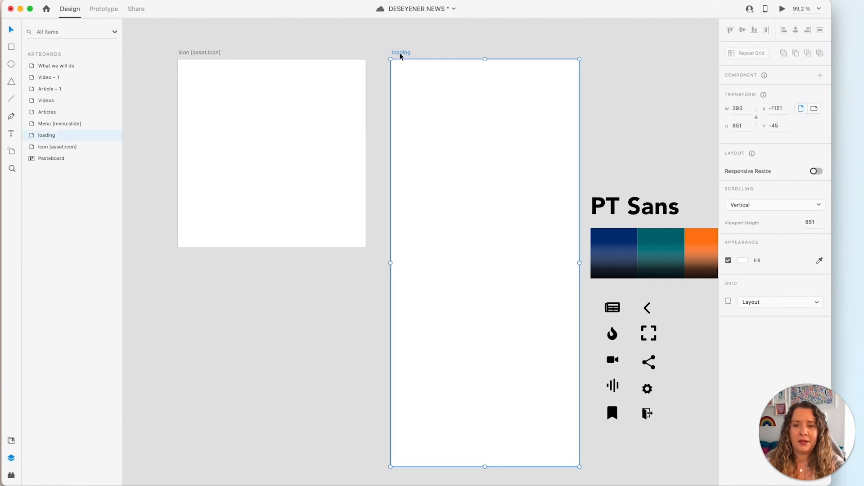
# Copy the custom loading page tag [state:loading] from the States Pages & Components & Loading section of the Bravo tags list in the browser.
pyautogui.press('super+Tab')
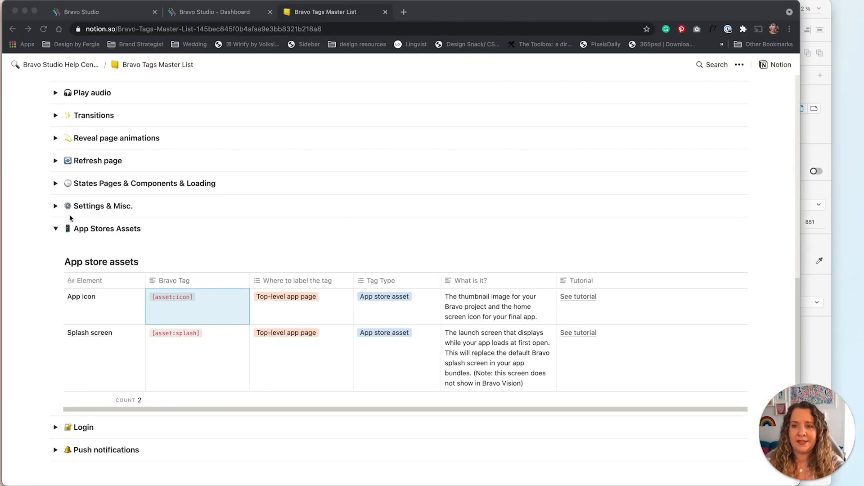
pyautogui.click(56, 229)
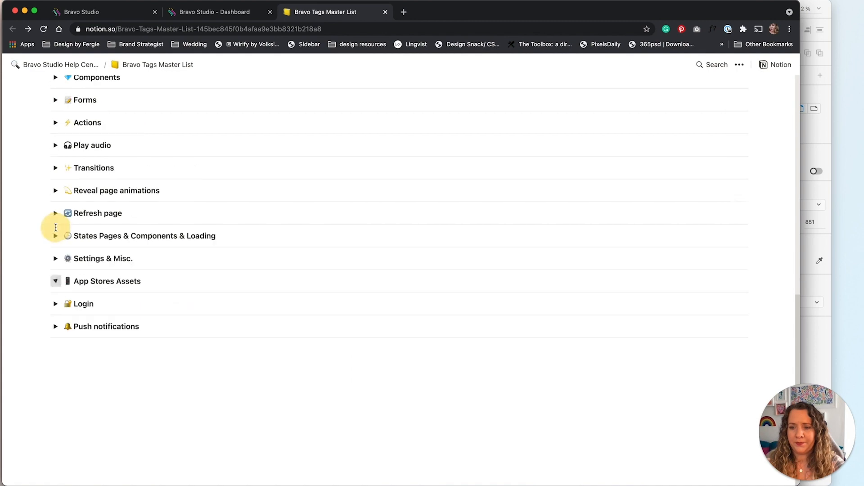
pyautogui.click(55, 346)
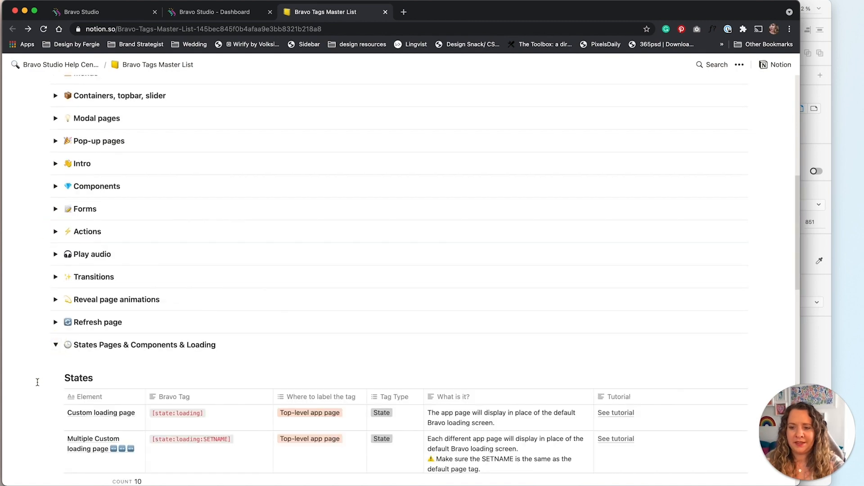
pyautogui.scroll(-5, 37, 382)
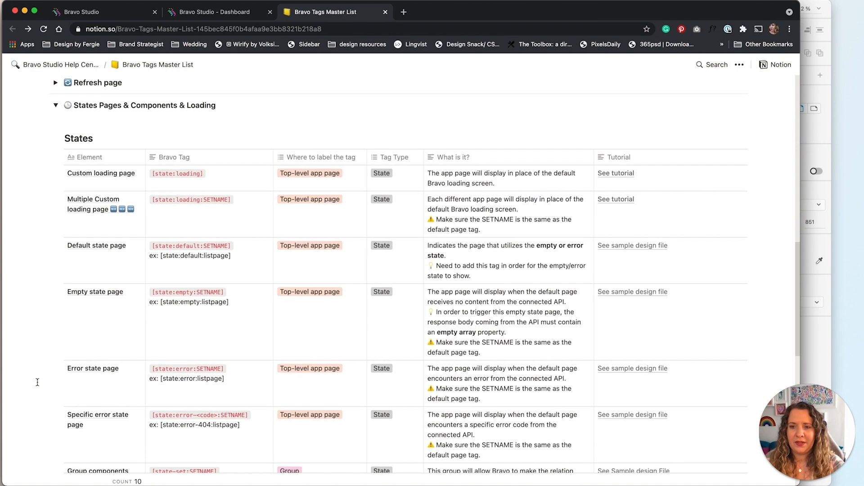
pyautogui.scroll(-1, 37, 382)
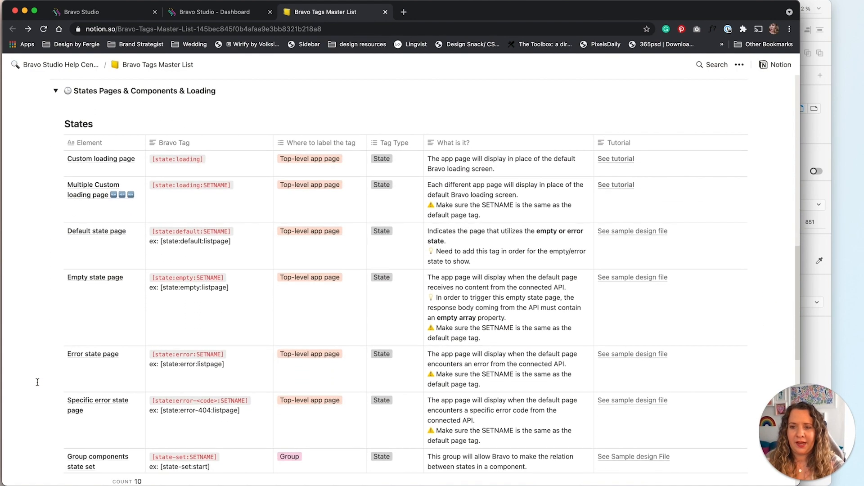
pyautogui.tripleClick(156, 159)
pyautogui.press('cmd+c')
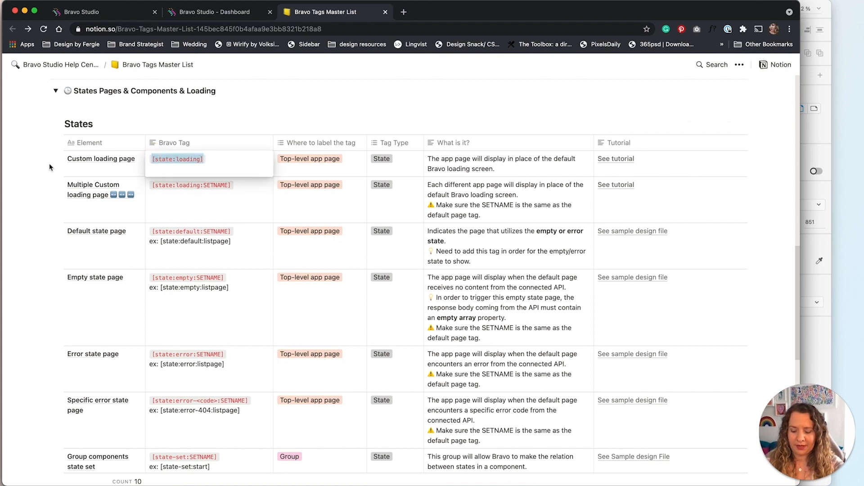
# Back in Adobe XD, rename the loading artboard loading [state:loading] with the copied tag and save the document.
pyautogui.press('super+Tab')
pyautogui.doubleClick(402, 51)
pyautogui.press('Right')
pyautogui.press('cmd+v')
pyautogui.press('Return')
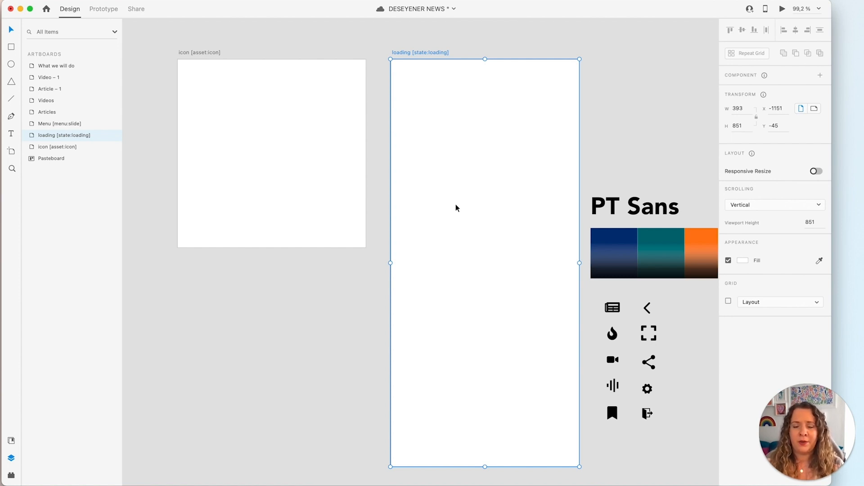
pyautogui.press('cmd+s')
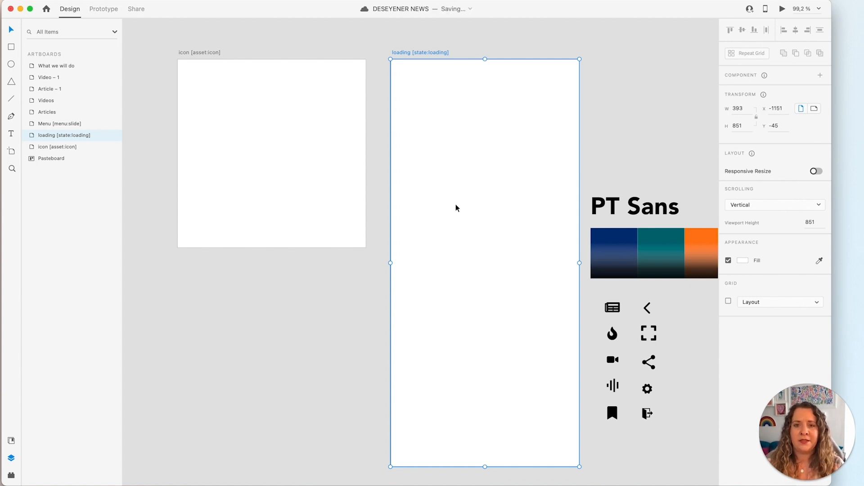
# Switch to the LottieFiles "eye blink" results in the browser and open "The eye" animation by Gotto Studio down to its Lottie Animation URL.
pyautogui.scroll(-3, 413, 270)
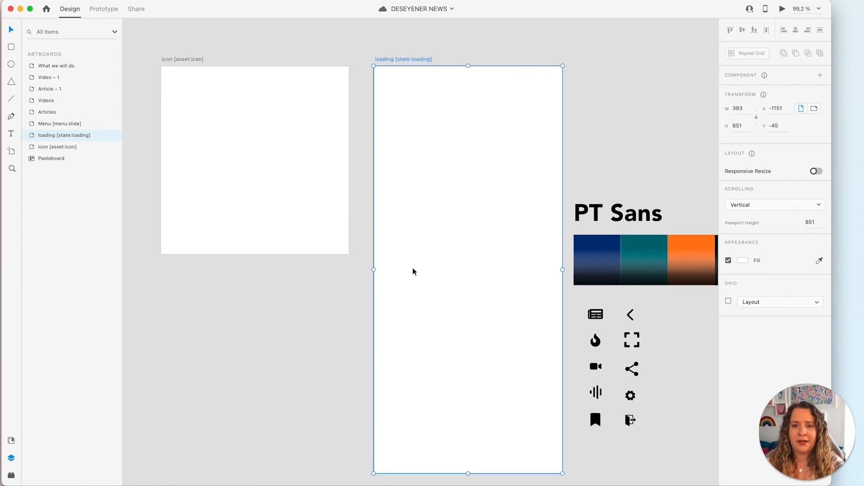
pyautogui.click(412, 273)
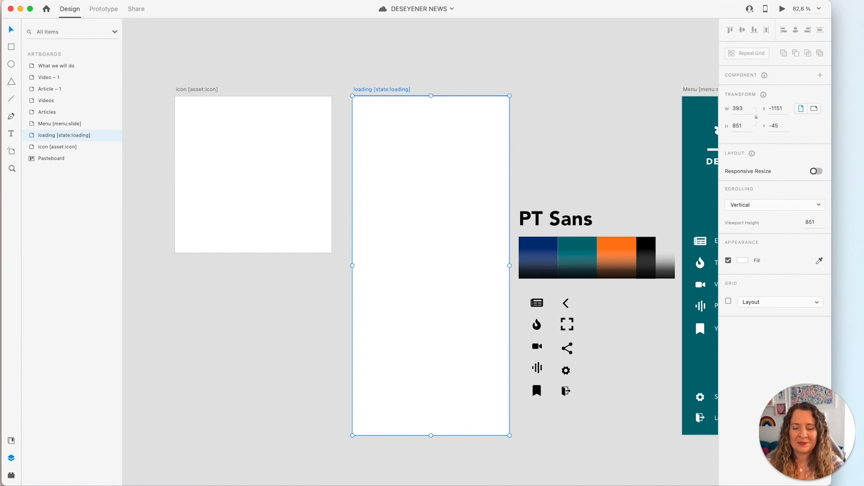
pyautogui.hscroll(2, 420, 266)
pyautogui.moveTo(0, 18); pyautogui.dragTo(593, 41)
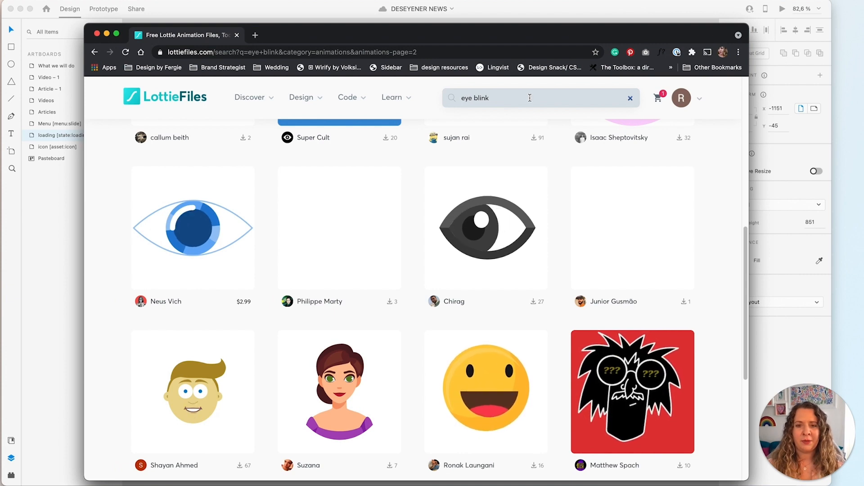
pyautogui.scroll(2, 257, 336)
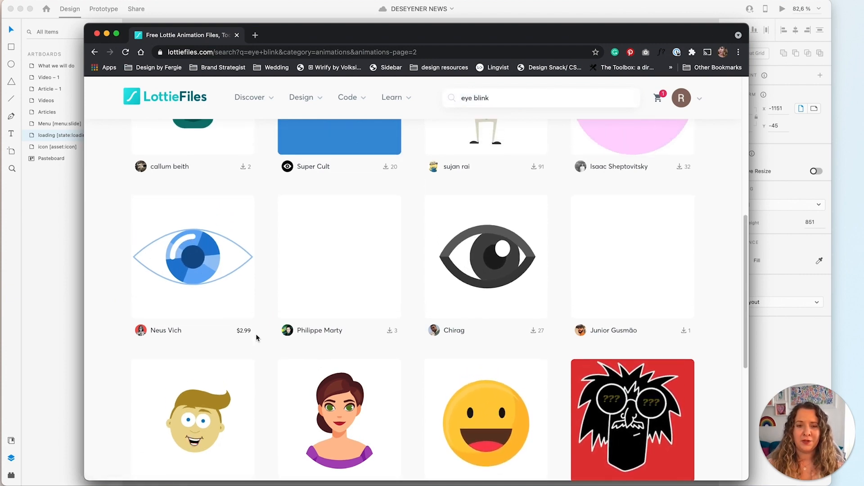
pyautogui.scroll(5, 257, 338)
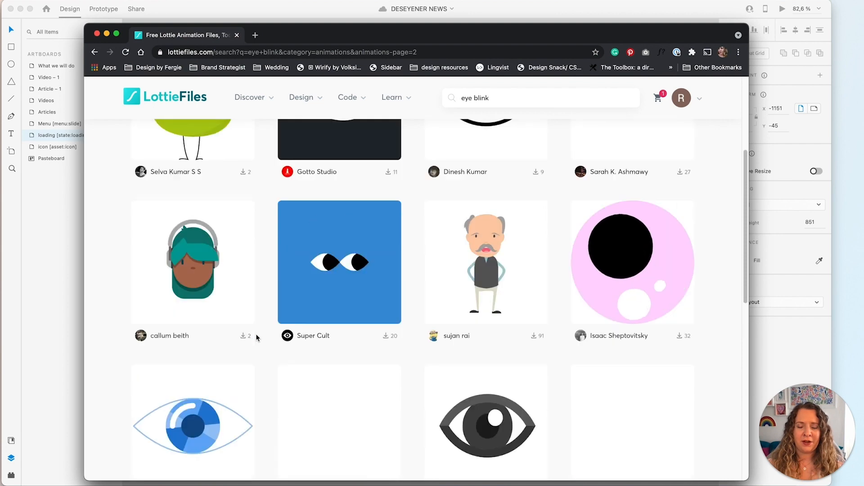
pyautogui.scroll(4, 257, 338)
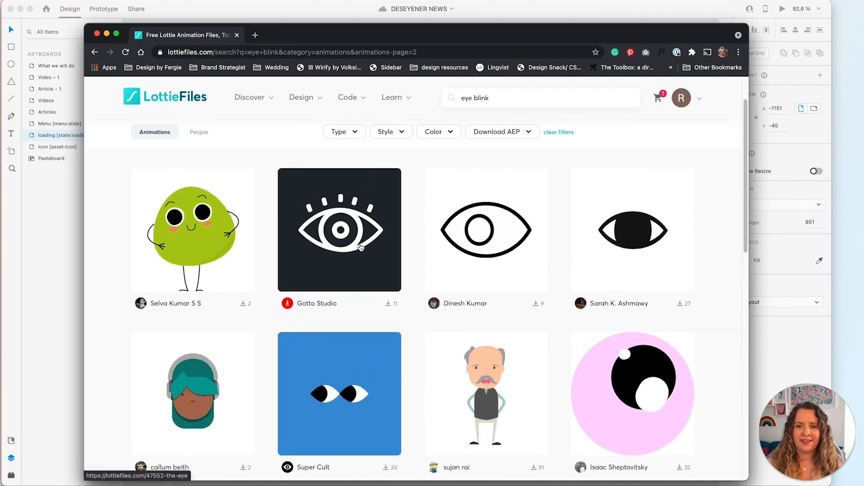
pyautogui.click(338, 266)
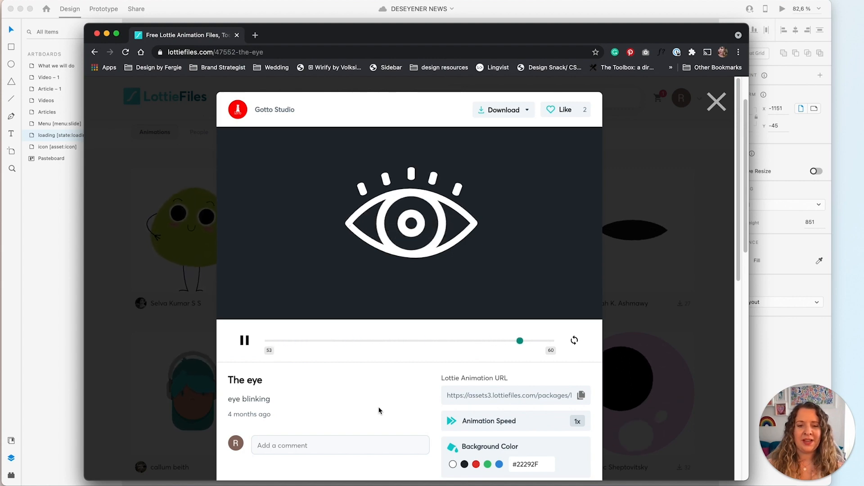
pyautogui.scroll(-1, 379, 411)
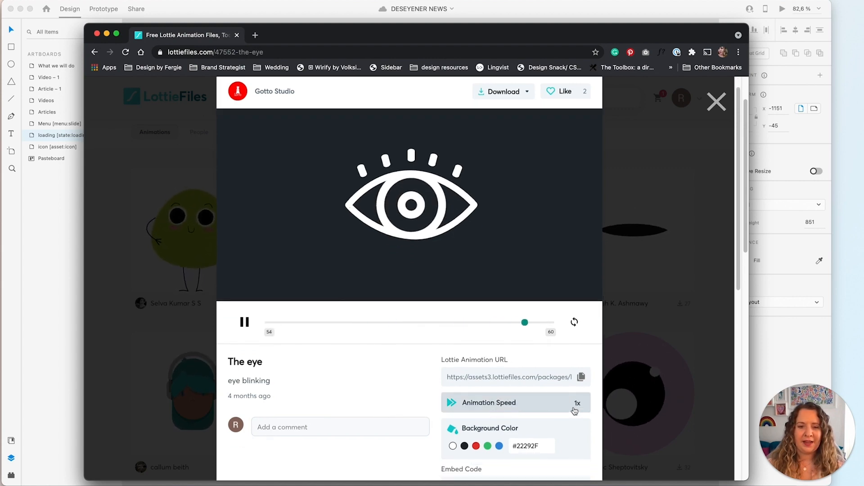
pyautogui.scroll(-1, 574, 409)
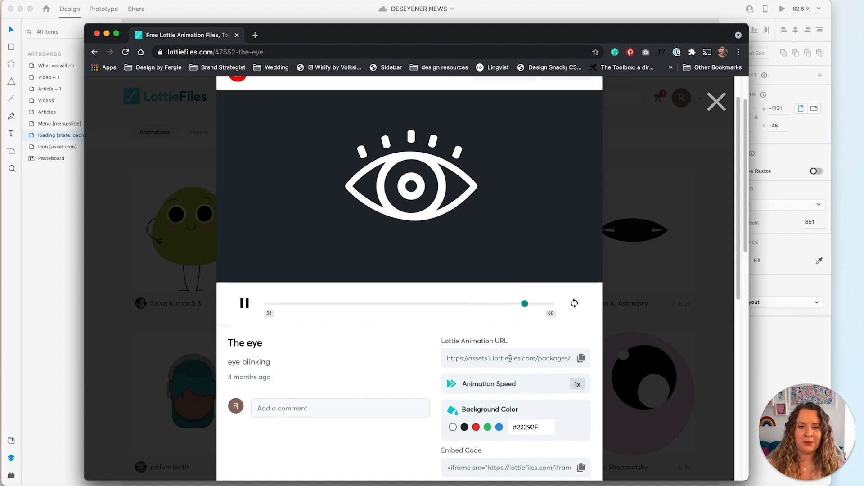
# Copy the Lottie Animation URL of "The eye" animation.
pyautogui.scroll(2, 533, 351)
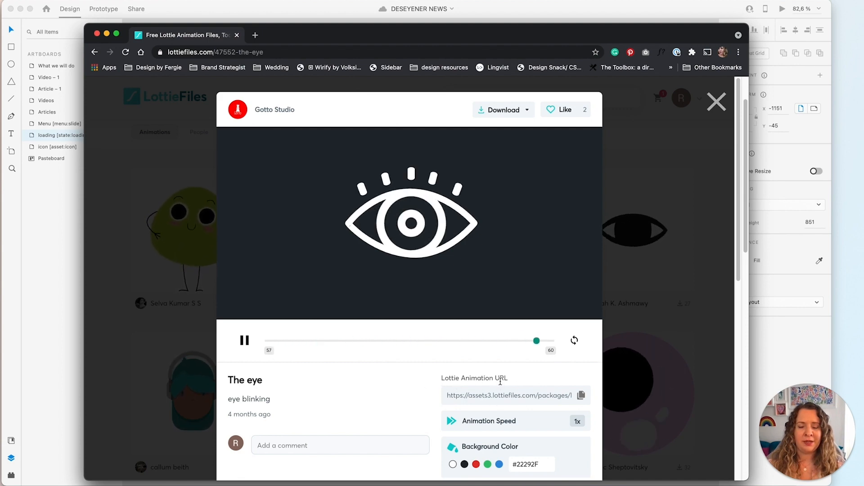
pyautogui.click(581, 395)
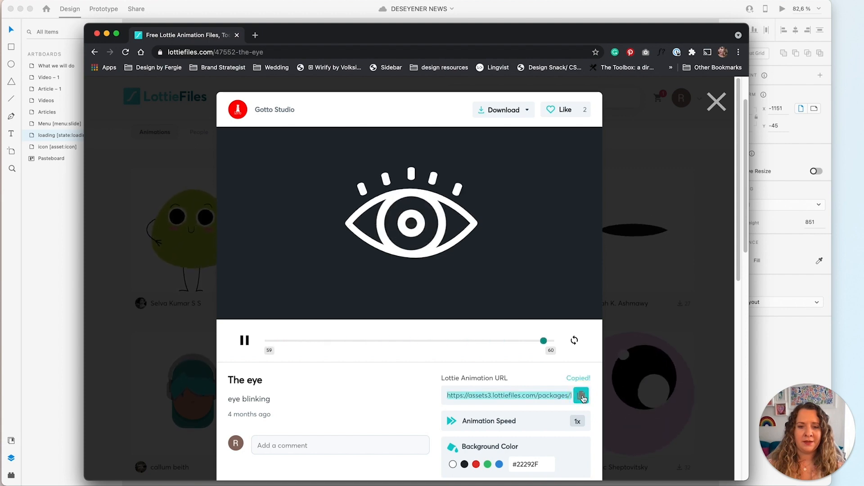
# Download "The eye" and place it on the loading artboard in Adobe XD, scaled to 393 wide and vertically centred.
pyautogui.click(509, 103)
pyautogui.click(488, 167)
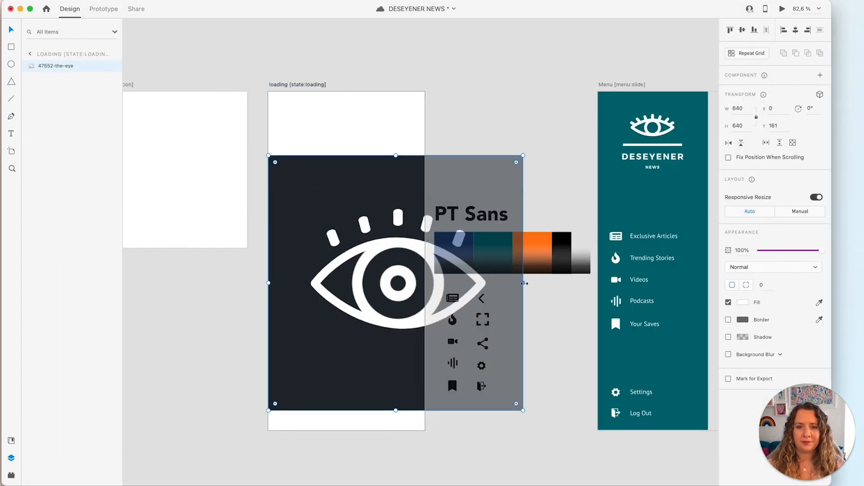
pyautogui.click(743, 31)
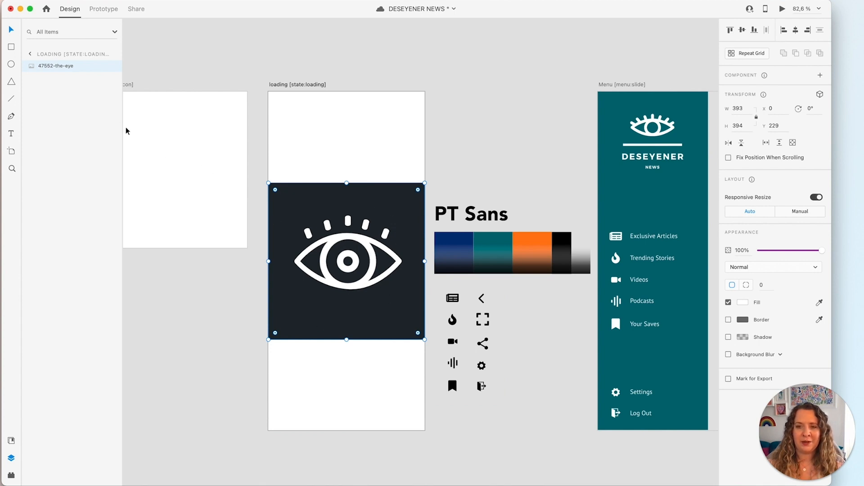
# Rename the 47552-the-eye image layer as a [component:lottie:] tag containing the copied Lottie Animation URL.
pyautogui.doubleClick(55, 67)
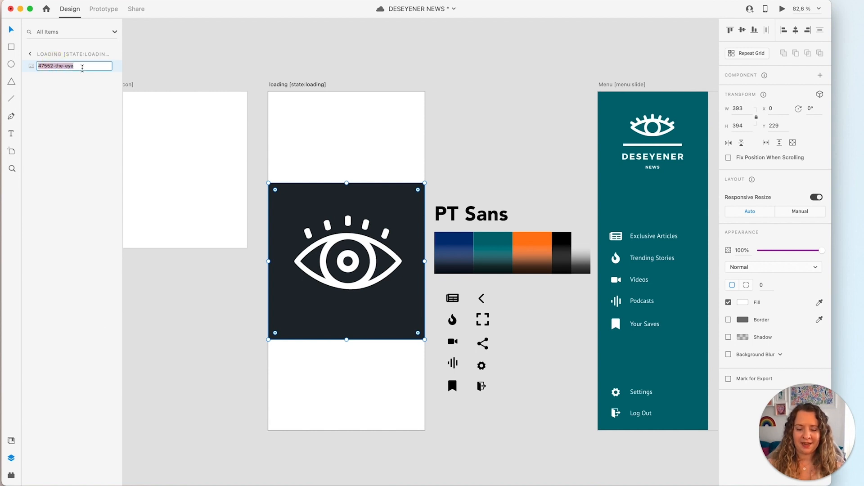
pyautogui.press('BackSpace')
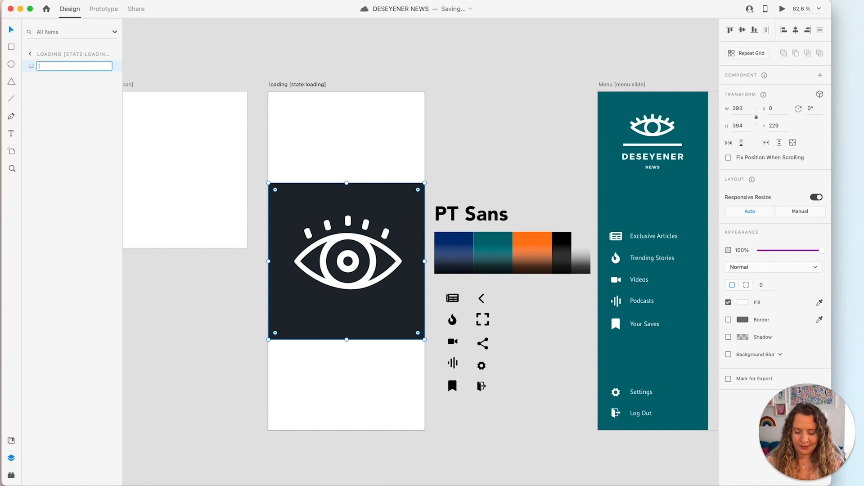
pyautogui.write('[component:lottie:')
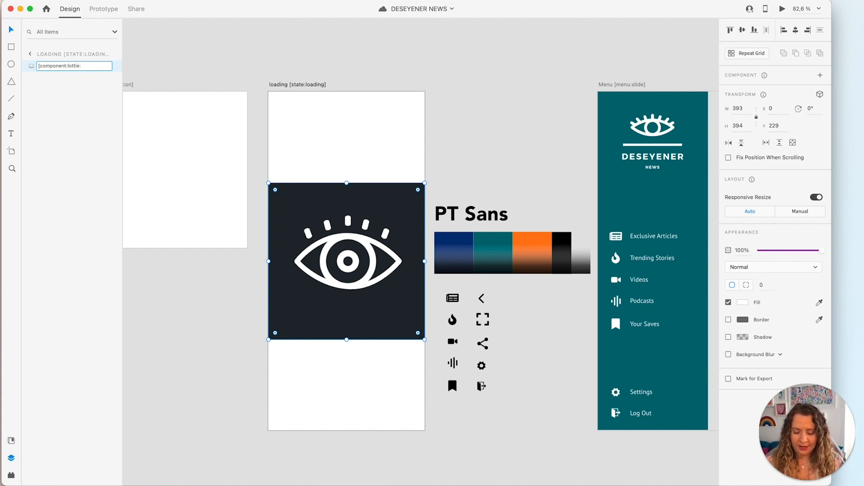
pyautogui.press('super+v')
pyautogui.write(']')
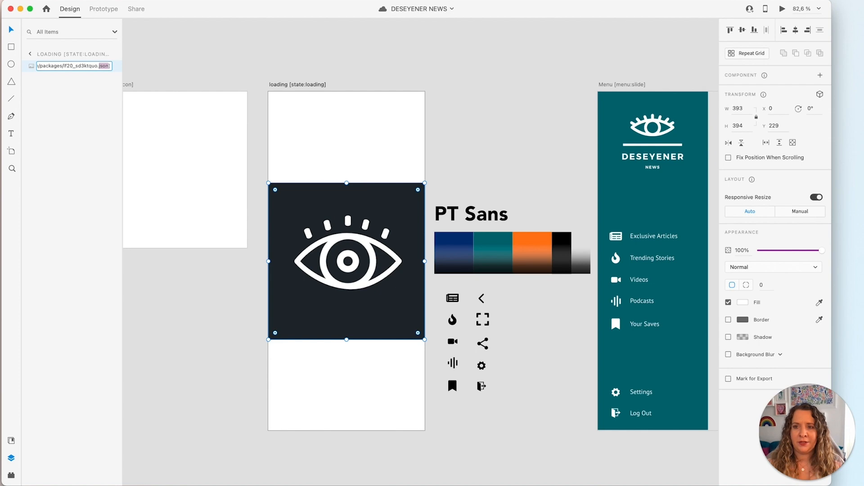
pyautogui.press('Return')
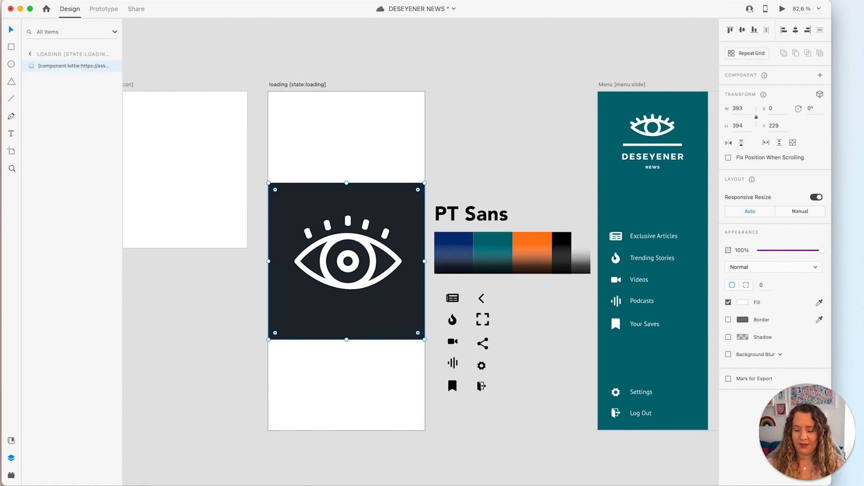
# Switch to the Bravo Tags Master List in the browser and check the Lottie tag format in the Components section.
pyautogui.hotkey('ctrl', 'Up')
pyautogui.click(195, 309)
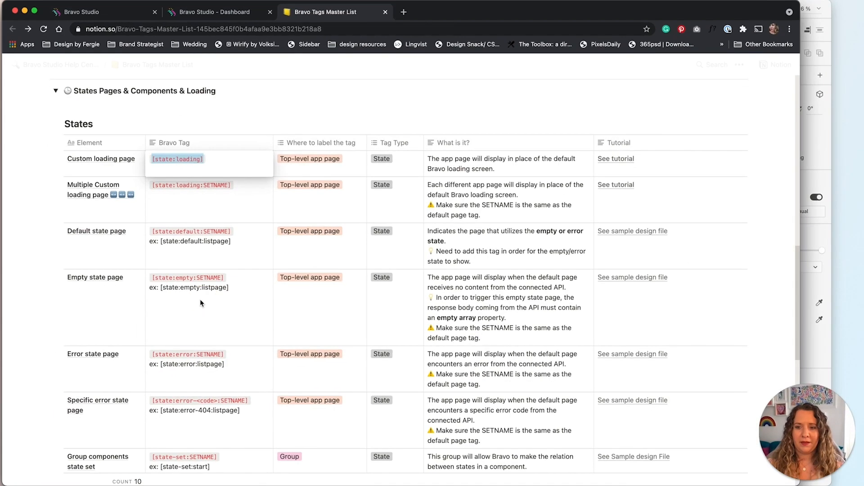
pyautogui.click(55, 91)
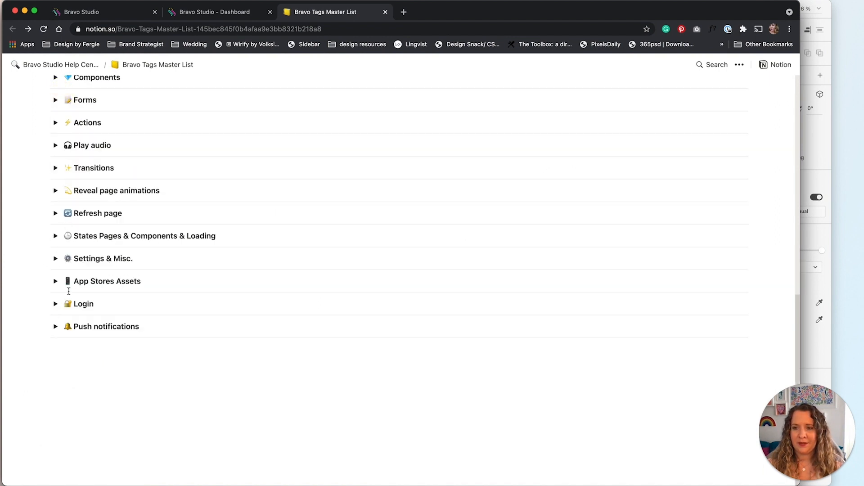
pyautogui.scroll(3, 68, 295)
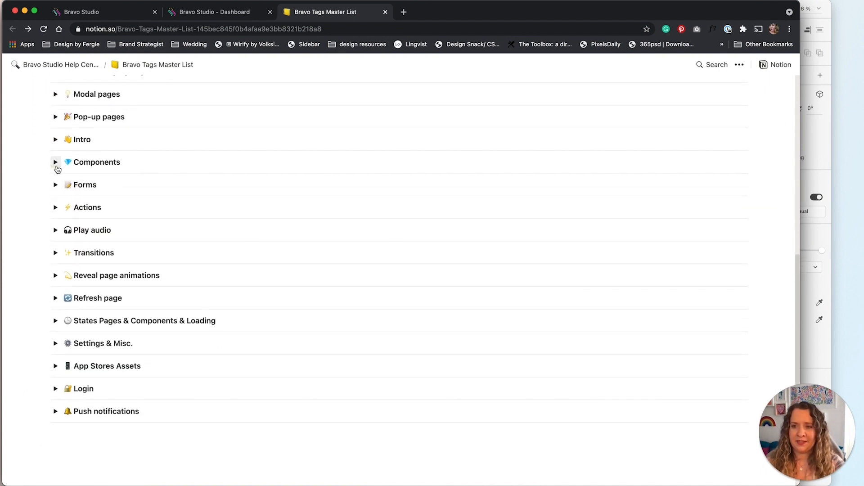
pyautogui.click(55, 163)
pyautogui.scroll(5, 56, 165)
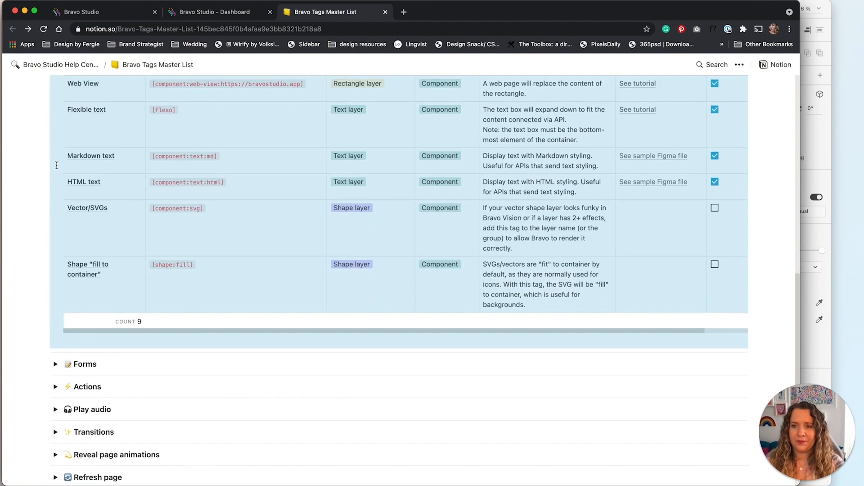
pyautogui.click(44, 175)
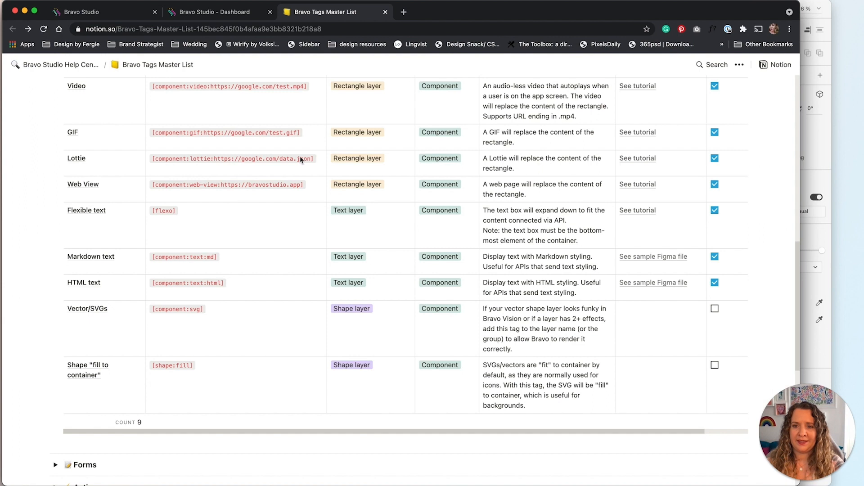
# Back in Adobe XD, fill the loading artboard with the dark background colour sampled from the eye image.
pyautogui.press('super+Tab')
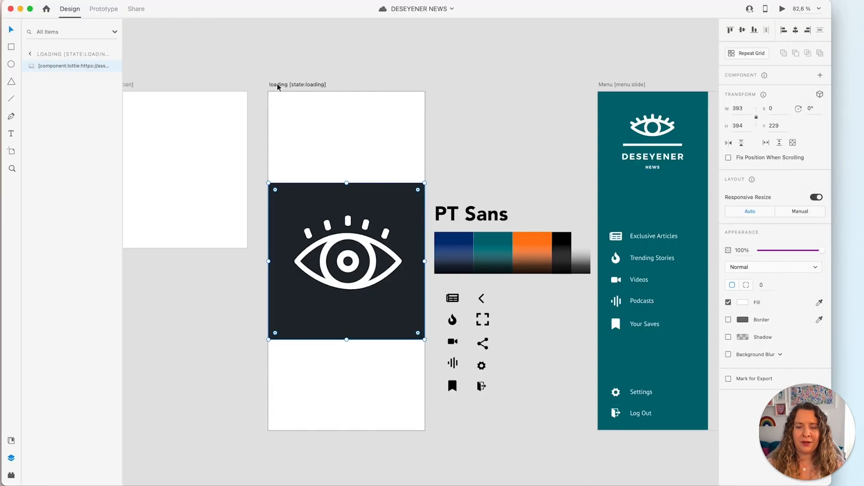
pyautogui.click(278, 86)
pyautogui.click(819, 261)
pyautogui.click(411, 194)
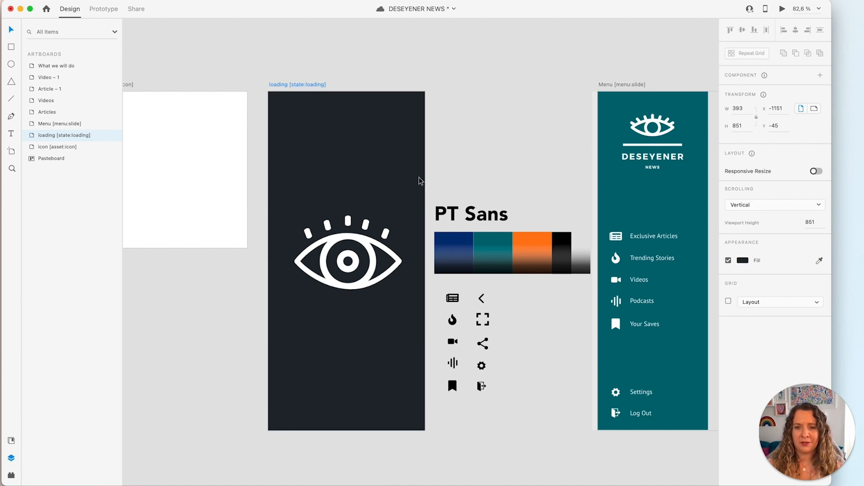
pyautogui.click(466, 150)
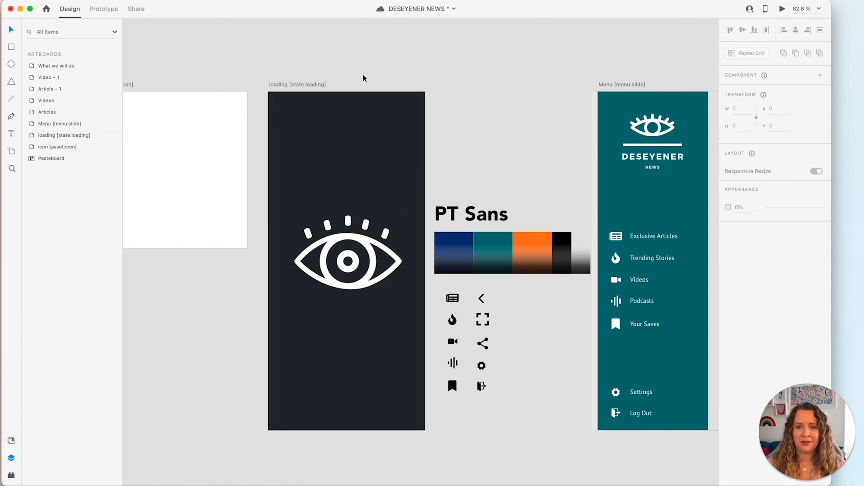
# Shrink the eye image to about 225 wide and add the white text "Loading..." beneath it, centred horizontally on the artboard.
pyautogui.click(372, 237)
pyautogui.moveTo(424, 184); pyautogui.dragTo(403, 216)
pyautogui.press('t')
pyautogui.click(315, 320)
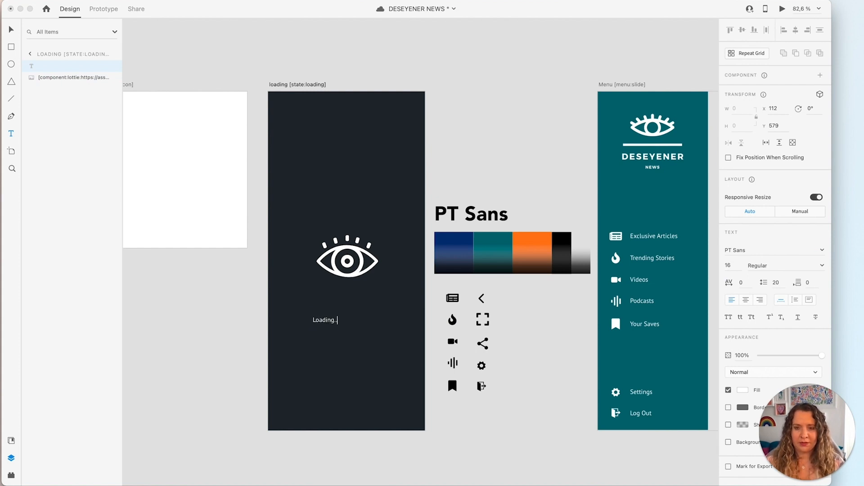
pyautogui.press('Escape')
pyautogui.click(796, 30)
pyautogui.press('v')
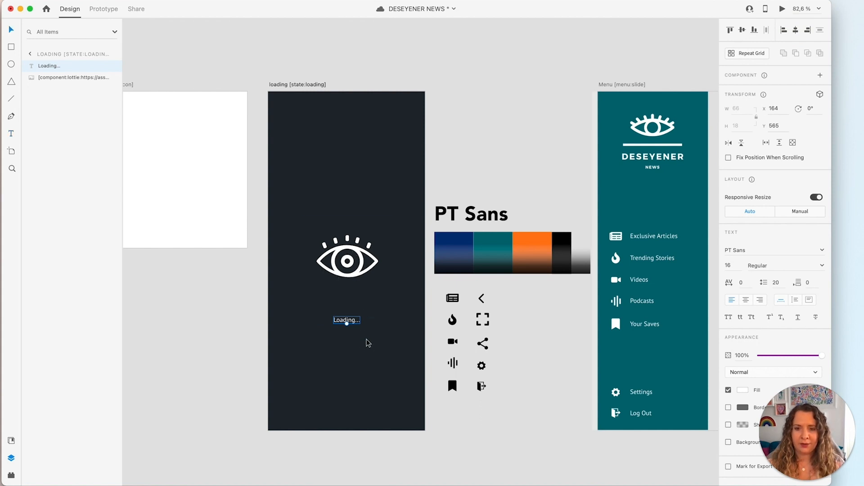
# Group the "Loading..." text with the eye image and name the group container.
pyautogui.moveTo(375, 362); pyautogui.dragTo(333, 266)
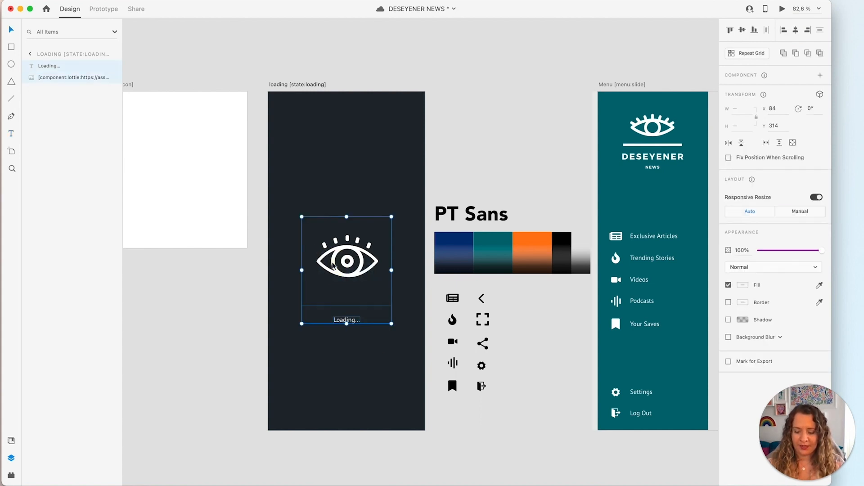
pyautogui.press('super+g')
pyautogui.doubleClick(45, 66)
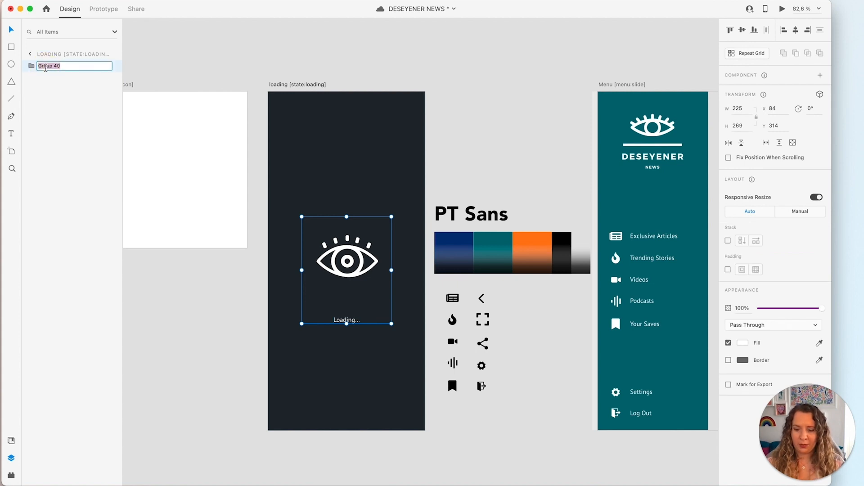
pyautogui.write('container')
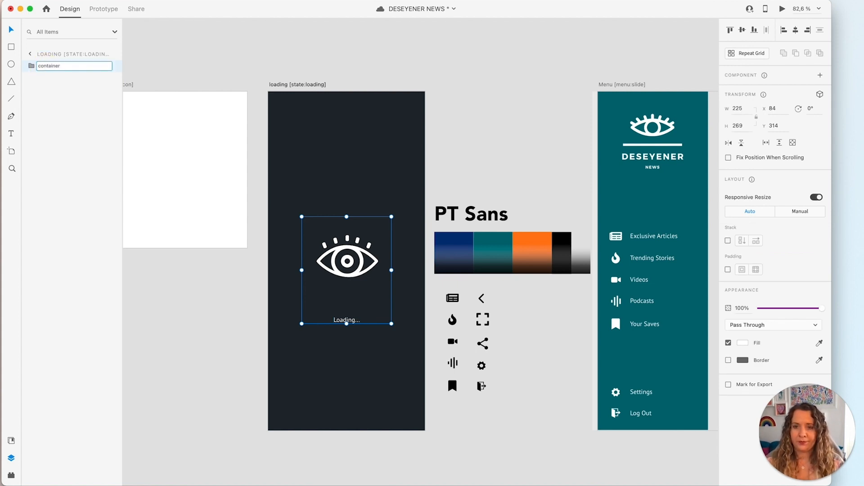
pyautogui.press('Return')
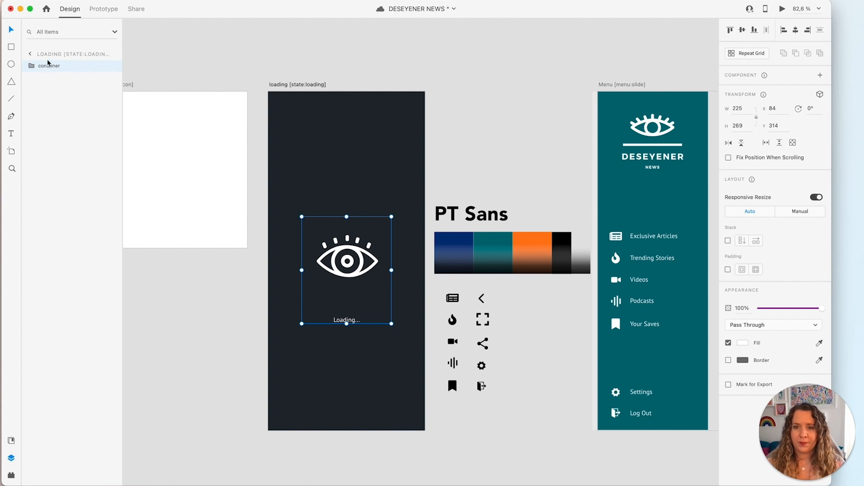
# Draw a 393 × 851 rectangle covering the whole loading artboard and name it area.
pyautogui.press('r')
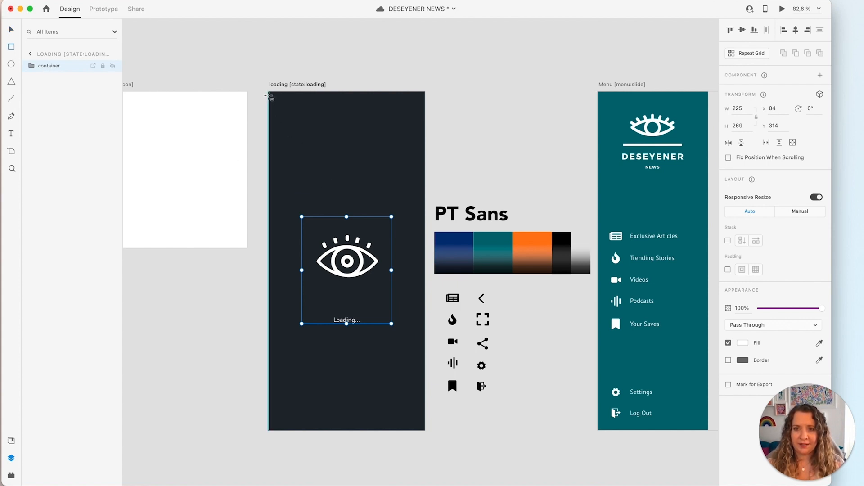
pyautogui.moveTo(269, 92); pyautogui.dragTo(424, 431)
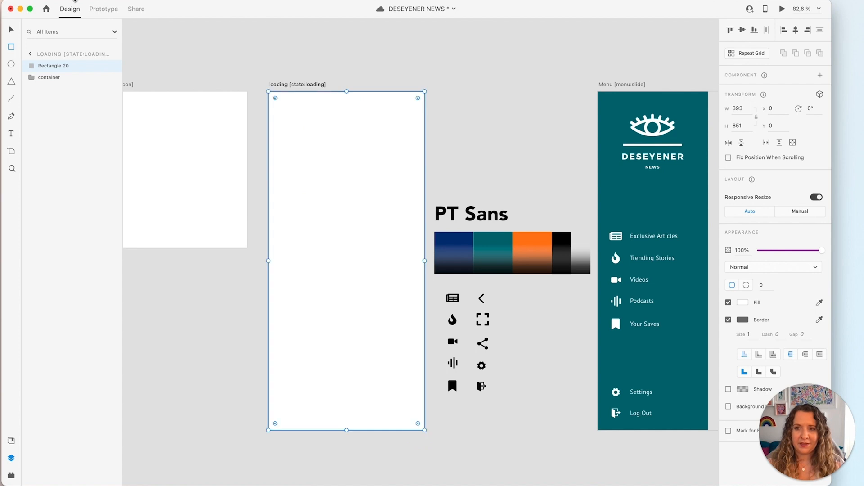
pyautogui.doubleClick(45, 65)
pyautogui.write('area')
pyautogui.press('Return')
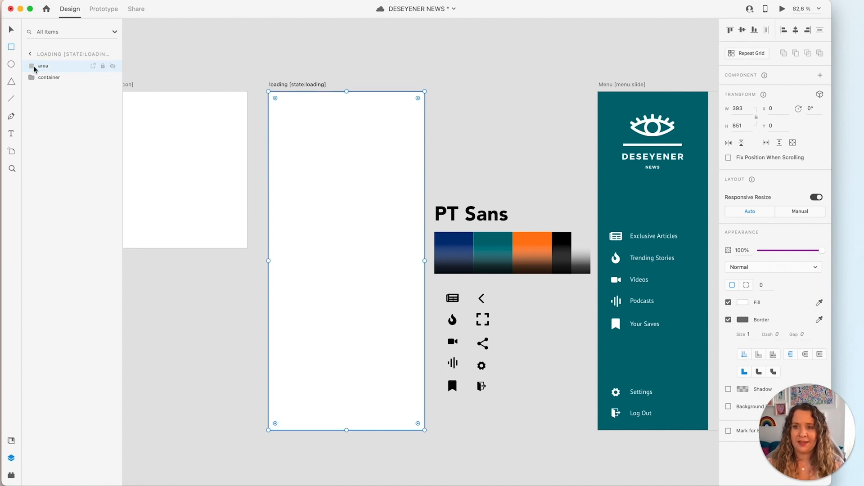
# Move the area rectangle to the bottom of the container group and remove its border and fill.
pyautogui.click(29, 77)
pyautogui.moveTo(34, 68); pyautogui.dragTo(53, 105)
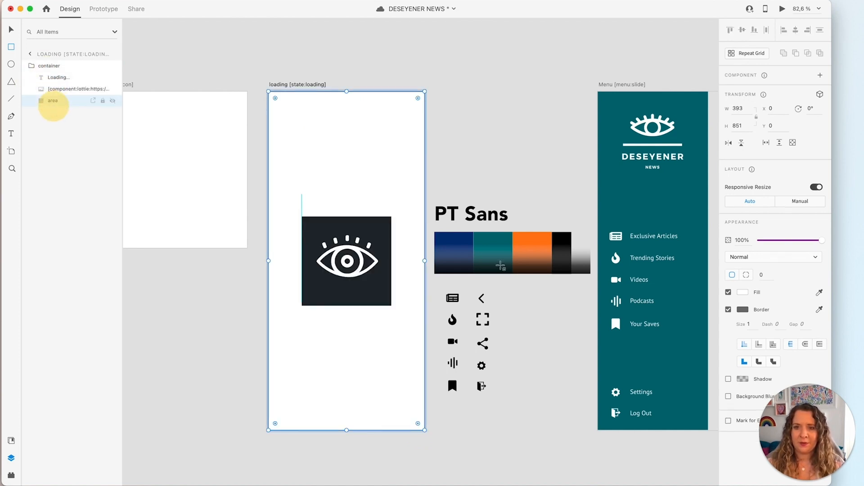
pyautogui.click(728, 309)
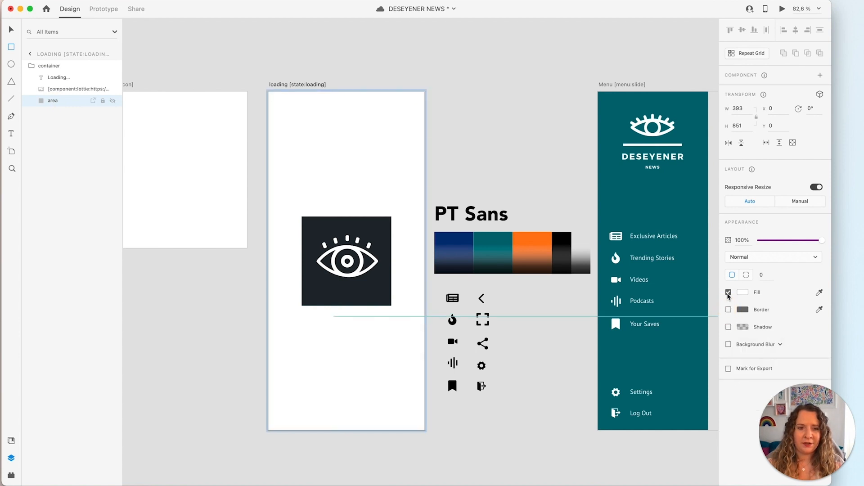
pyautogui.click(728, 292)
pyautogui.press('v')
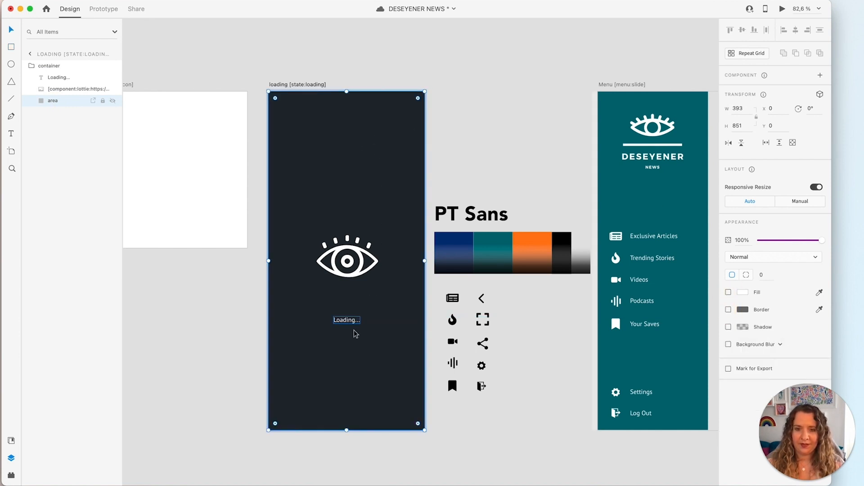
# Centre-align the "Loading..." text on the loading artboard.
pyautogui.click(354, 320)
pyautogui.click(745, 290)
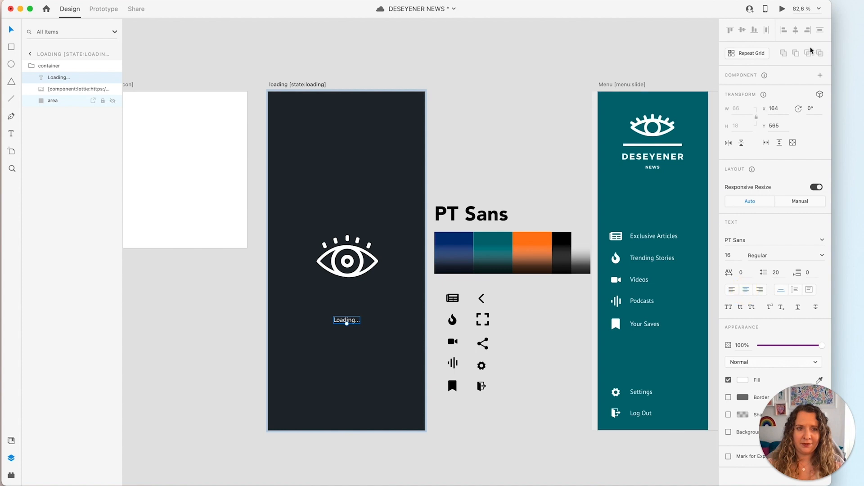
pyautogui.click(283, 67)
# Copy the DESEYENER NEWS logo group from the Menu artboard.
pyautogui.moveTo(231, 54); pyautogui.dragTo(404, 84)
pyautogui.moveTo(366, 135); pyautogui.dragTo(256, 129)
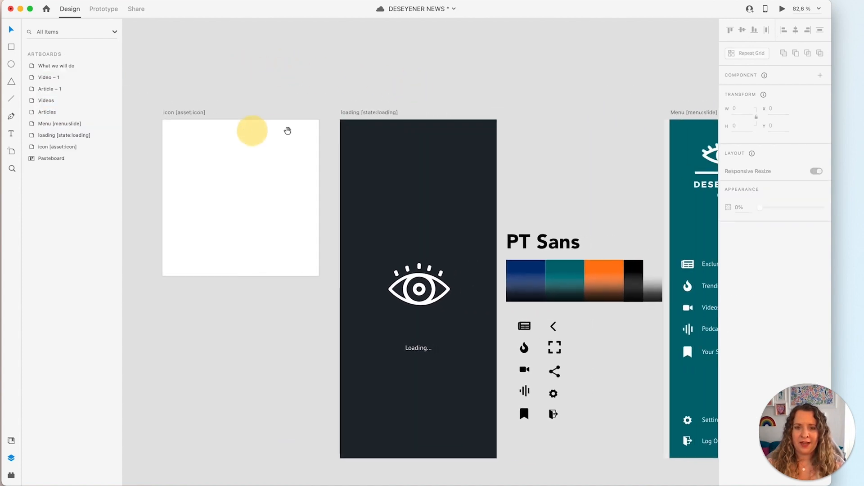
pyautogui.click(706, 157)
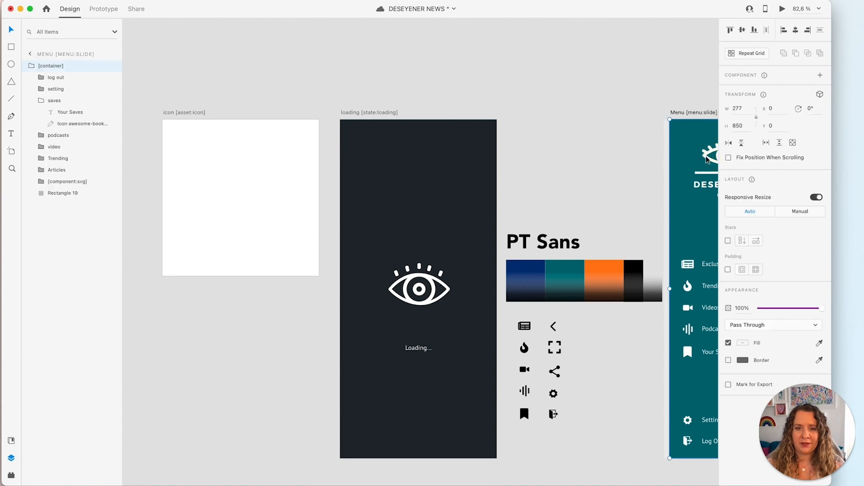
pyautogui.click(706, 156)
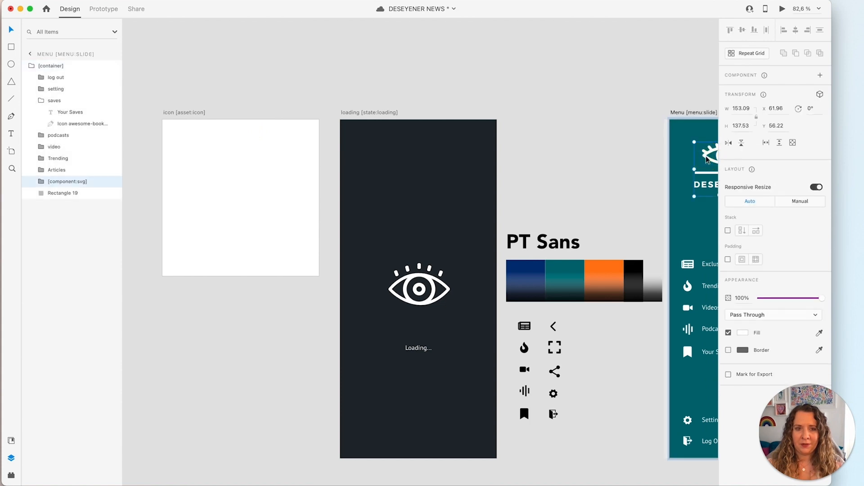
# Fill the icon artboard with the saved teal swatch, trying the orange one for comparison.
pyautogui.click(257, 84)
pyautogui.hscroll(-3, 263, 86)
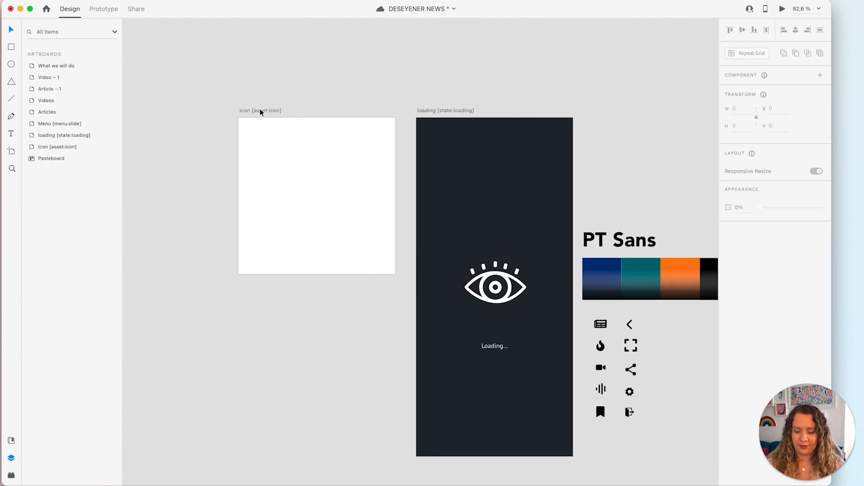
pyautogui.click(260, 111)
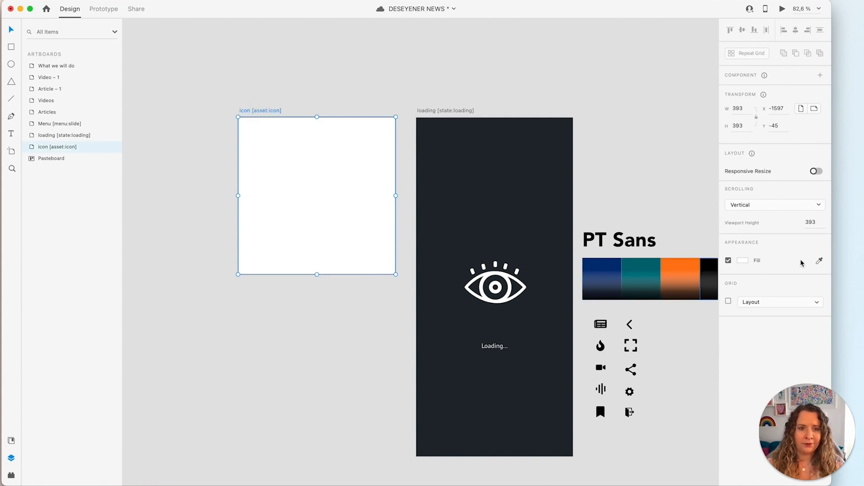
pyautogui.click(743, 260)
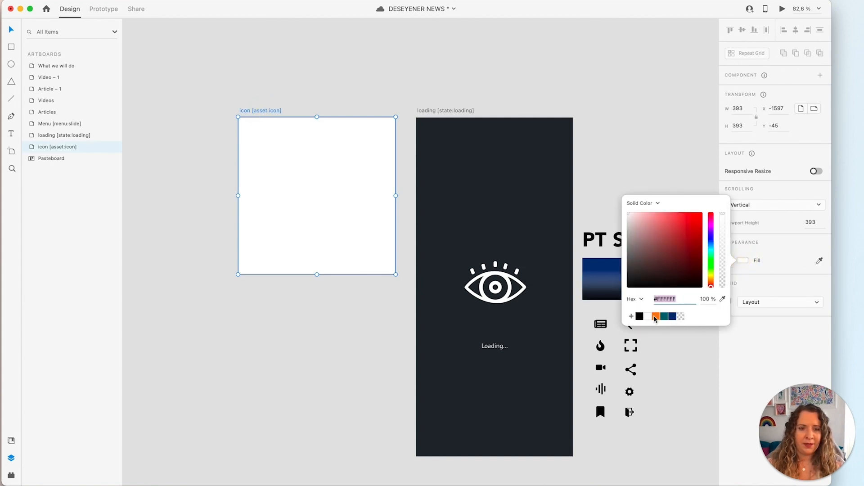
pyautogui.click(656, 316)
pyautogui.click(665, 316)
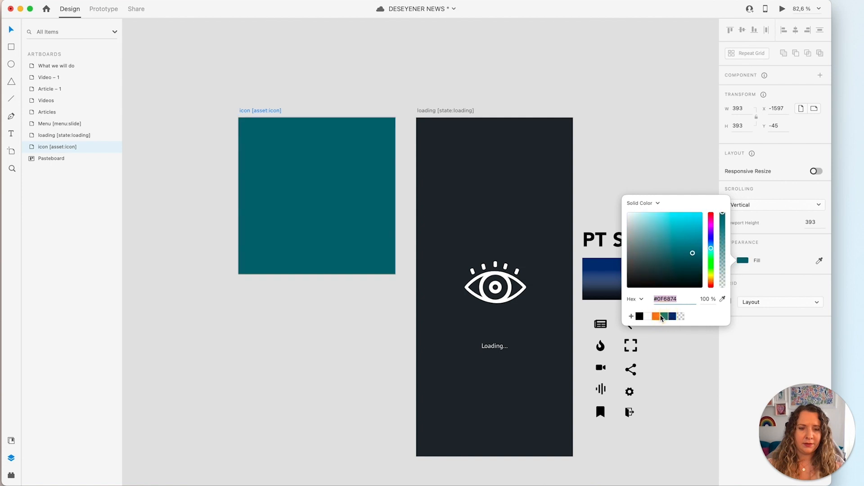
pyautogui.click(656, 316)
pyautogui.click(665, 316)
pyautogui.click(249, 219)
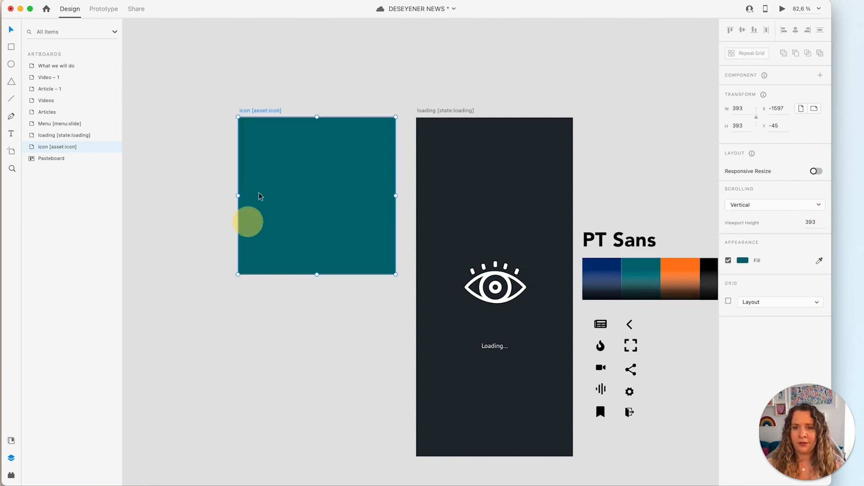
# Paste the logo onto the icon artboard, enlarge it to about 313 × 281, and centre it on the artboard.
pyautogui.scroll(3, 259, 192)
pyautogui.press('super+v')
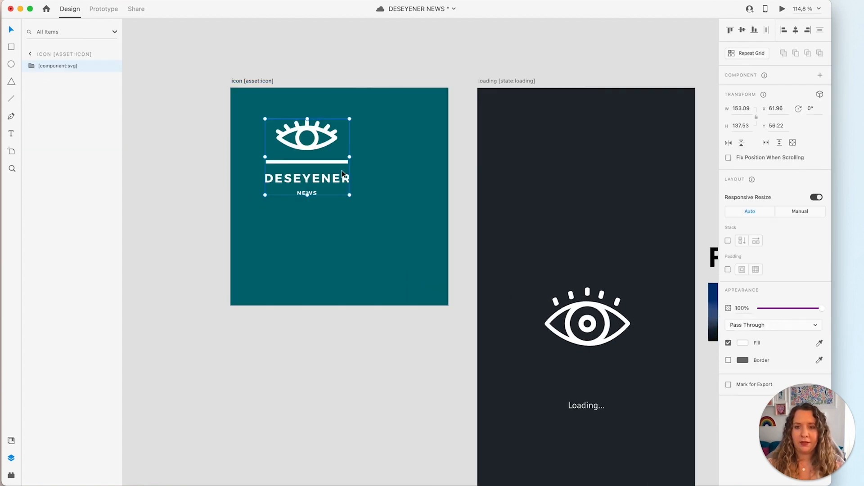
pyautogui.moveTo(349, 195); pyautogui.dragTo(438, 315)
pyautogui.click(795, 30)
pyautogui.click(742, 30)
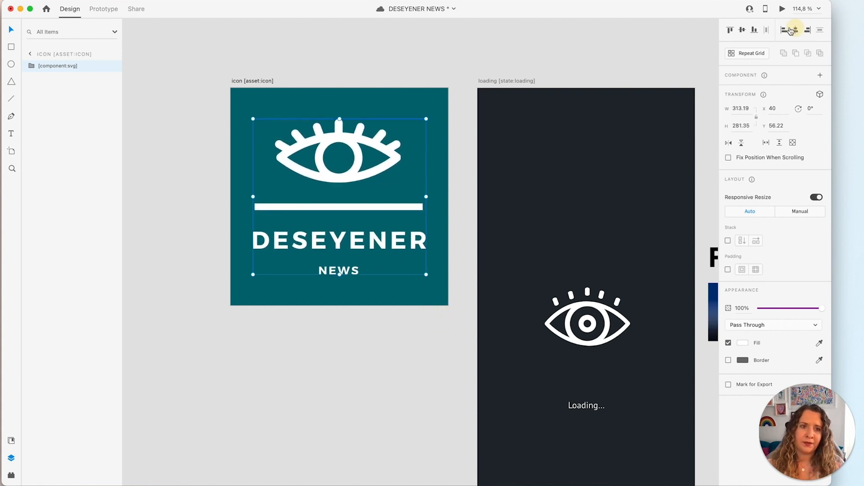
pyautogui.click(163, 77)
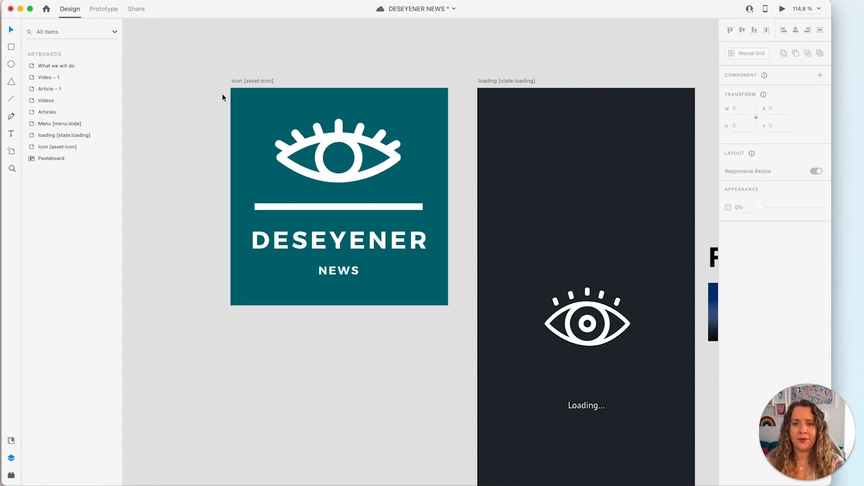
# Review all the app artboards, from the icon and loading screens to the article and video screens.
pyautogui.scroll(-5, 221, 97)
pyautogui.hscroll(3, 220, 97)
pyautogui.scroll(-1, 220, 98)
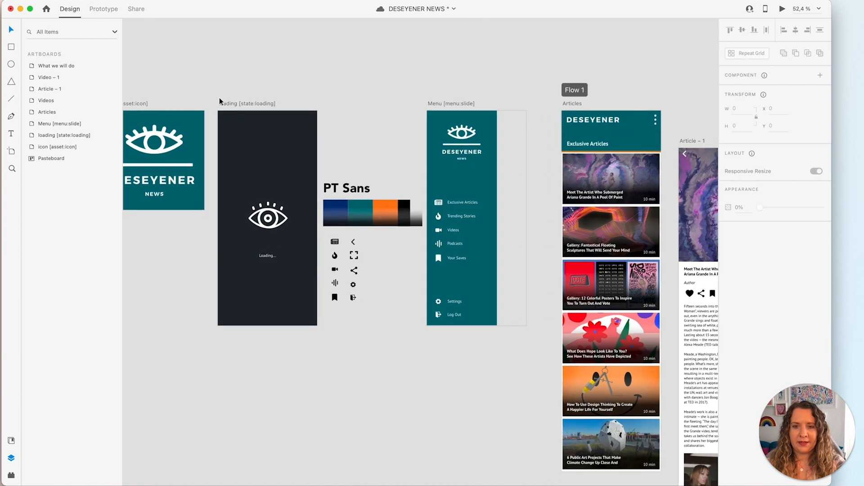
pyautogui.hscroll(10, 219, 97)
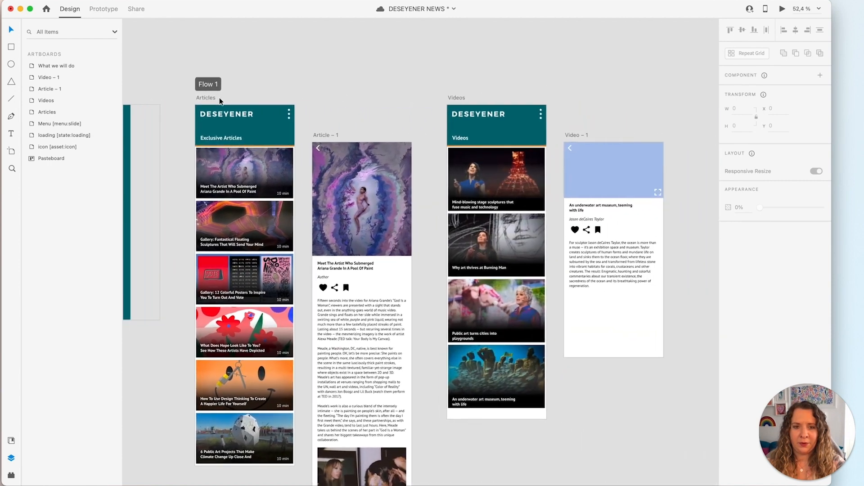
pyautogui.hscroll(2, 219, 97)
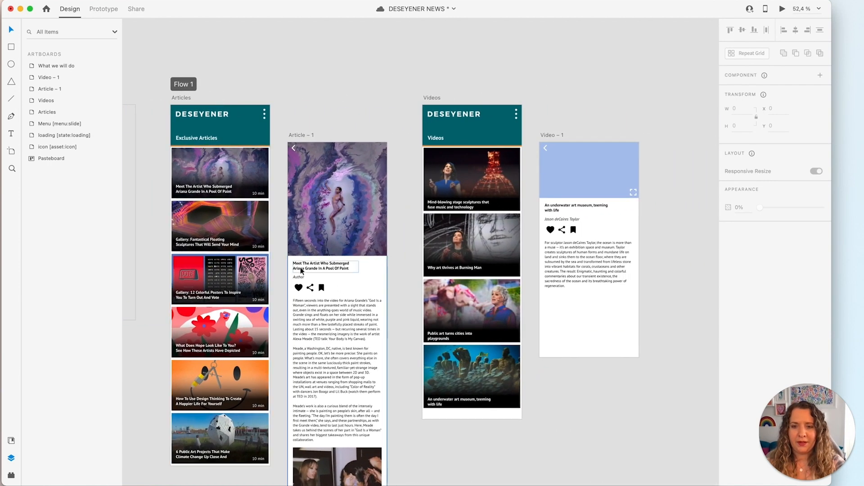
pyautogui.hscroll(-3, 301, 270)
pyautogui.scroll(-3, 300, 270)
pyautogui.hscroll(-2, 301, 266)
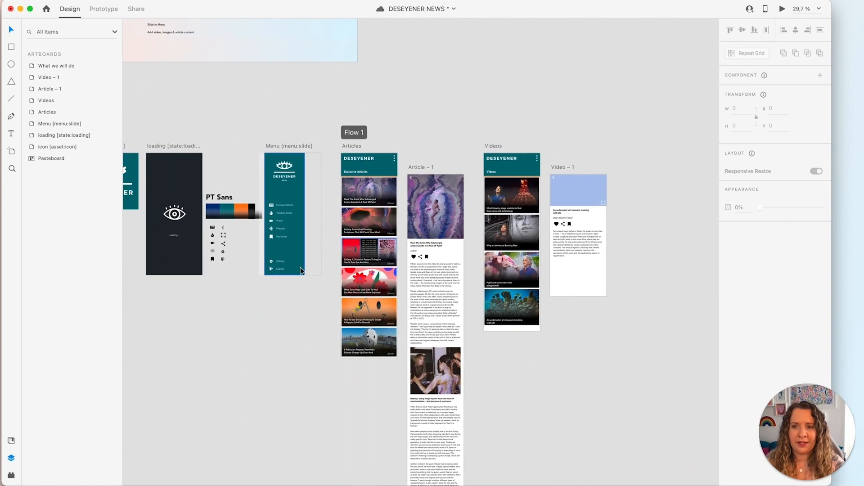
pyautogui.scroll(1, 254, 256)
pyautogui.hscroll(-2, 254, 254)
pyautogui.scroll(-2, 254, 254)
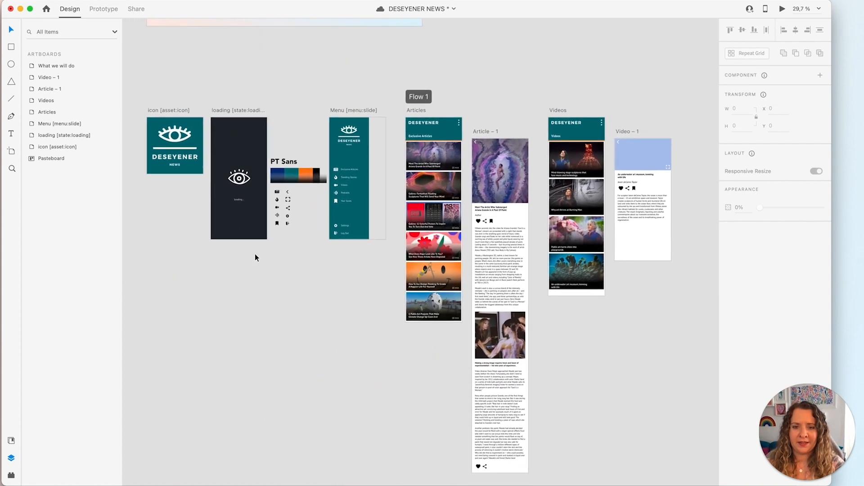
# Examine the design and Bravorizing checklists on the "What we will do" artboard.
pyautogui.scroll(5, 254, 255)
pyautogui.scroll(3, 254, 255)
pyautogui.scroll(5, 248, 154)
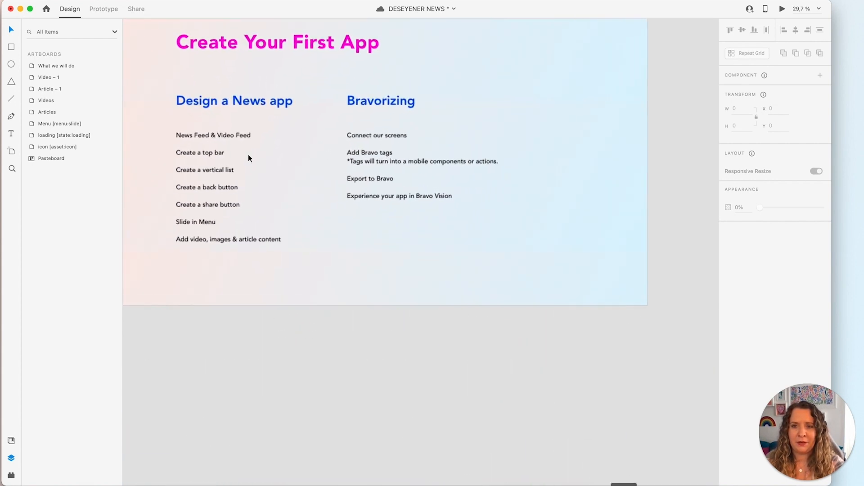
pyautogui.scroll(3, 242, 158)
pyautogui.hscroll(-3, 242, 158)
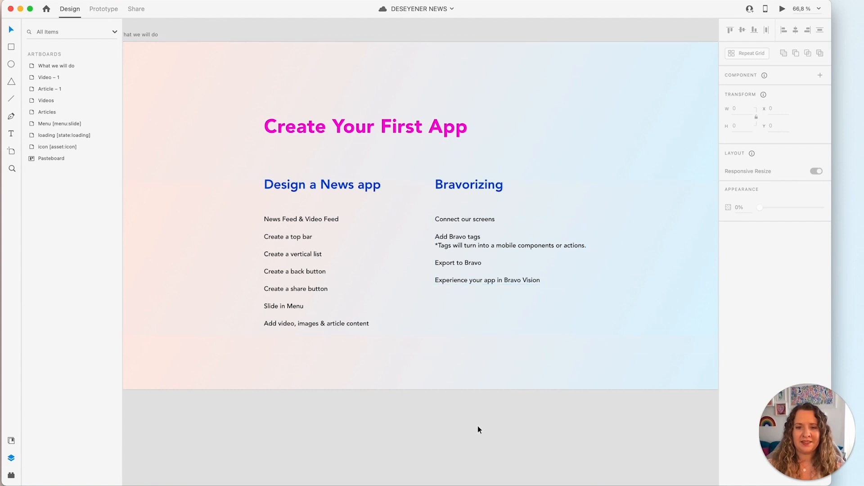
# Search the plugin marketplace for "bravo" to check the Bravo Studio plugin, and close the marketplace.
pyautogui.click(12, 473)
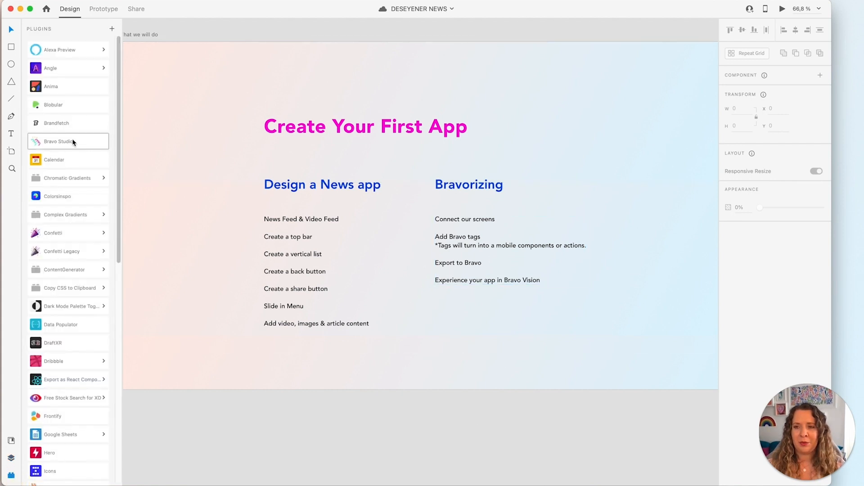
pyautogui.click(112, 28)
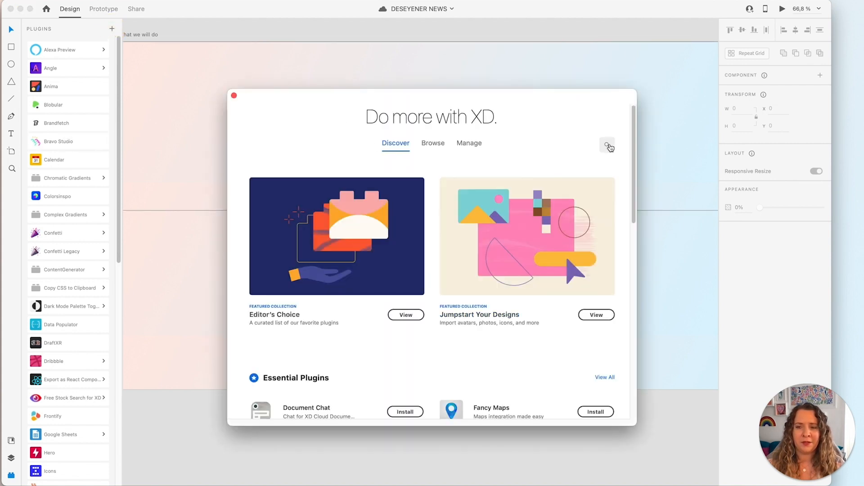
pyautogui.click(608, 147)
pyautogui.write('bravo')
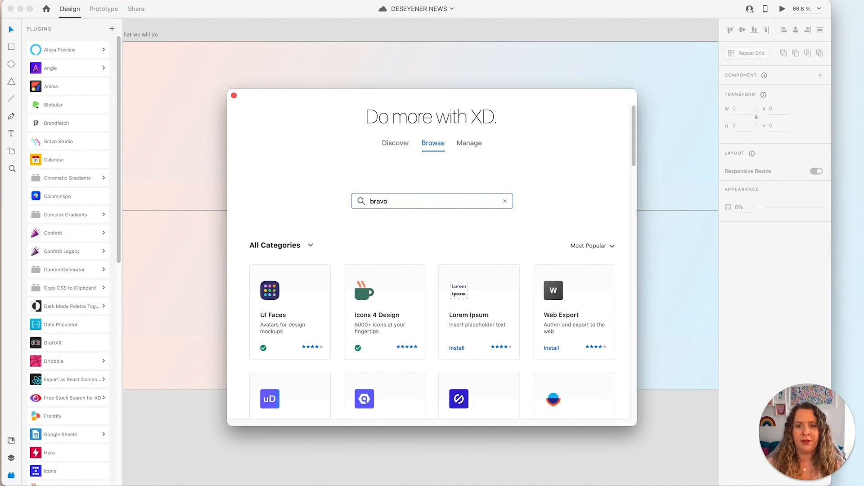
pyautogui.press('Return')
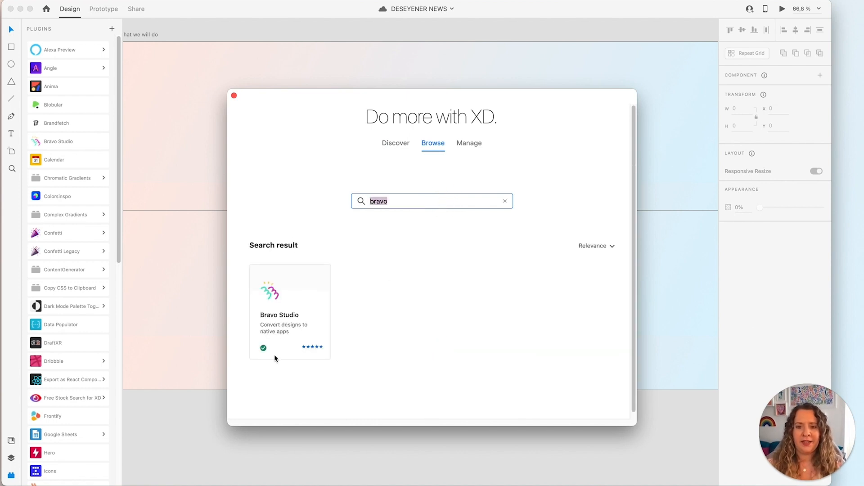
pyautogui.click(234, 96)
# Create a new Bravo project named "Deseyener News" from this file with the Bravo Studio plugin.
pyautogui.click(81, 141)
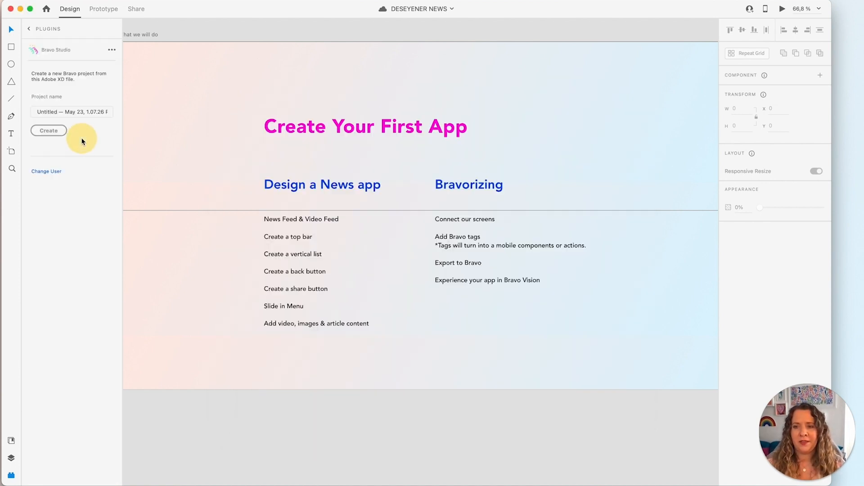
pyautogui.click(77, 113)
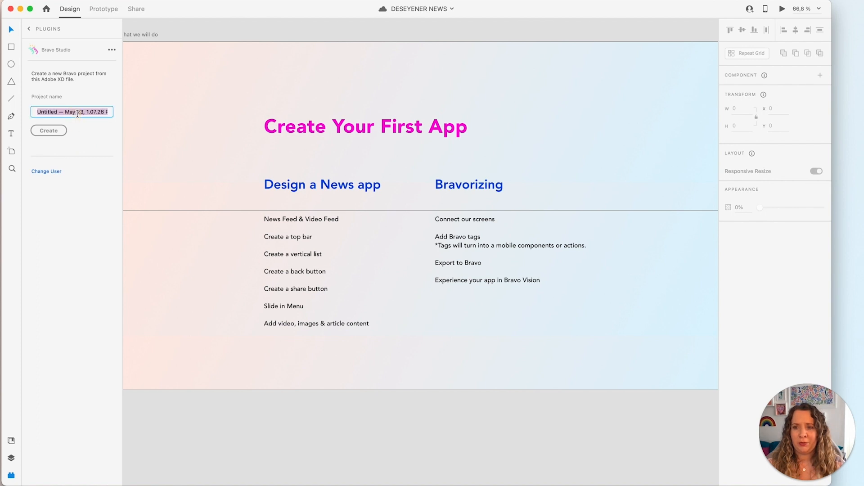
pyautogui.press('BackSpace')
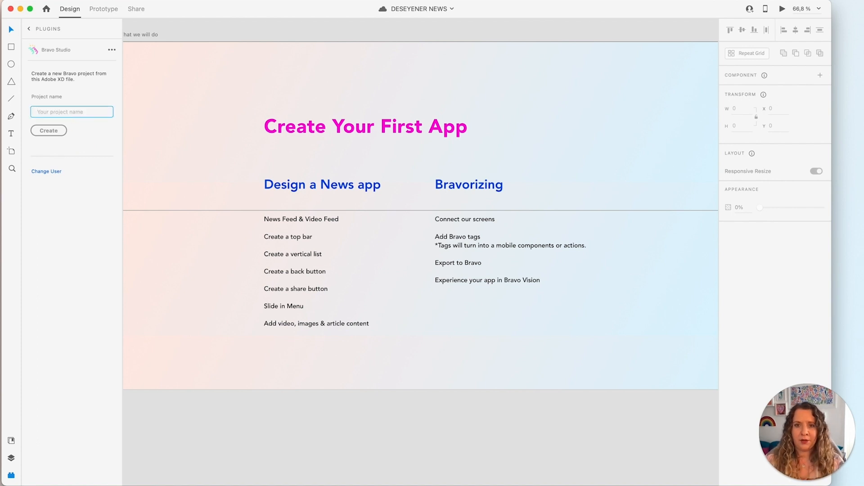
pyautogui.write('Des')
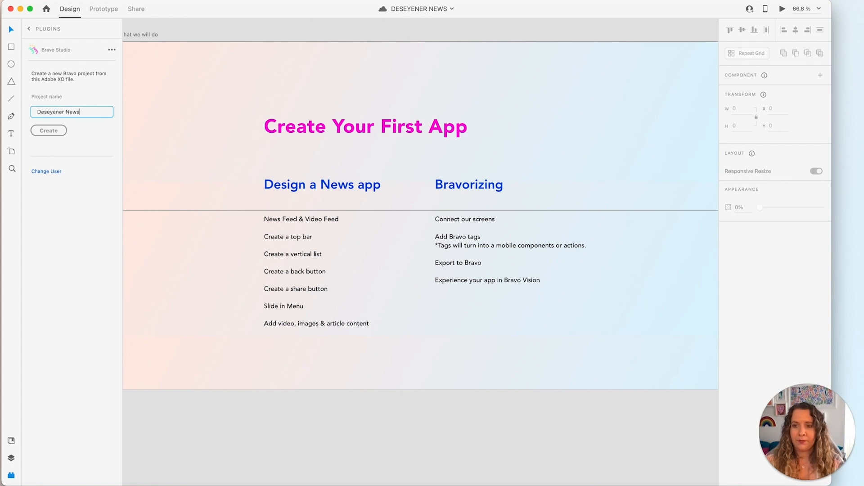
pyautogui.write('eyener News')
pyautogui.click(62, 132)
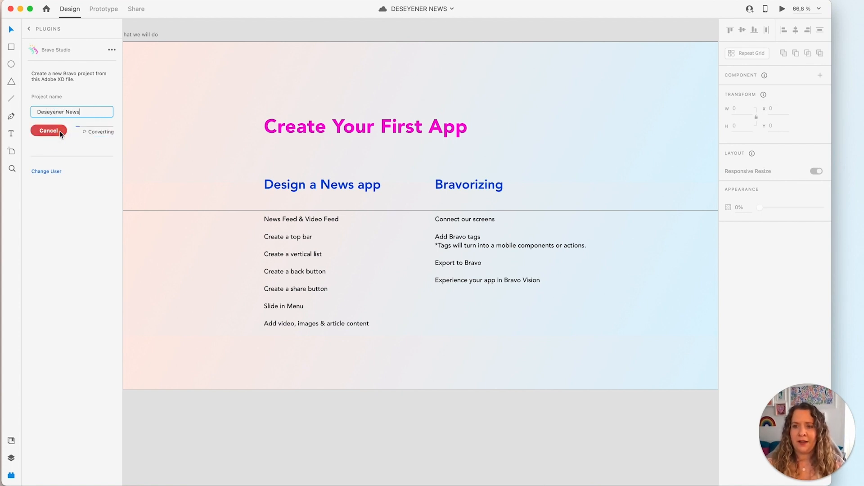
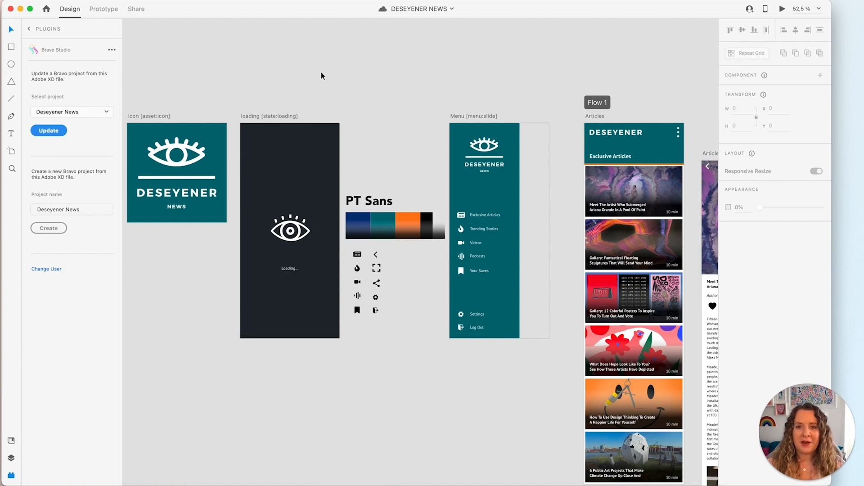
# Switch to the Bravo Studio dashboard in the browser, open the Deseyener News project, and examine its imported screens.
pyautogui.press('super+Tab')
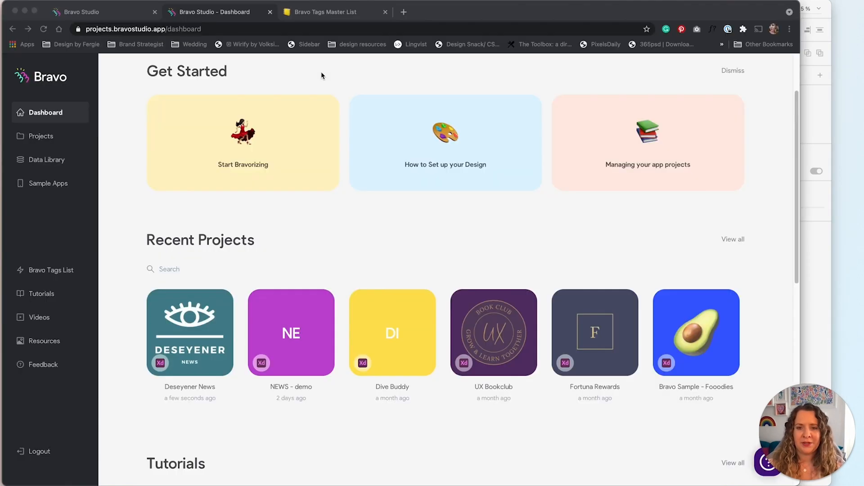
pyautogui.click(240, 274)
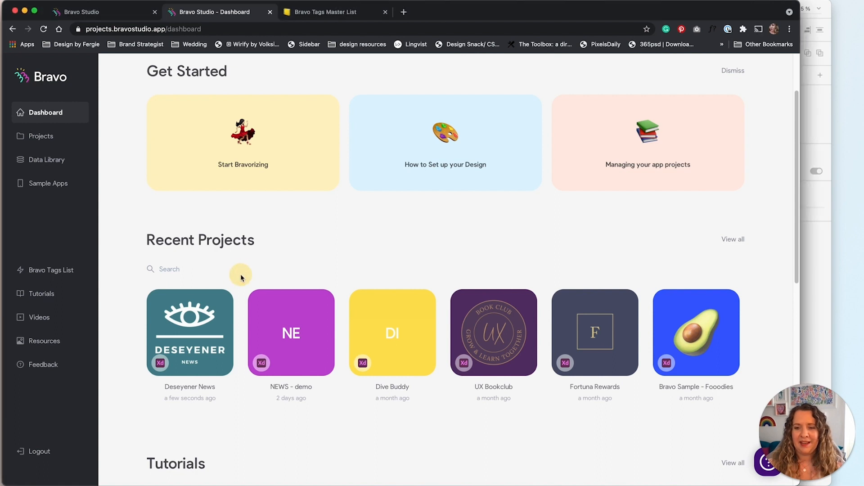
pyautogui.scroll(-1, 241, 274)
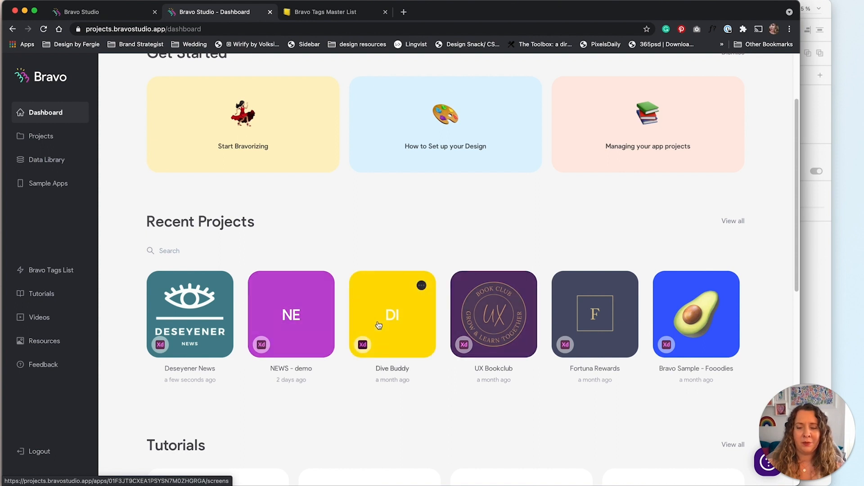
pyautogui.click(205, 315)
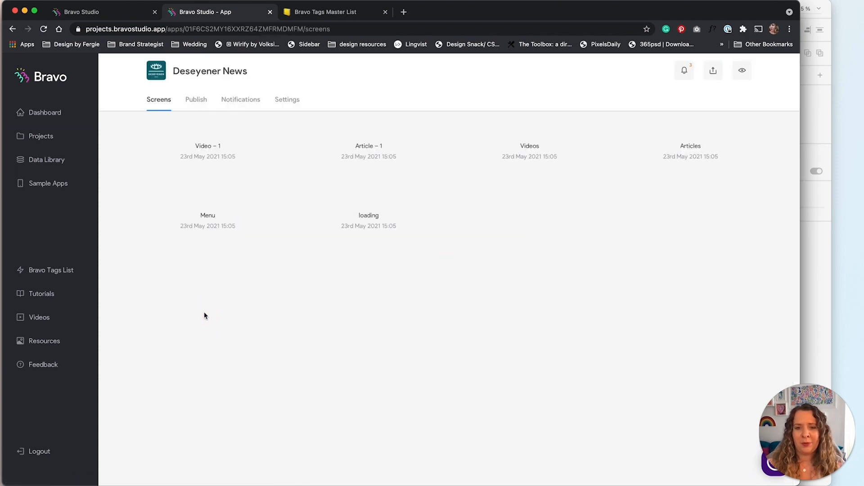
pyautogui.scroll(-5, 553, 414)
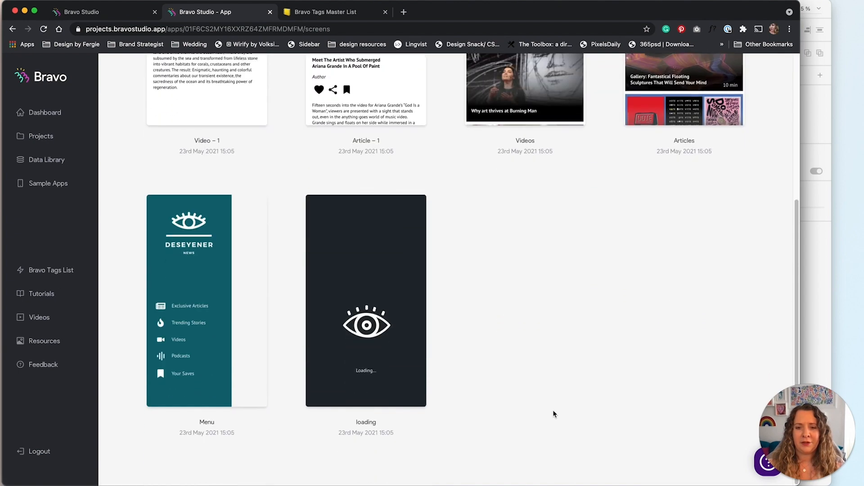
pyautogui.scroll(5, 107, 207)
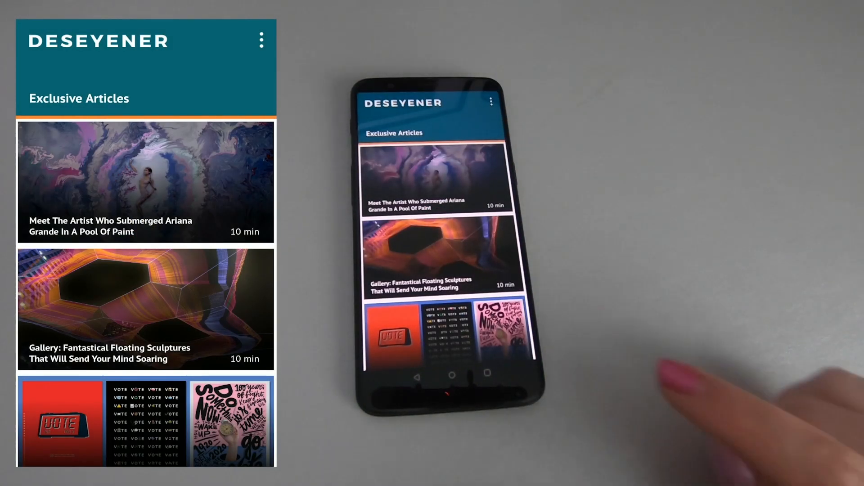
pyautogui.scroll(-10, 492, 311)
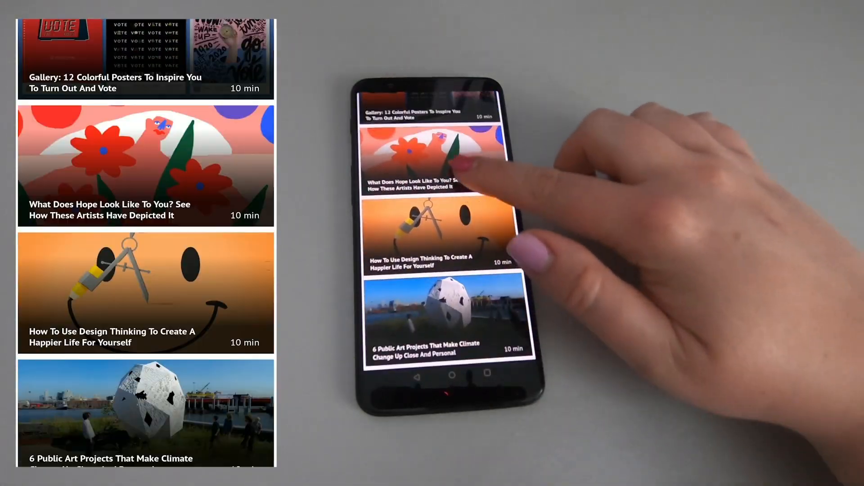
# Examine the article "Meet The Artist Who Submerged Ariana Grande In A Pool Of Paint" on the phone, try sharing it, and return to Exclusive Articles.
pyautogui.scroll(10, 439, 234)
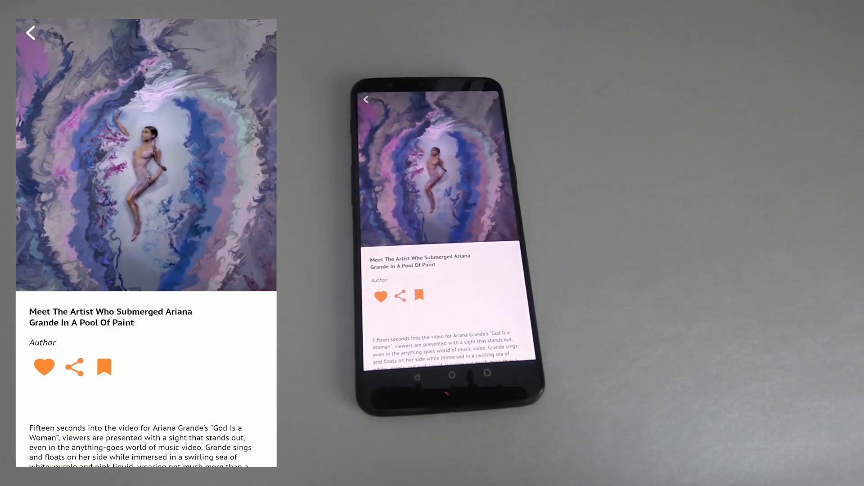
pyautogui.scroll(-10, 492, 285)
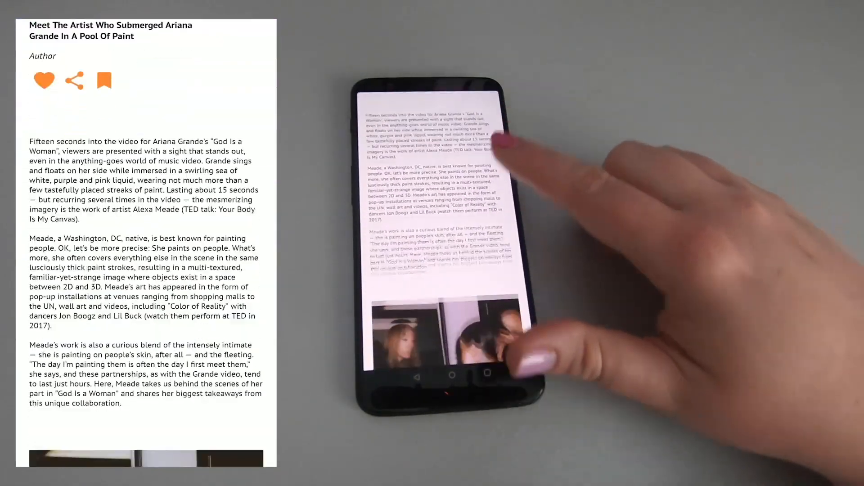
pyautogui.scroll(-10, 464, 239)
pyautogui.scroll(10, 455, 203)
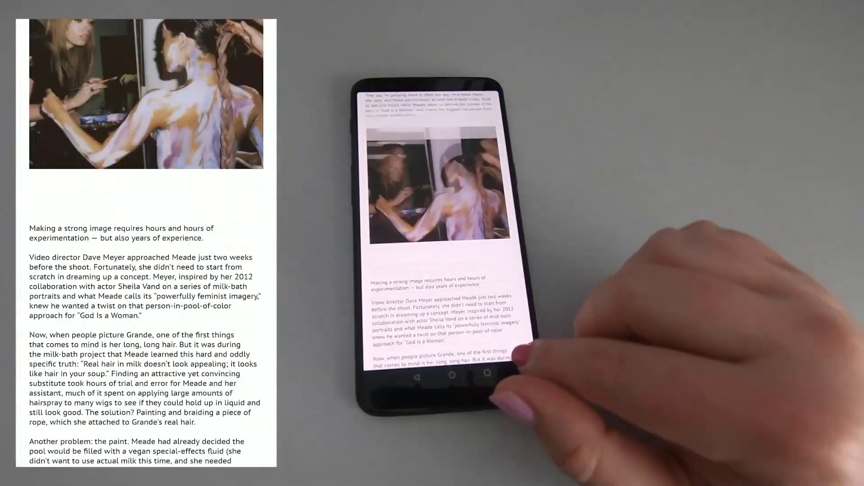
pyautogui.scroll(10, 455, 203)
pyautogui.click(398, 294)
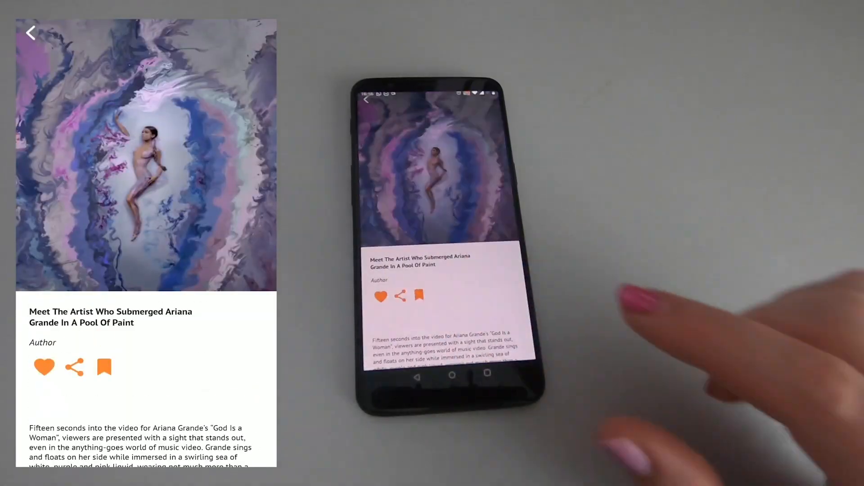
pyautogui.click(488, 155)
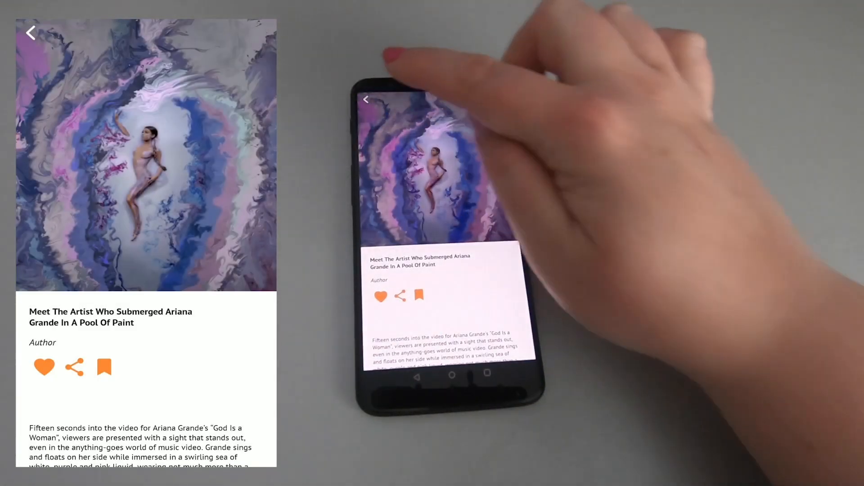
pyautogui.click(366, 99)
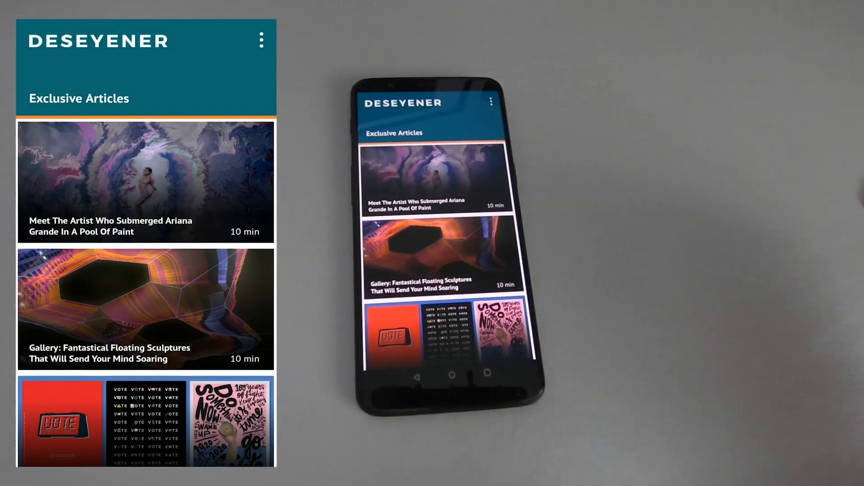
# Test opening, closing and reopening the side menu from the Exclusive Articles page.
pyautogui.click(489, 100)
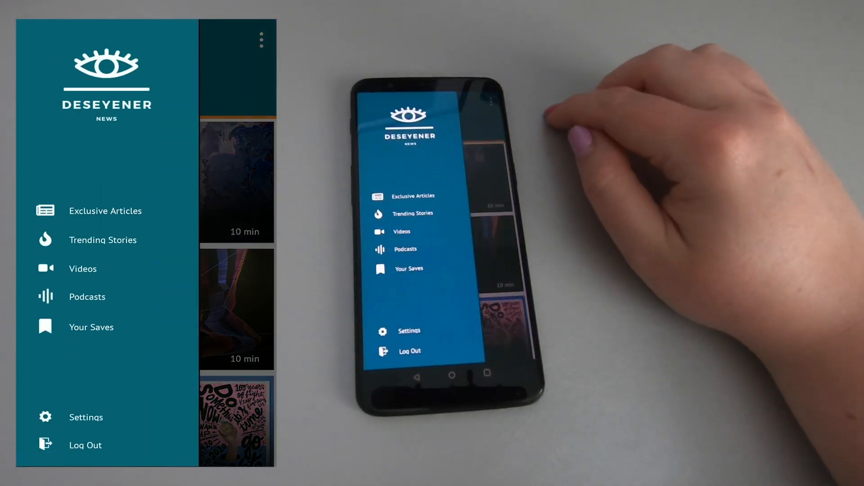
pyautogui.click(483, 93)
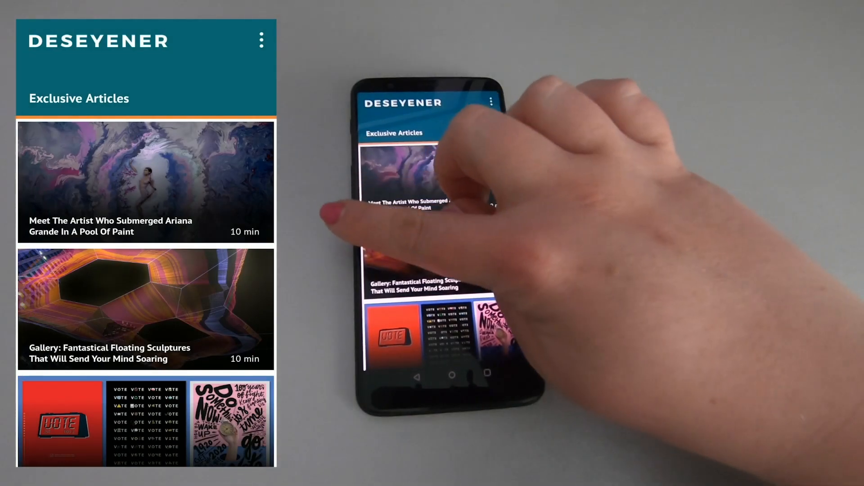
pyautogui.moveTo(335, 215); pyautogui.dragTo(443, 222)
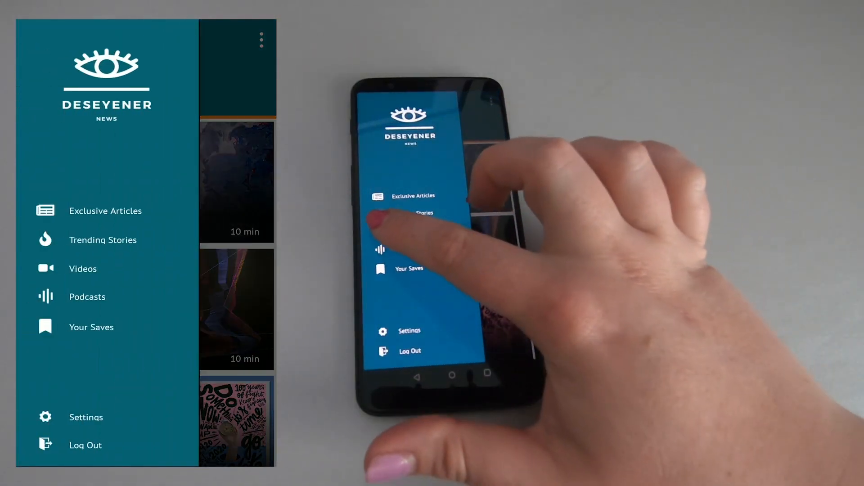
# Preview the Videos page and its "An underwater art museum, teeming with life" entry, and return to Exclusive Articles.
pyautogui.click(398, 232)
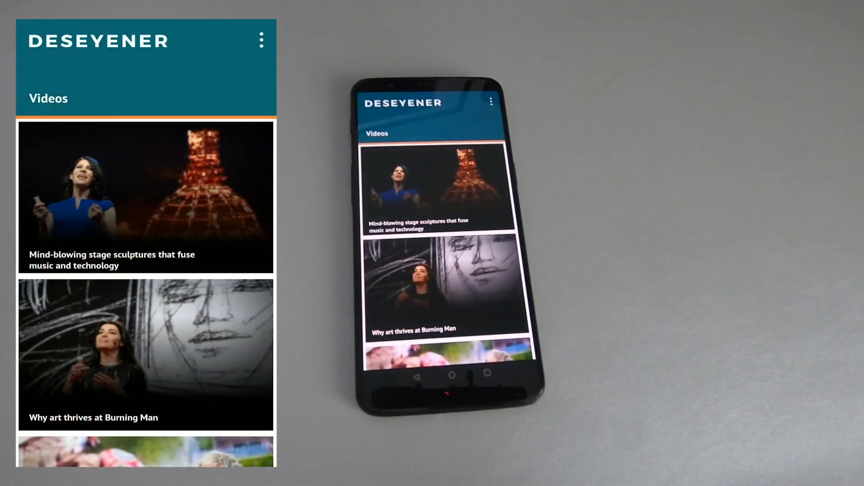
pyautogui.scroll(-5, 518, 216)
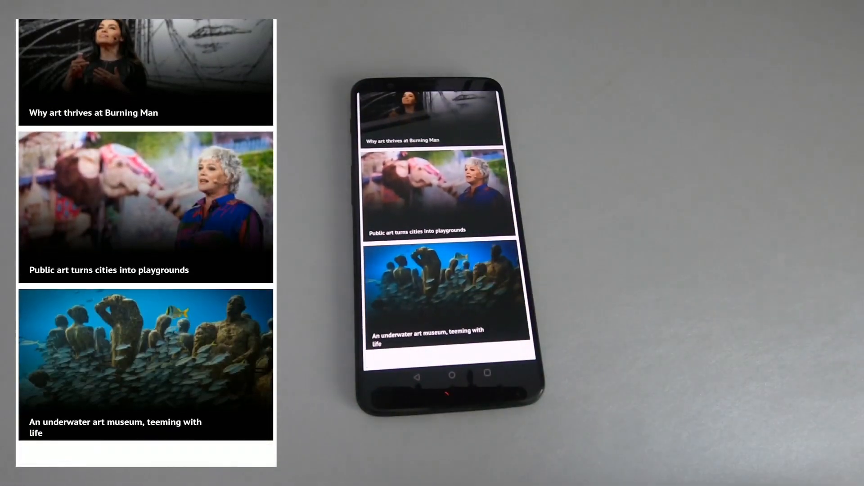
pyautogui.click(479, 282)
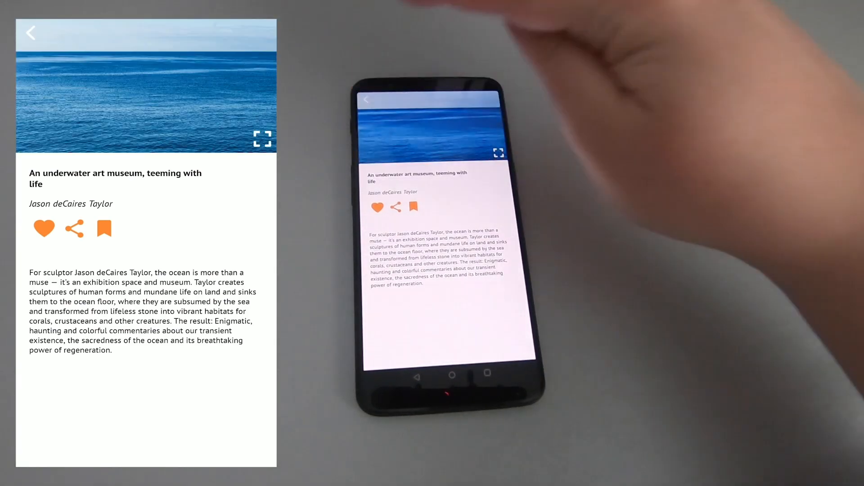
pyautogui.click(366, 100)
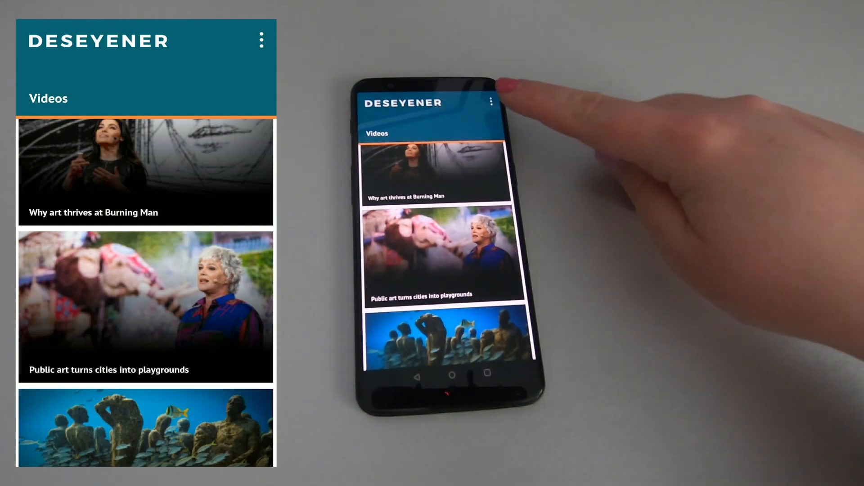
pyautogui.click(491, 102)
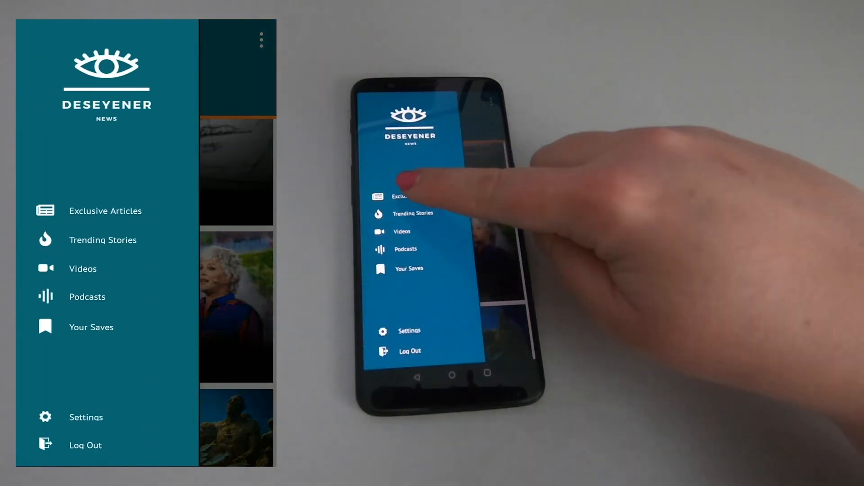
pyautogui.click(408, 196)
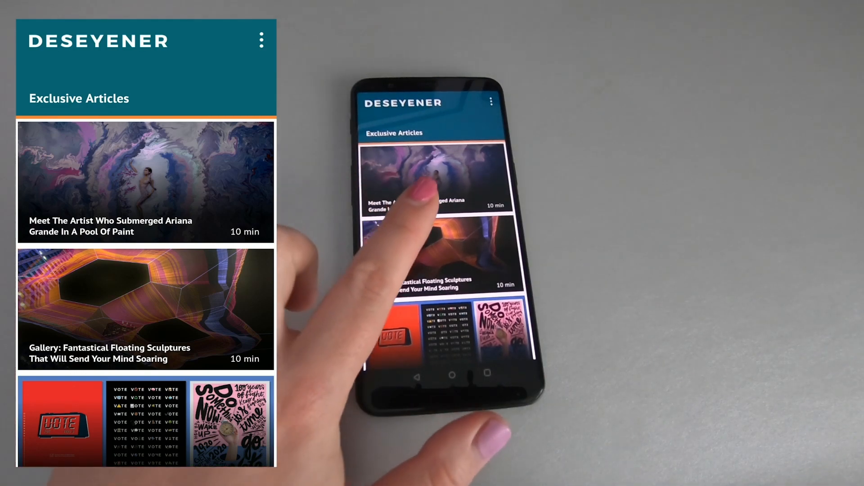
# Update the previewed app project with Bravo, and reopen the Bravo project options.
pyautogui.click(418, 213)
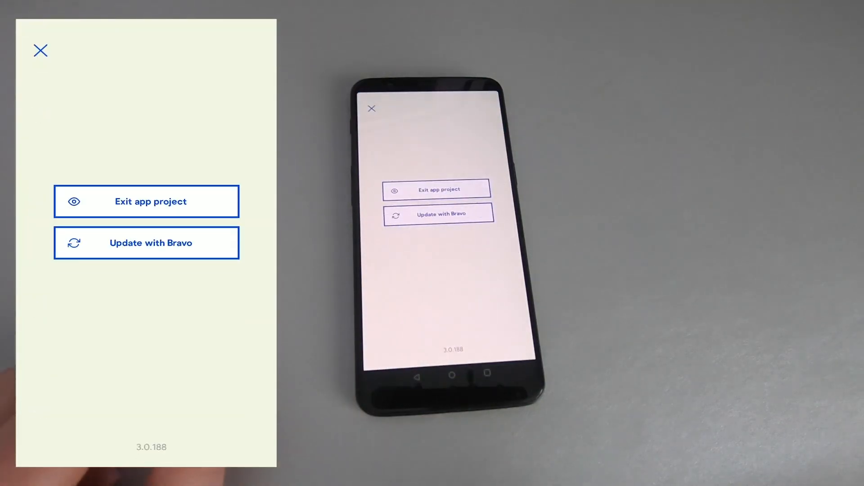
pyautogui.click(439, 214)
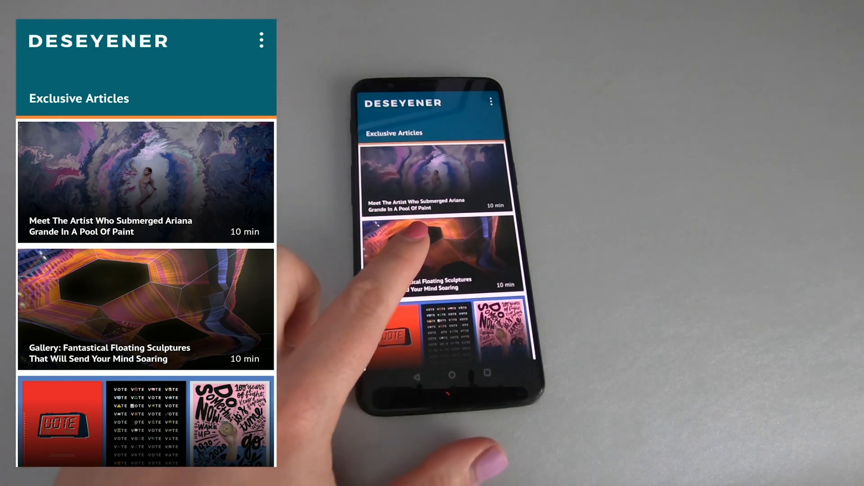
pyautogui.click(418, 231)
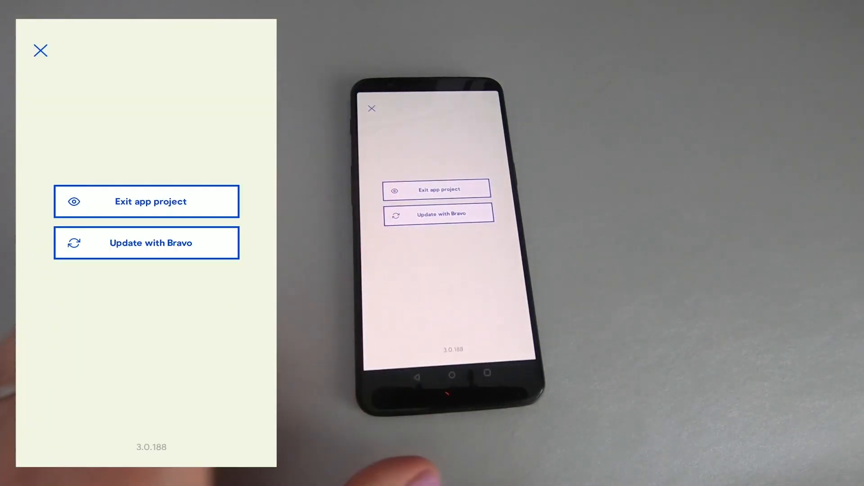